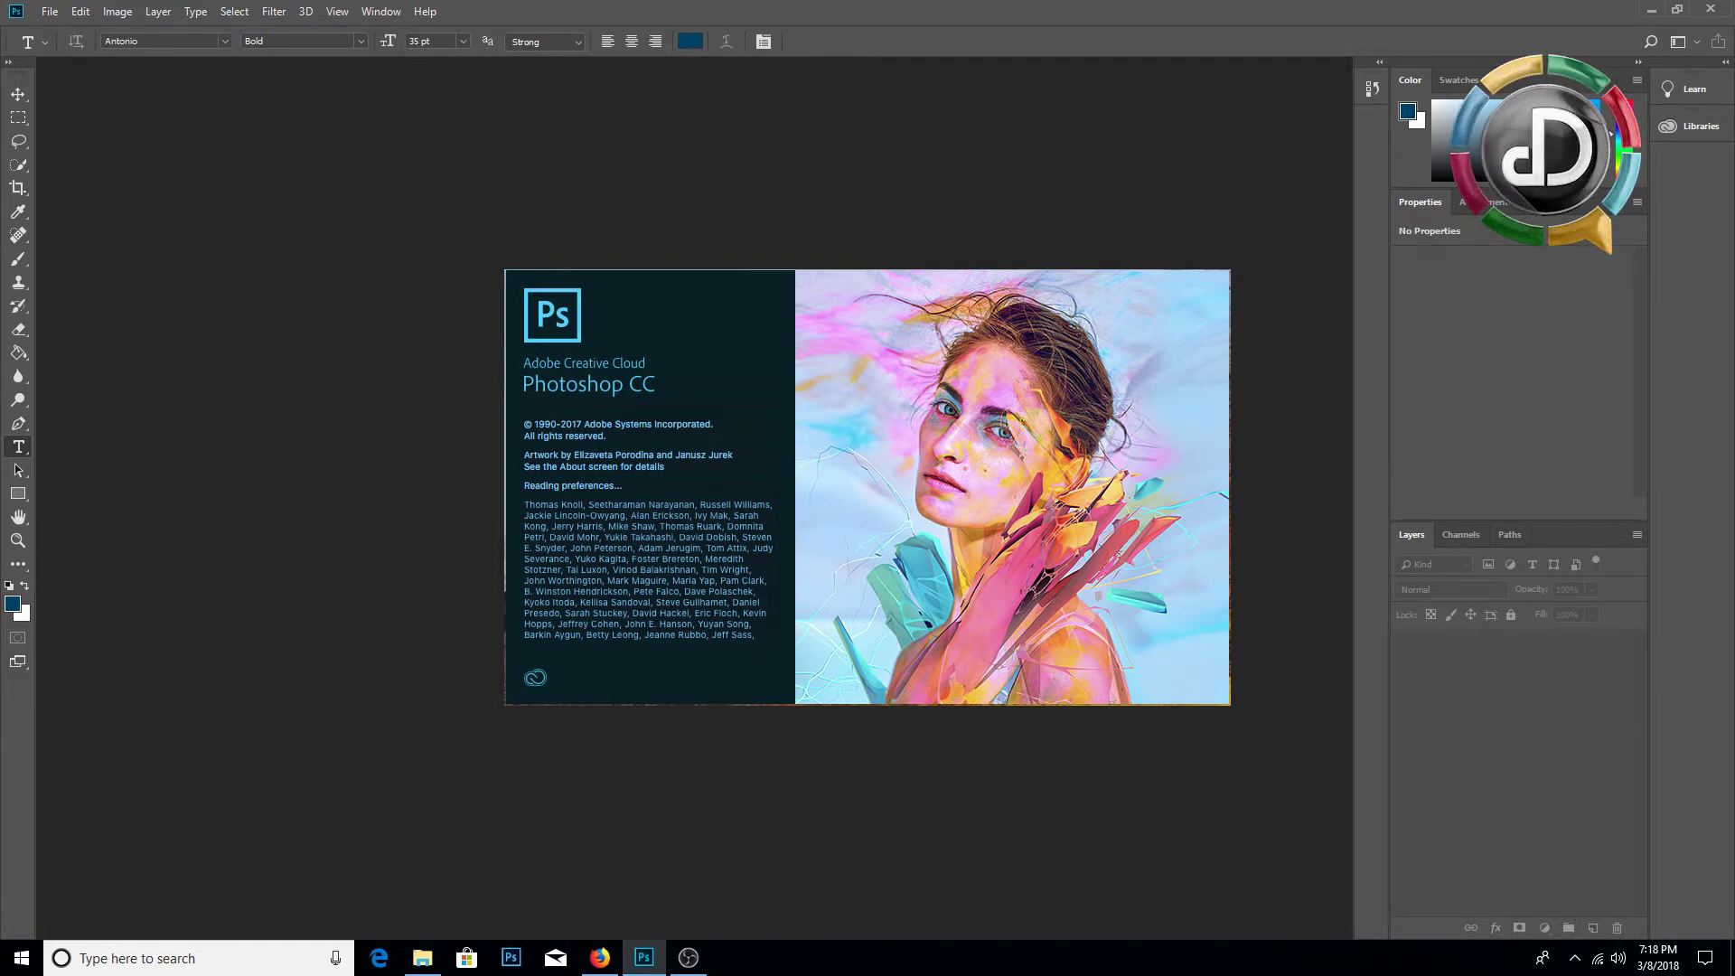
# Step: Create a new 1920 × 1080 pixel document at 300 ppi, keeping width in pixels
pyautogui.click(545, 303)
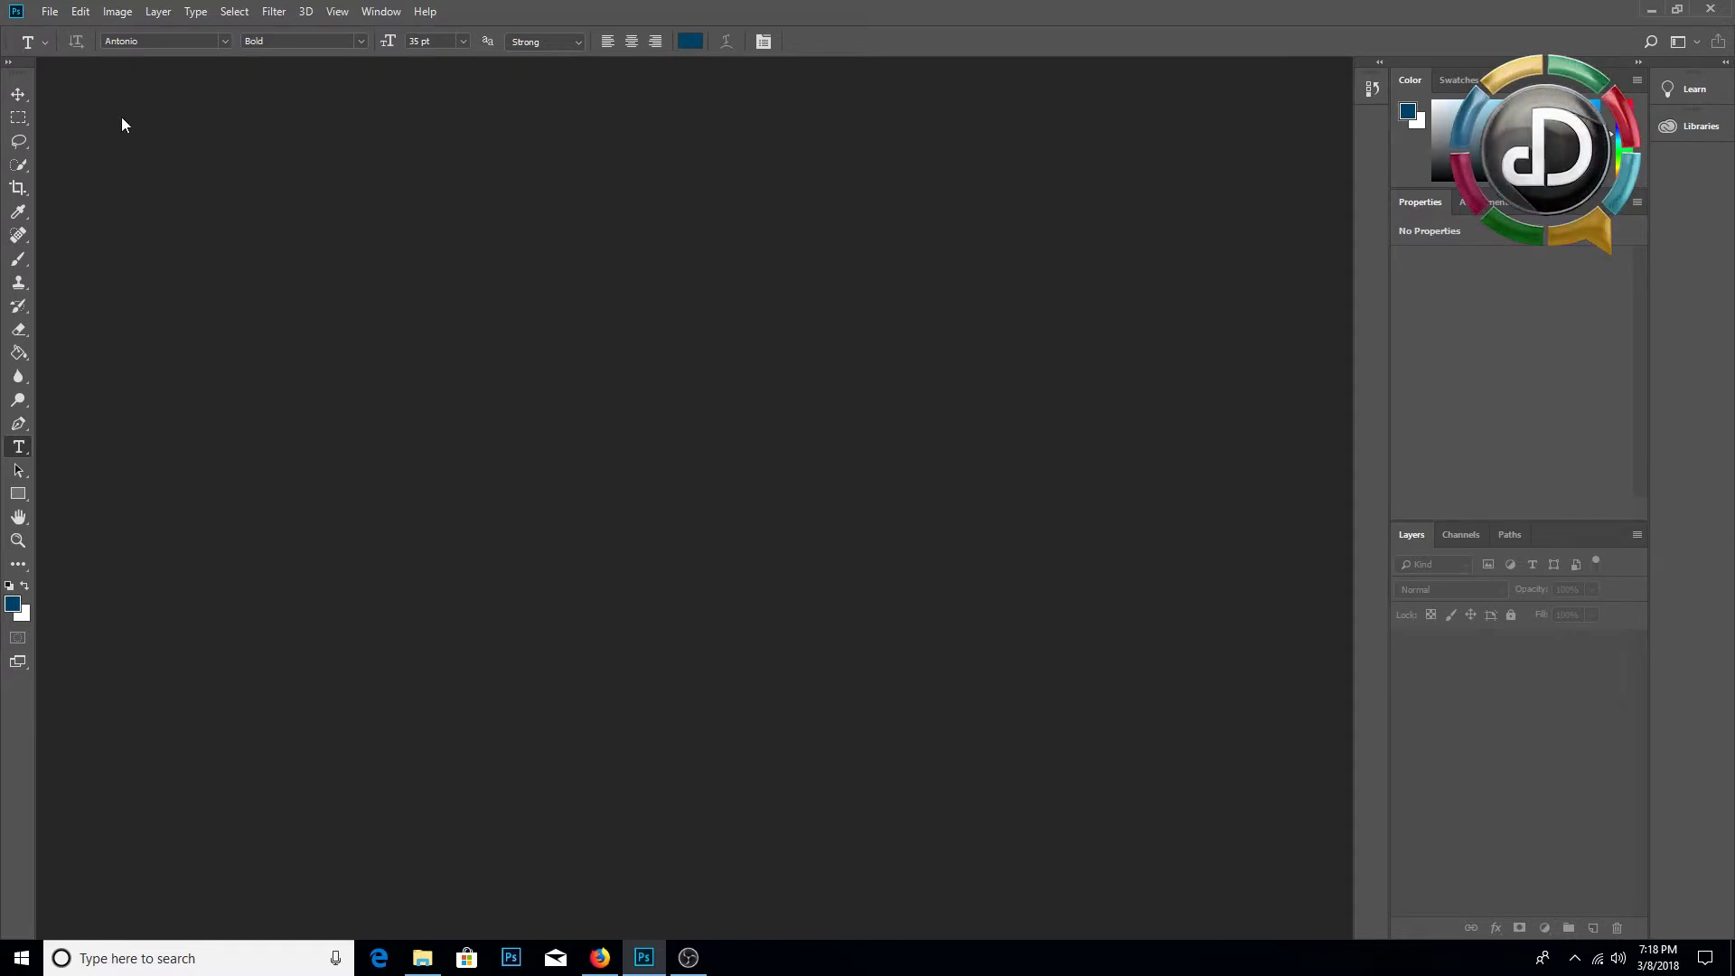
pyautogui.click(49, 13)
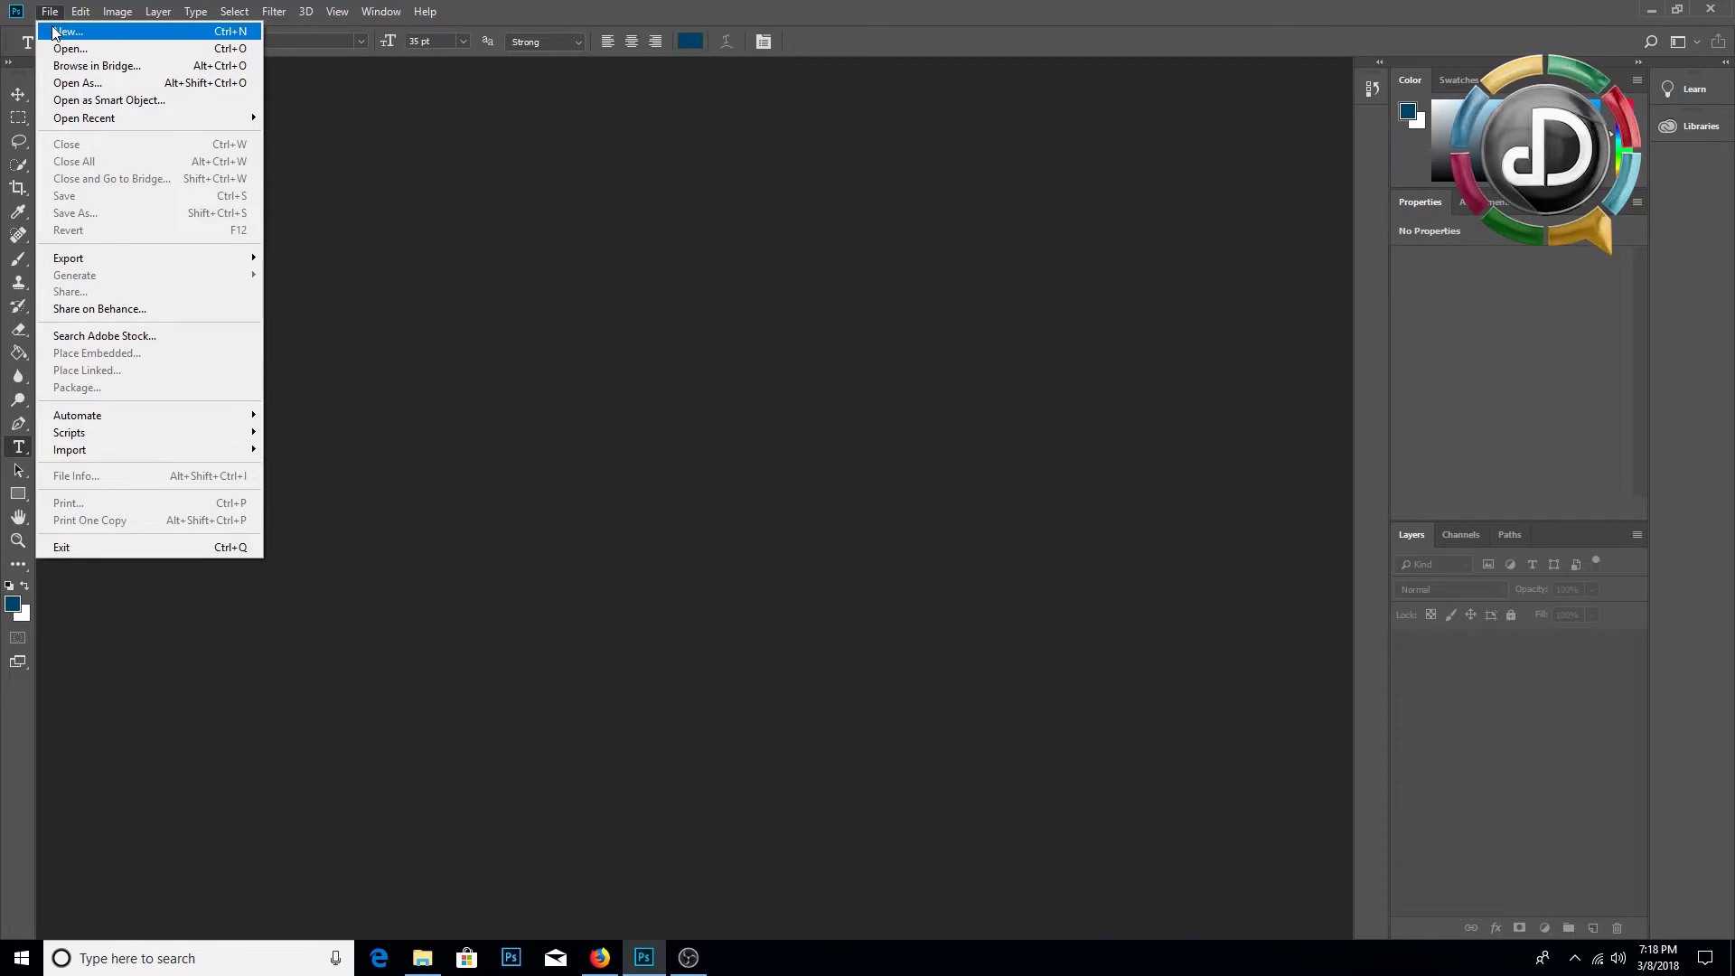
pyautogui.click(65, 32)
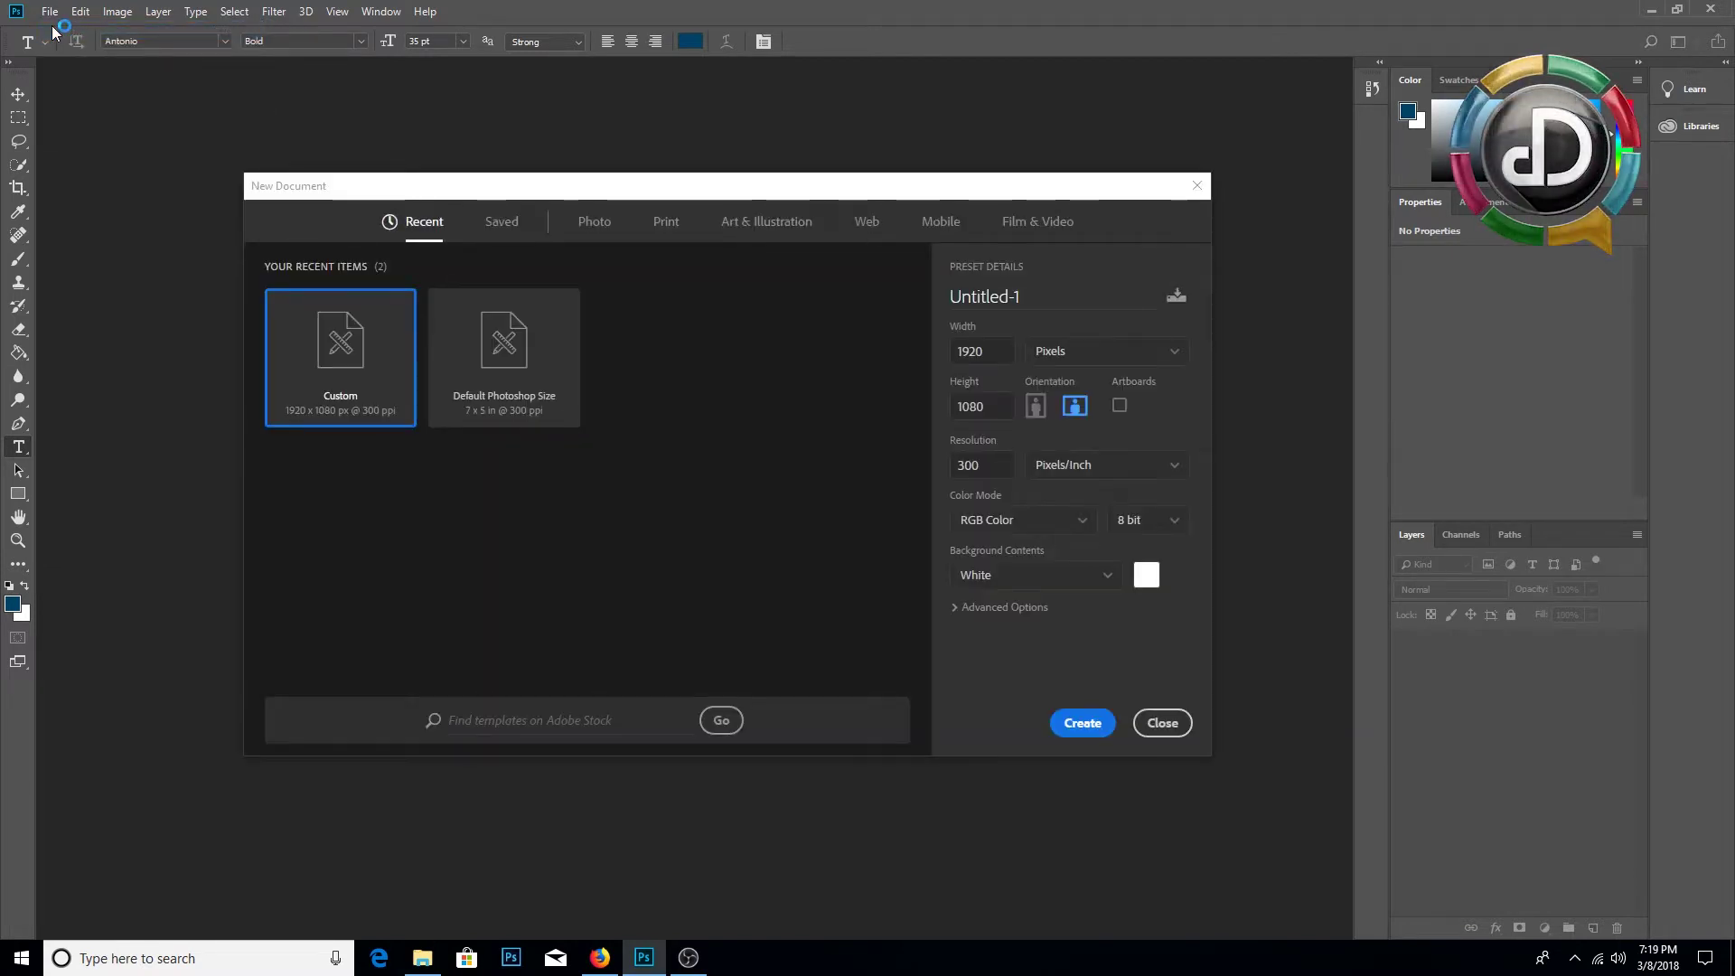
pyautogui.doubleClick(1000, 348)
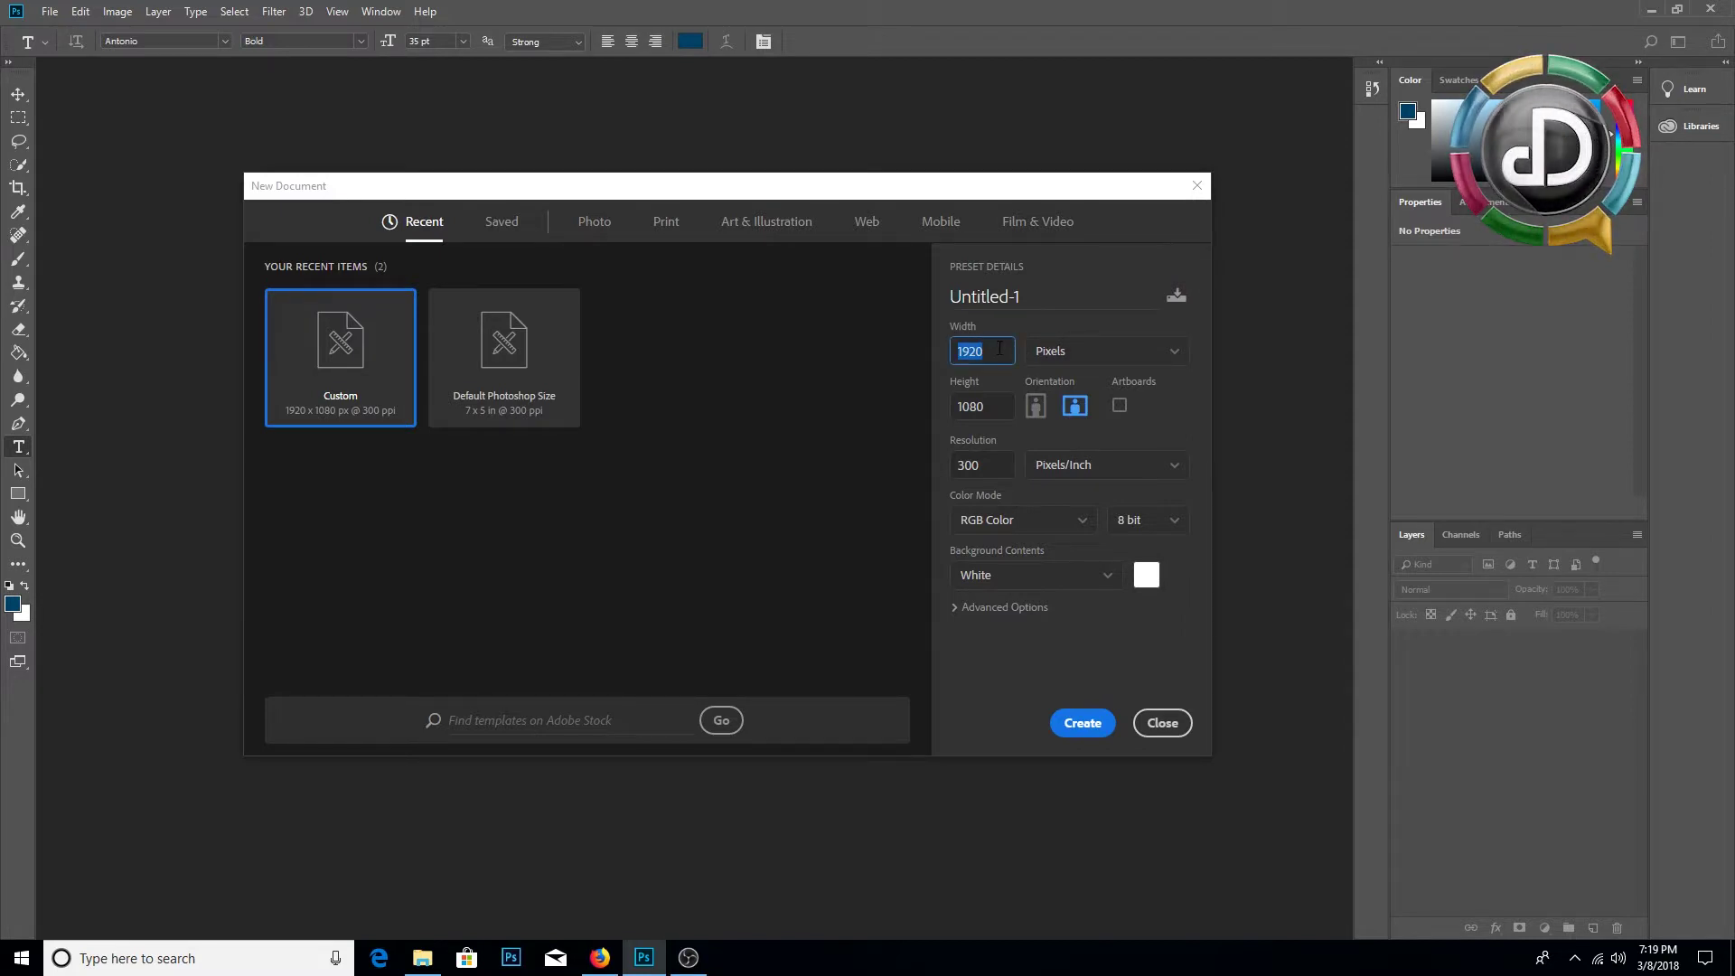
pyautogui.click(1080, 354)
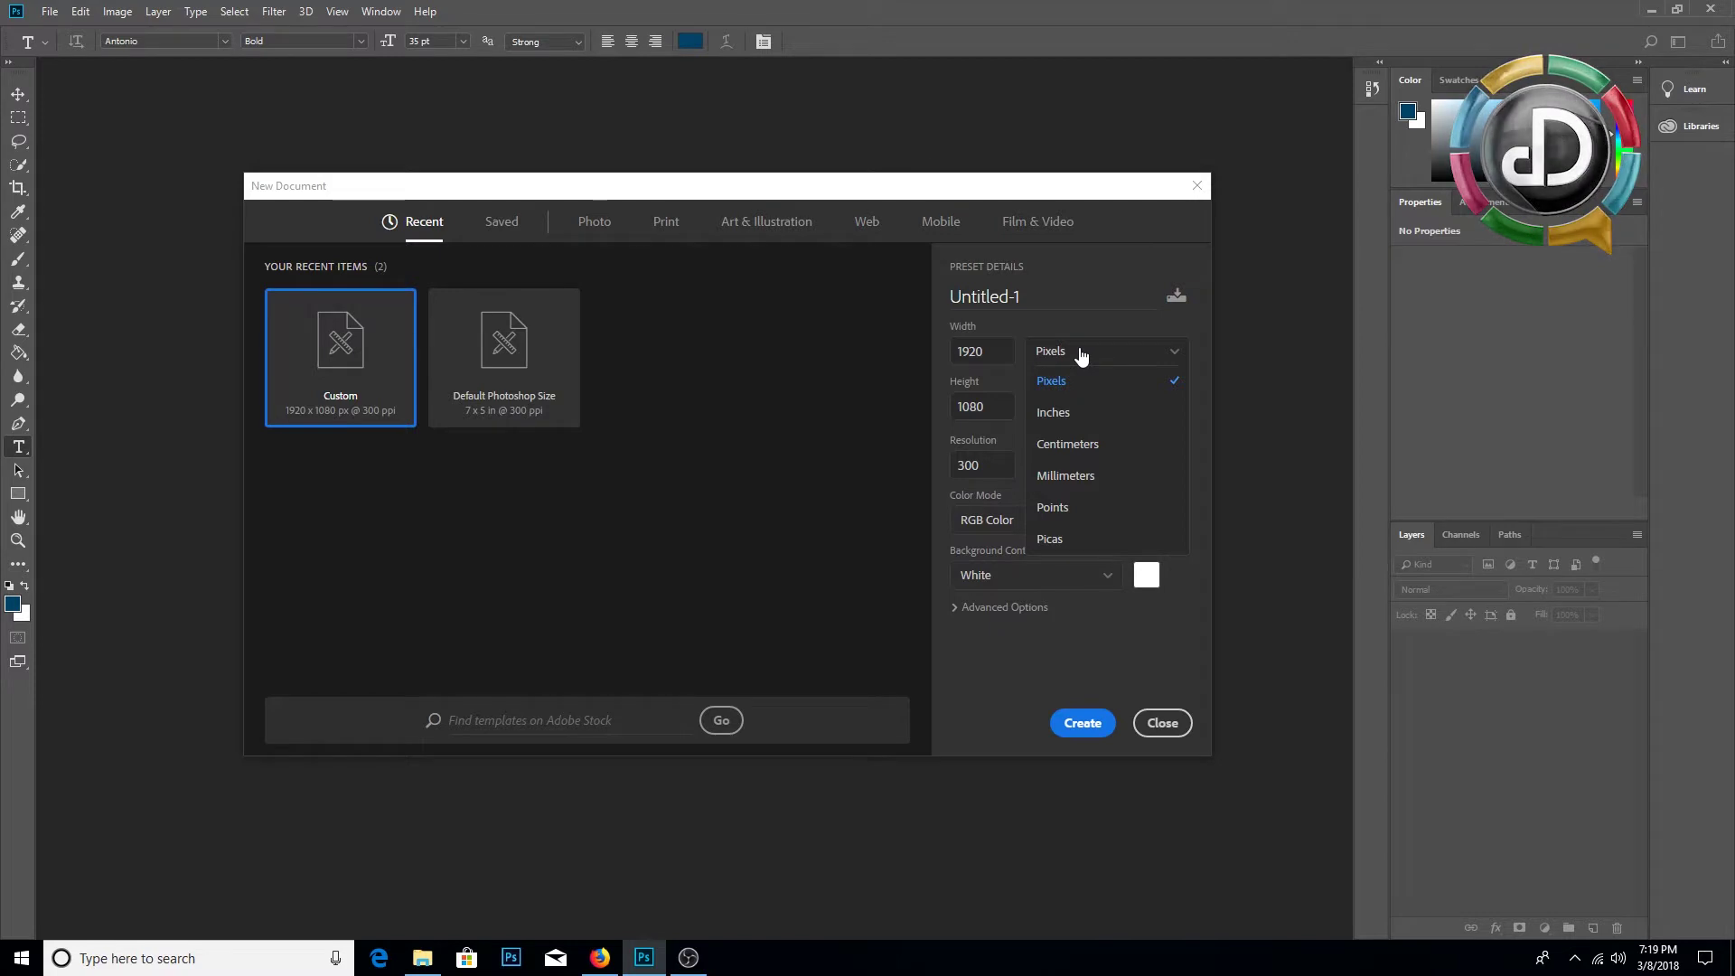
pyautogui.click(1009, 353)
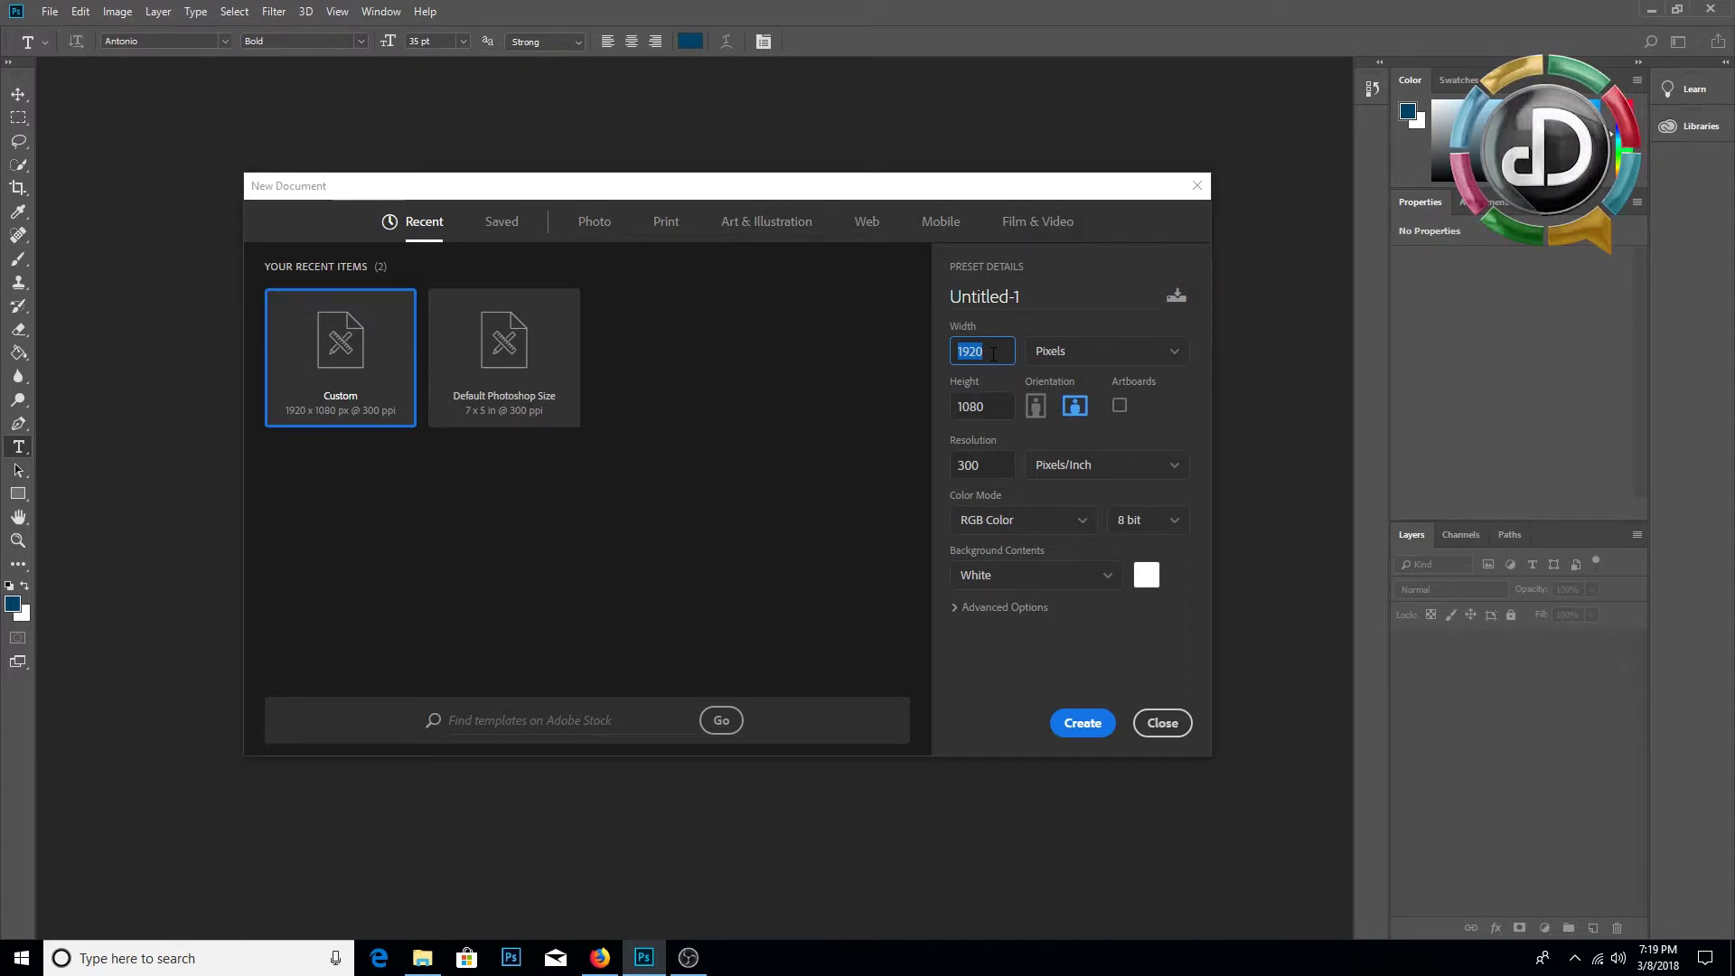
pyautogui.doubleClick(986, 407)
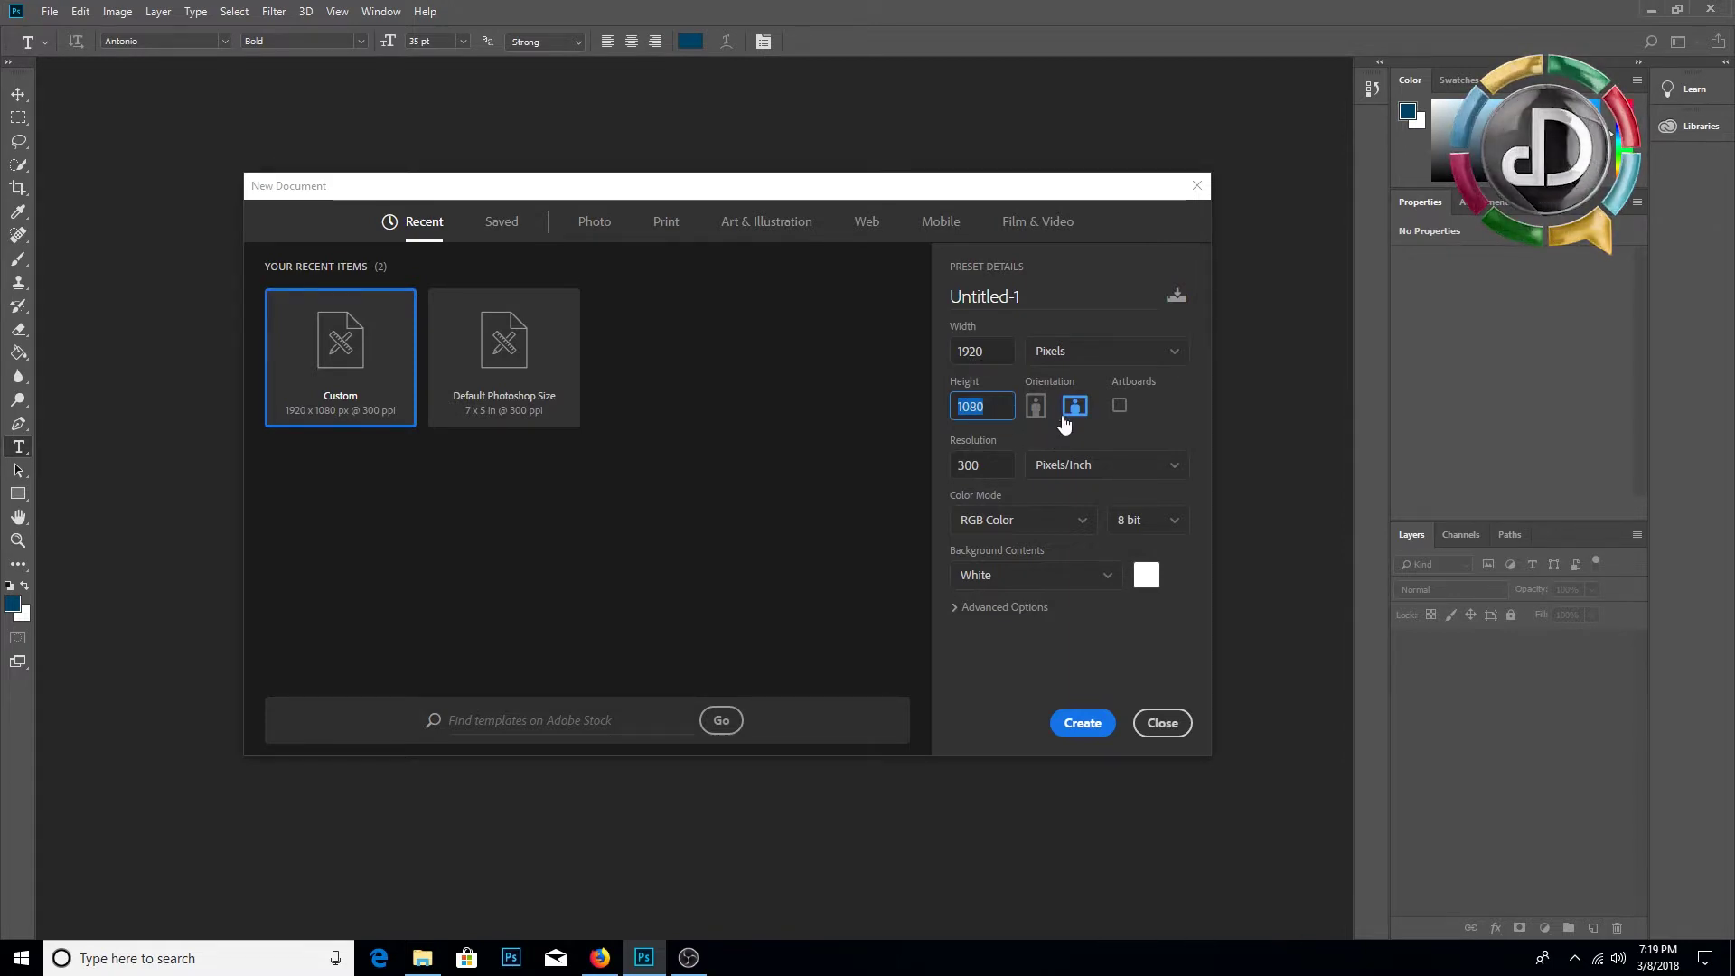
pyautogui.doubleClick(995, 466)
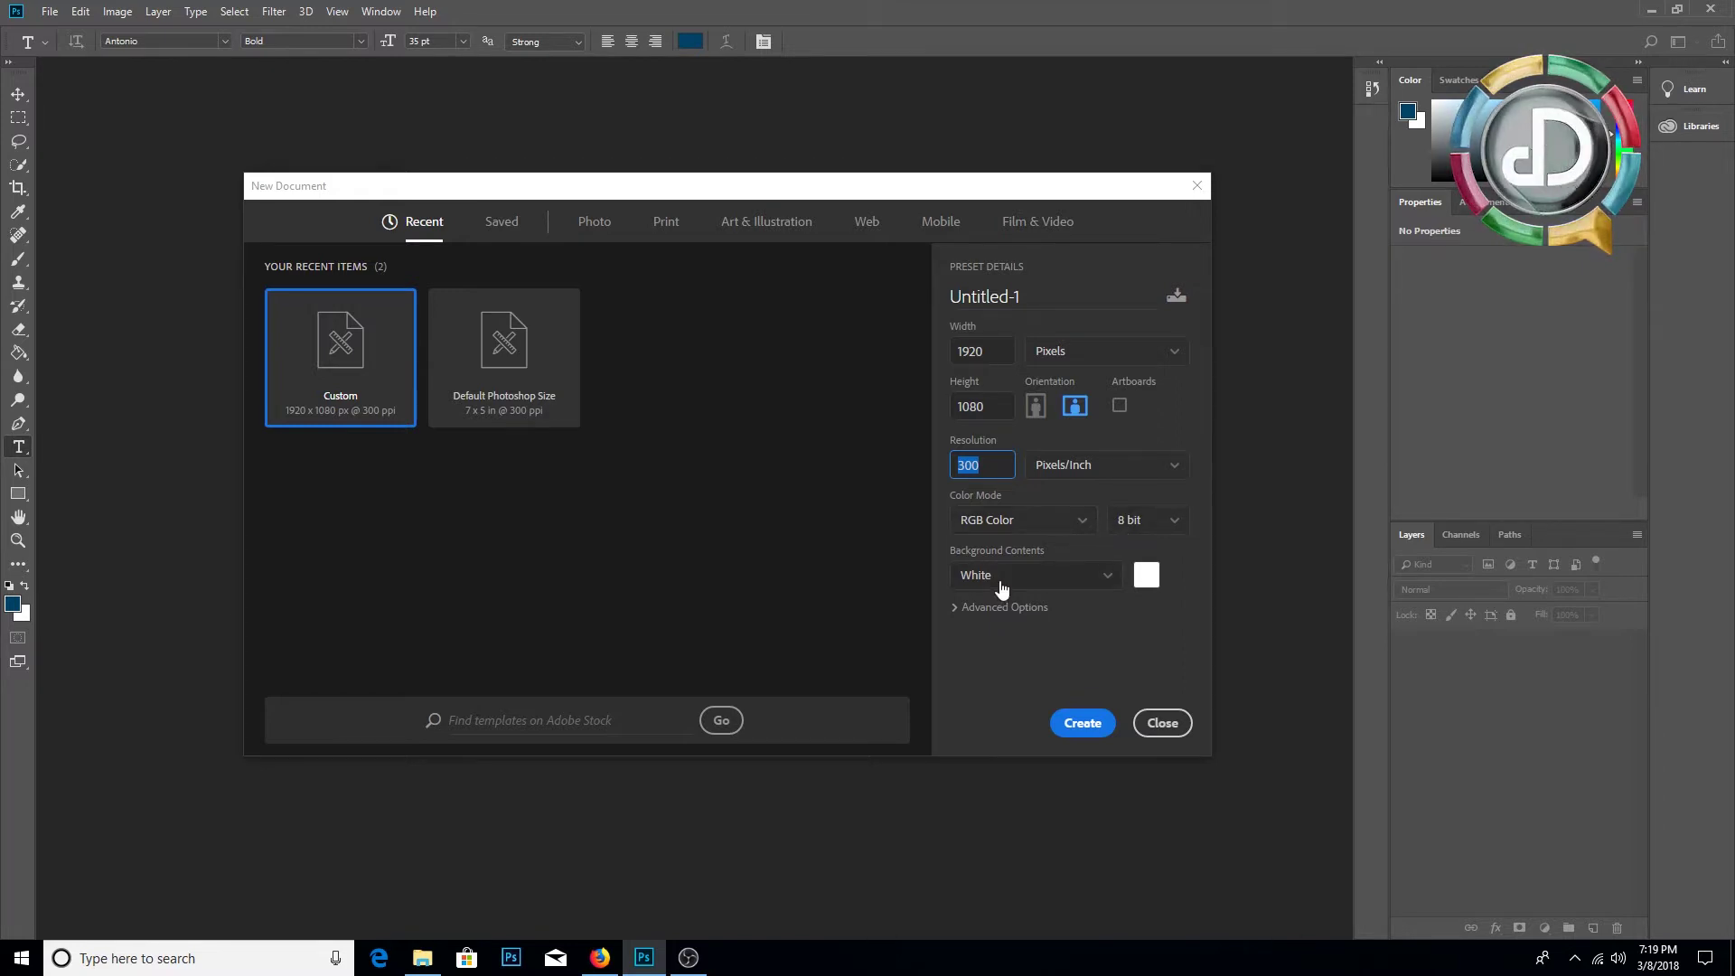
pyautogui.click(1081, 725)
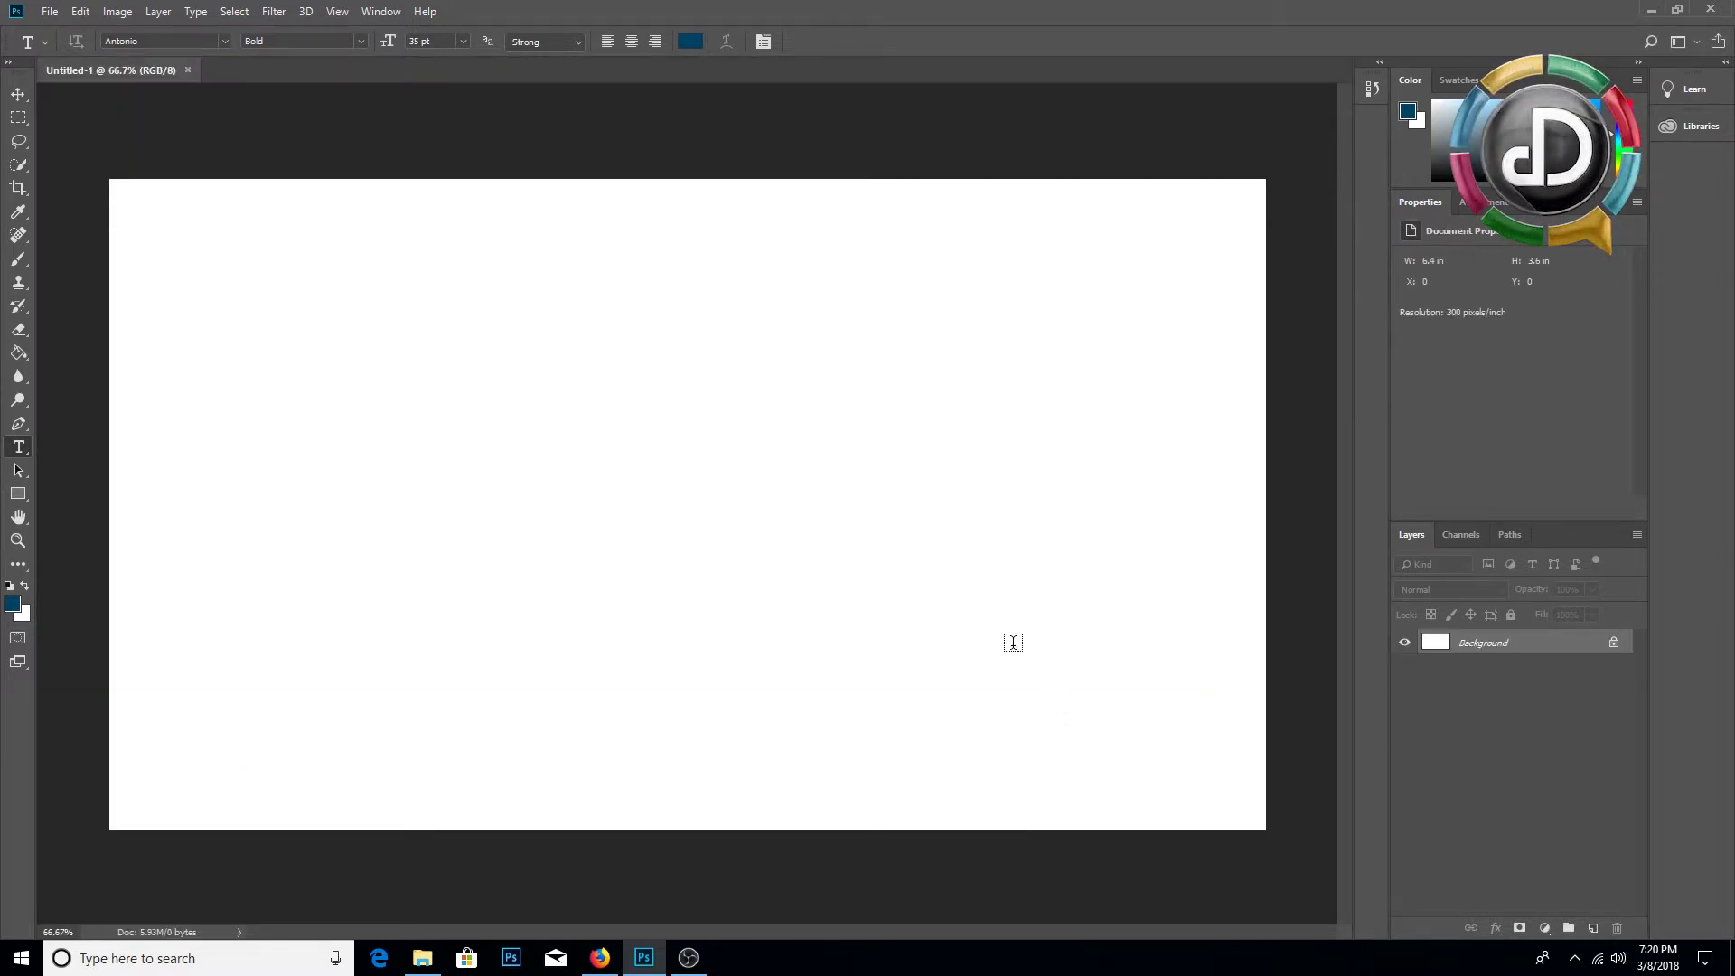
pyautogui.click(603, 961)
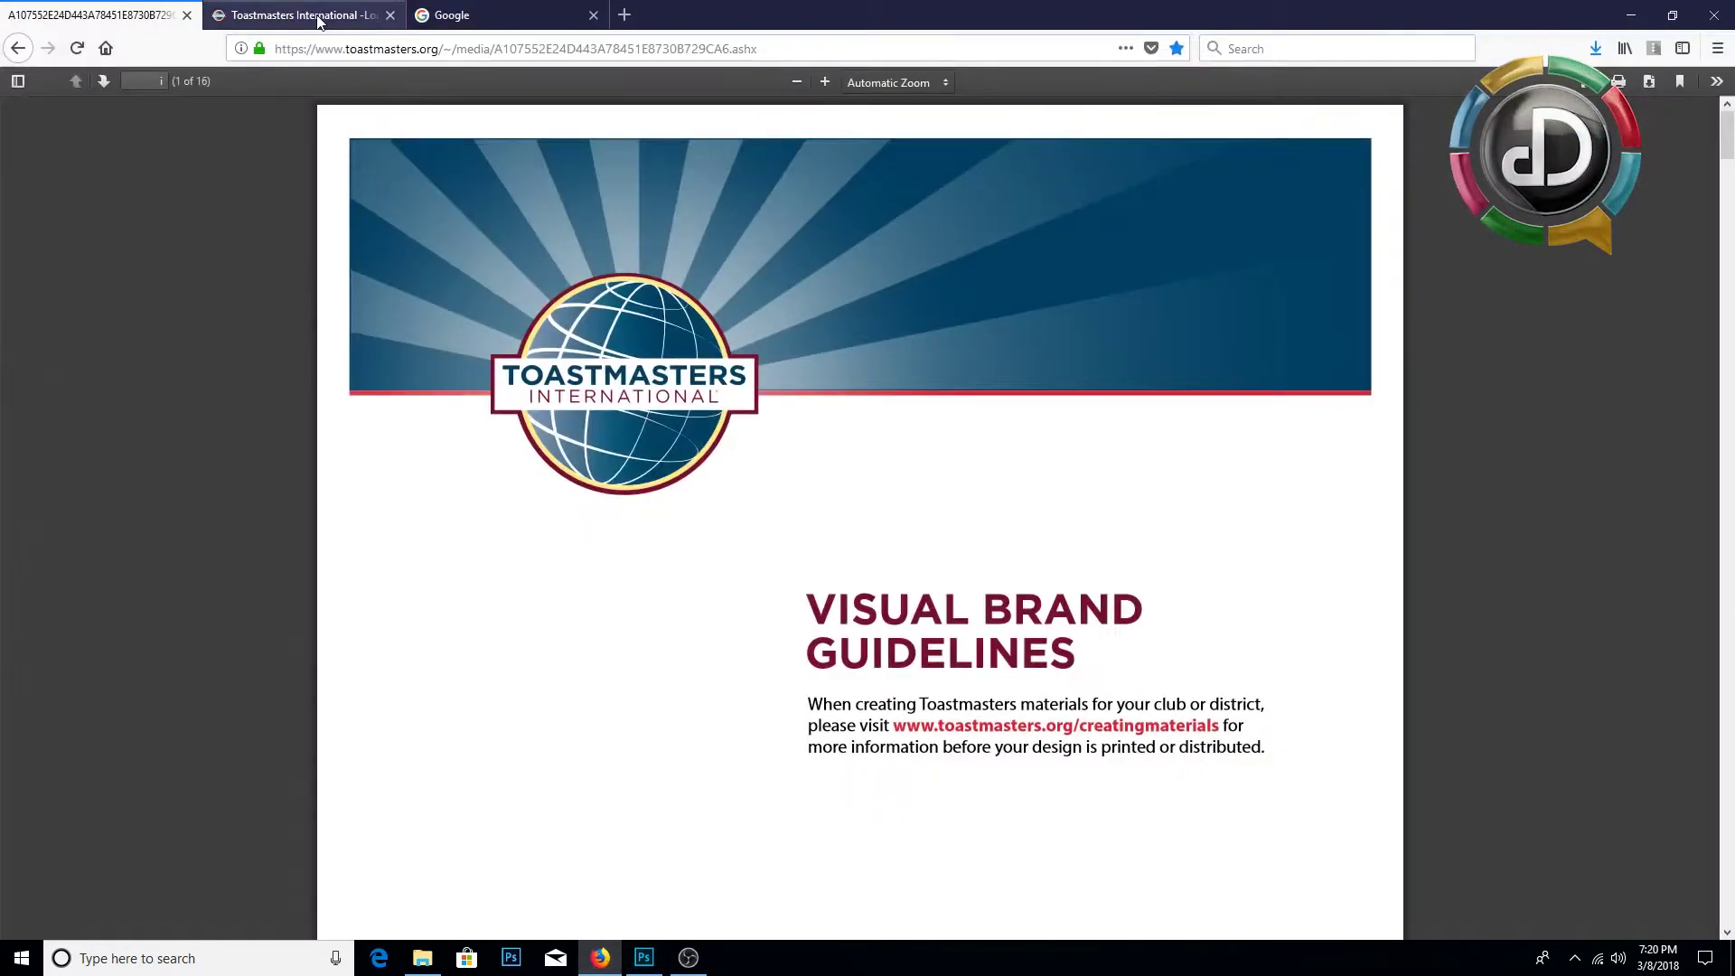
# Step: Save the colour Toastmasters logo PNG into Source Files, replacing the existing file
pyautogui.click(318, 22)
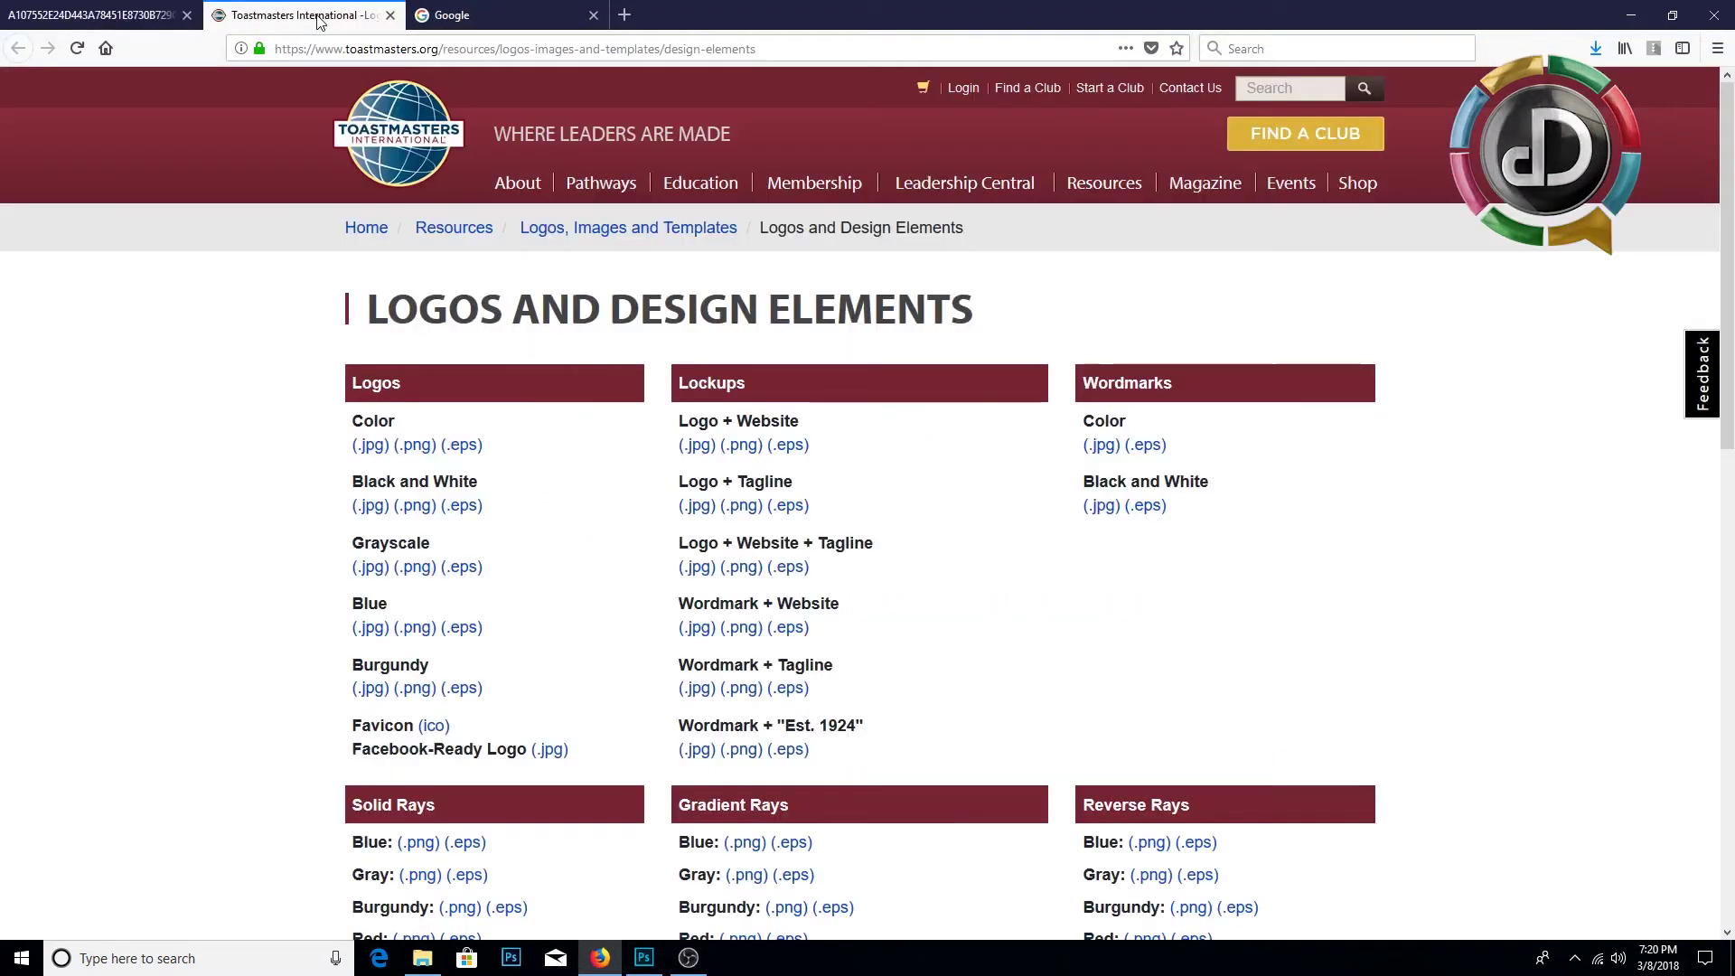
pyautogui.click(415, 447)
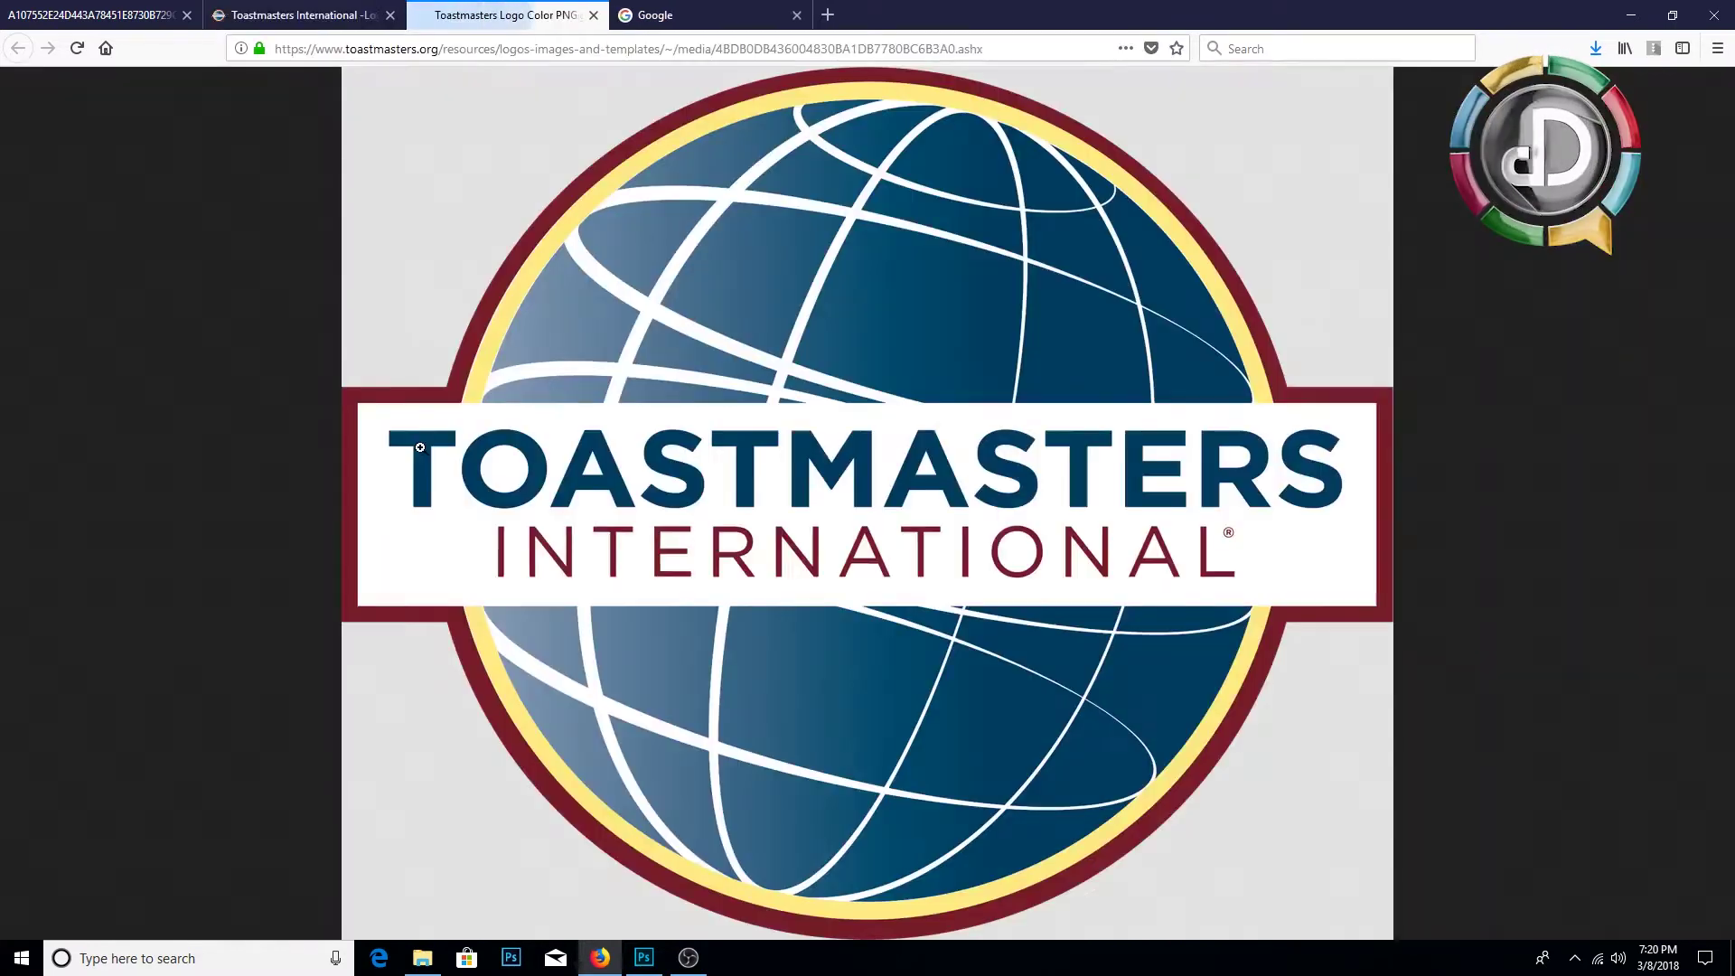
pyautogui.rightClick(556, 383)
pyautogui.click(618, 431)
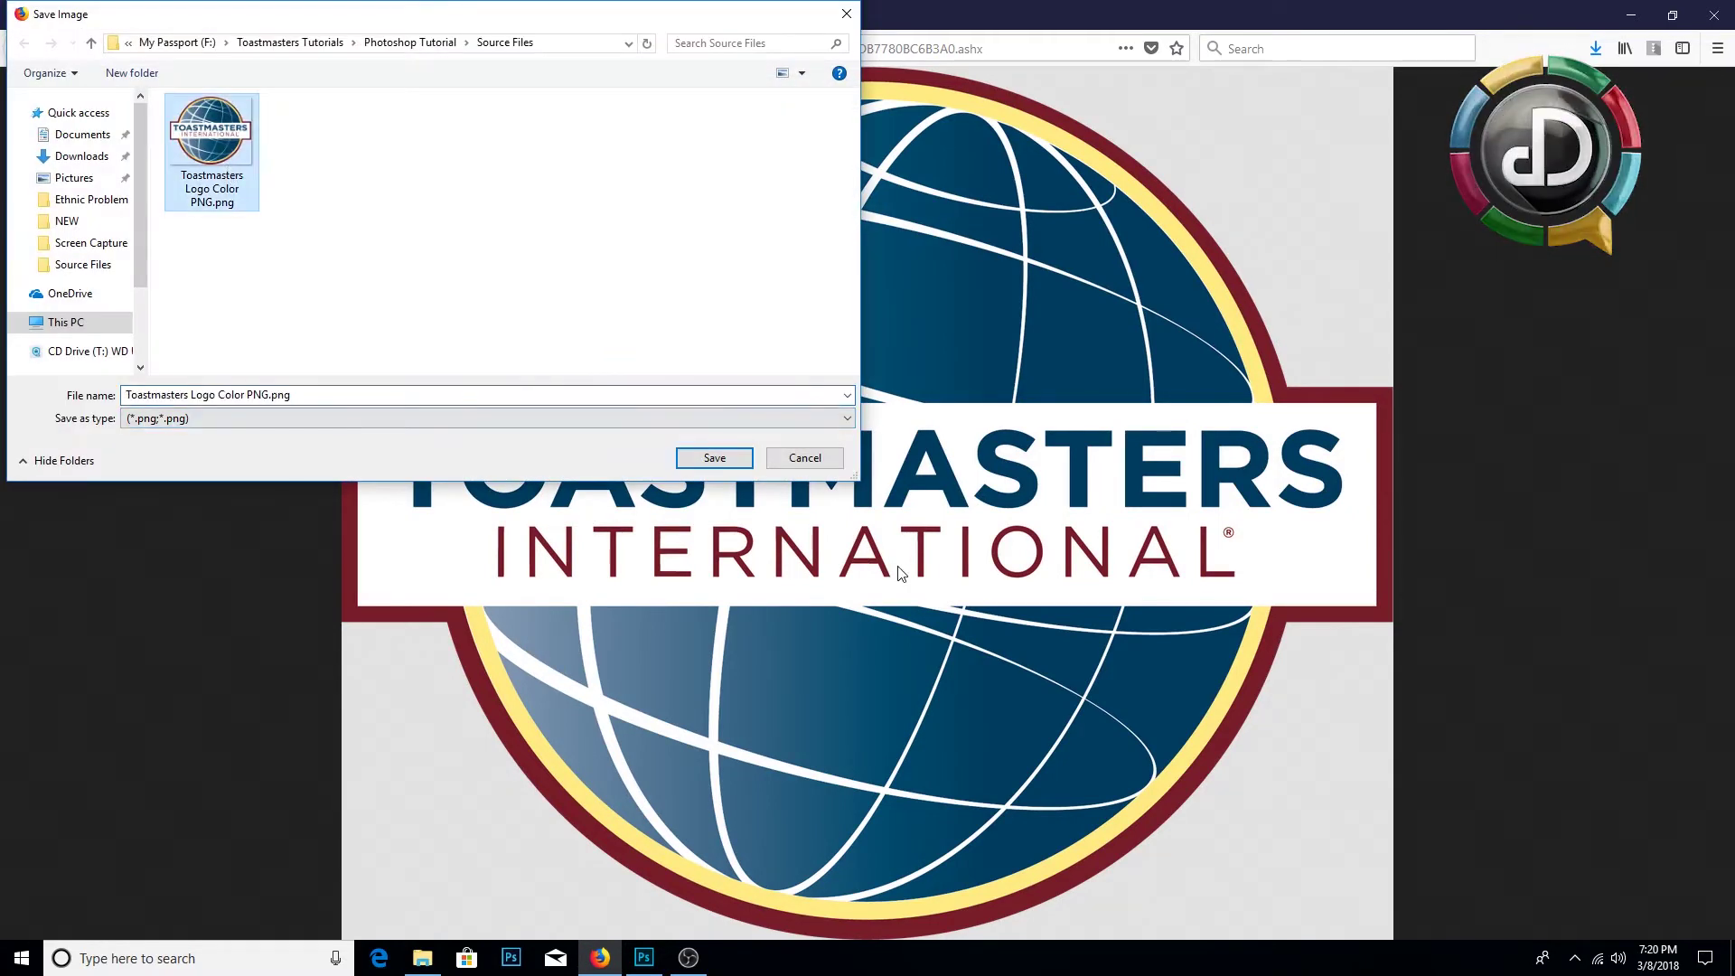
pyautogui.click(725, 465)
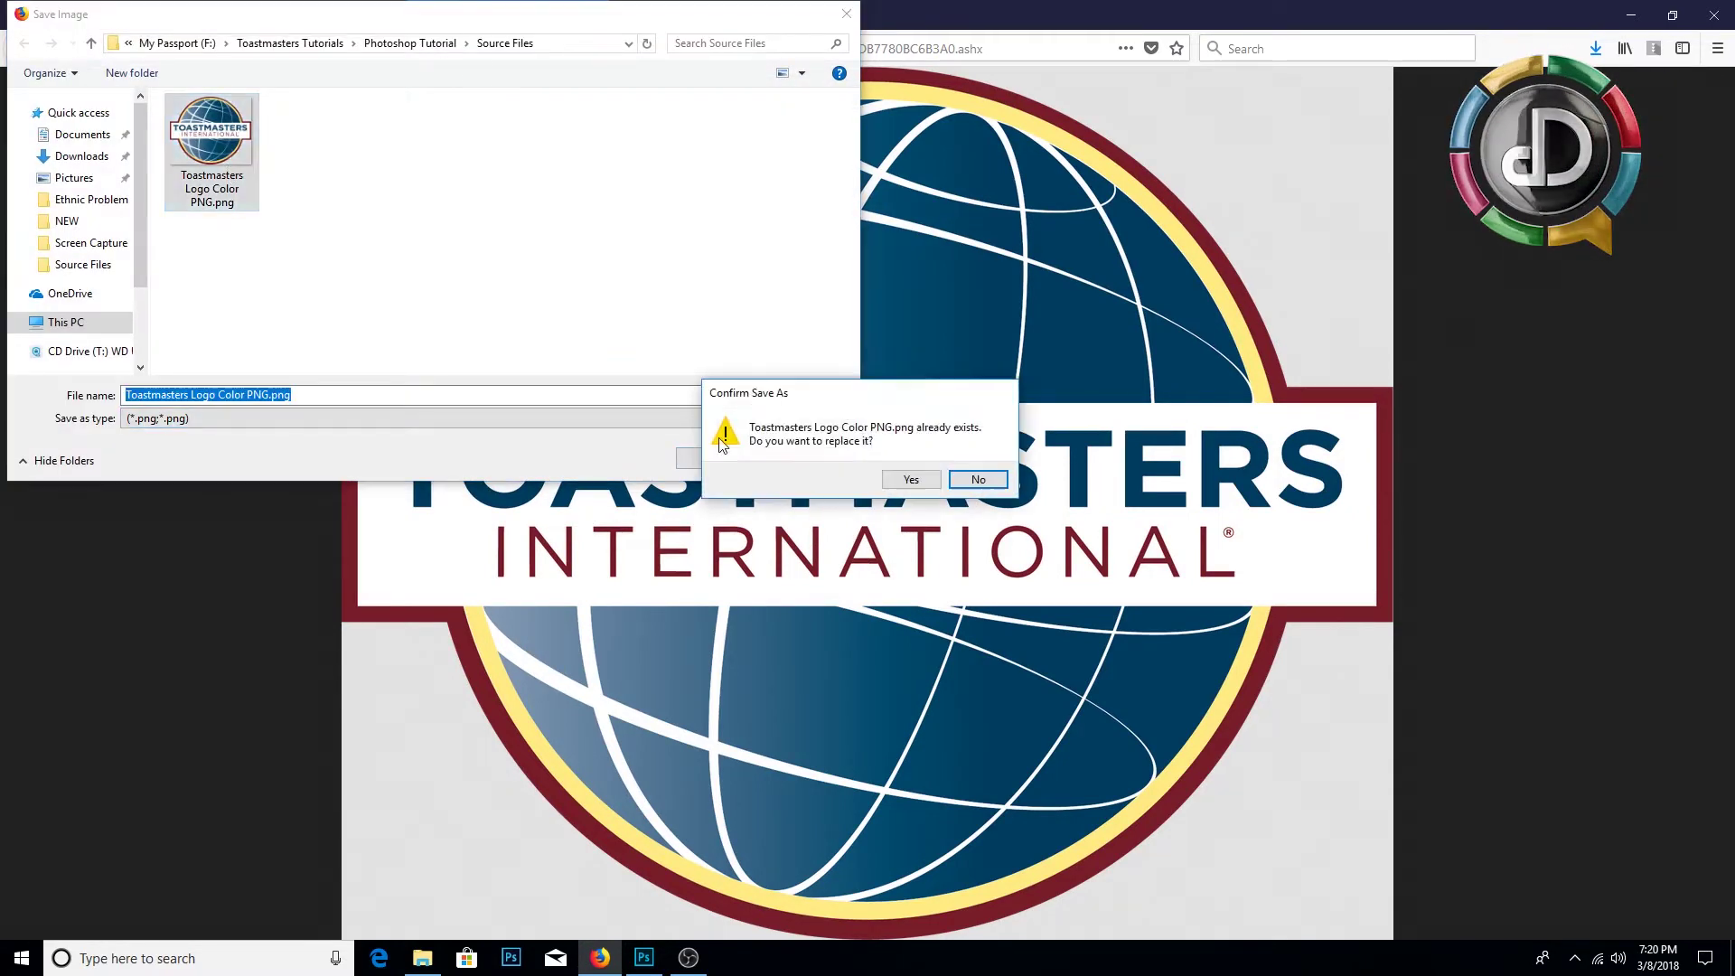
pyautogui.click(911, 479)
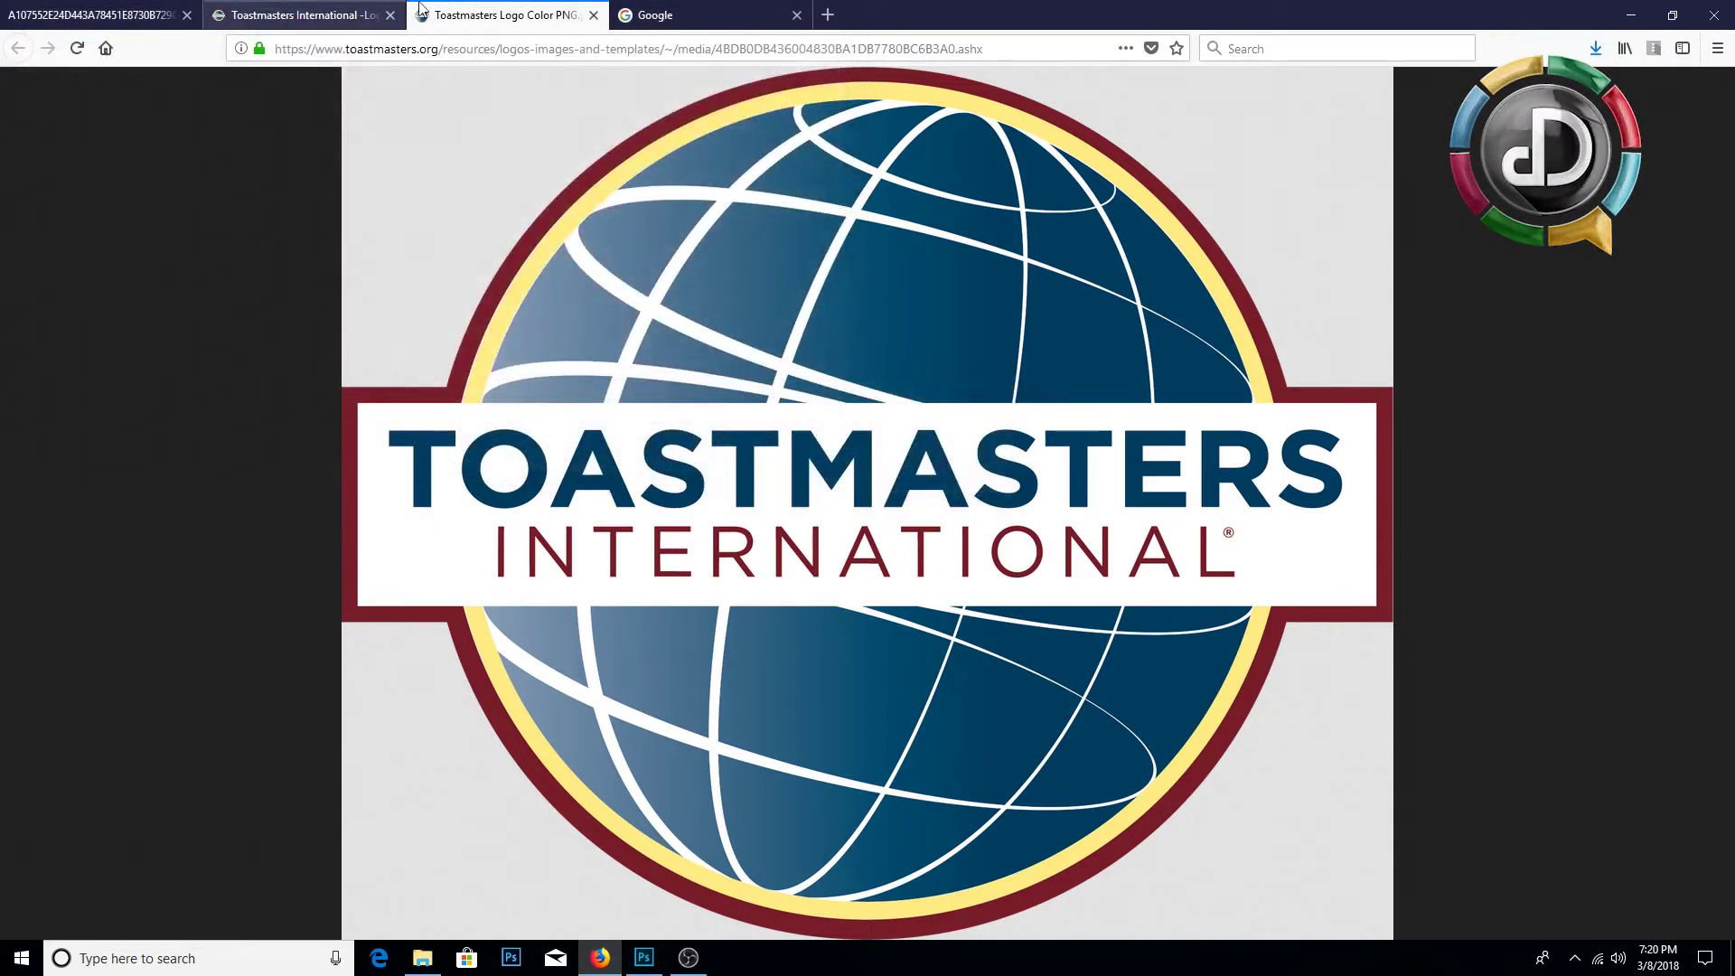
# Step: Close the logo image tab and go back to the Visual Brand Guidelines PDF
pyautogui.click(594, 15)
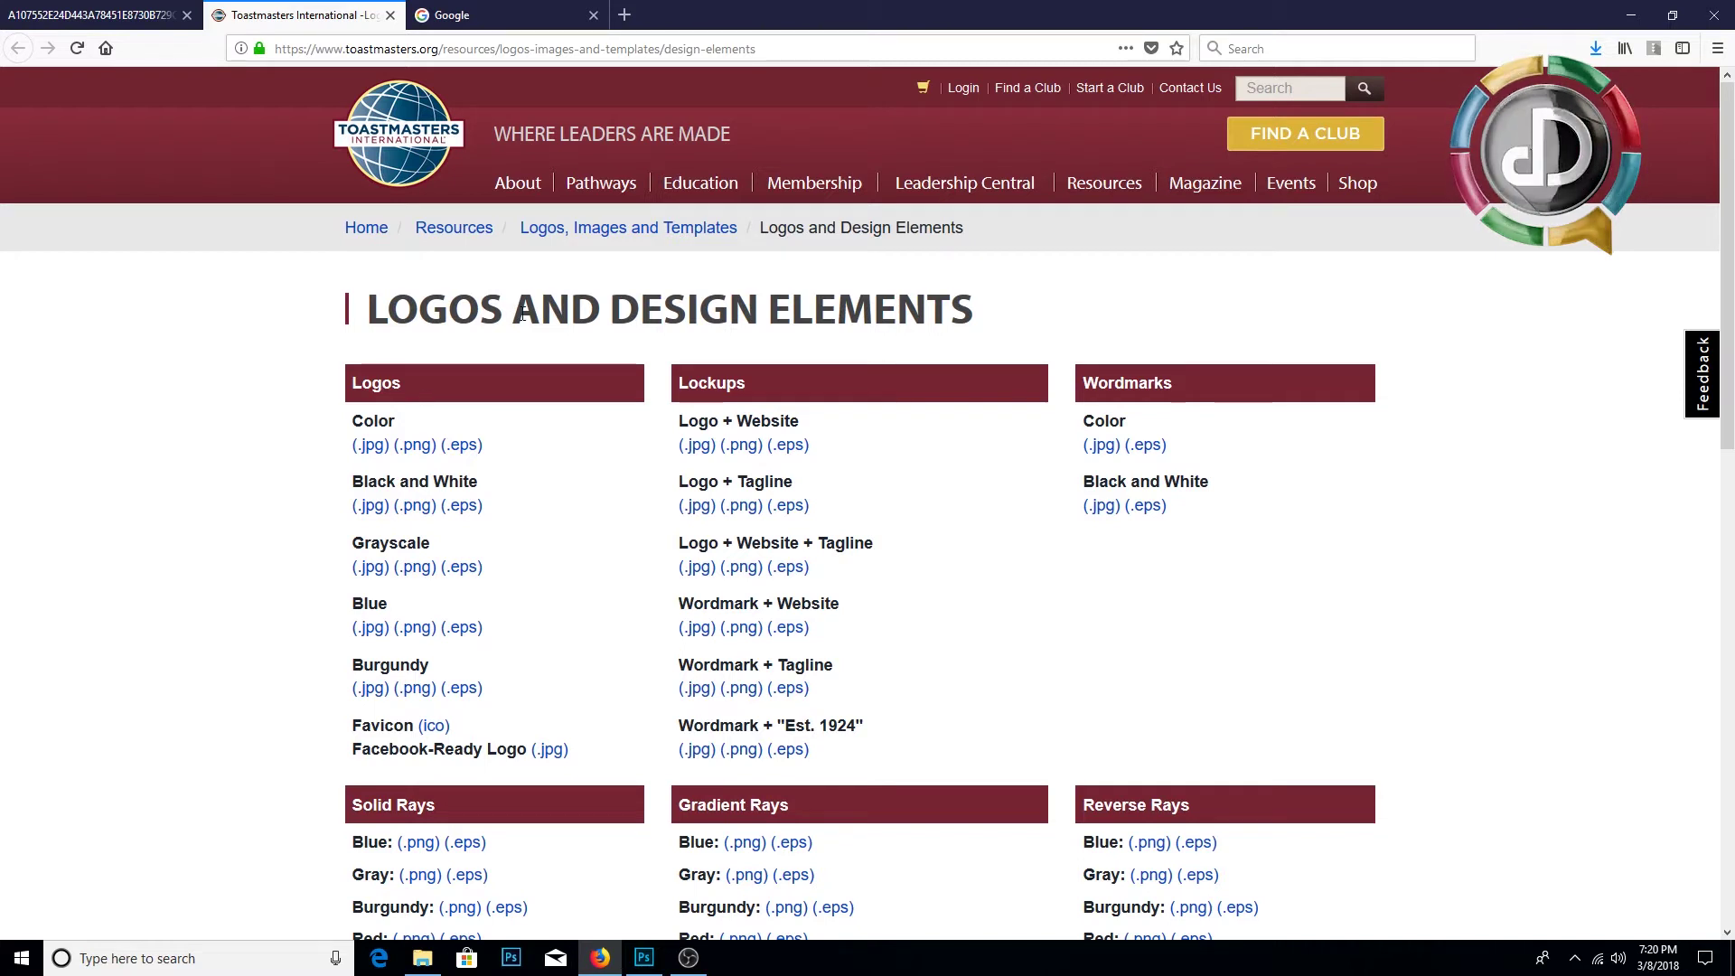
pyautogui.scroll(-2, 521, 312)
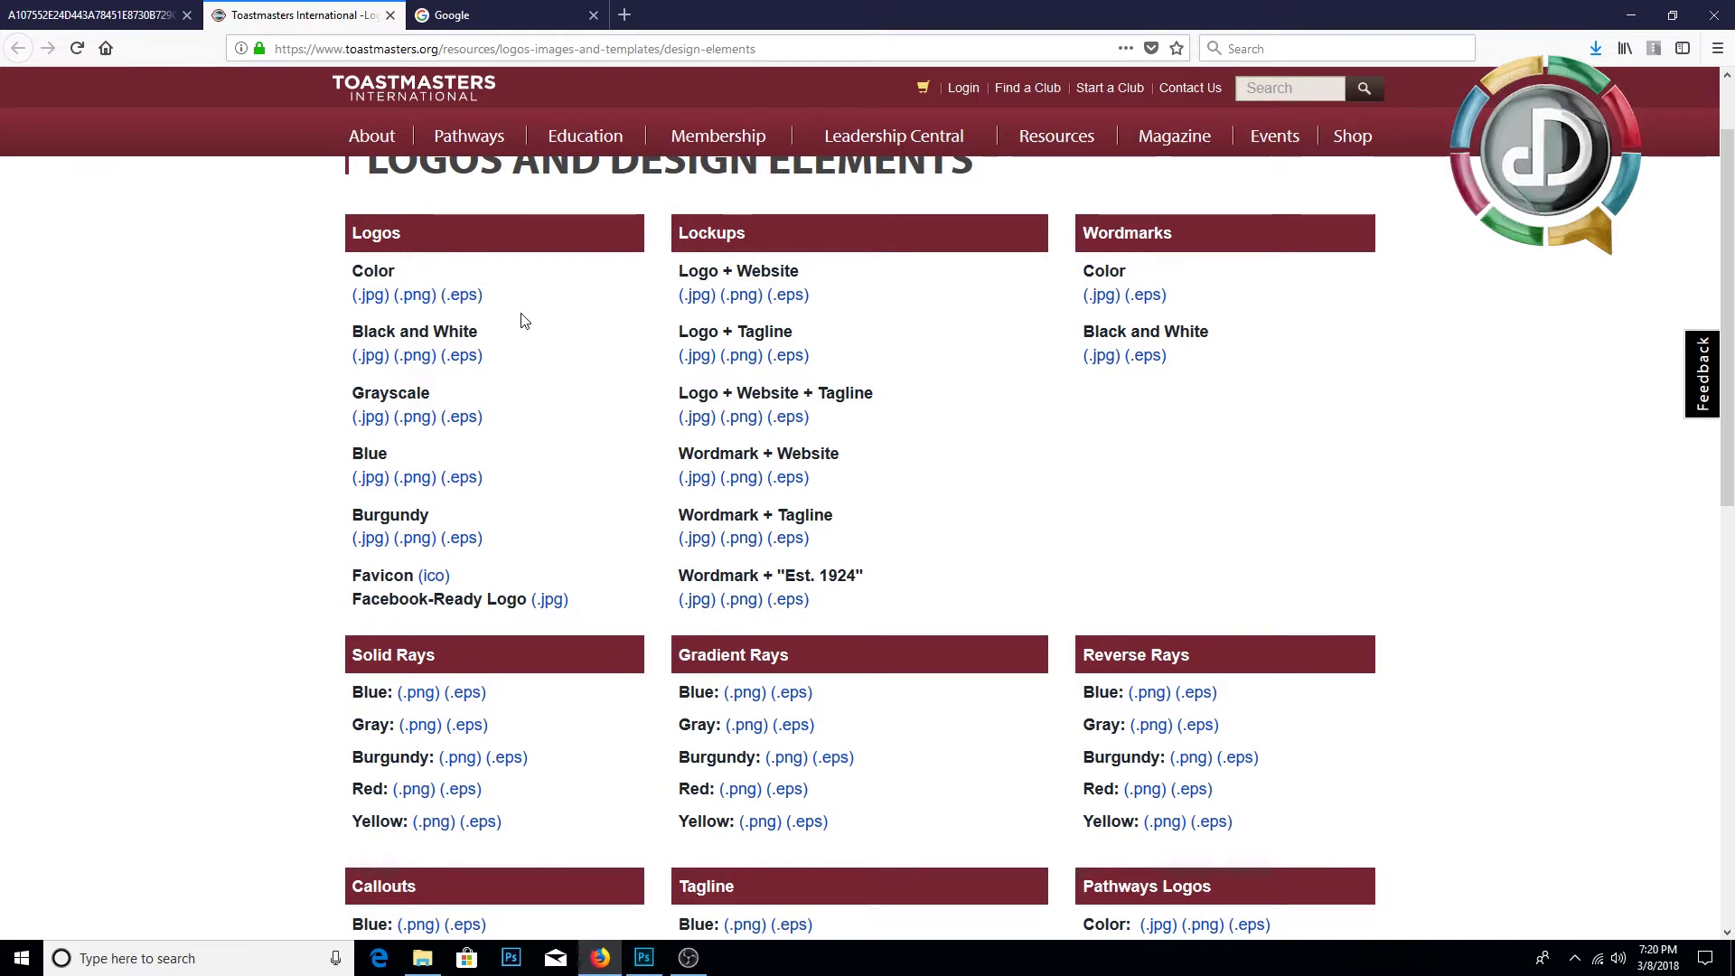
pyautogui.scroll(2, 522, 318)
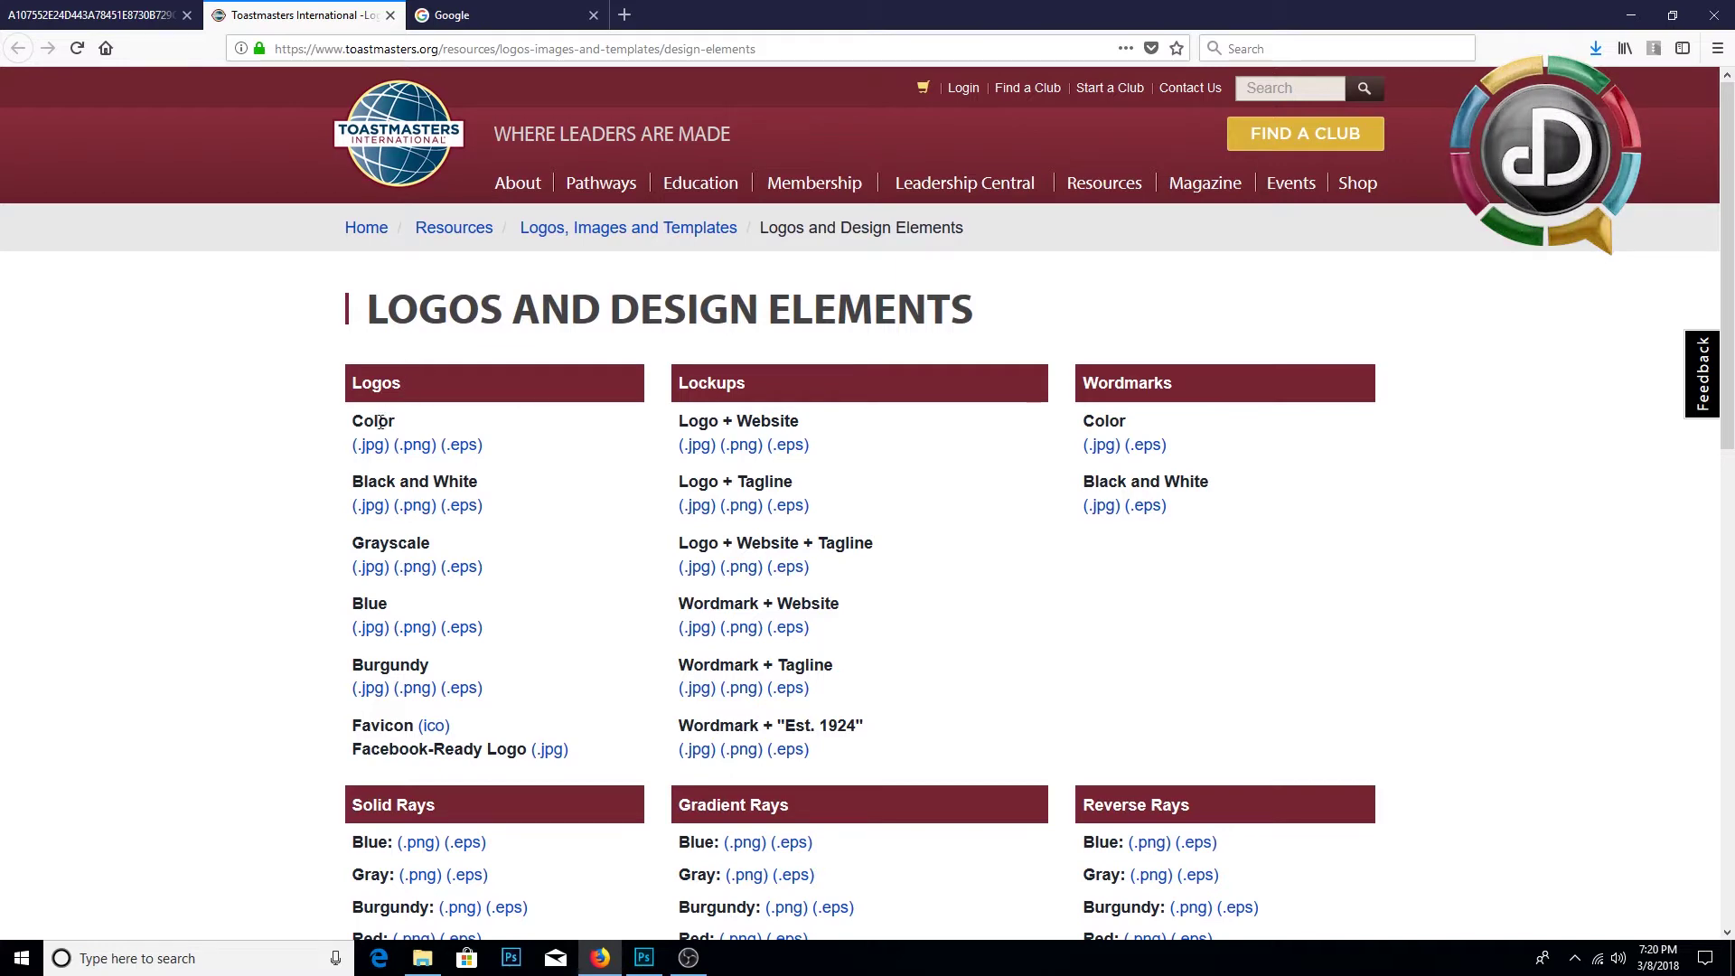
pyautogui.click(140, 13)
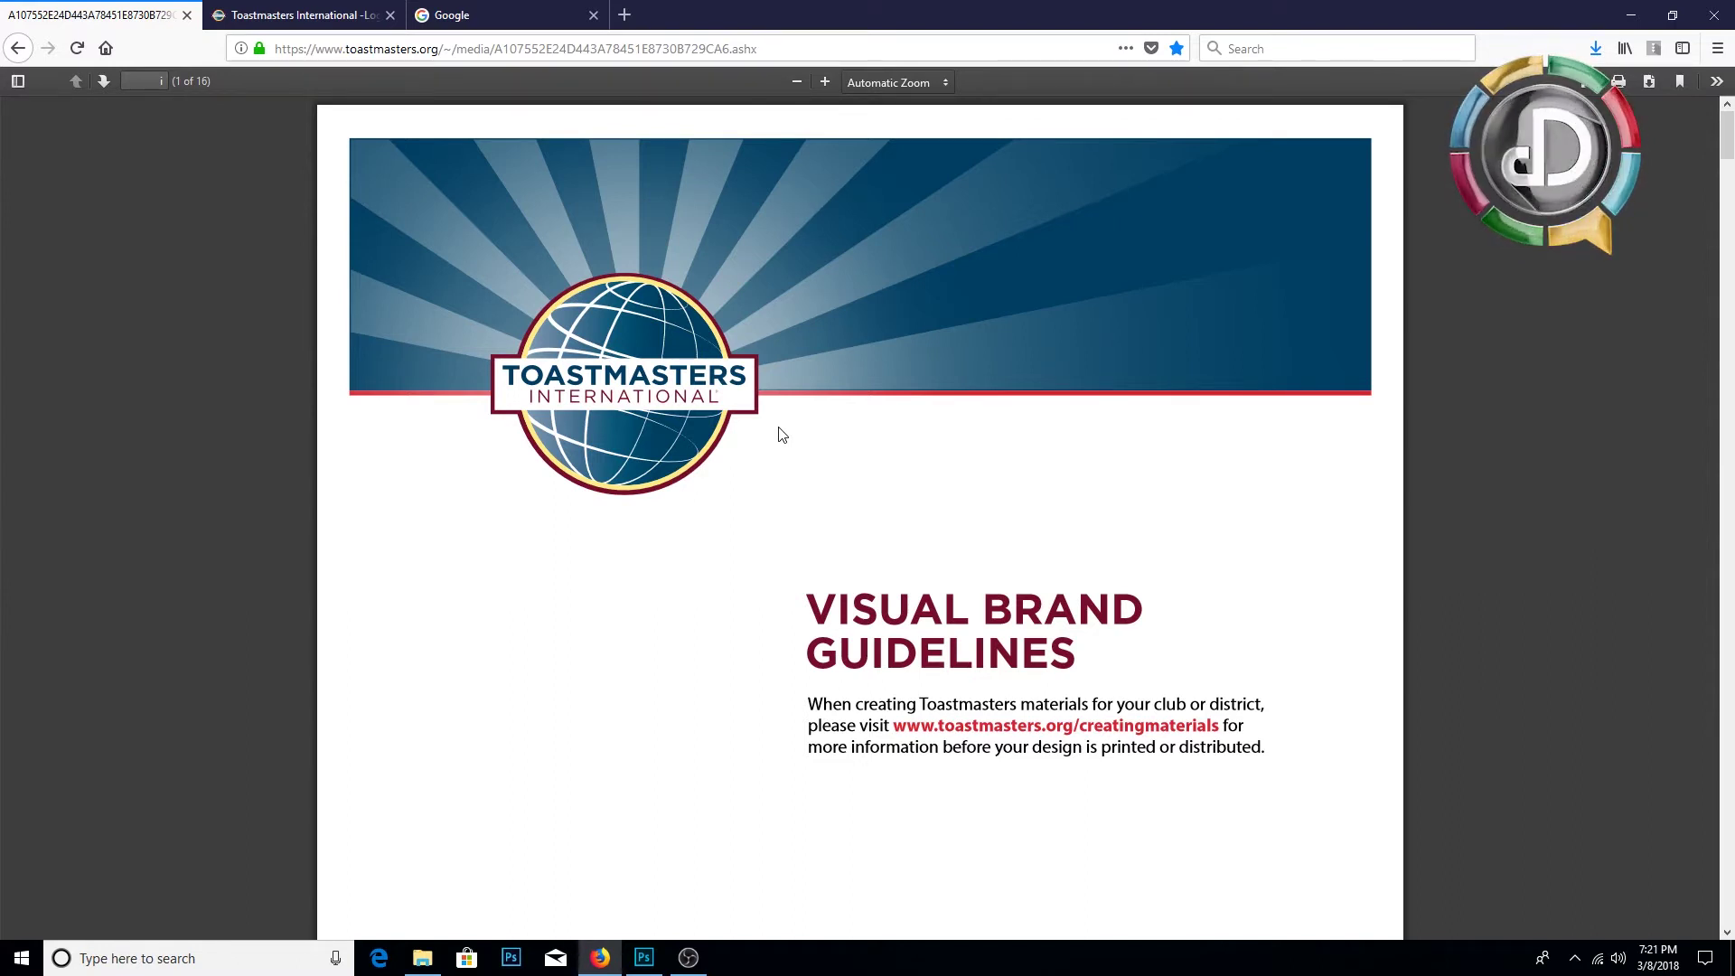
# Step: Scroll the guidelines PDF down to page 2, the Color Palette with Pantone and hex values
pyautogui.scroll(-4, 797, 395)
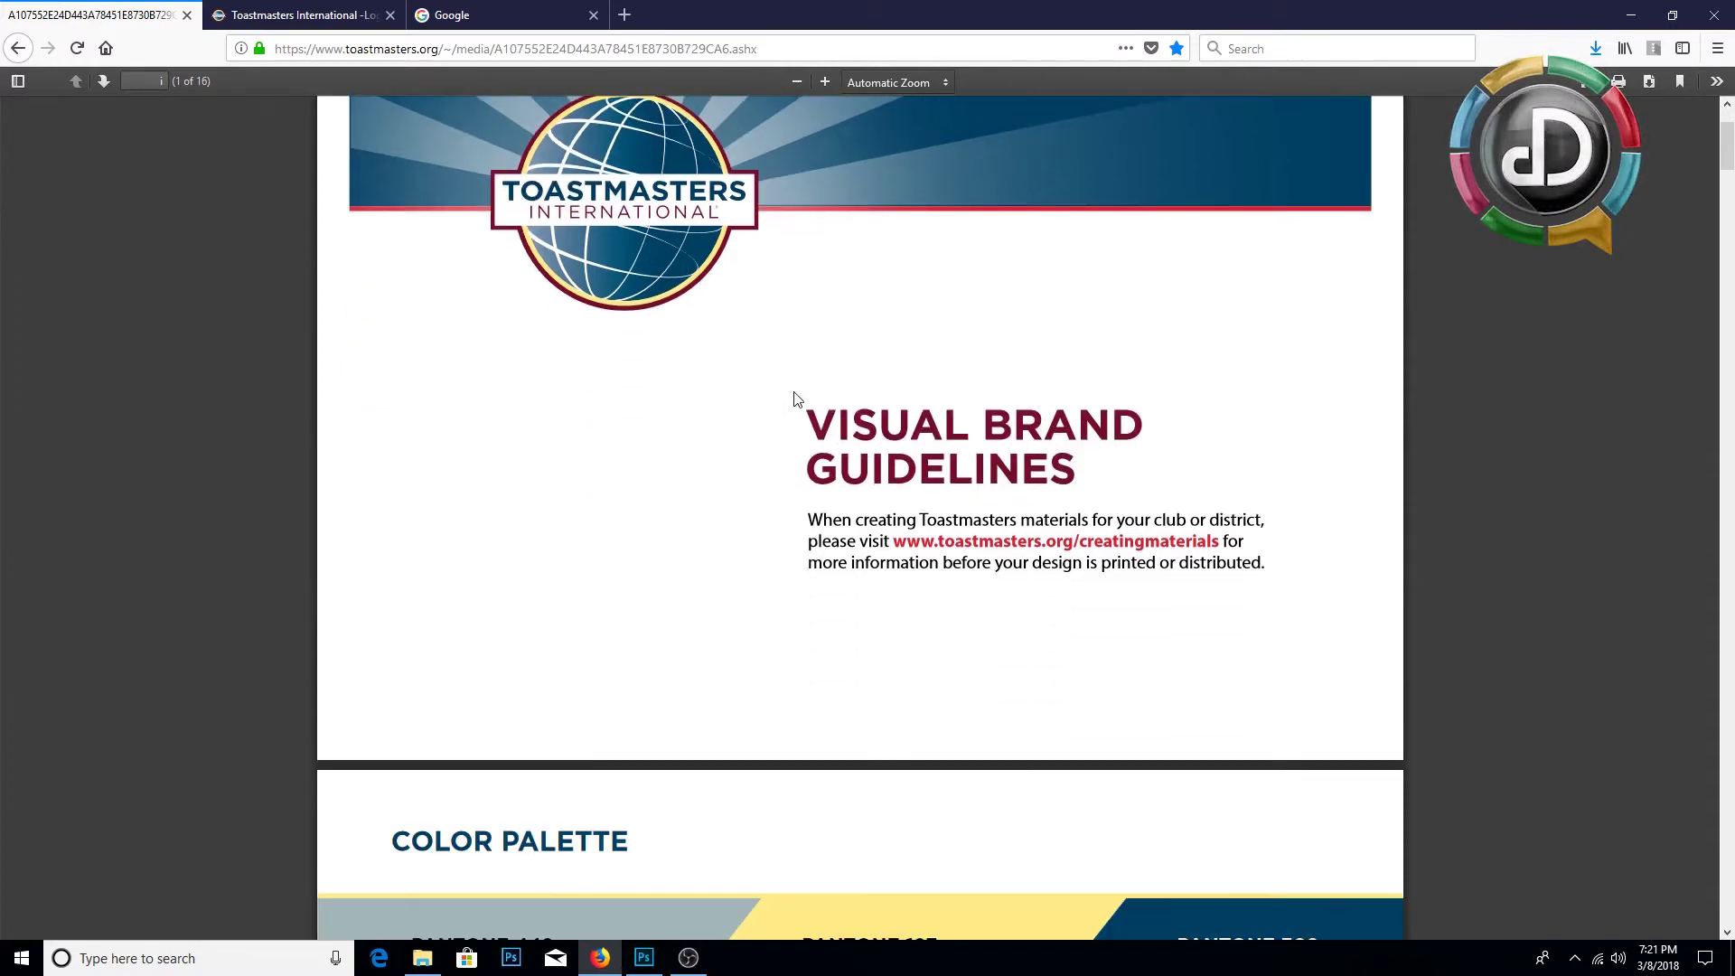
pyautogui.scroll(-5, 798, 395)
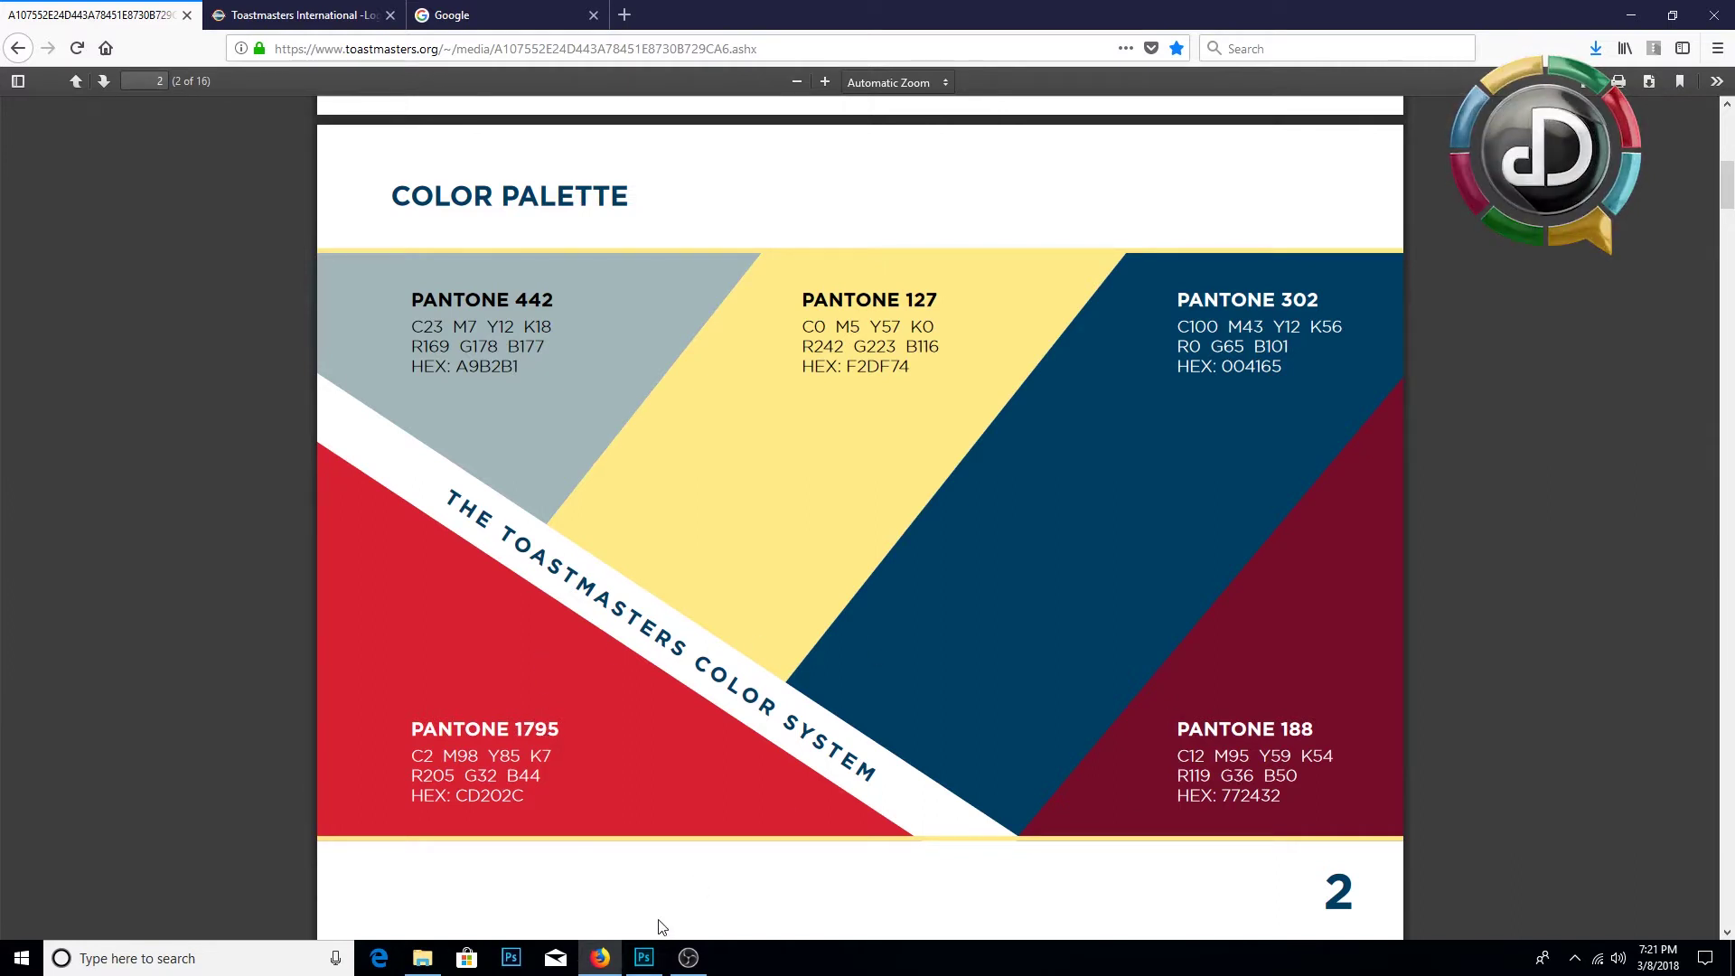
pyautogui.click(644, 957)
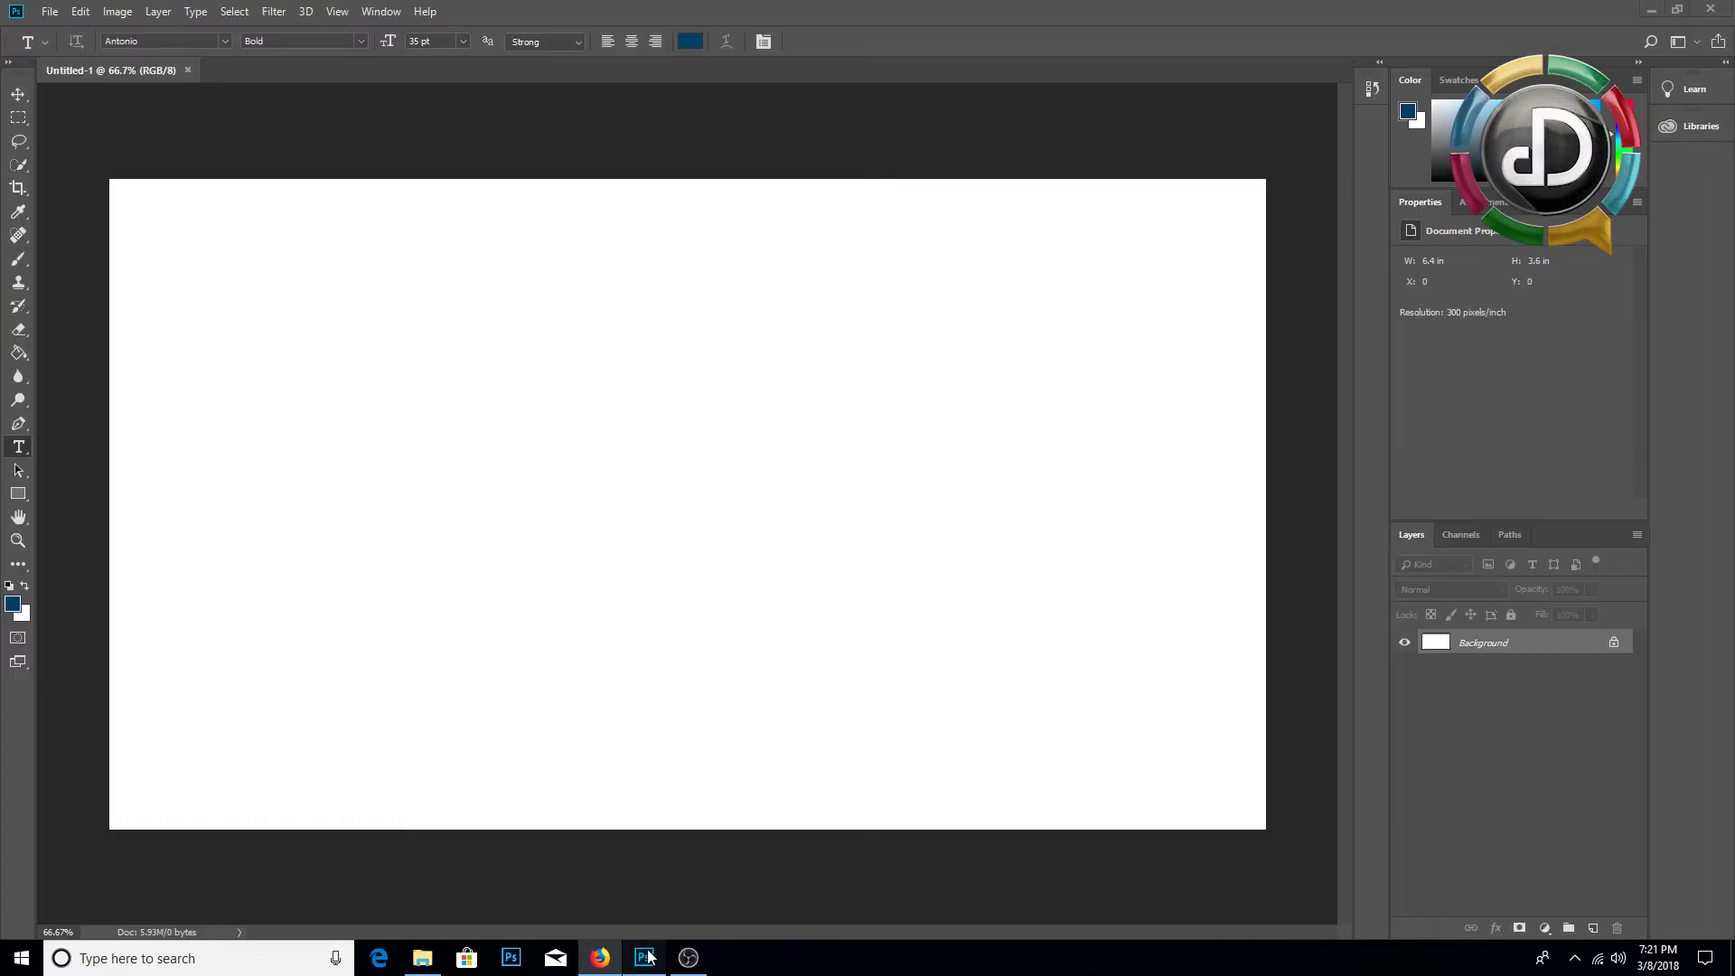
# Step: Marquee-select a full-width strip along the canvas top and add an empty Layer 1
pyautogui.click(17, 118)
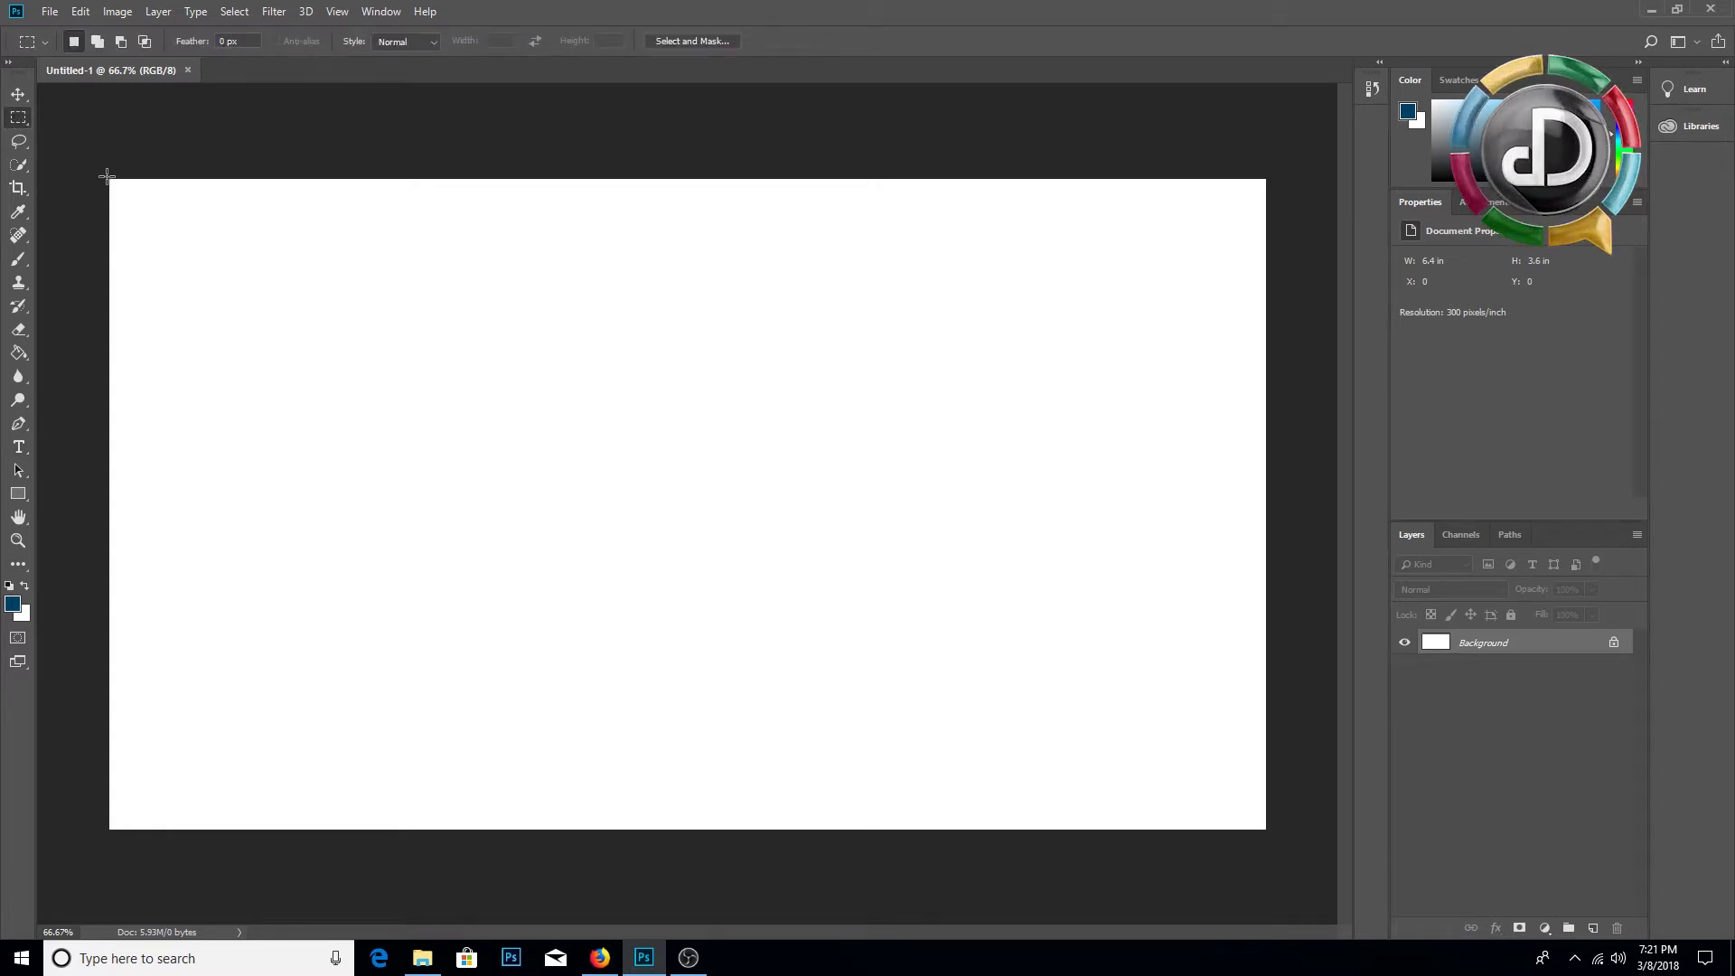
pyautogui.moveTo(107, 175); pyautogui.dragTo(156, 188)
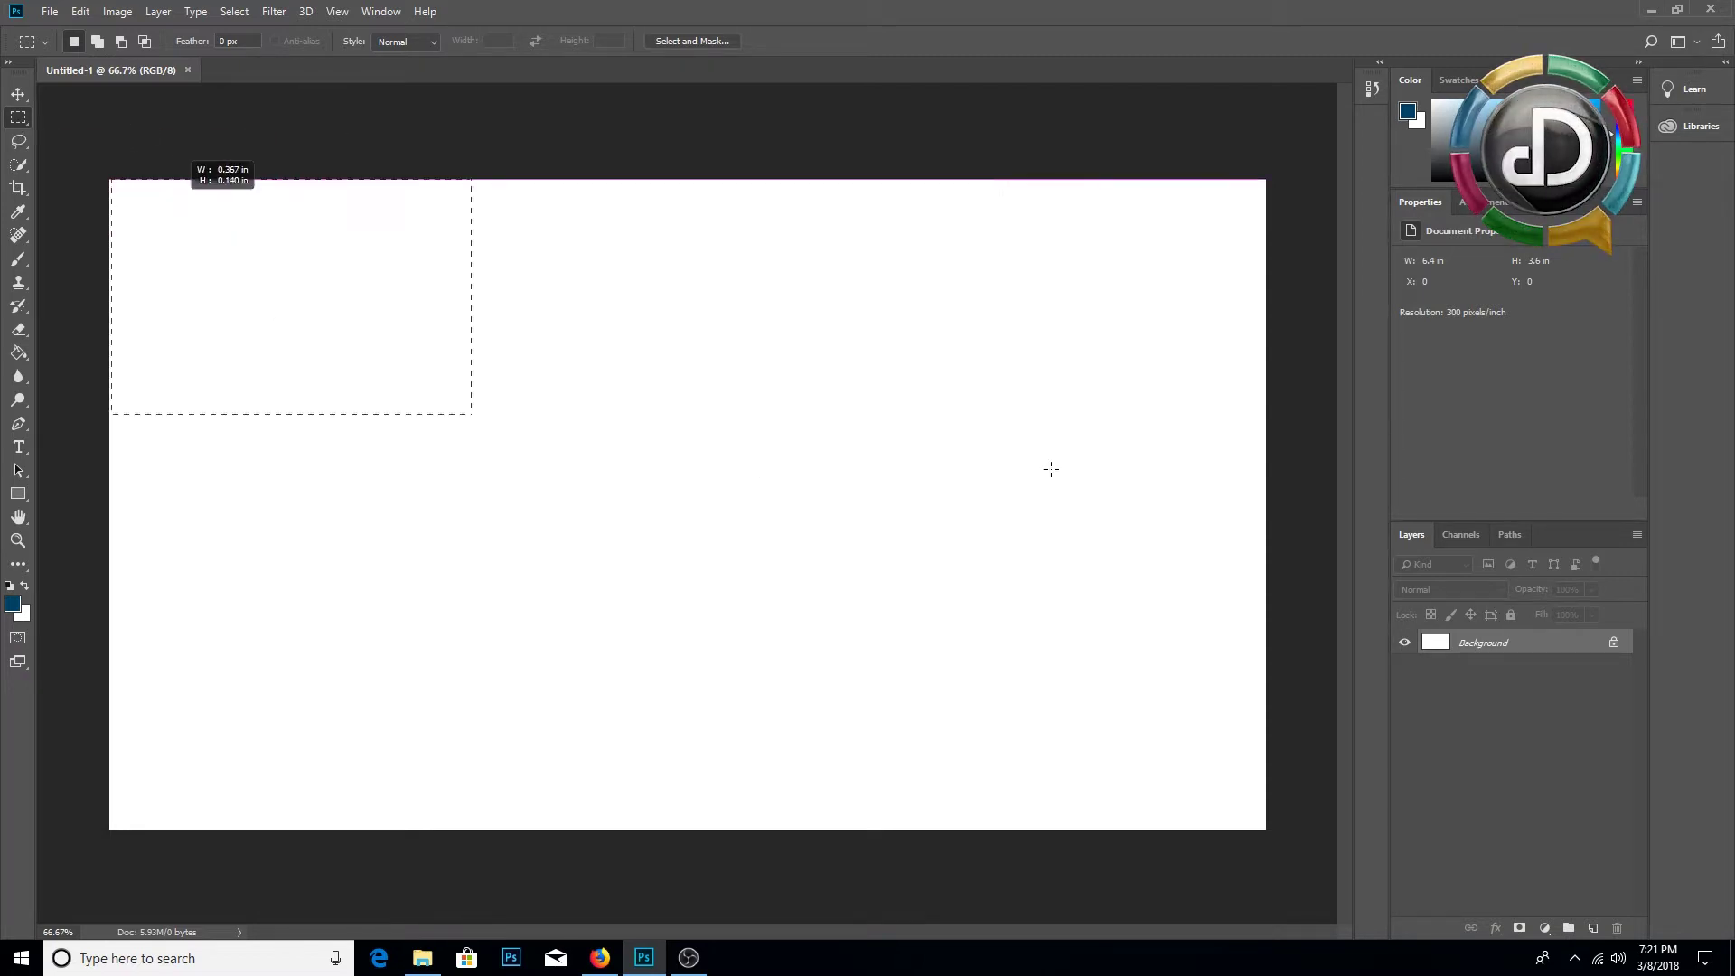
pyautogui.moveTo(1051, 468); pyautogui.dragTo(1496, 277)
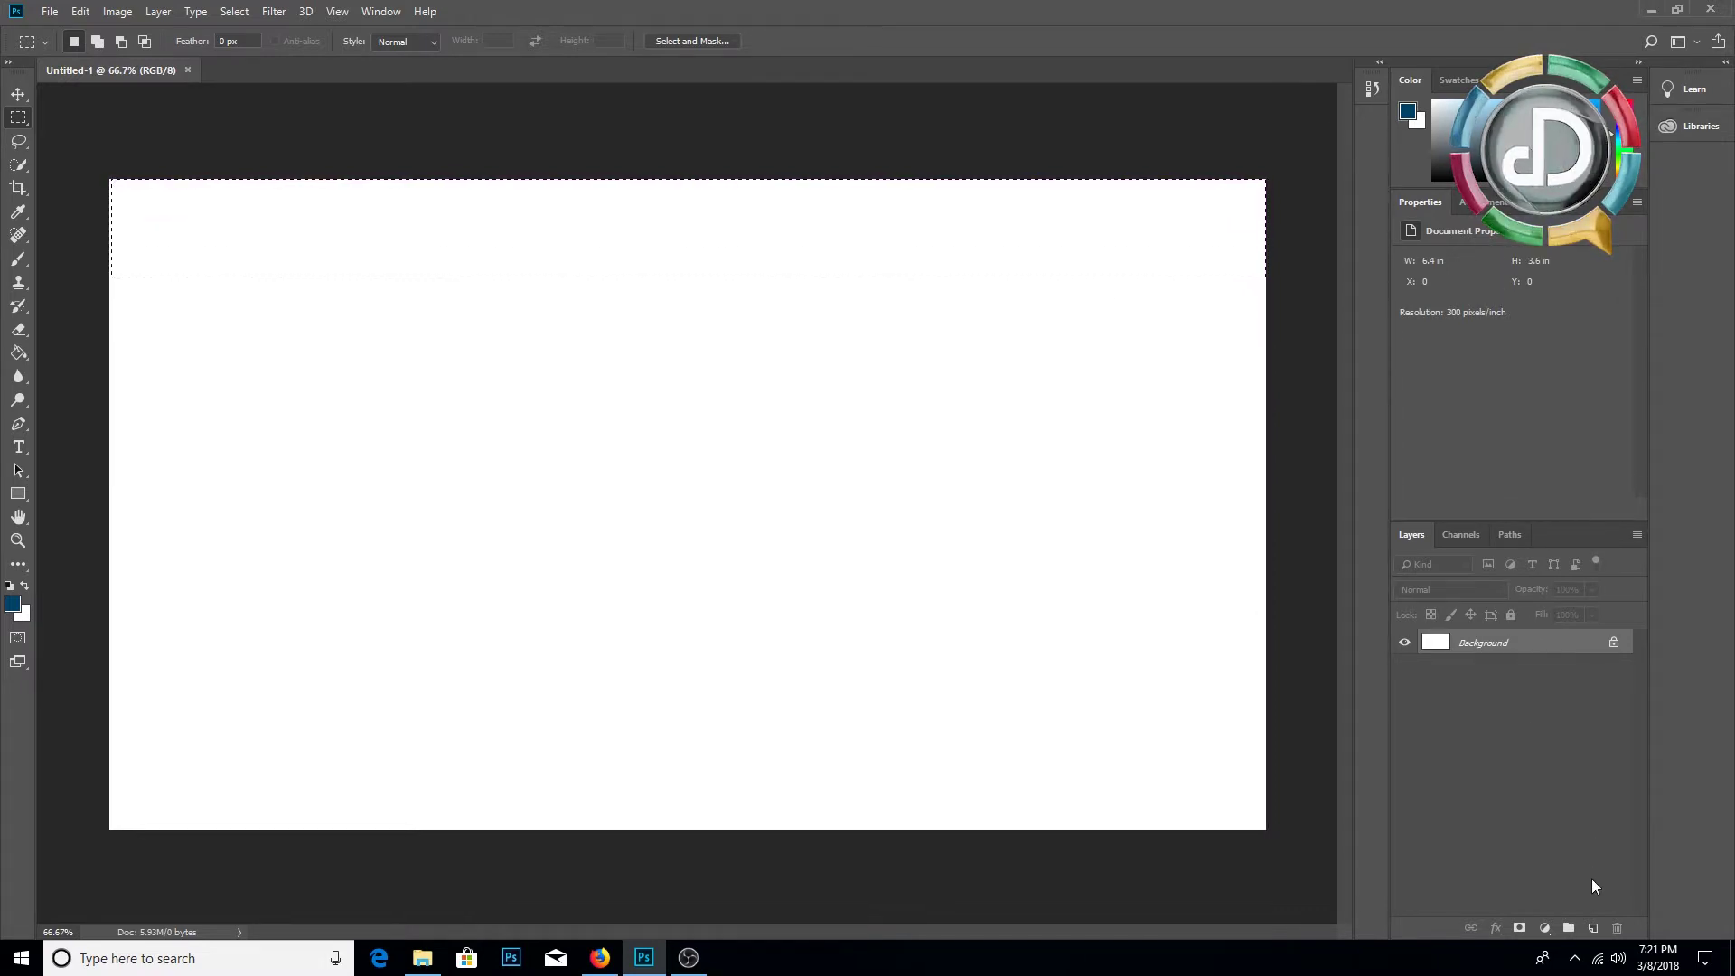
pyautogui.click(1593, 928)
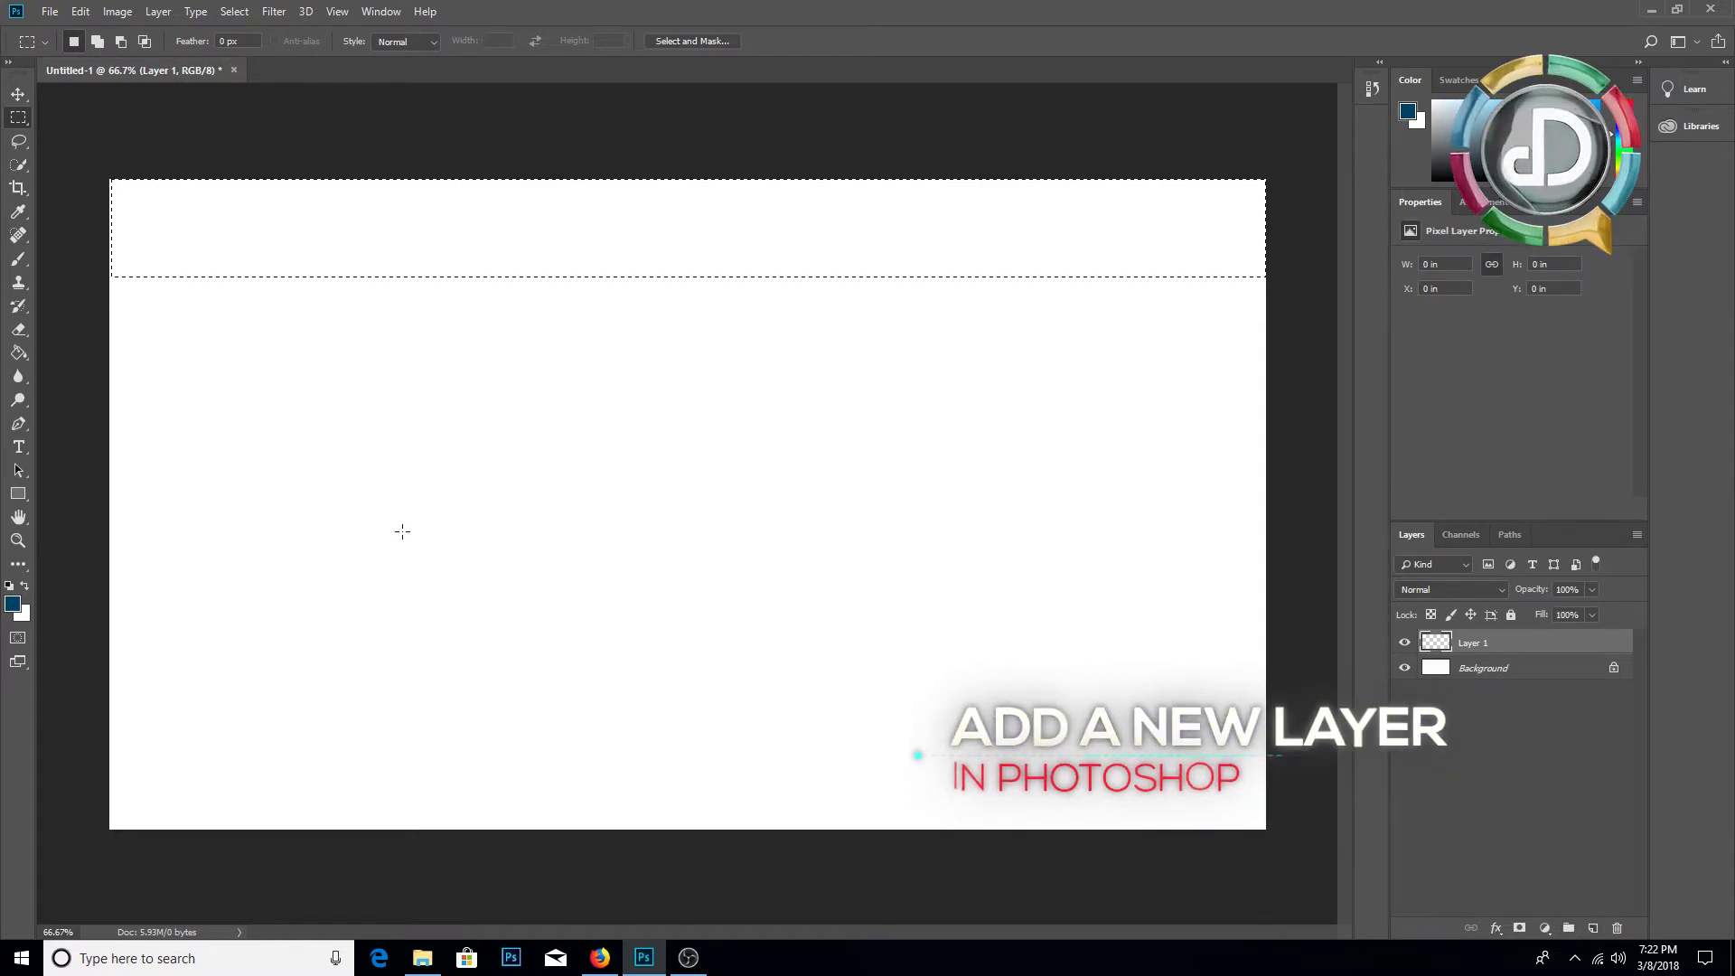
pyautogui.click(16, 355)
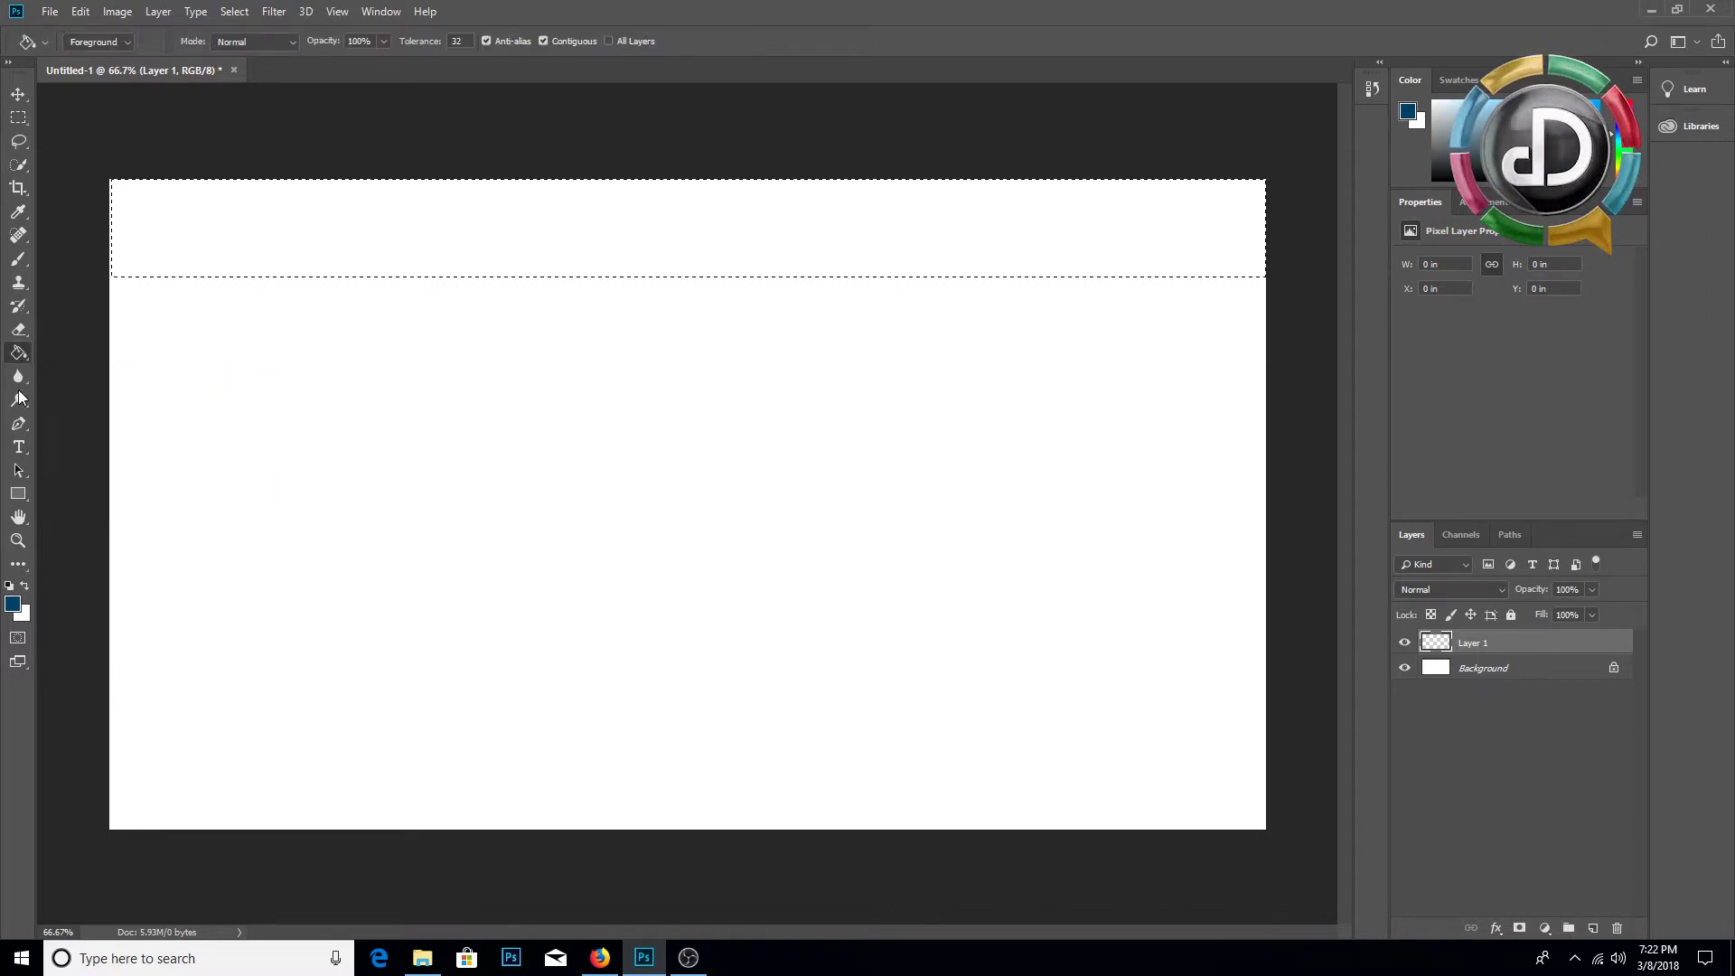
# Step: Set the foreground colour to burgundy 772432, copied from the brand palette PDF
pyautogui.click(13, 603)
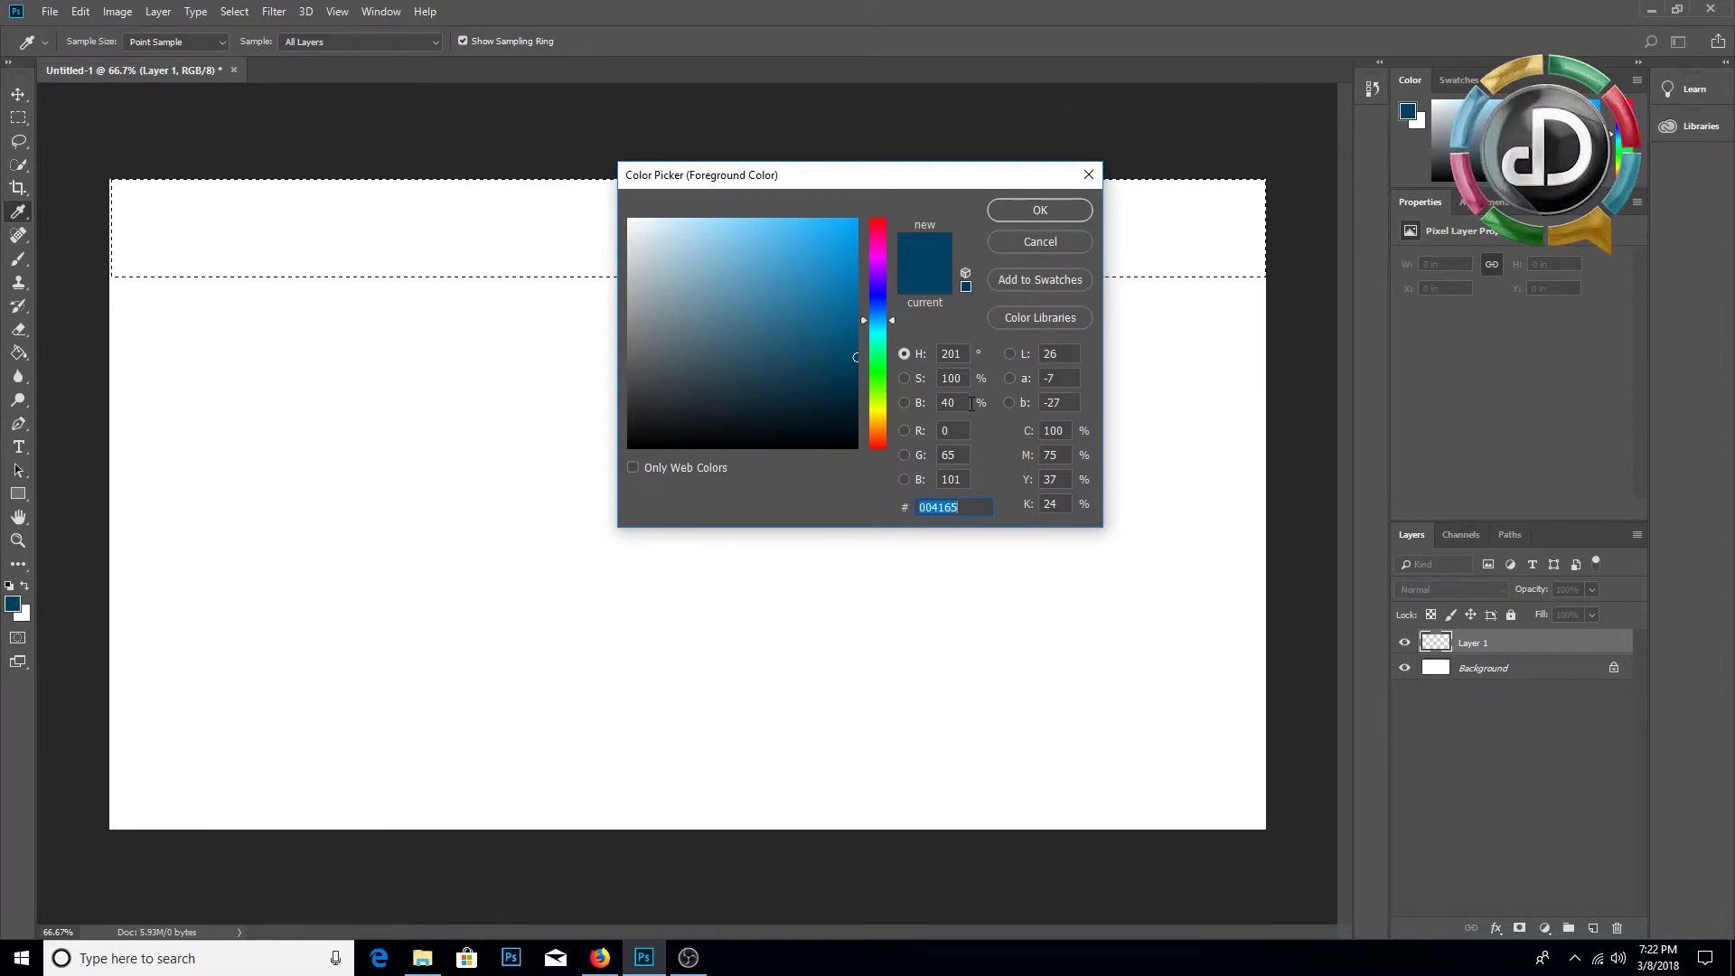
pyautogui.click(602, 960)
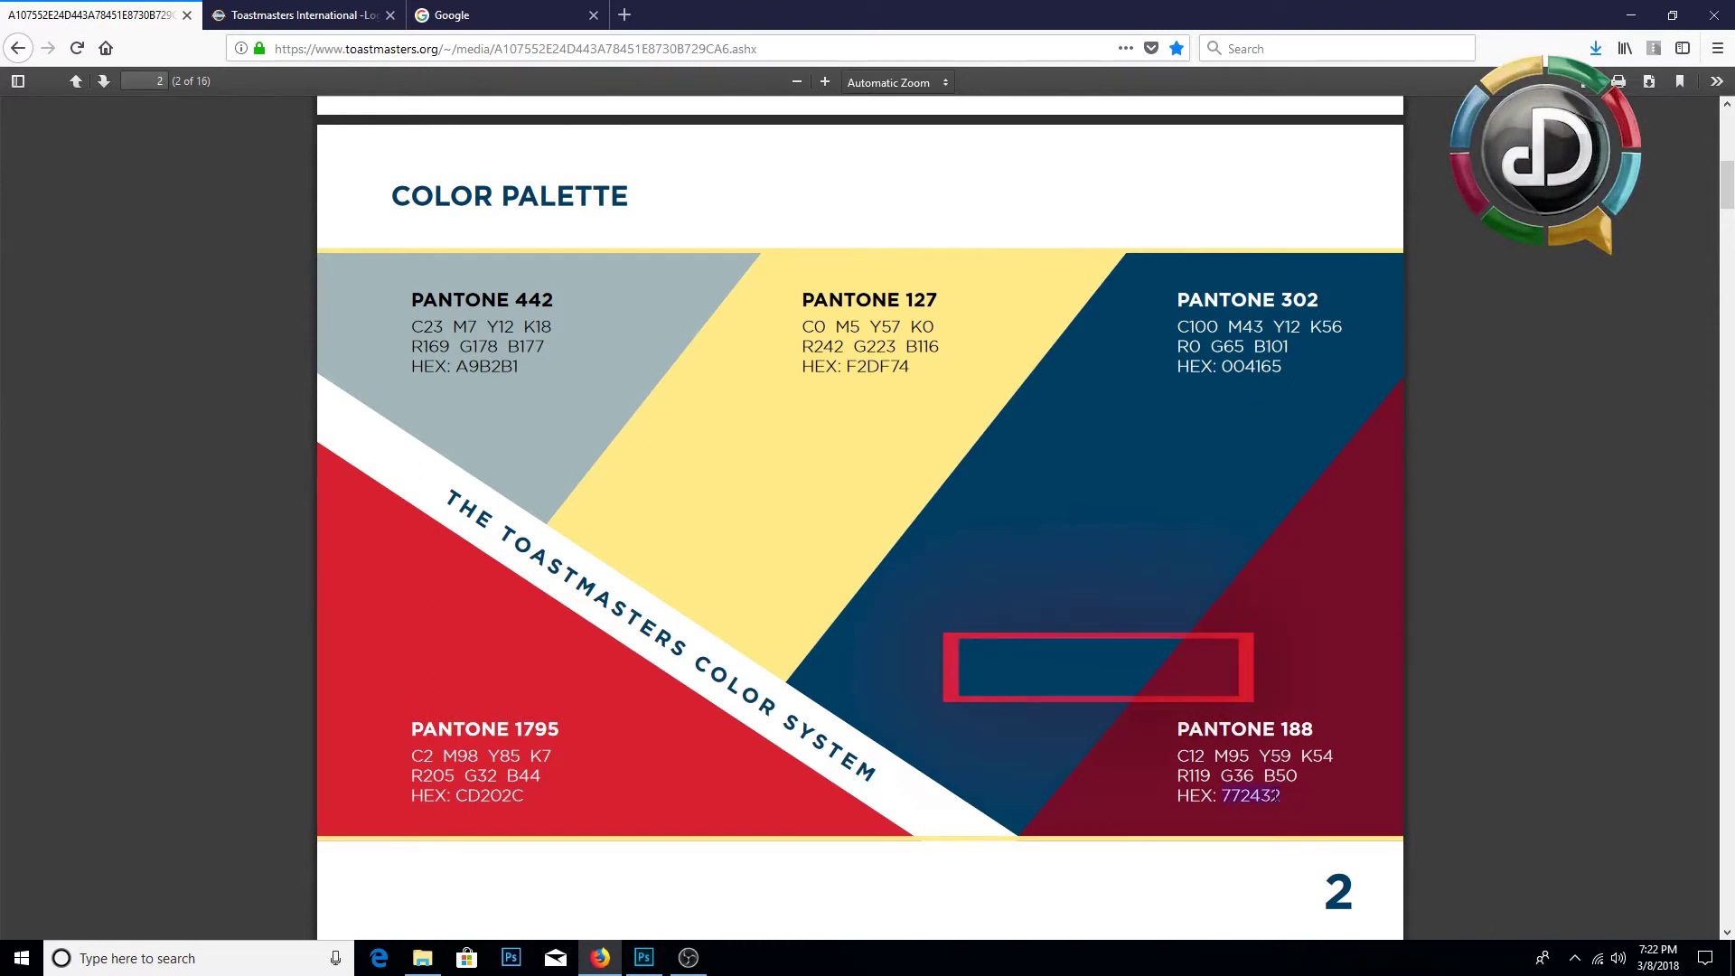
pyautogui.rightClick(1274, 796)
pyautogui.click(1312, 808)
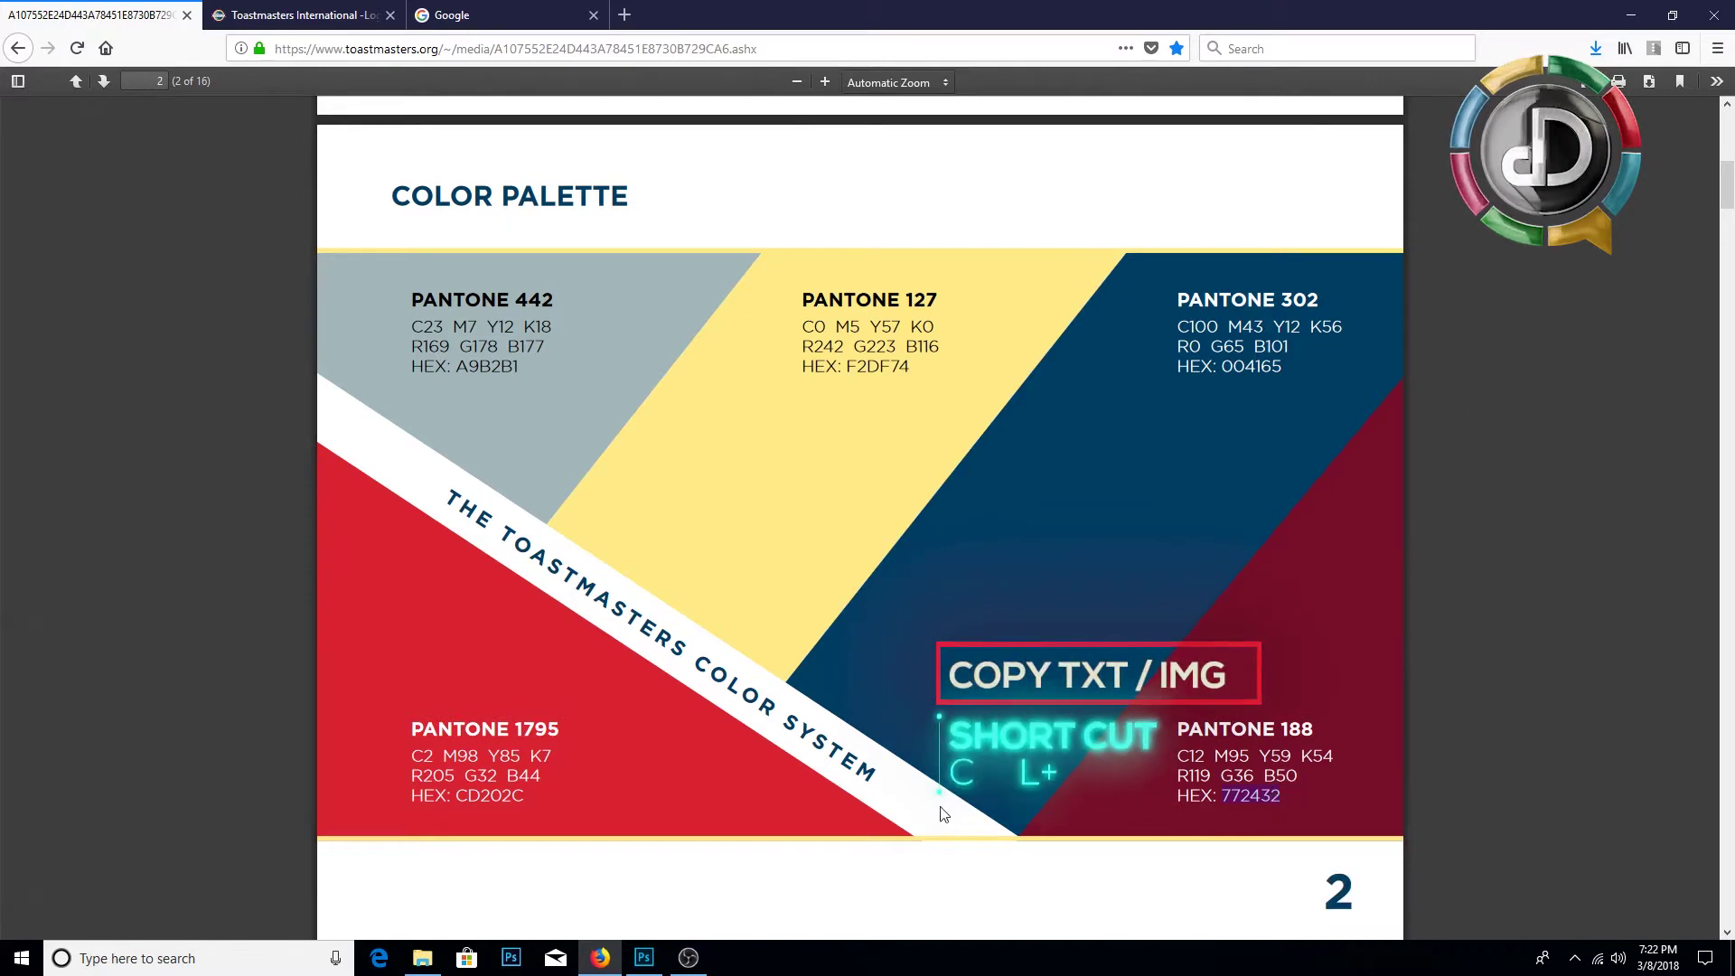
pyautogui.click(644, 958)
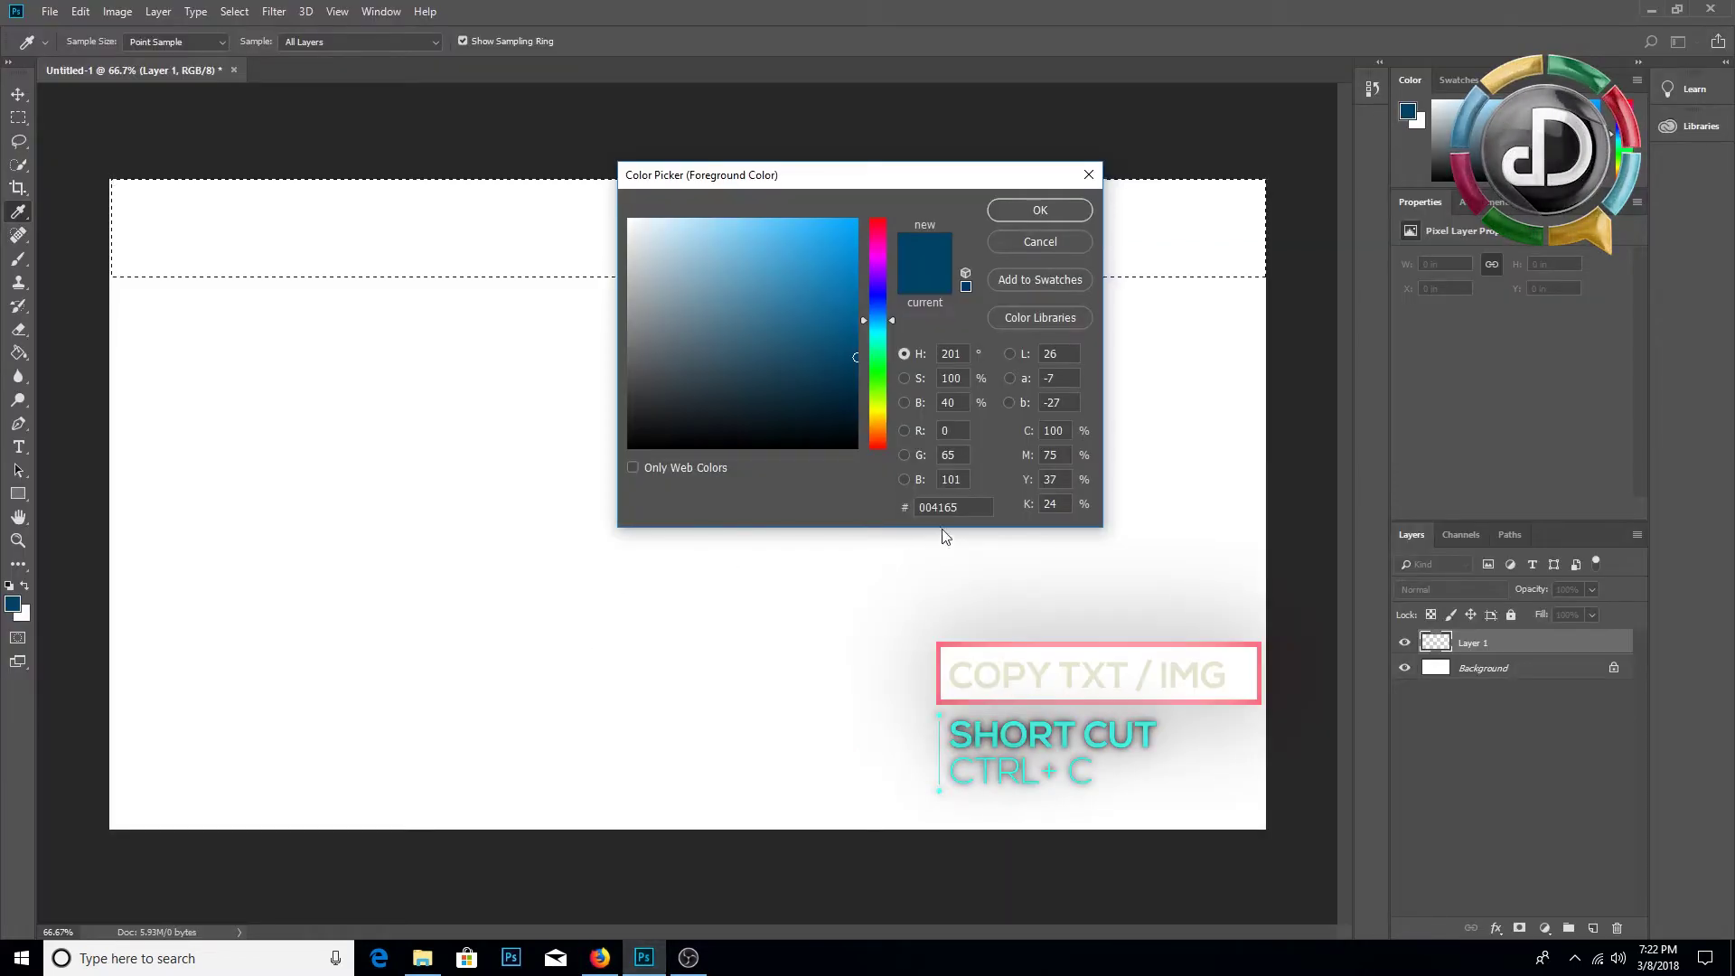
pyautogui.rightClick(930, 507)
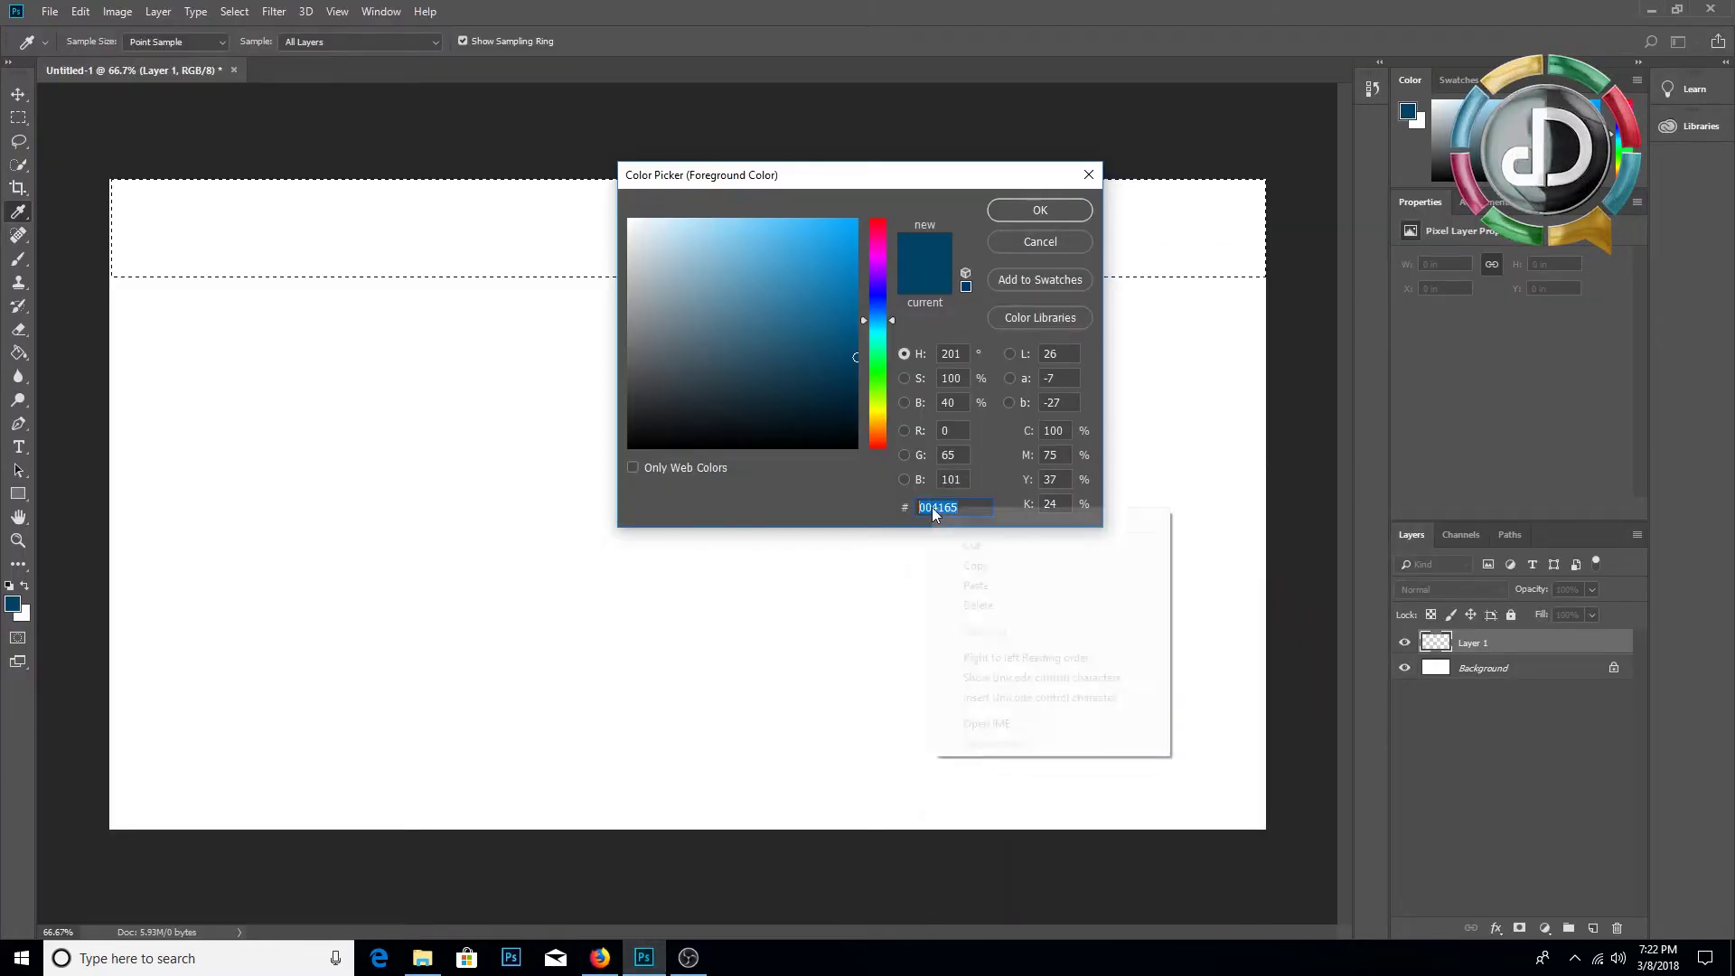
pyautogui.click(974, 585)
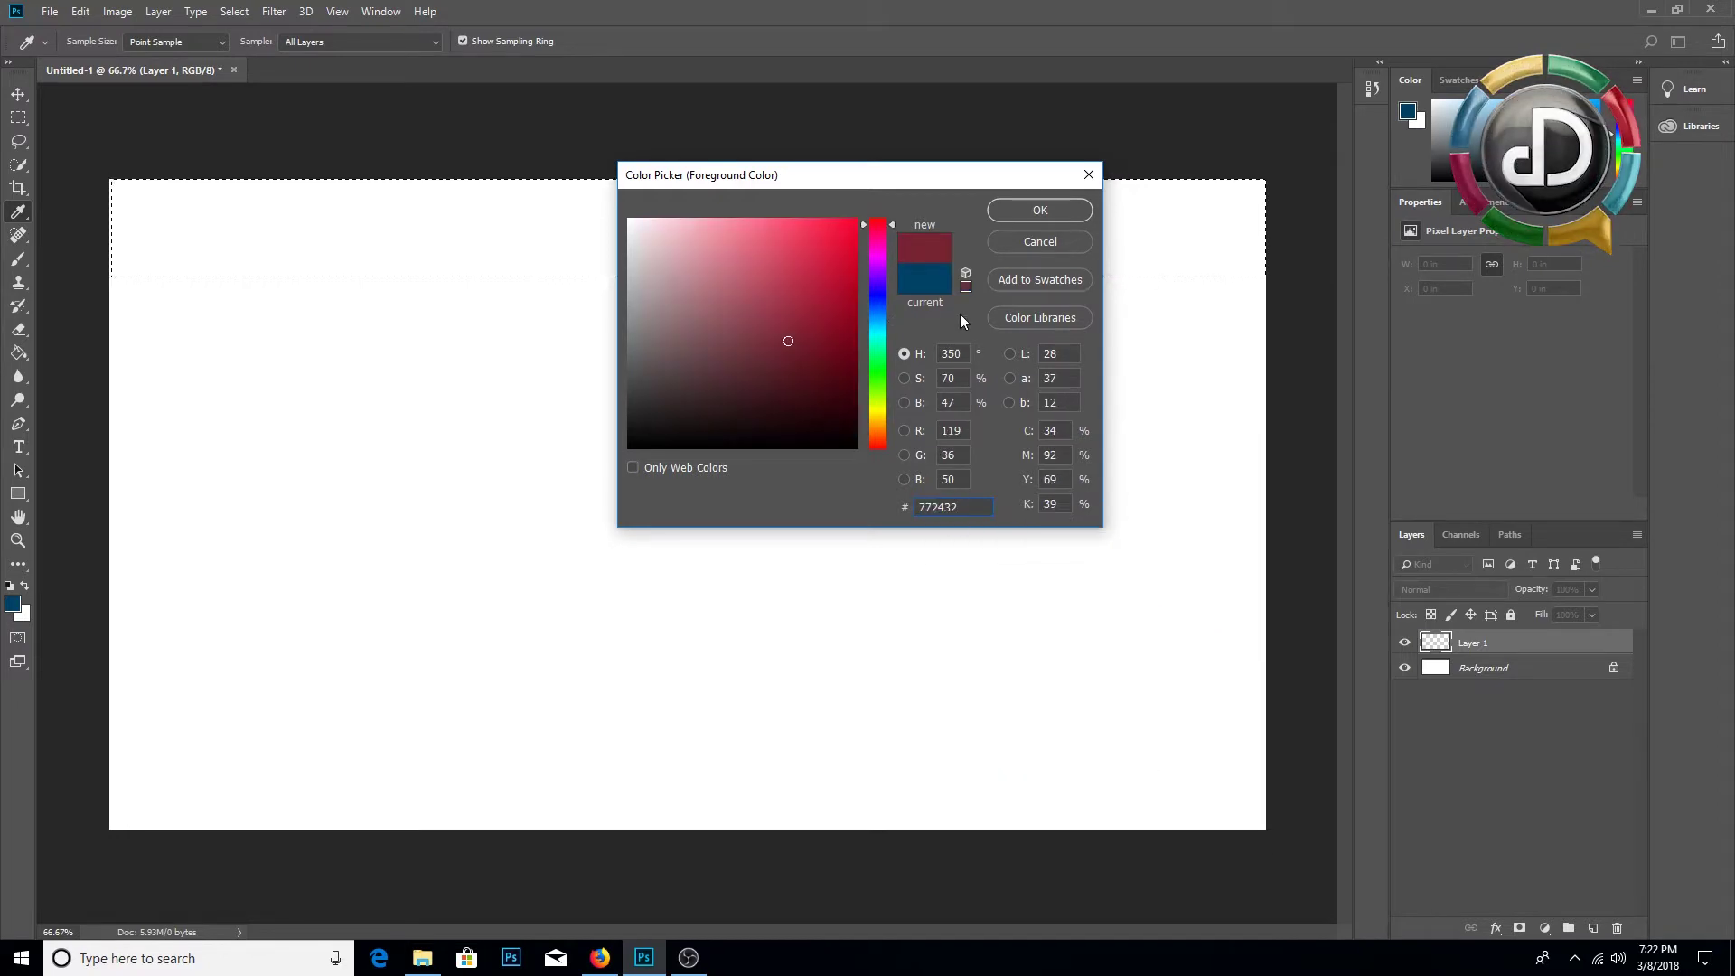
pyautogui.click(1006, 208)
# Step: Paint Bucket the top selection with burgundy and deselect it
pyautogui.press('g')
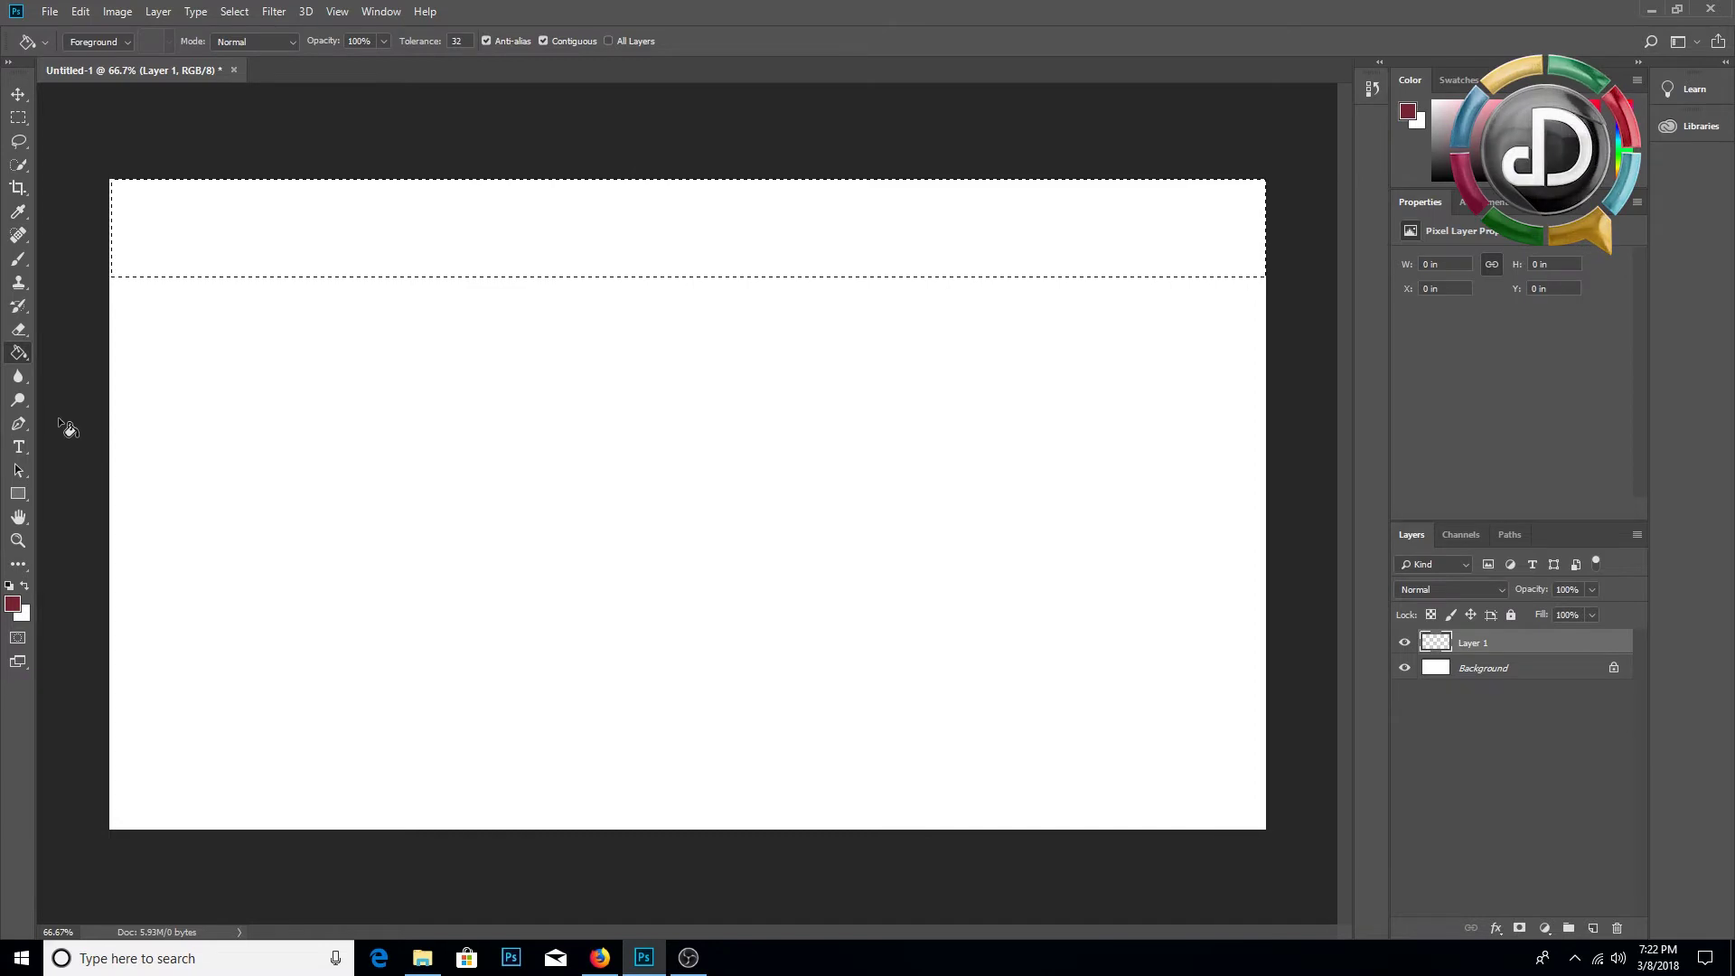
pyautogui.click(233, 230)
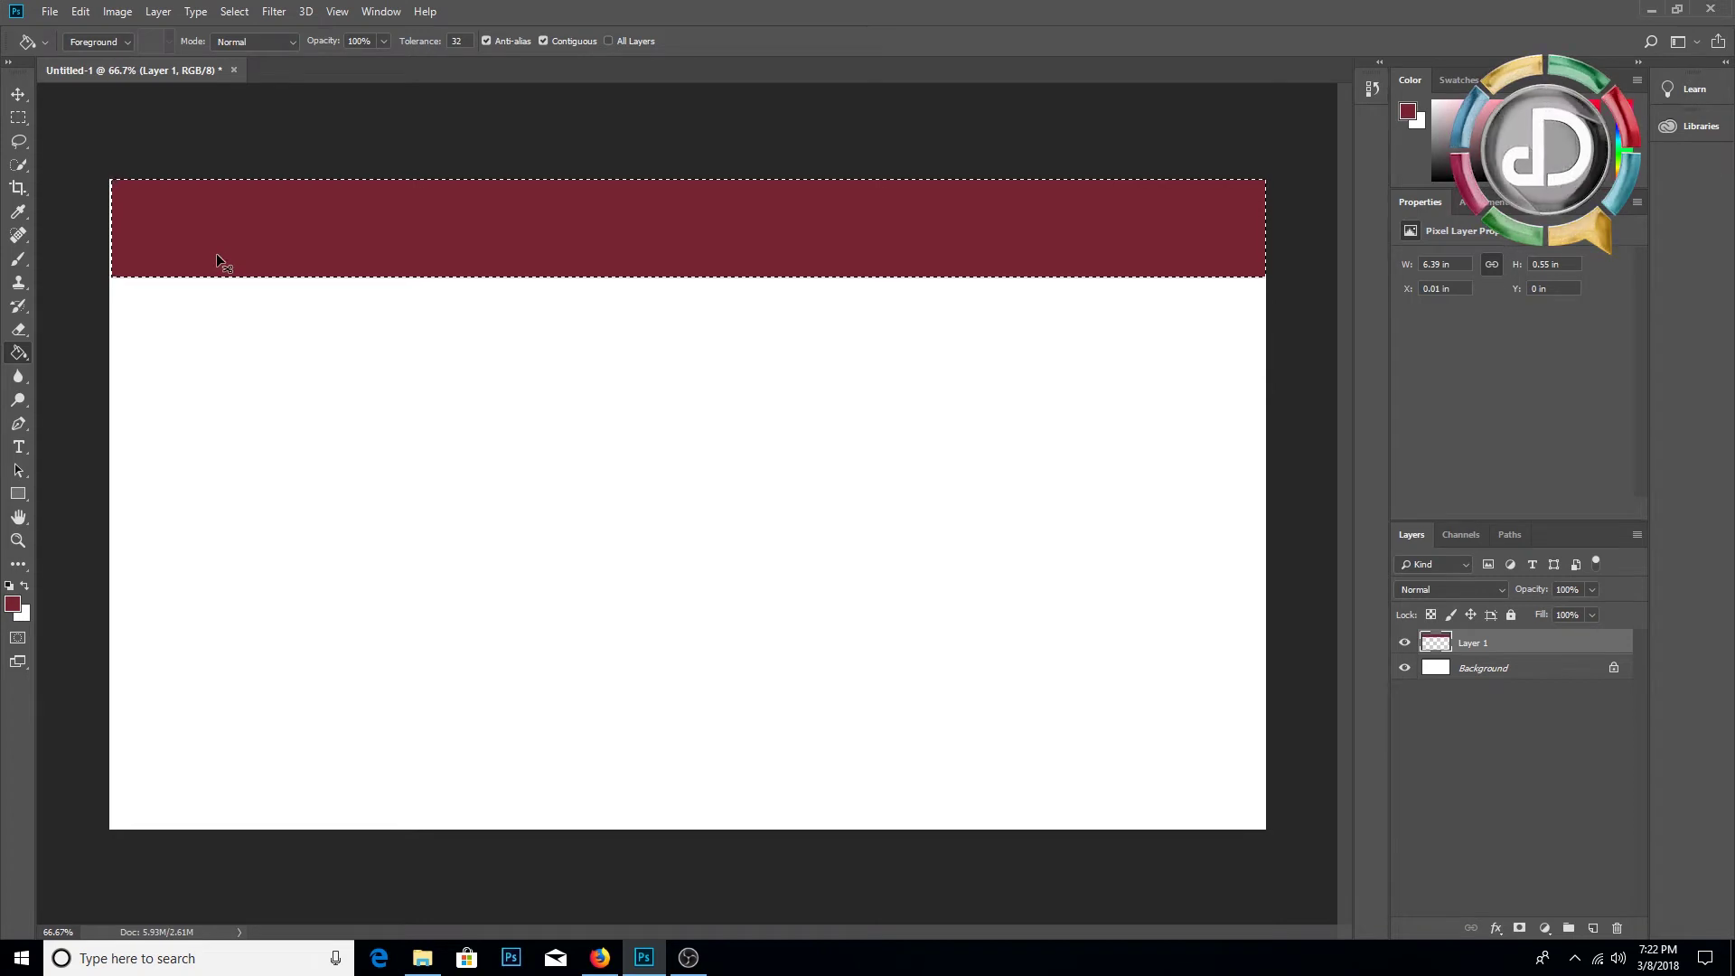
pyautogui.hotkey('ctrl', 'd')
pyautogui.press('v')
pyautogui.click(18, 122)
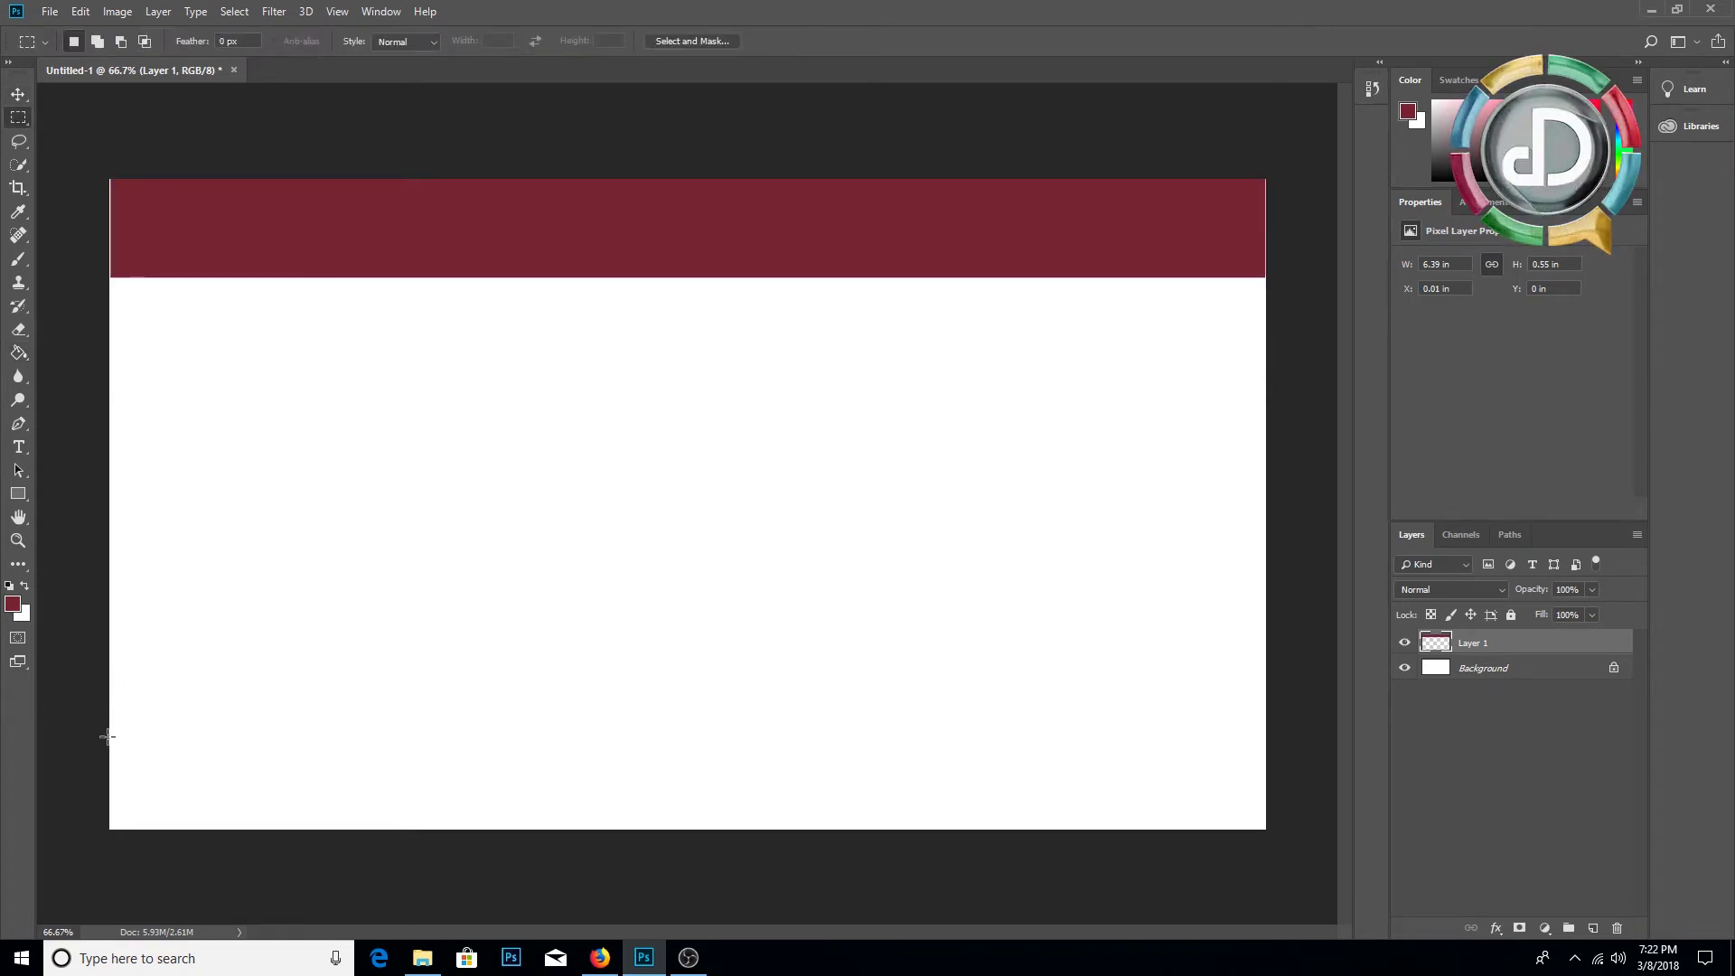
# Step: Select a bottom strip and set the foreground colour to blue 004165 from the palette
pyautogui.moveTo(108, 732); pyautogui.dragTo(1448, 875)
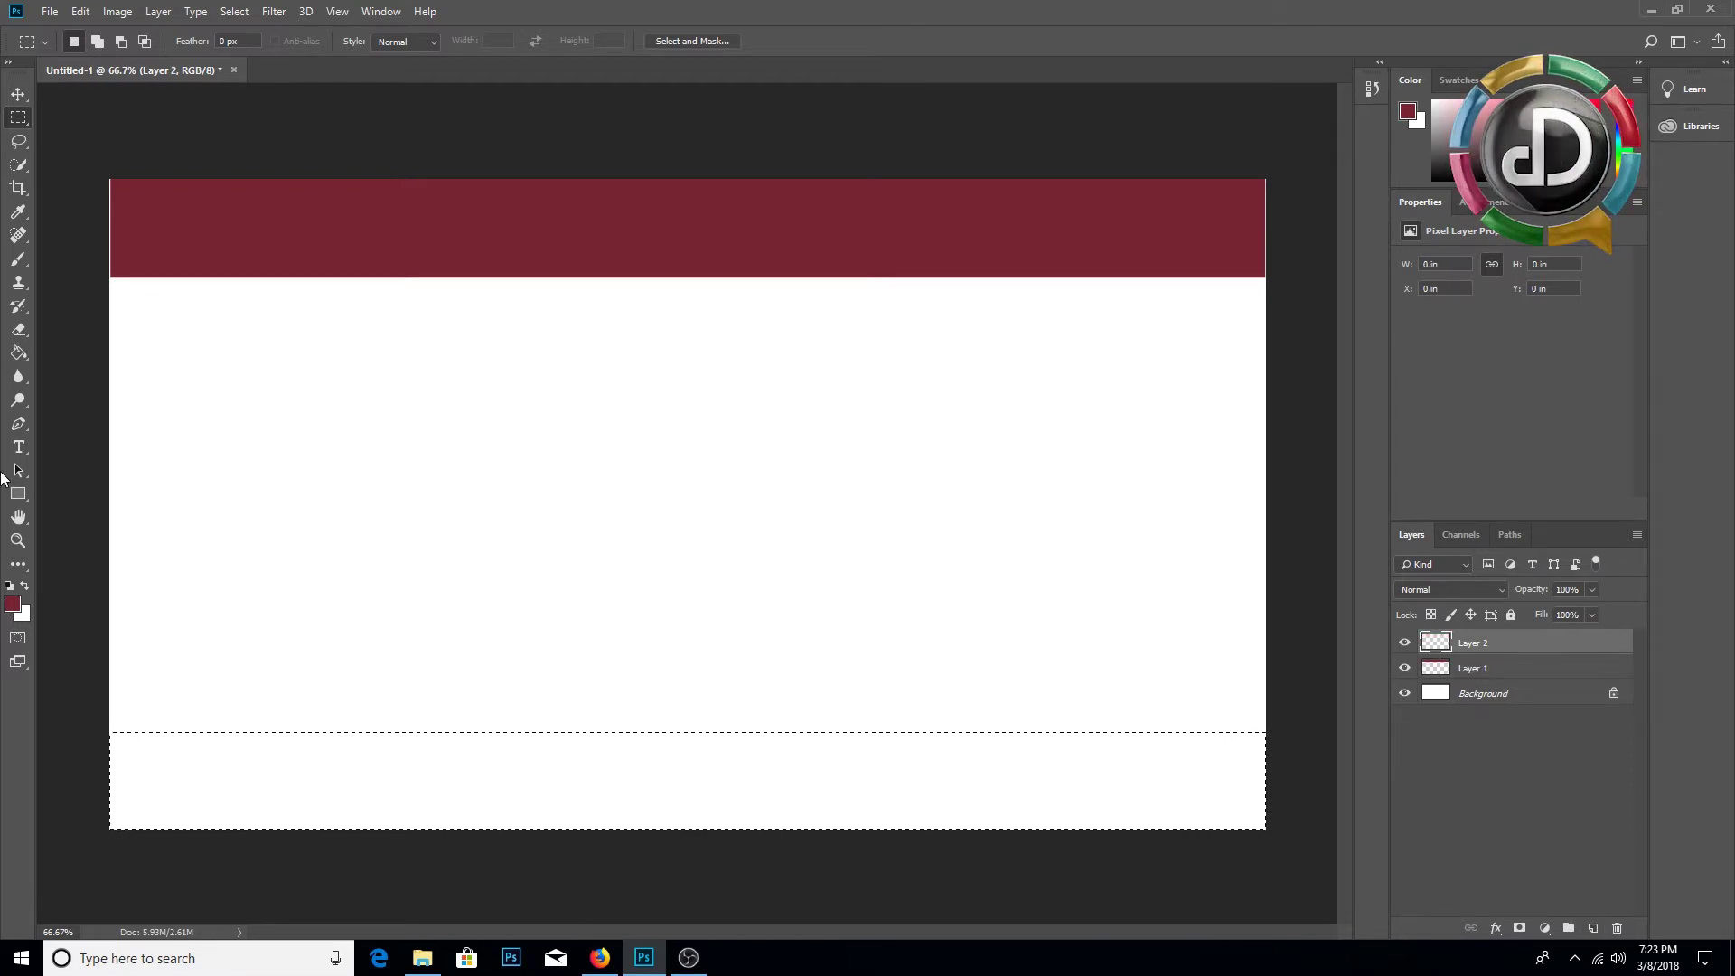
pyautogui.press('i')
pyautogui.click(15, 604)
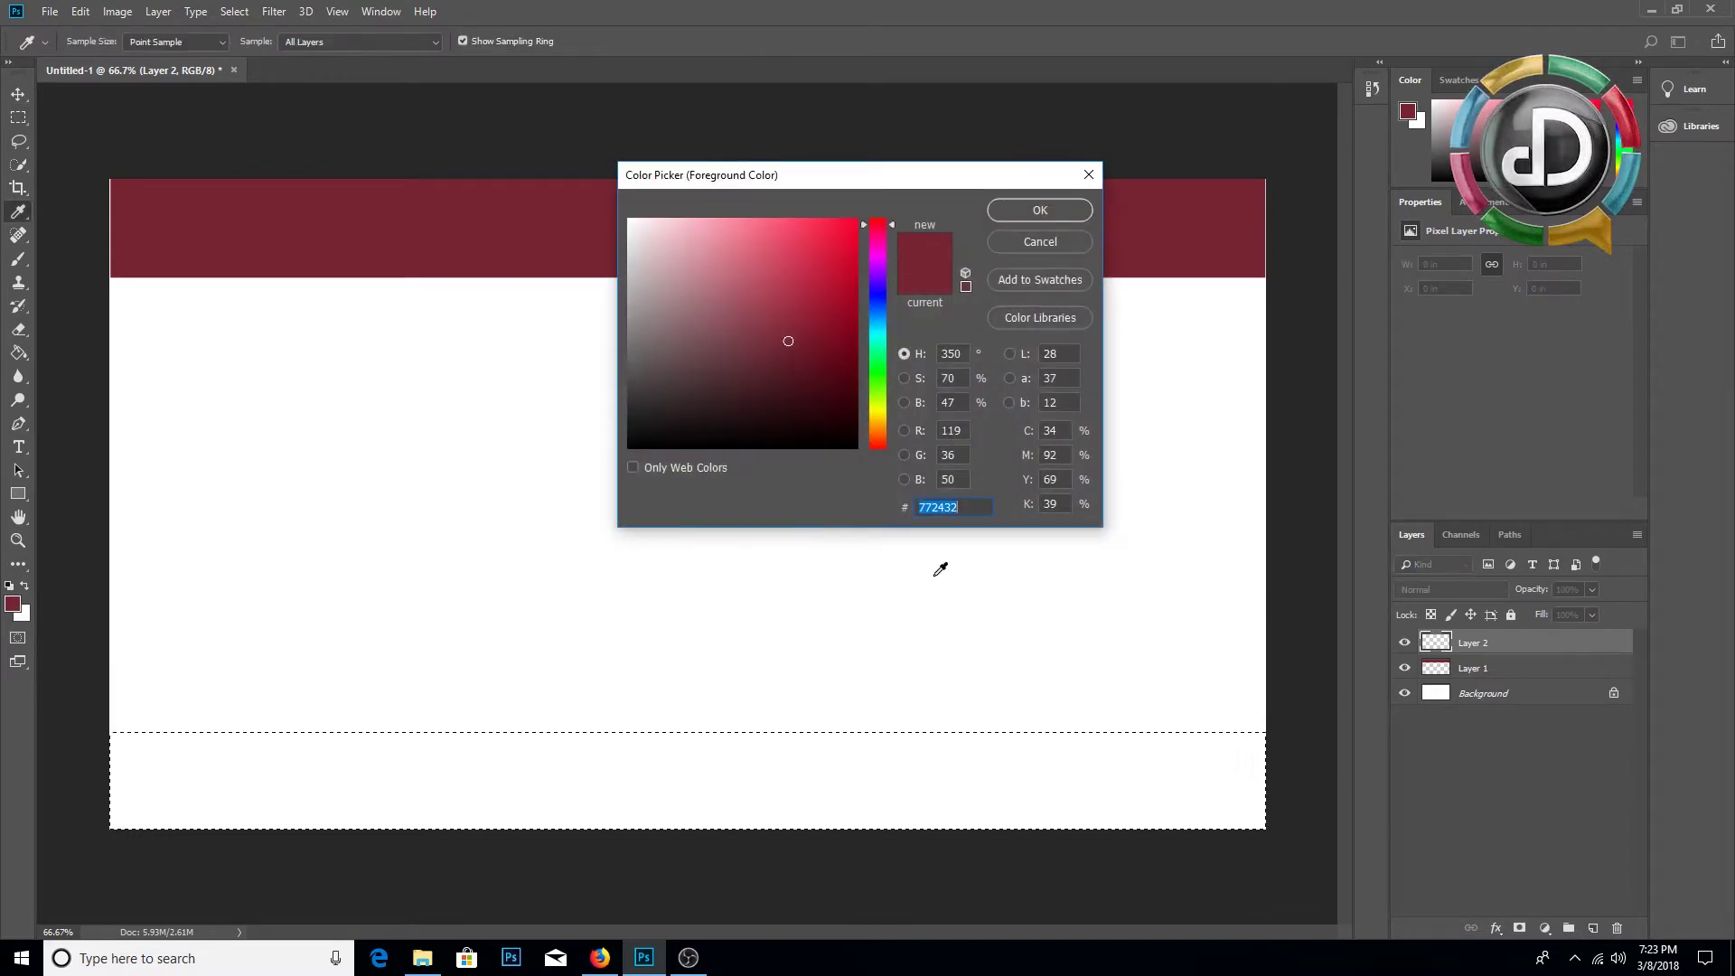
pyautogui.hotkey('alt', 'Tab')
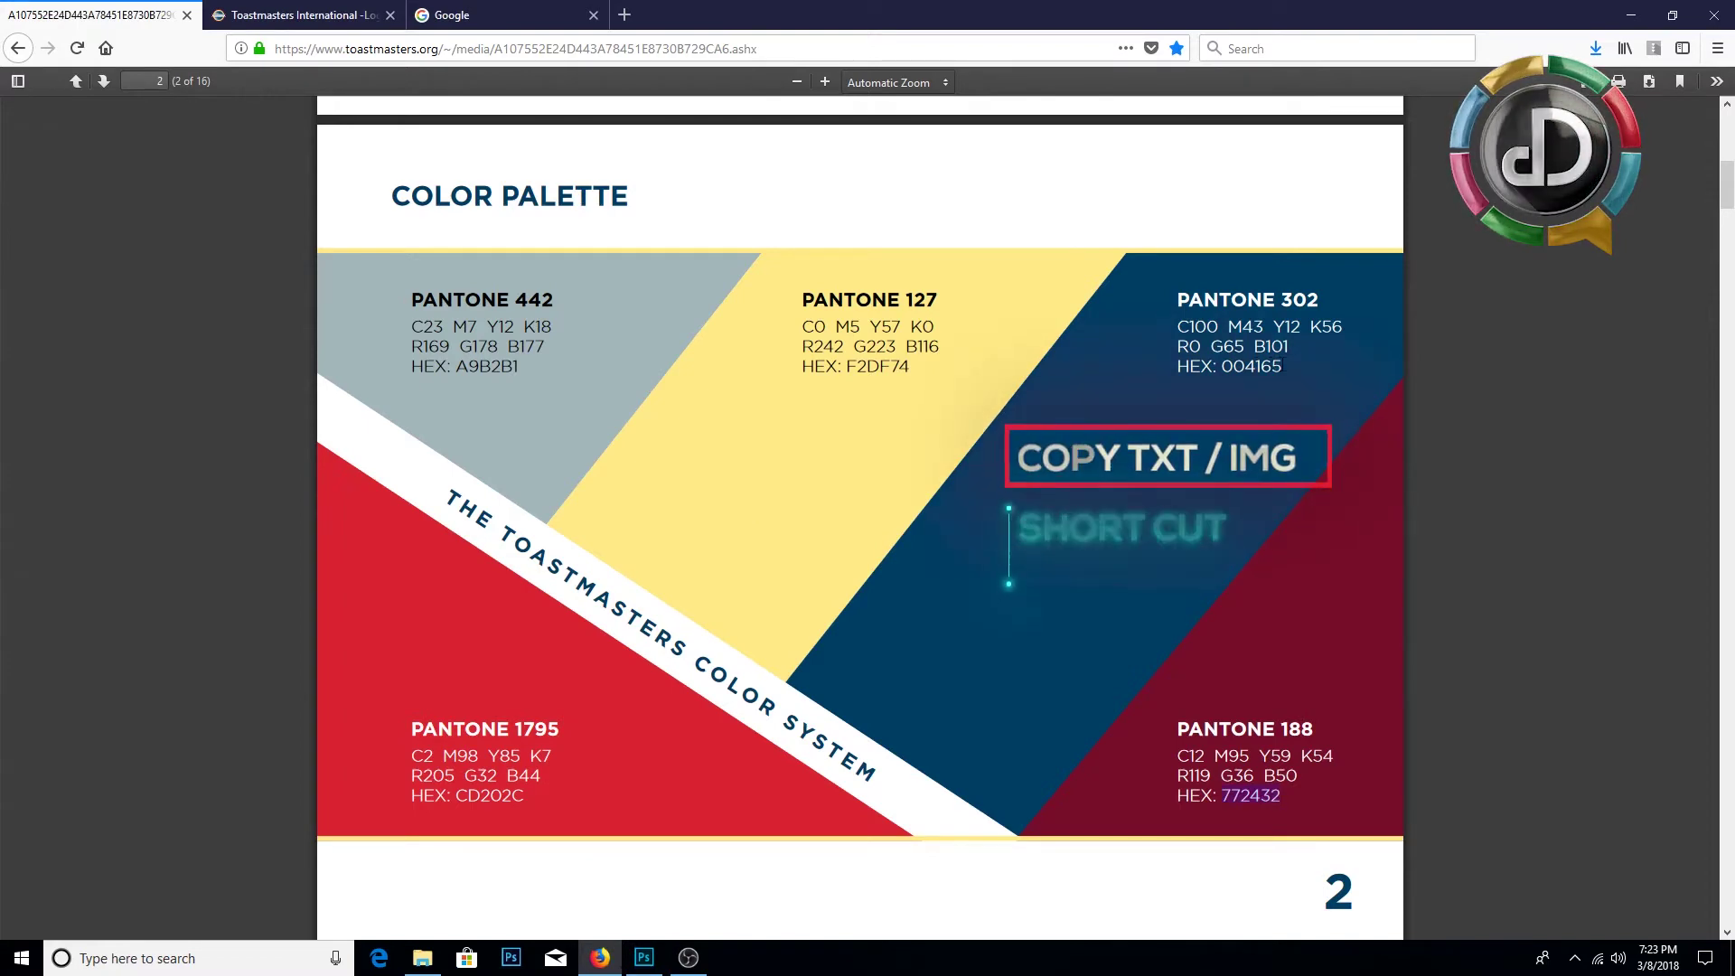
pyautogui.moveTo(1282, 366); pyautogui.dragTo(1221, 366)
pyautogui.rightClick(1229, 367)
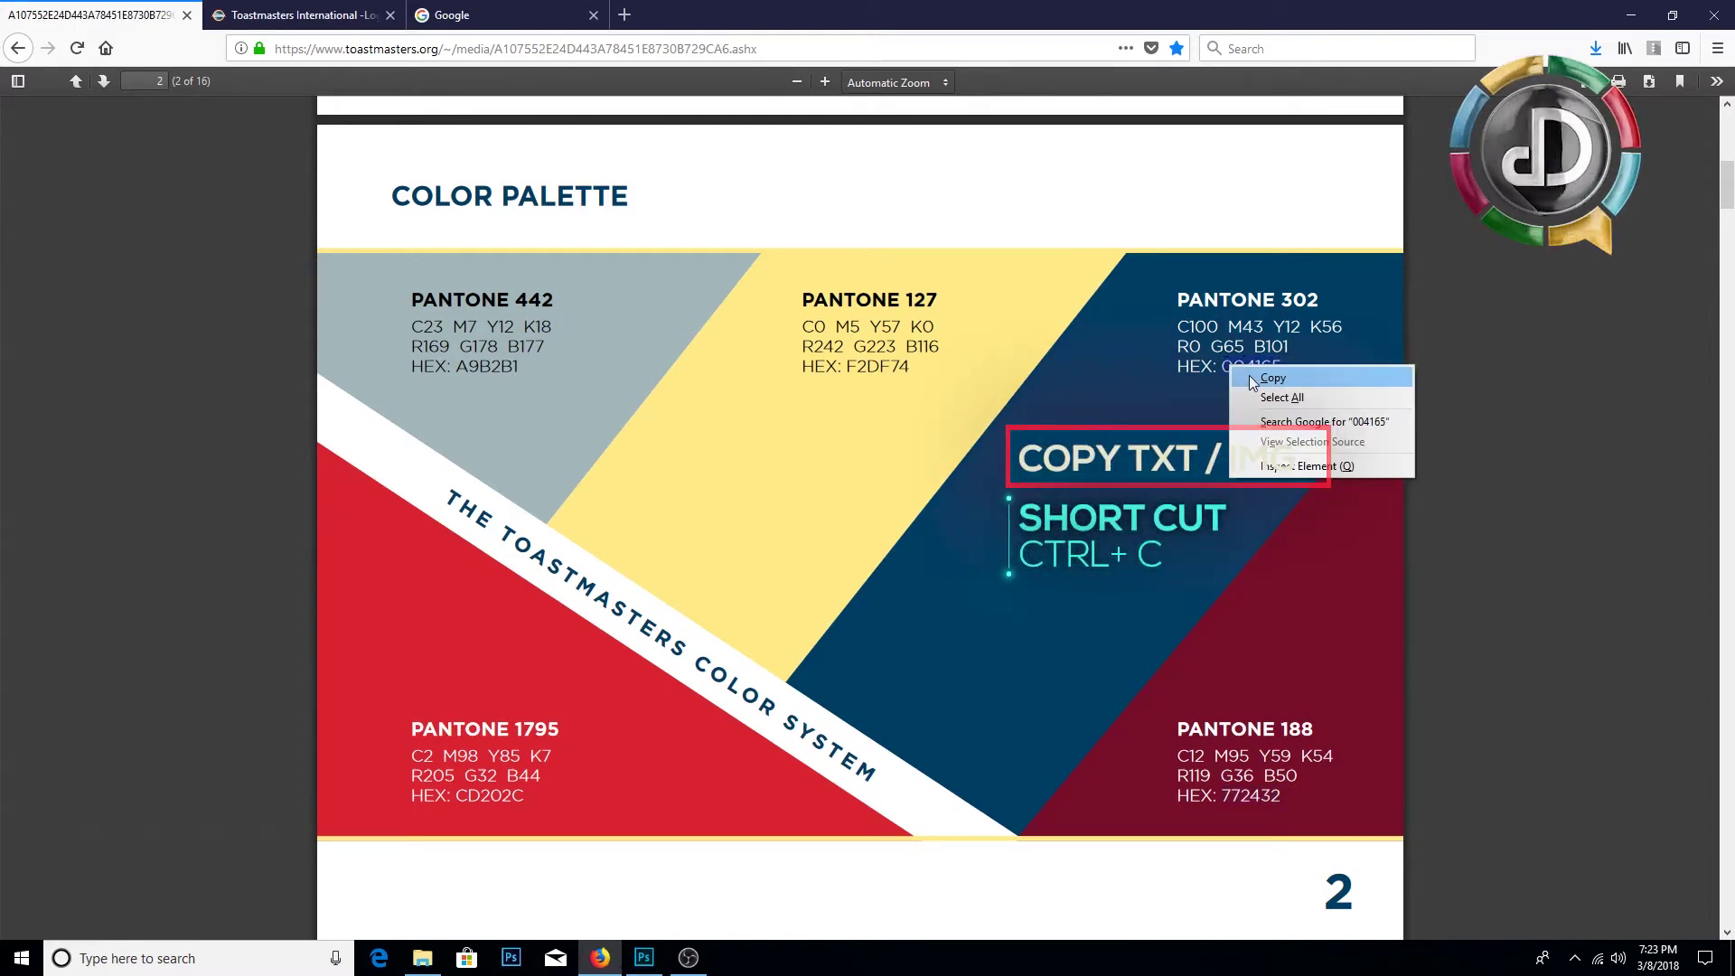
pyautogui.click(1272, 378)
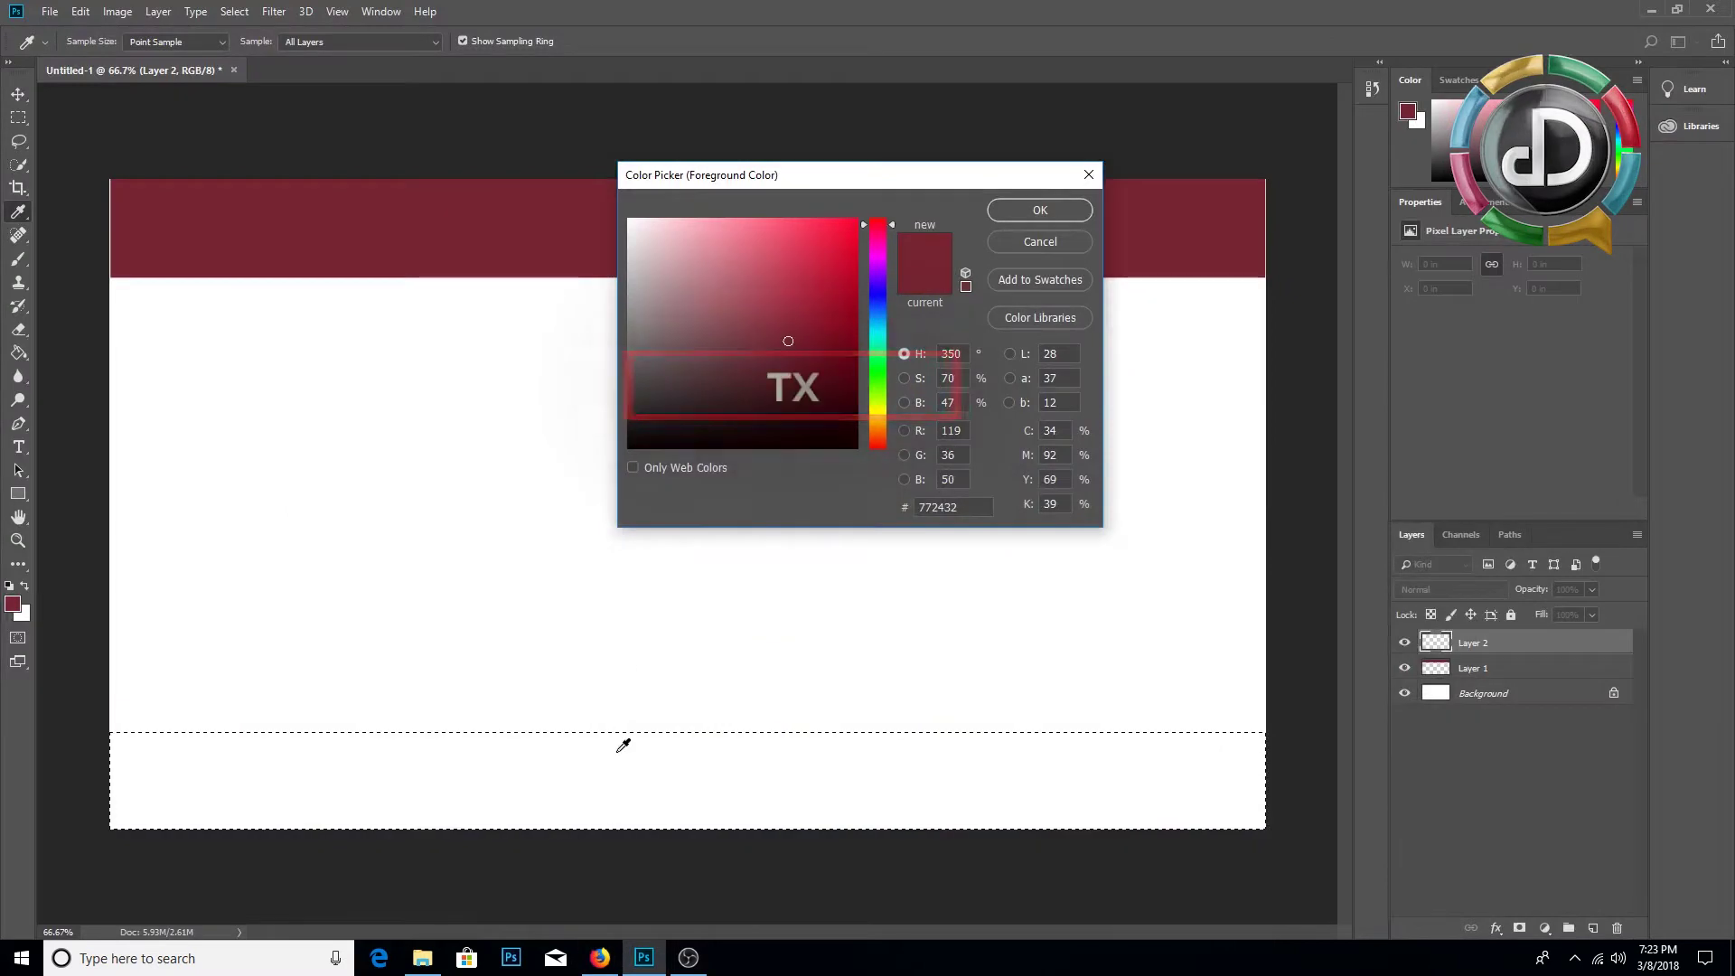
pyautogui.moveTo(960, 507); pyautogui.dragTo(898, 515)
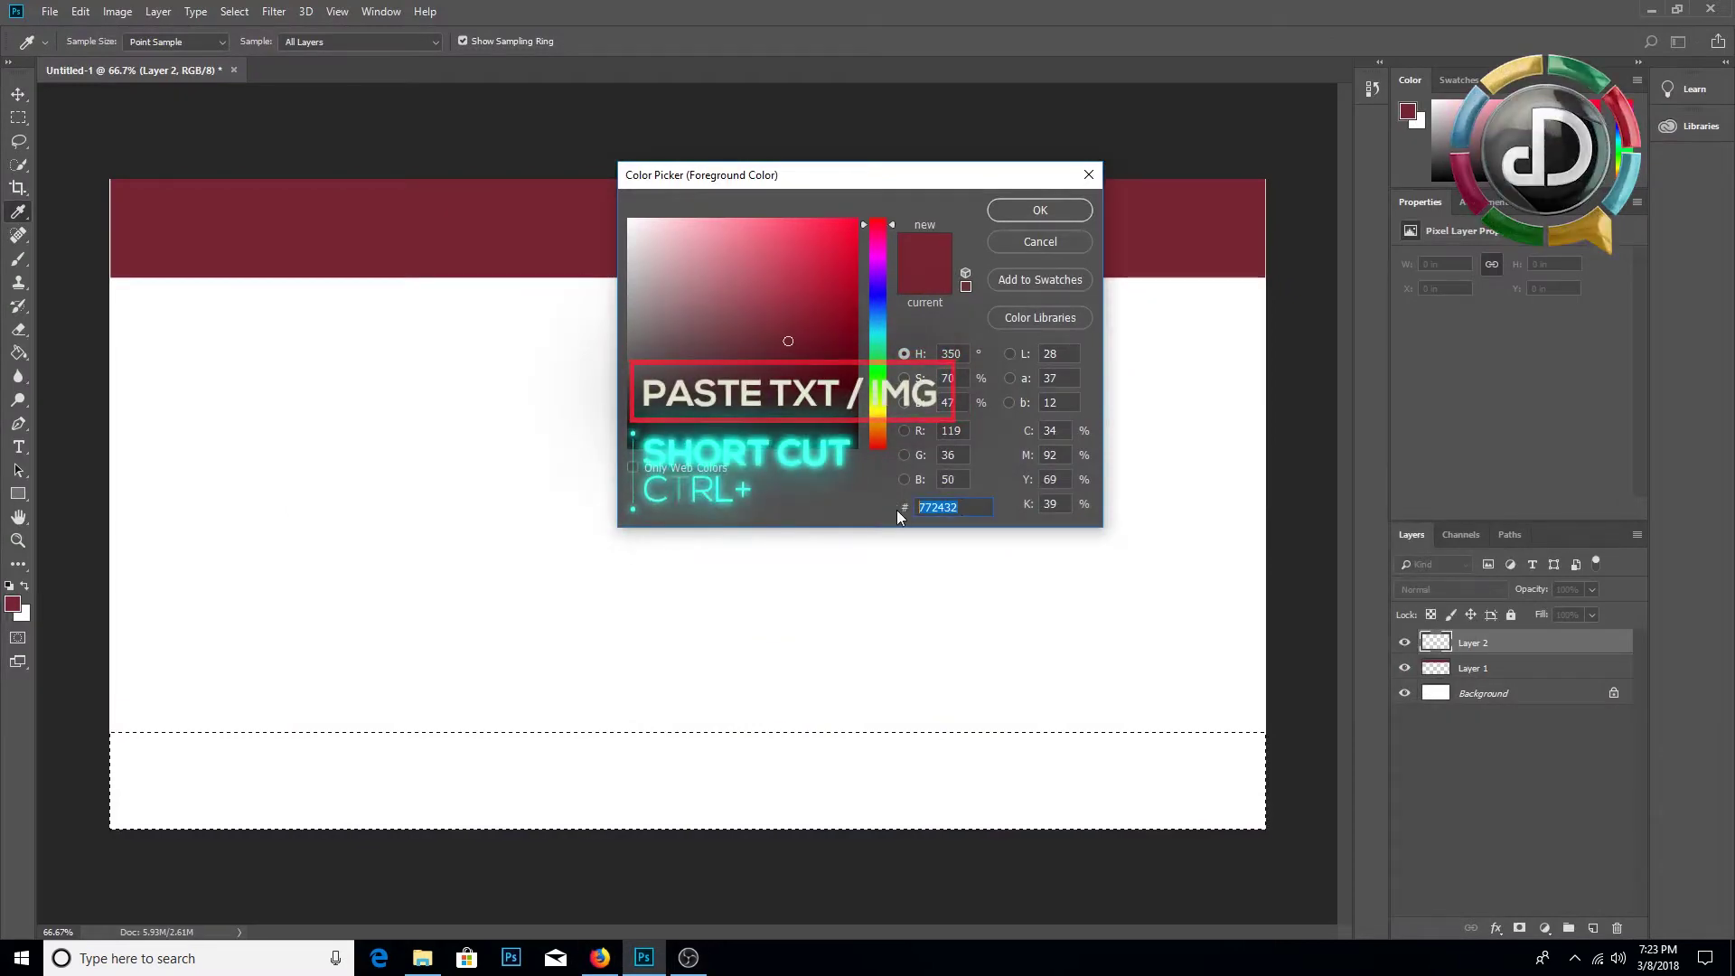
pyautogui.hotkey('ctrl', 'v')
pyautogui.click(1010, 219)
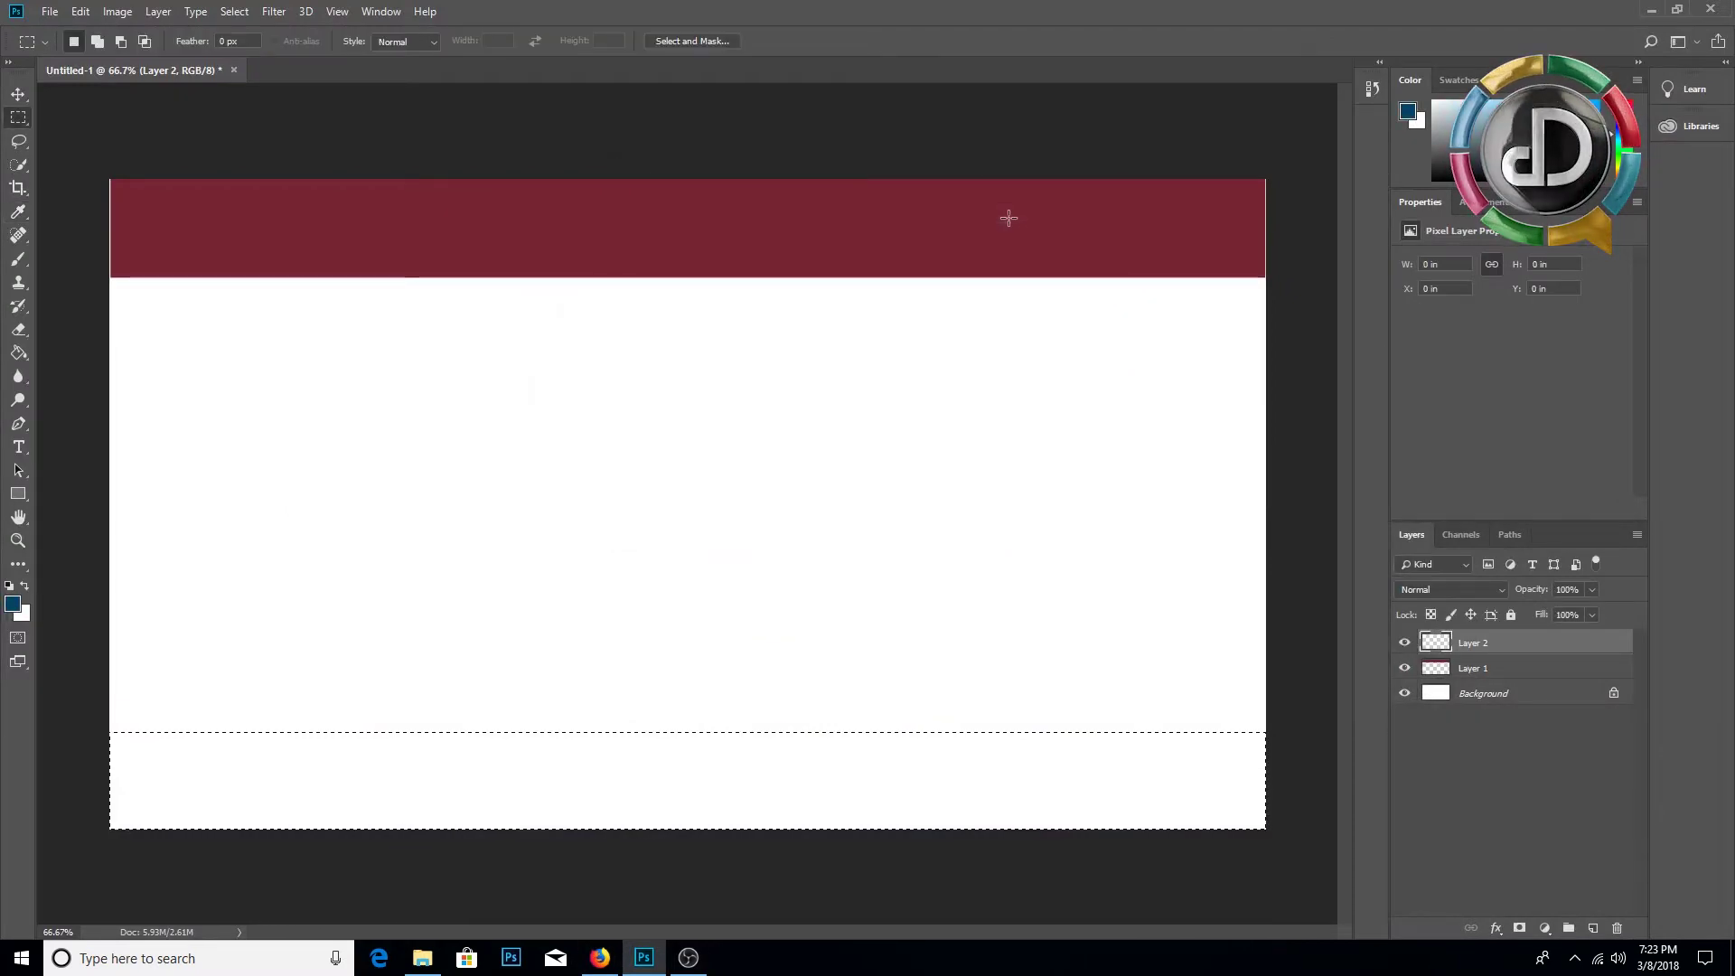
# Step: Fill the bottom strip with the blue and clear the selection
pyautogui.click(18, 354)
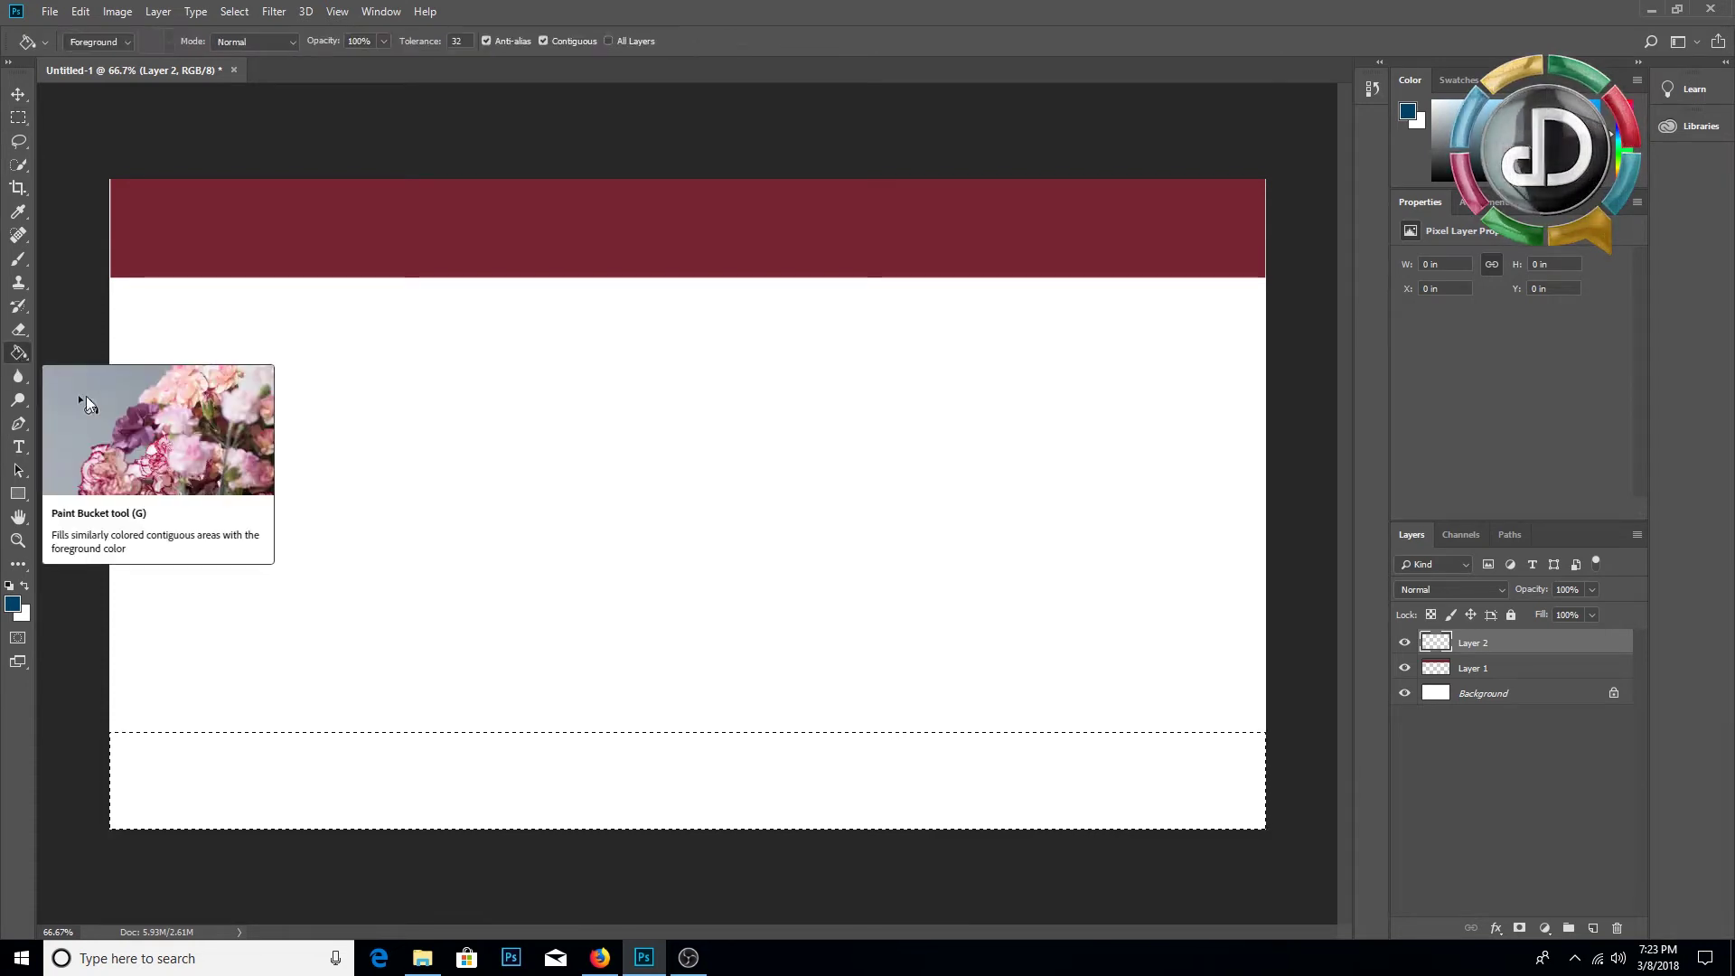
pyautogui.click(361, 767)
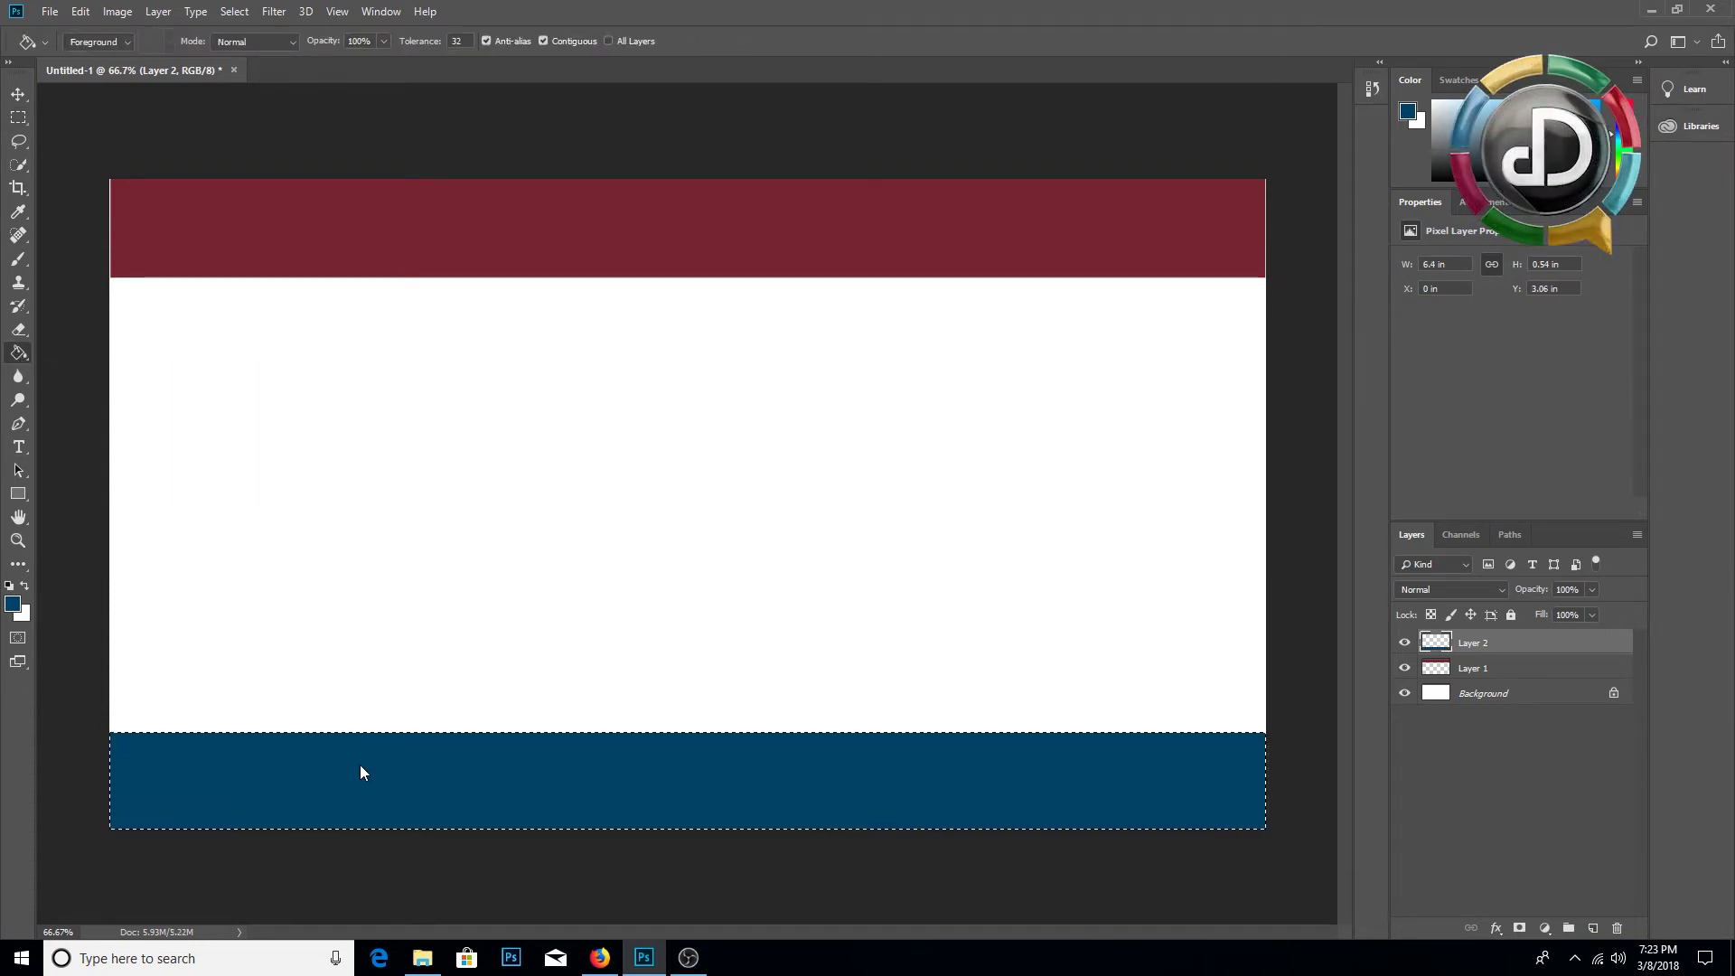
pyautogui.hotkey('ctrl', 'd')
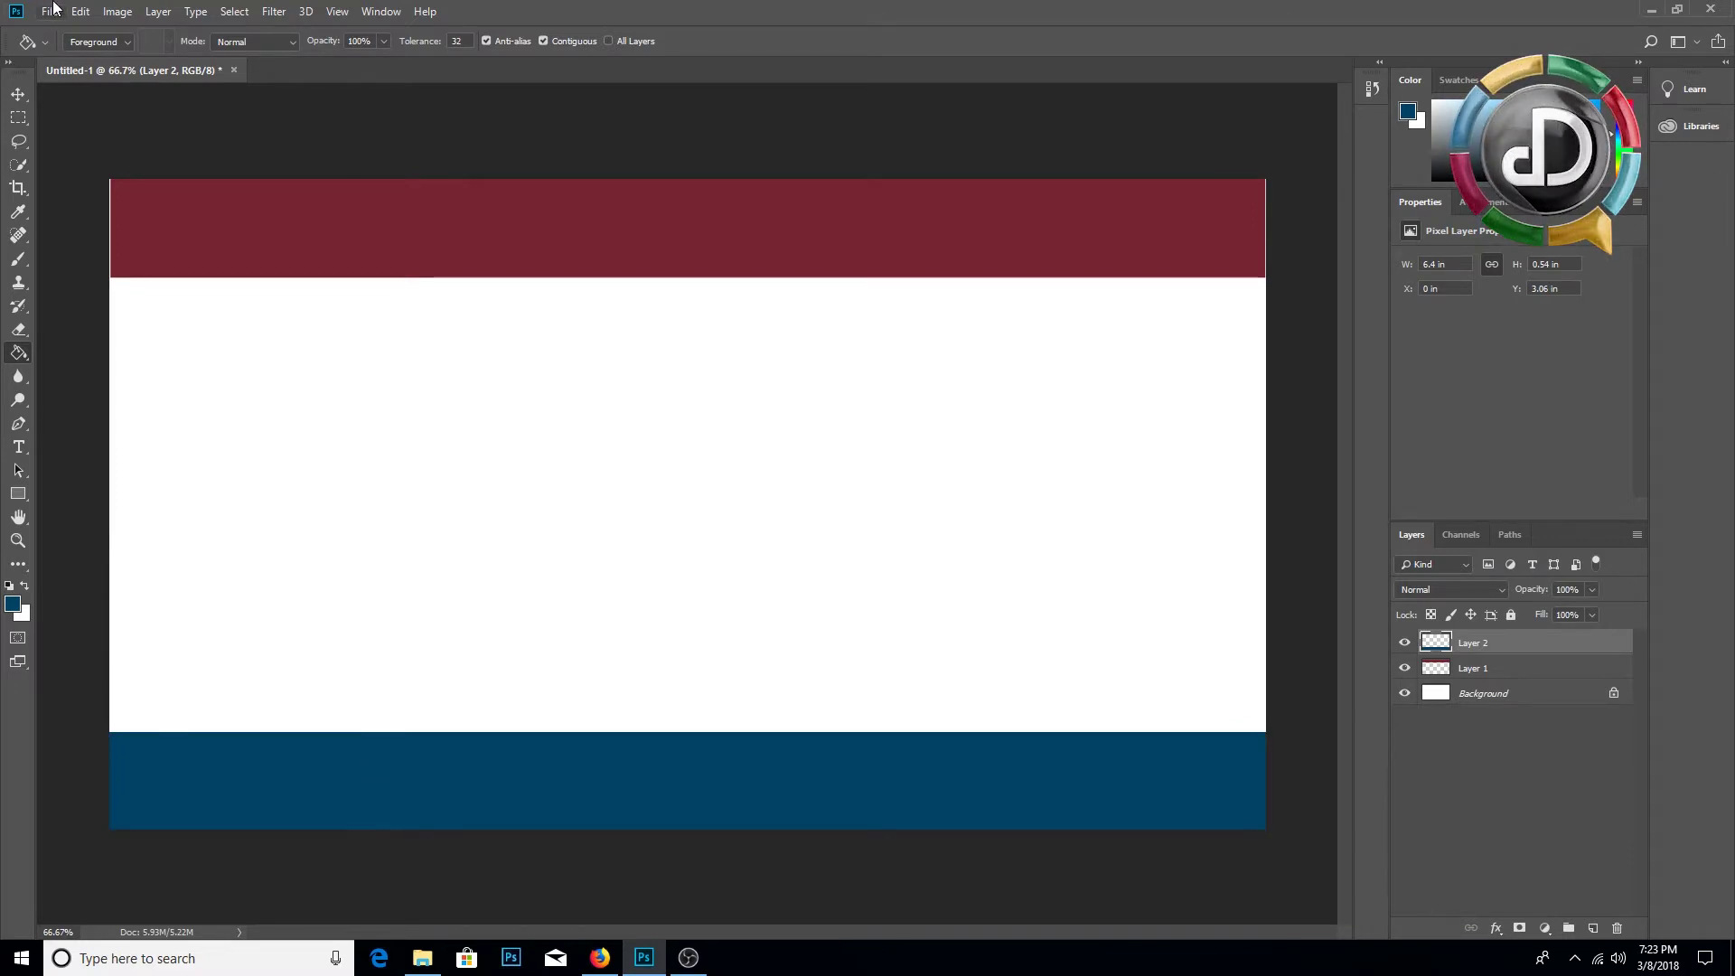
# Step: Search Google Images for 'public speaking'
pyautogui.moveTo(607, 971)
pyautogui.click(605, 970)
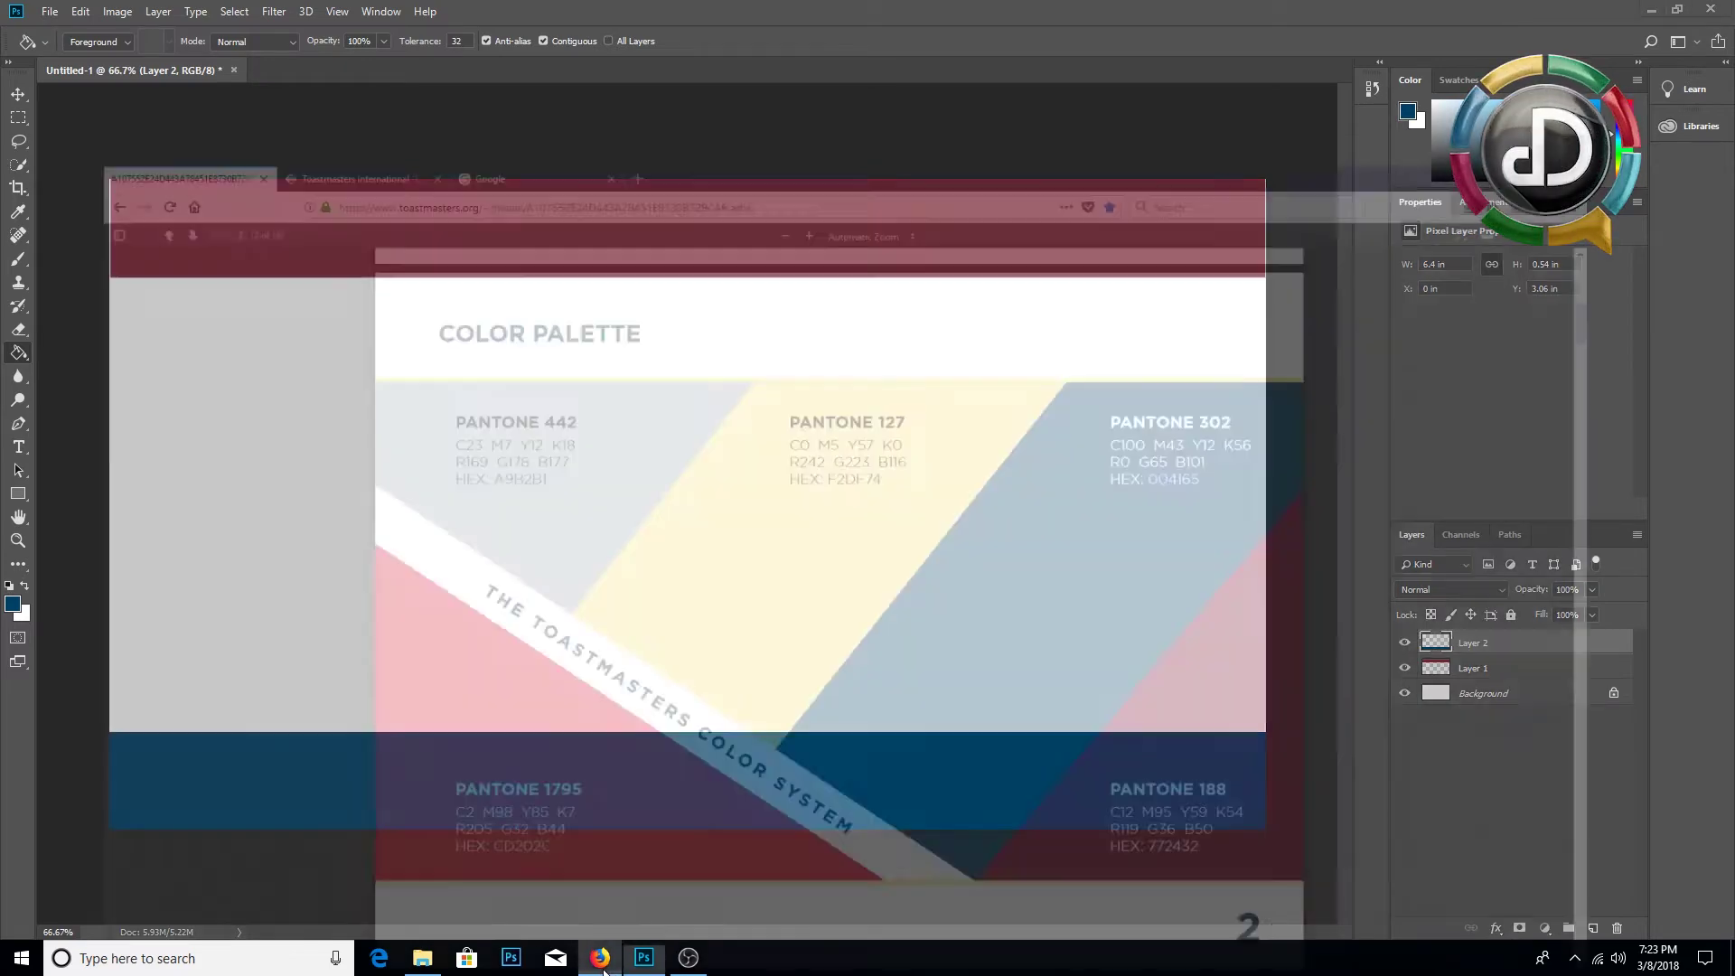
pyautogui.click(469, 19)
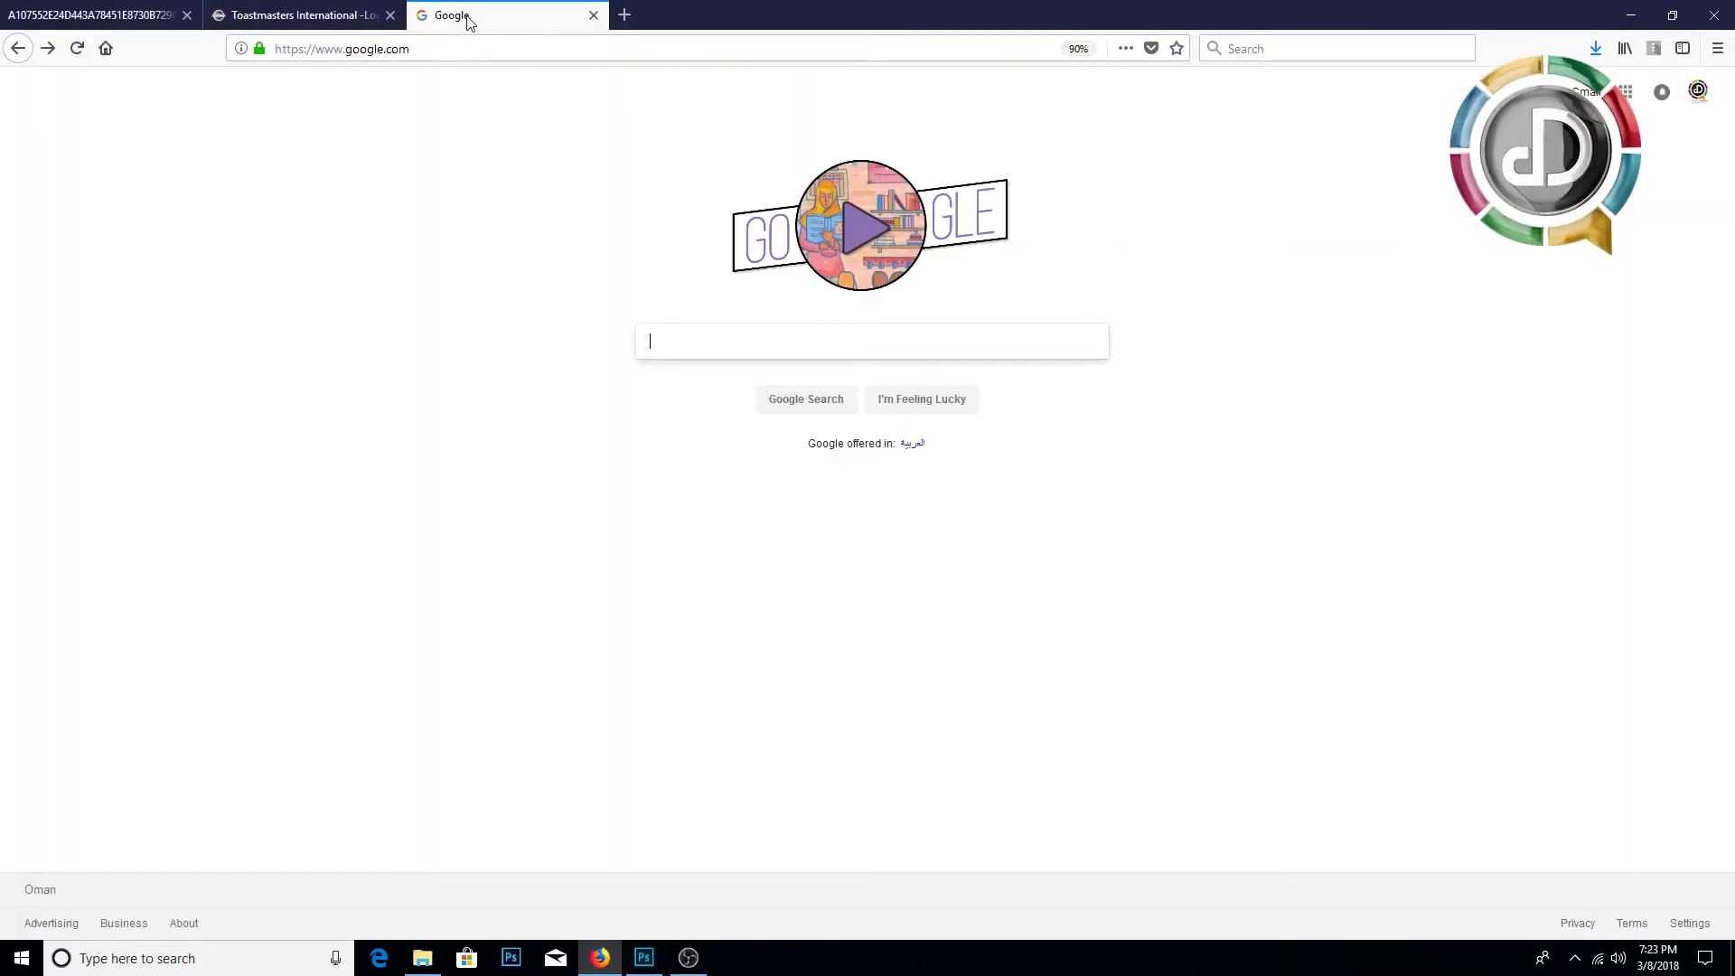
pyautogui.write('p')
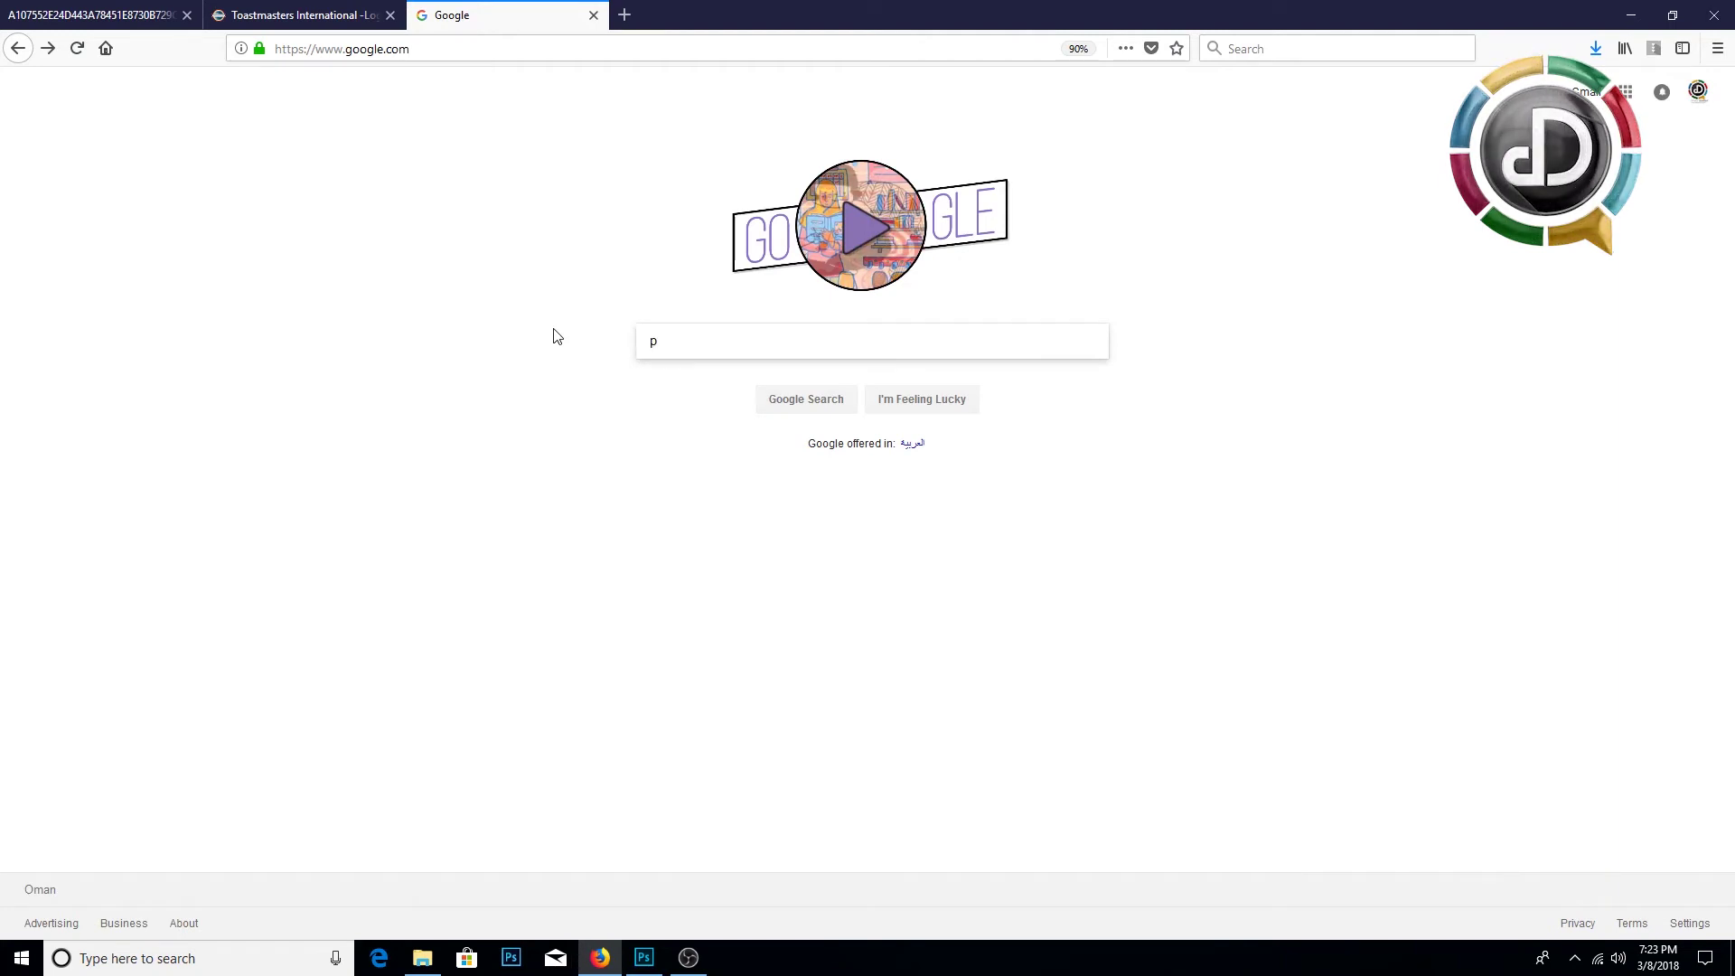
pyautogui.write('ublic speaking')
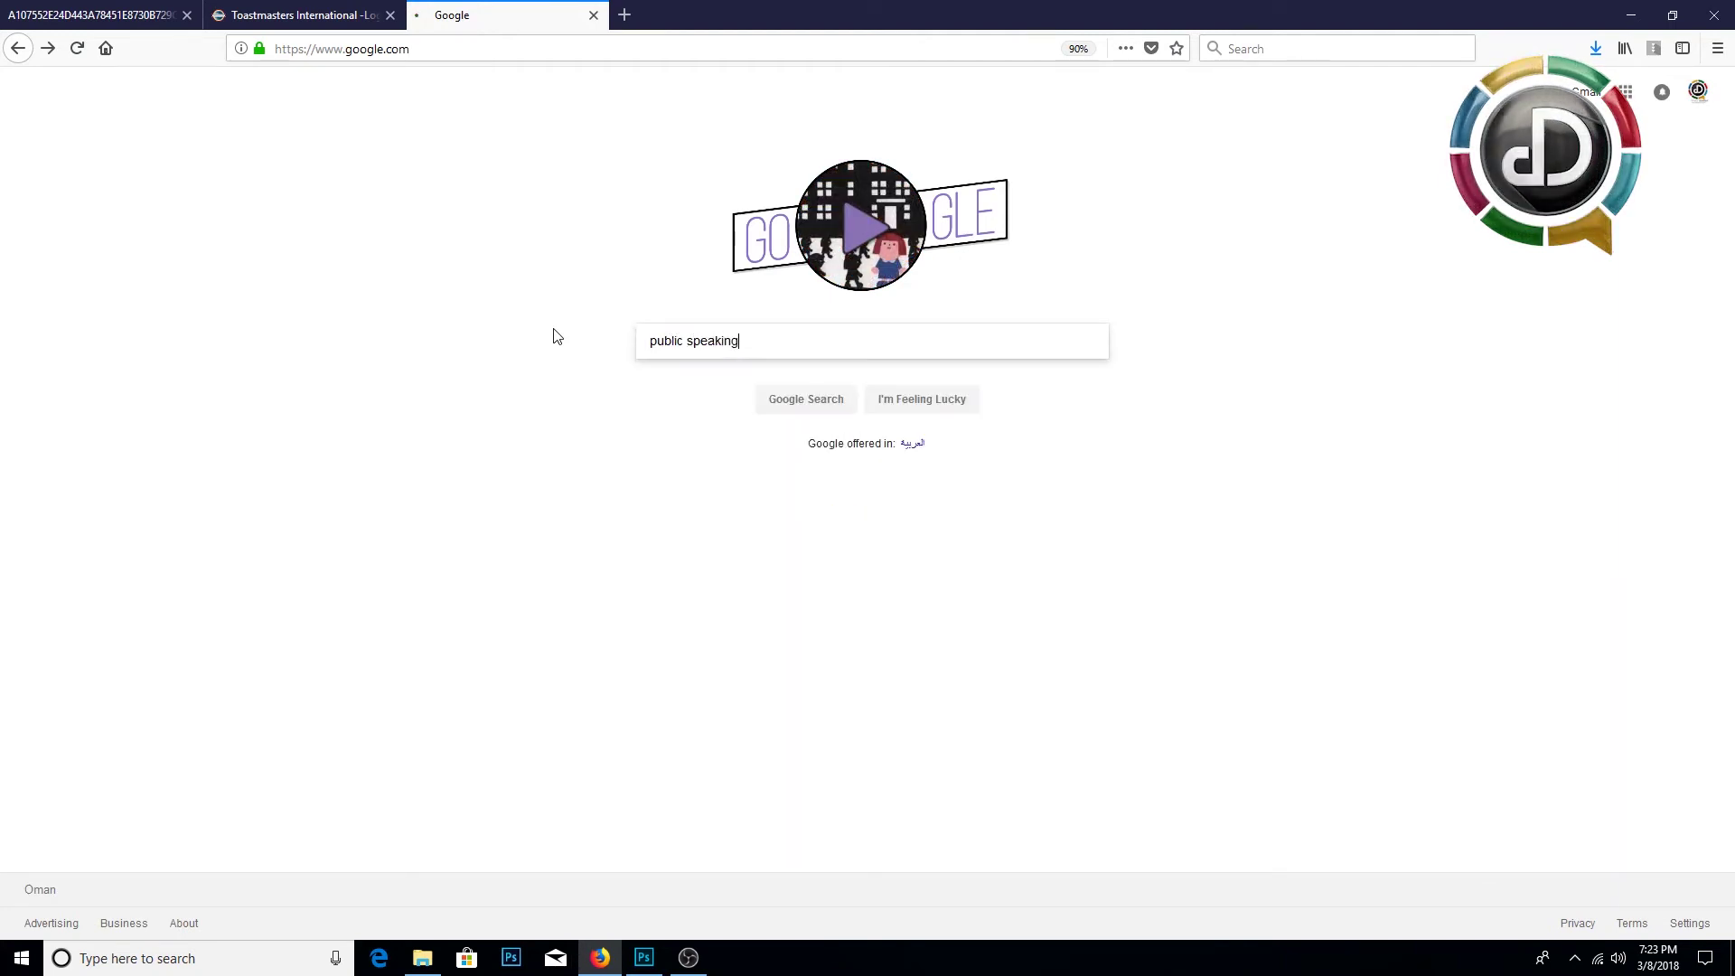
pyautogui.press('Return')
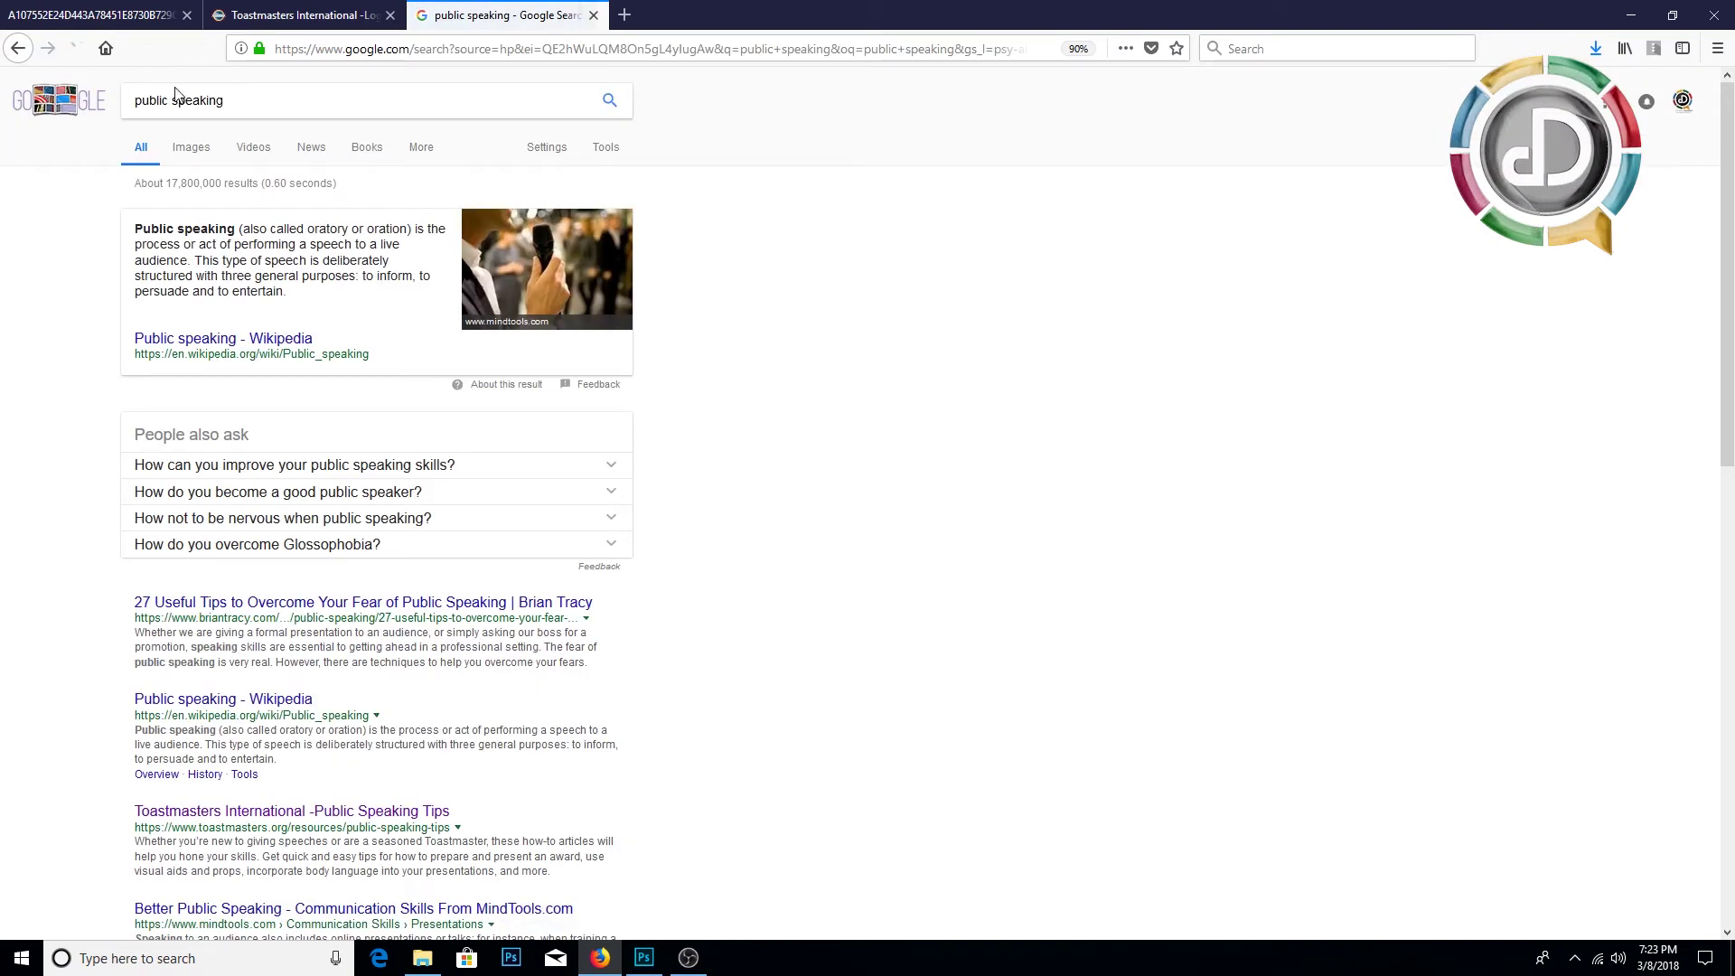
pyautogui.click(192, 150)
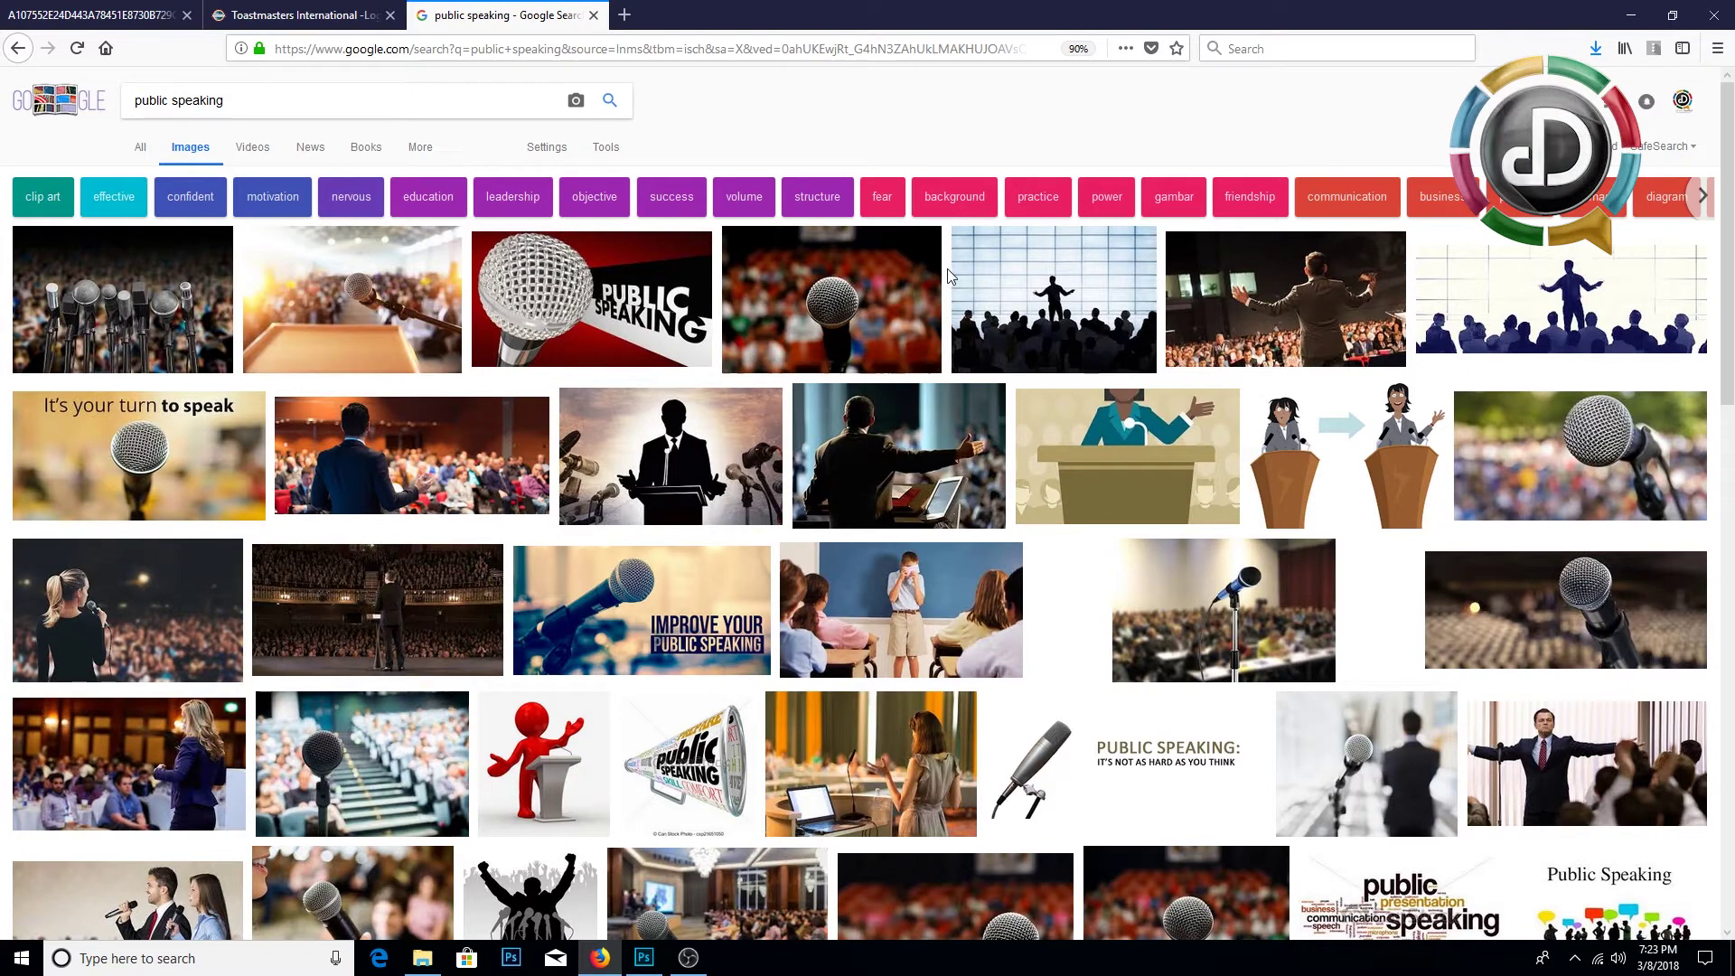
# Step: Preview the speaker-and-audience silhouette result and copy the image
pyautogui.click(990, 284)
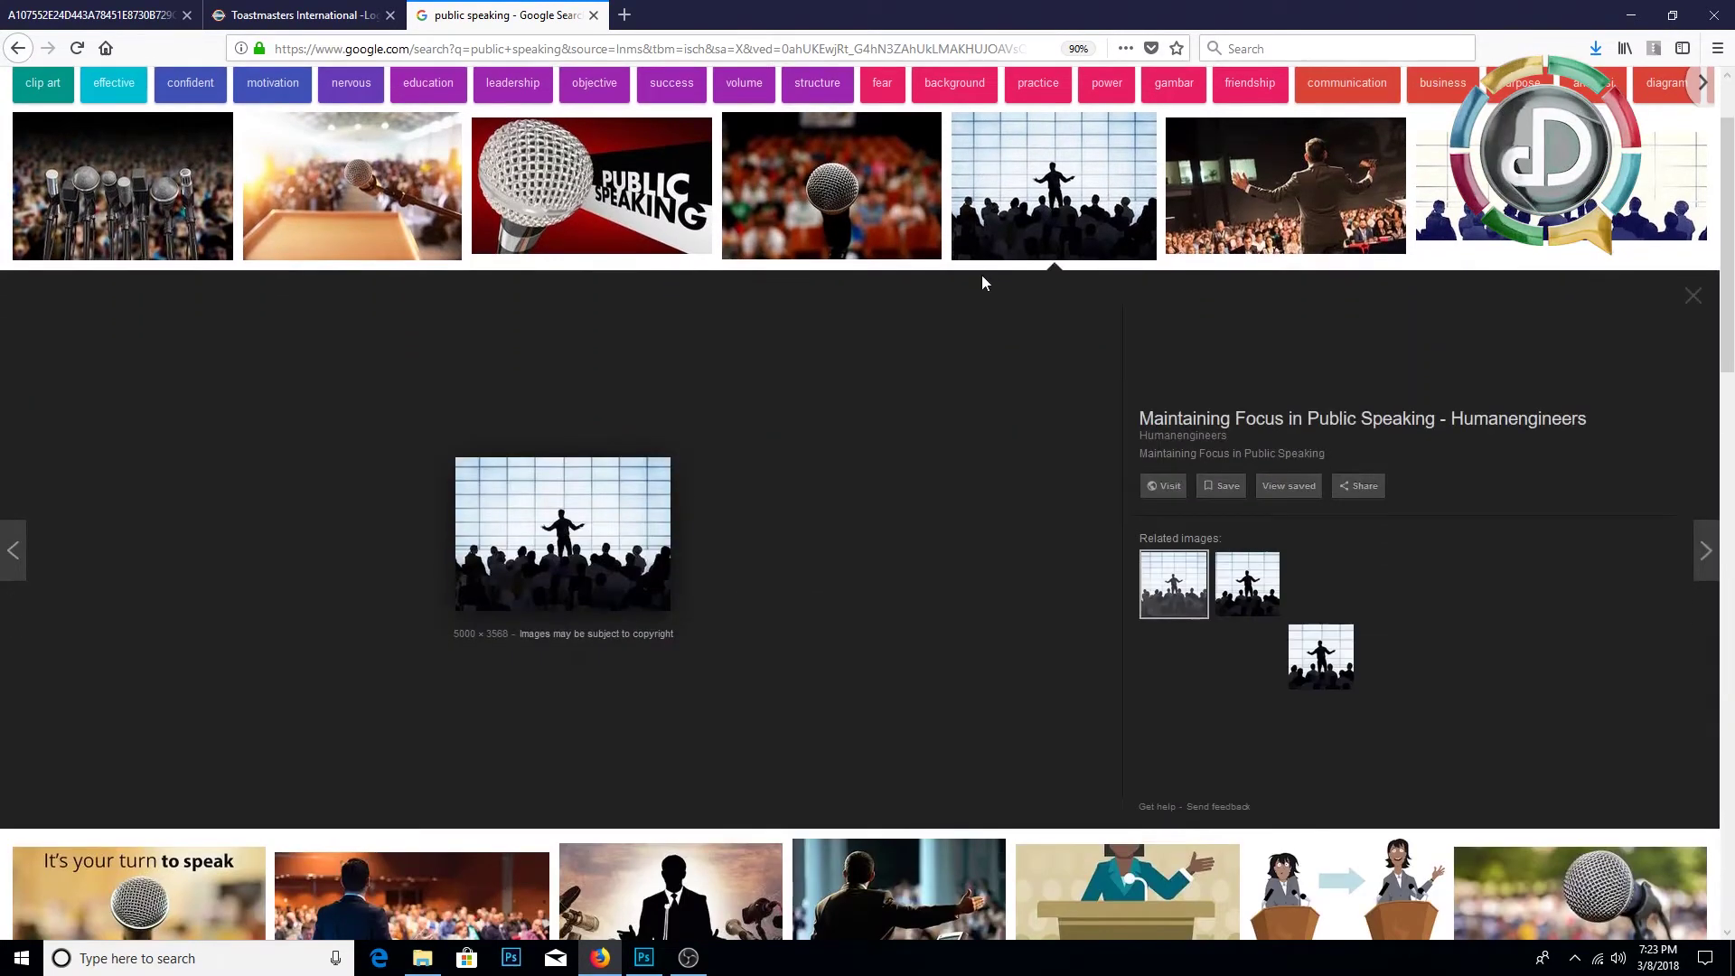
pyautogui.click(1482, 208)
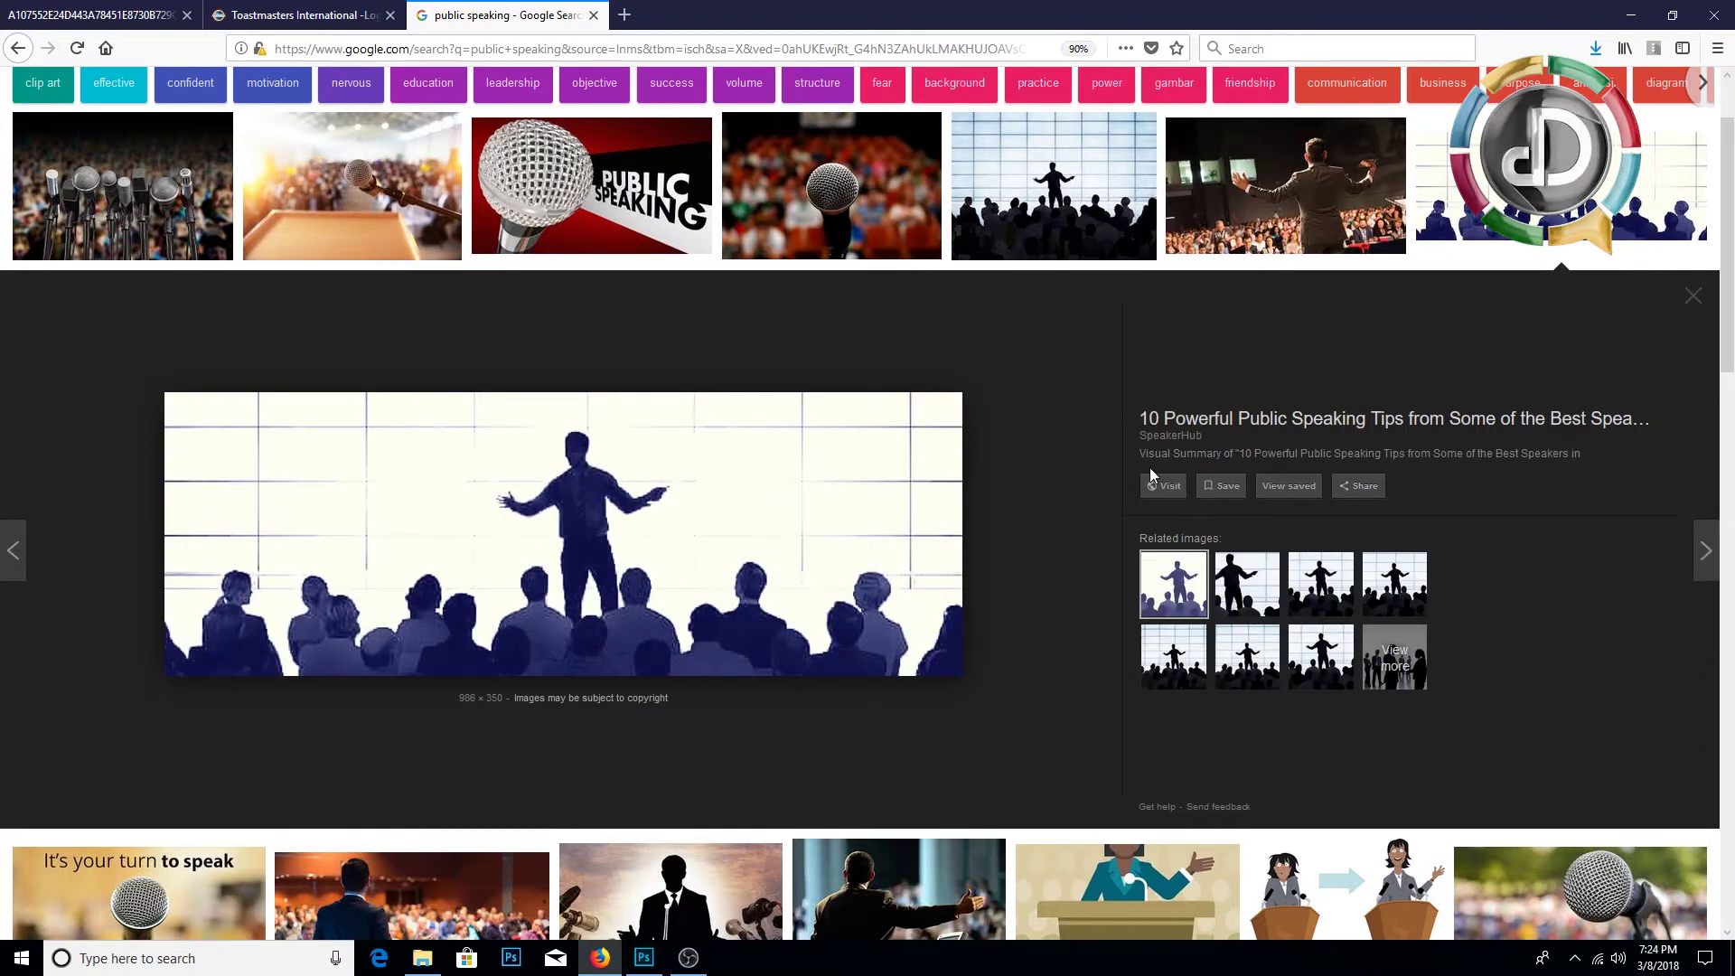
pyautogui.rightClick(730, 507)
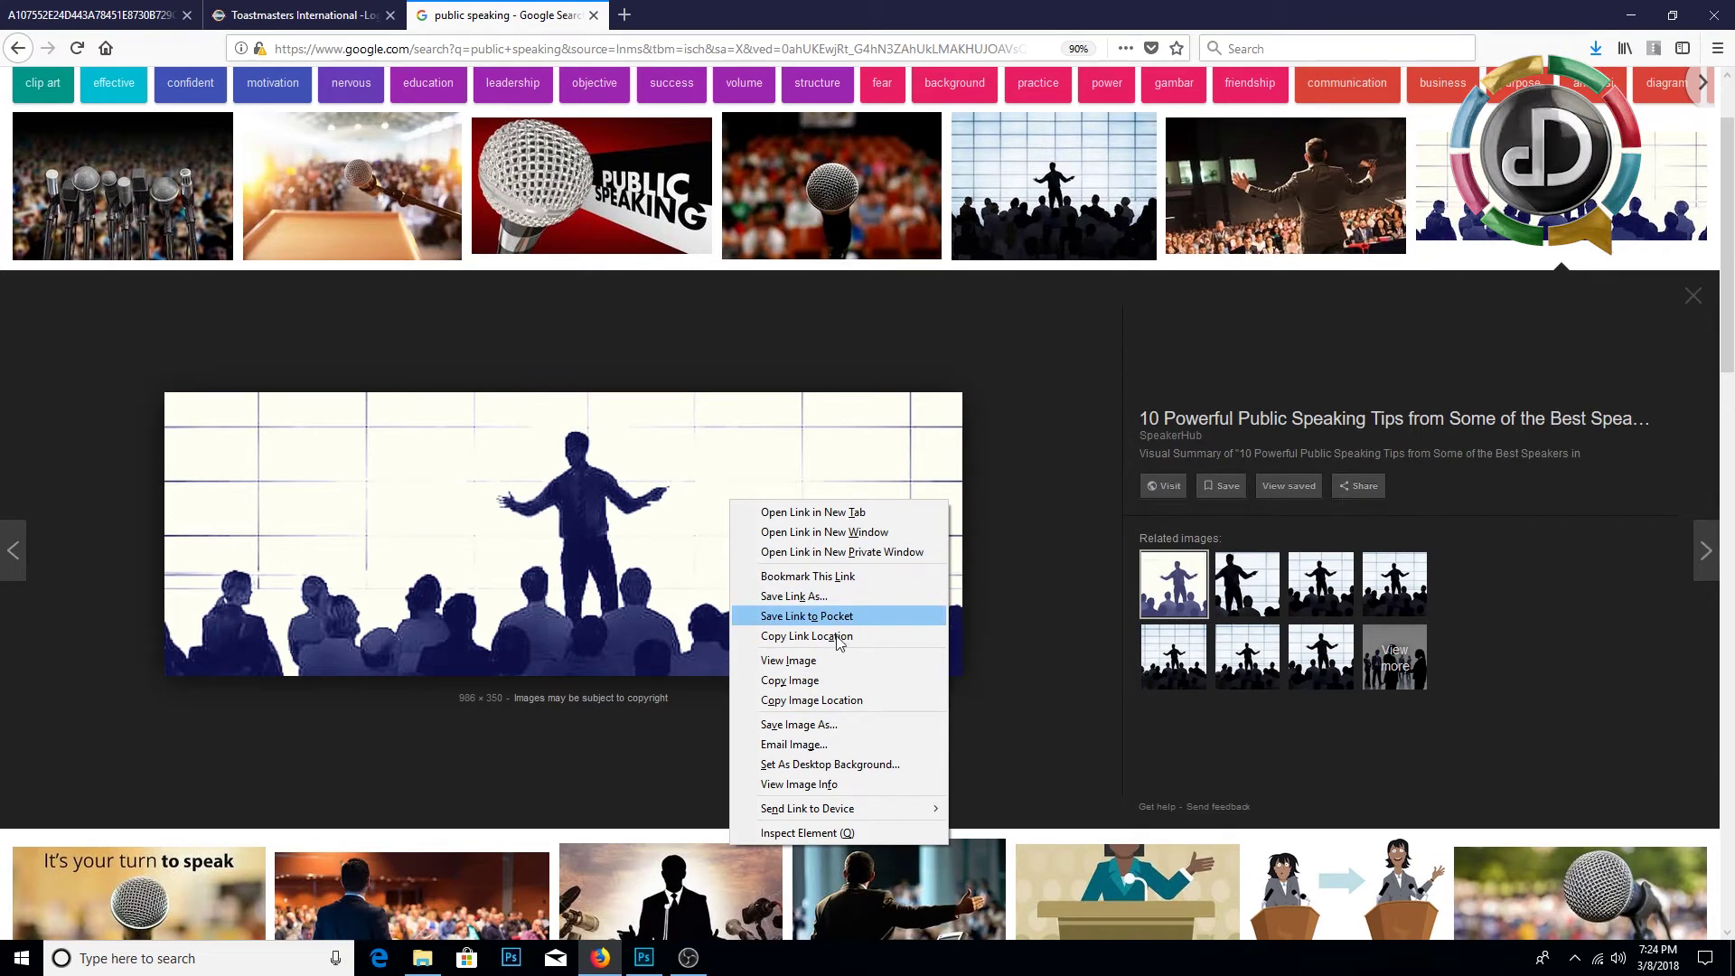
pyautogui.click(805, 682)
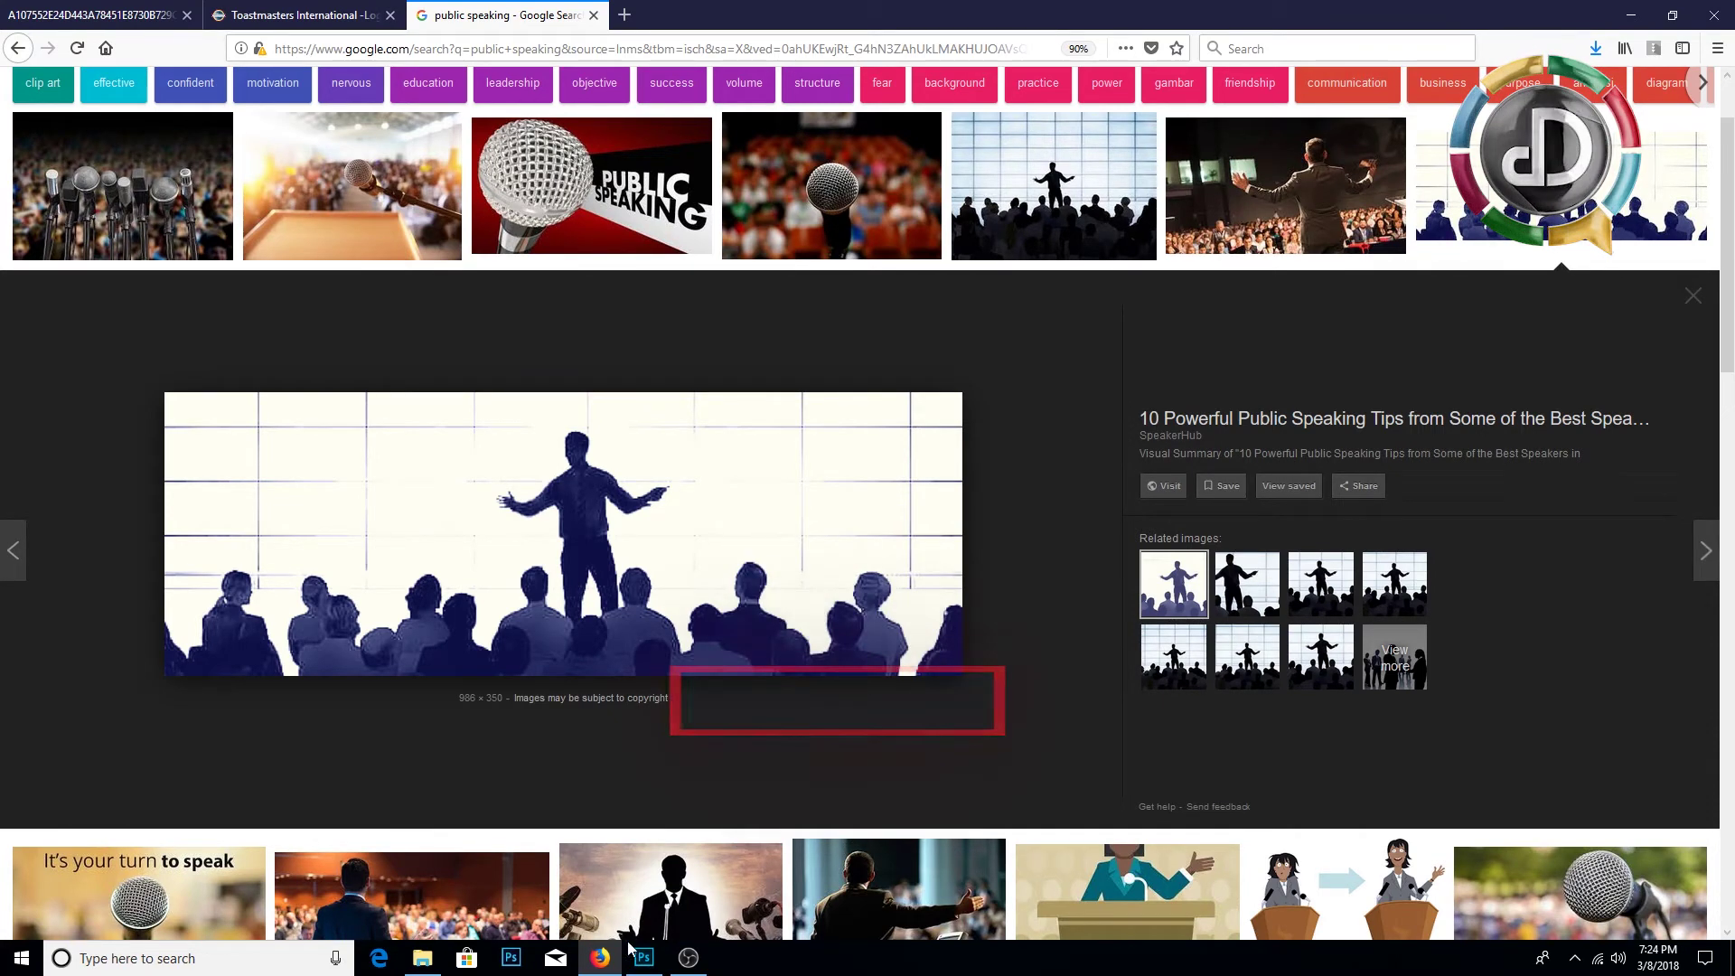
pyautogui.rightClick(710, 655)
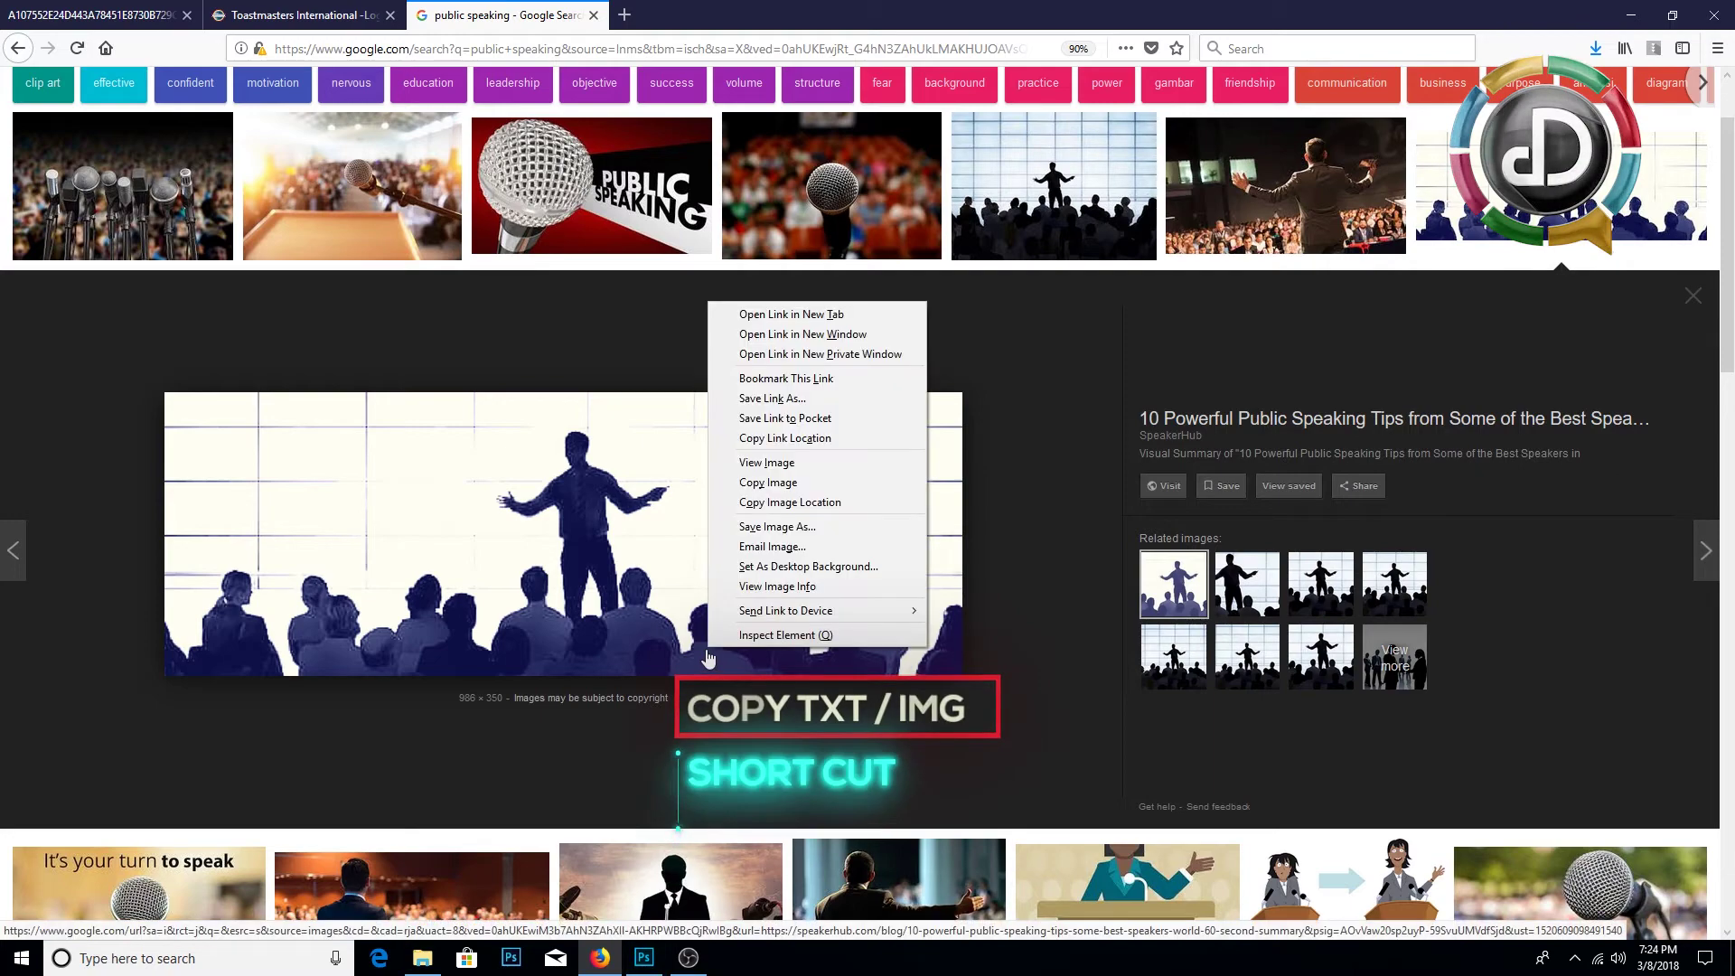
pyautogui.click(757, 482)
# Step: Paste the speaker picture into the banner and align it to the left edge
pyautogui.click(644, 956)
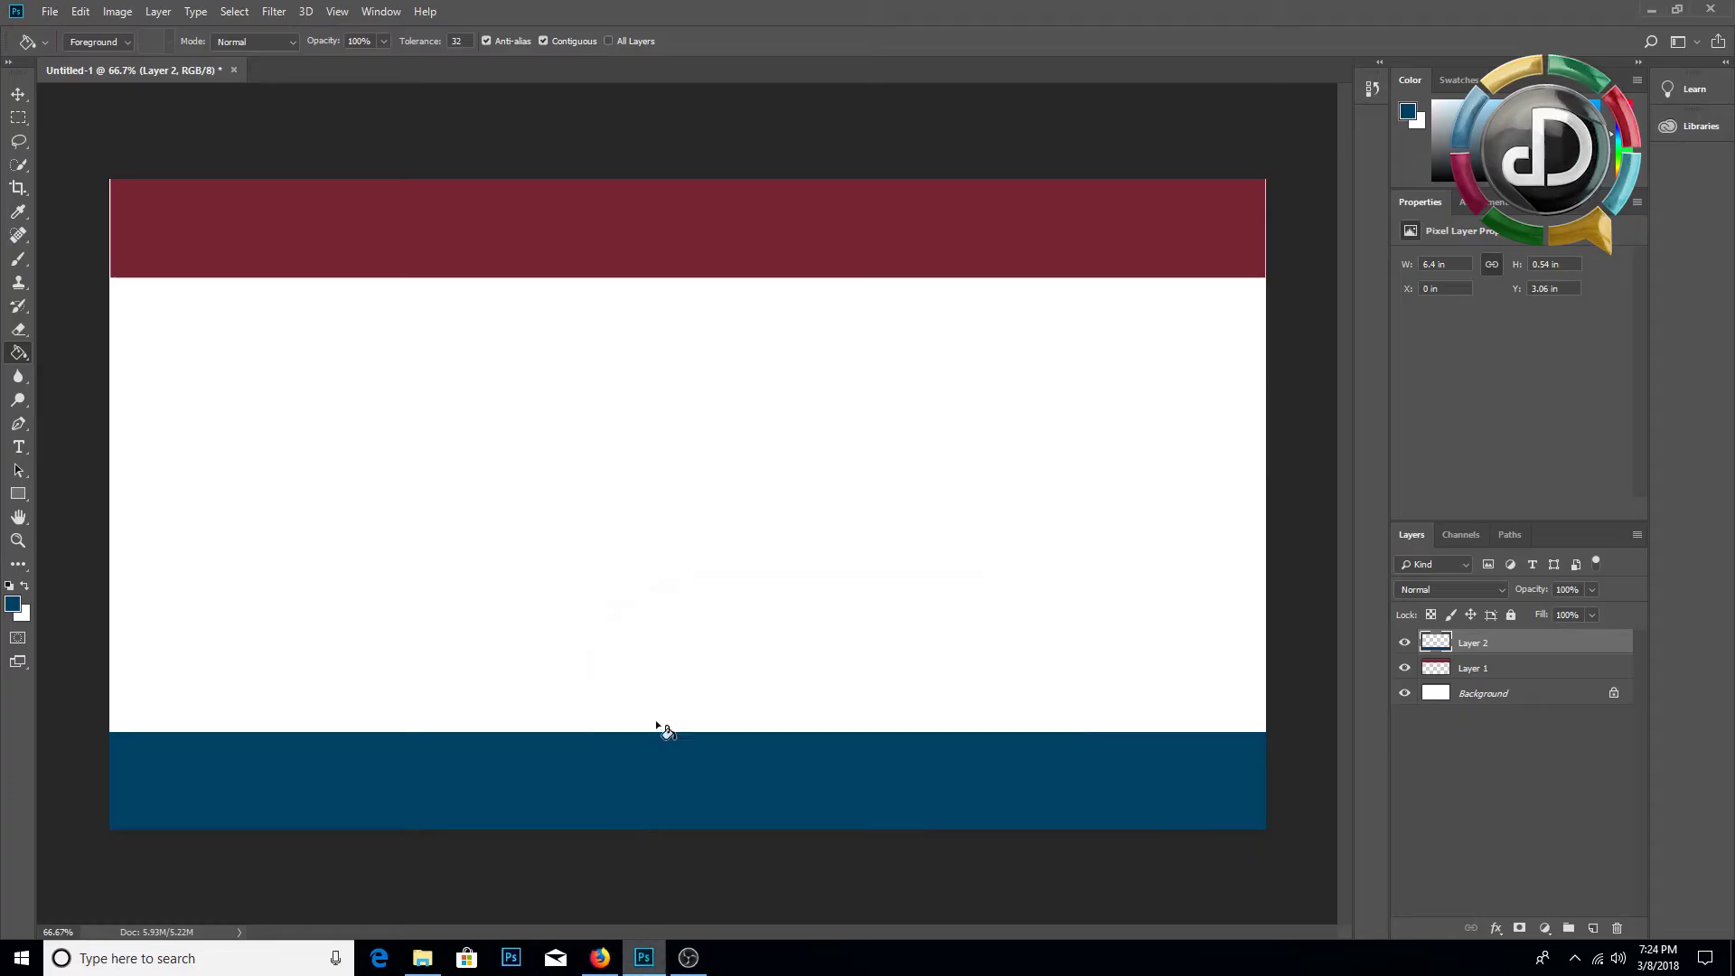
pyautogui.rightClick(542, 481)
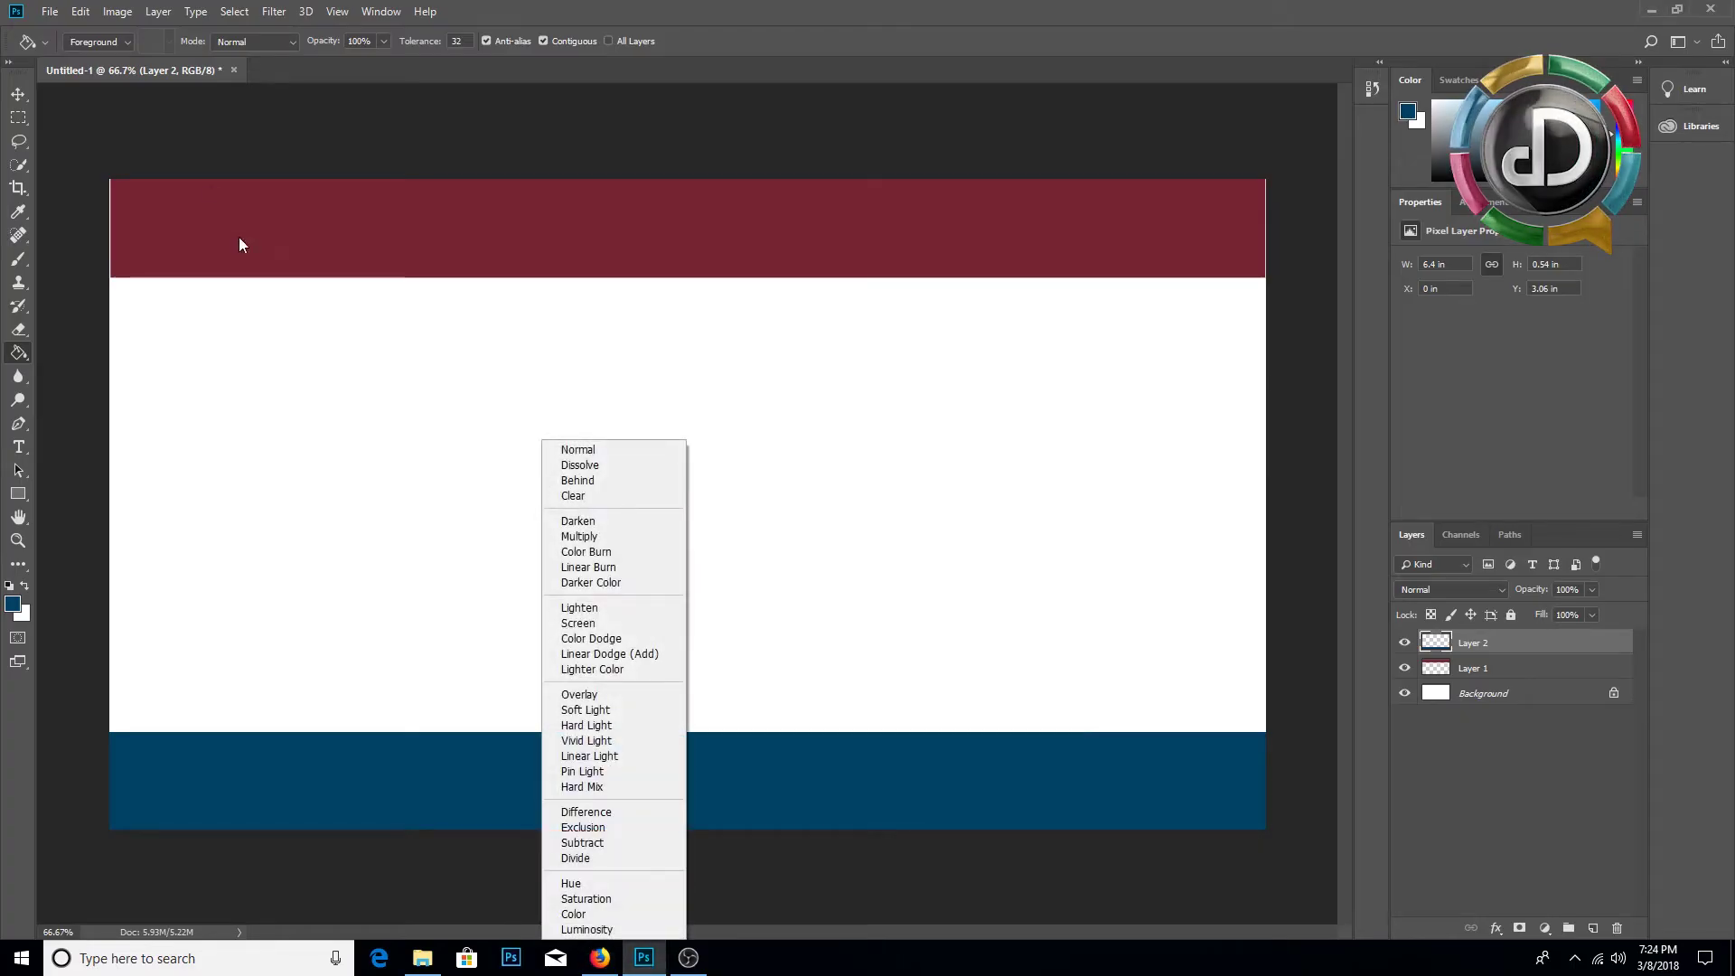
pyautogui.click(240, 244)
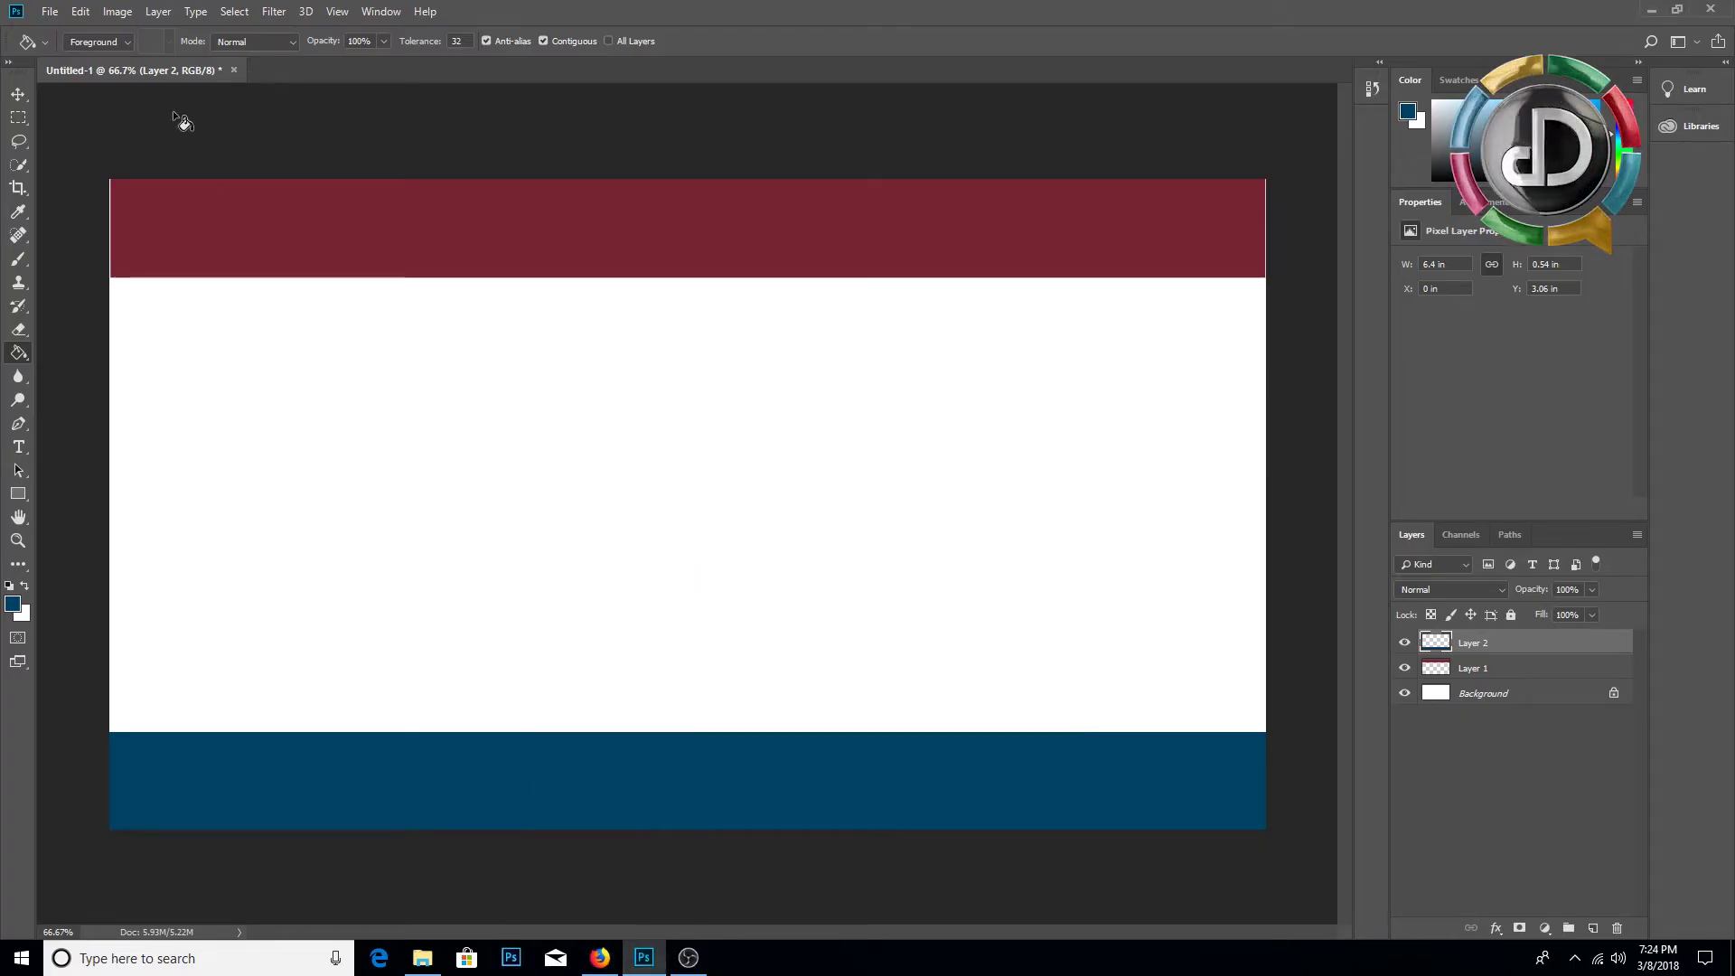
pyautogui.click(82, 13)
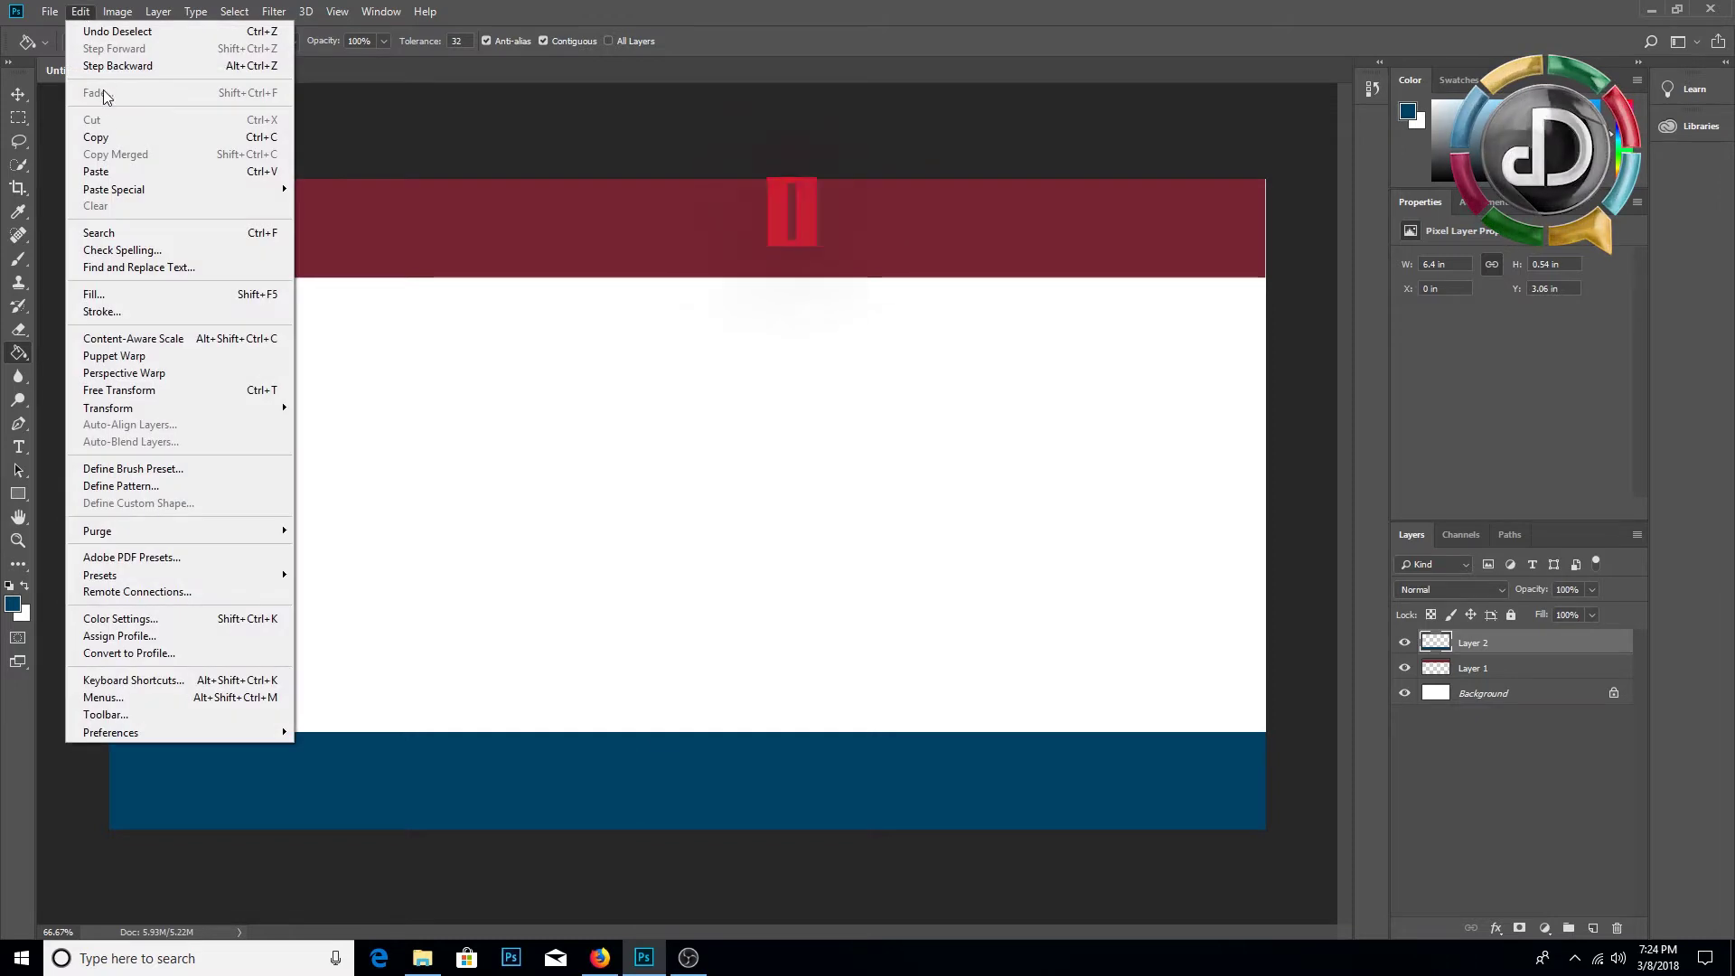
pyautogui.click(101, 166)
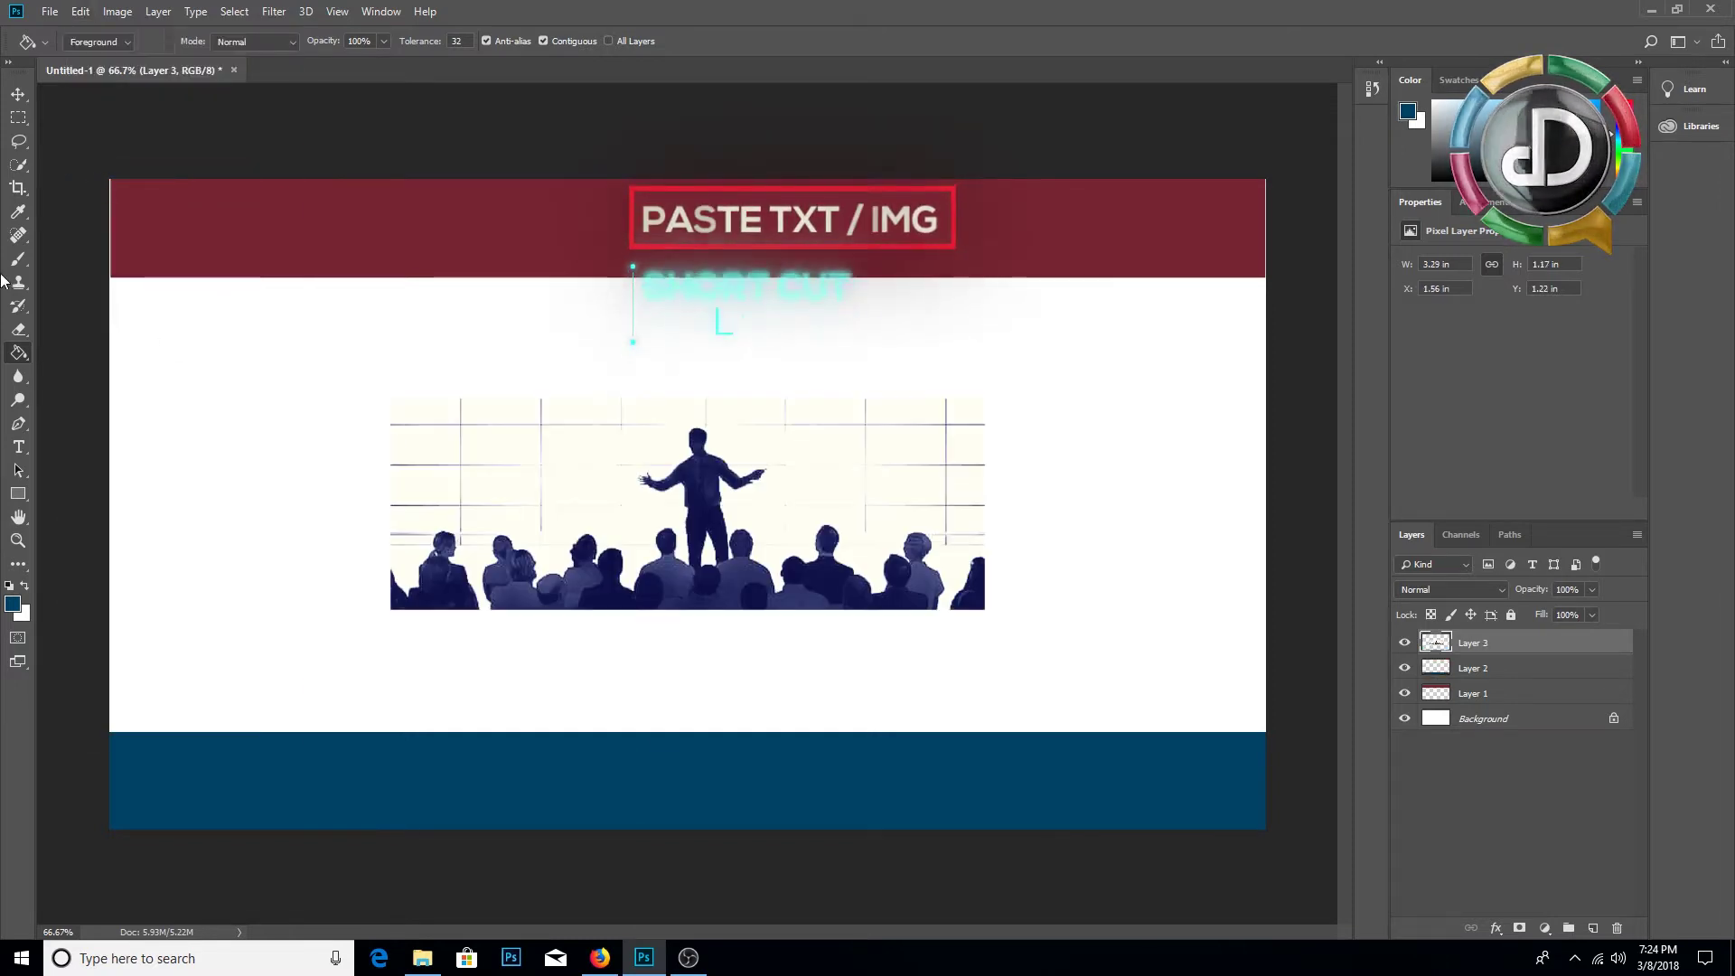
pyautogui.press('v')
pyautogui.moveTo(412, 449); pyautogui.dragTo(178, 365)
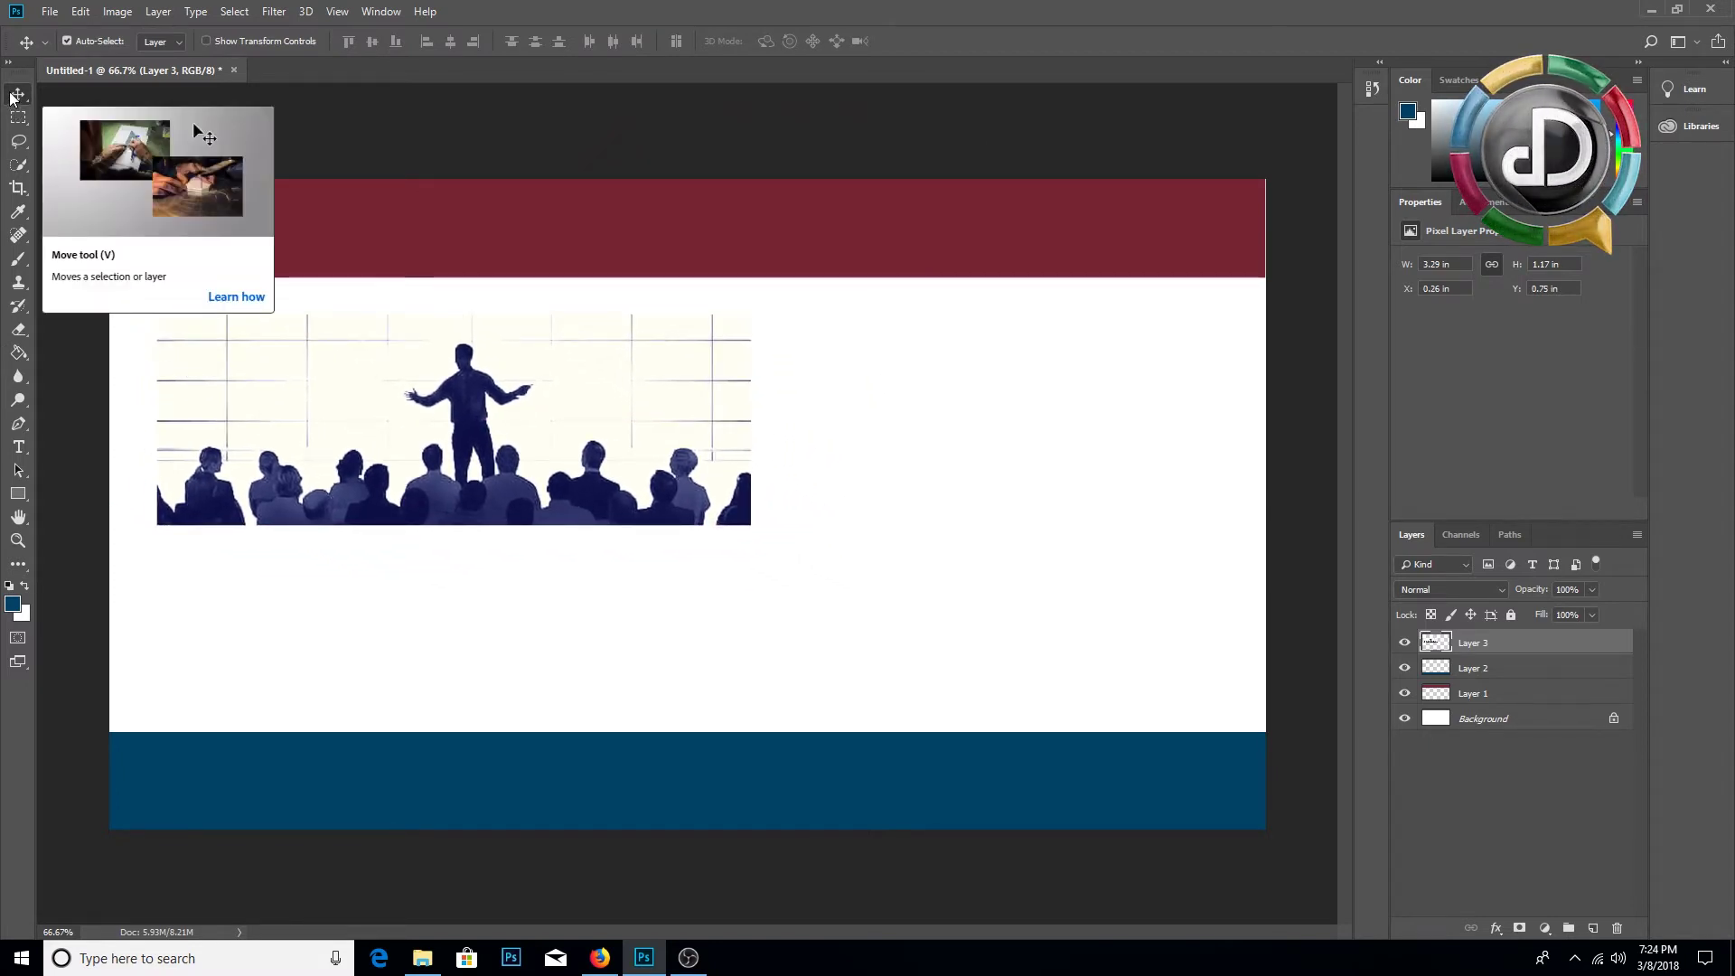
pyautogui.moveTo(337, 396); pyautogui.dragTo(286, 369)
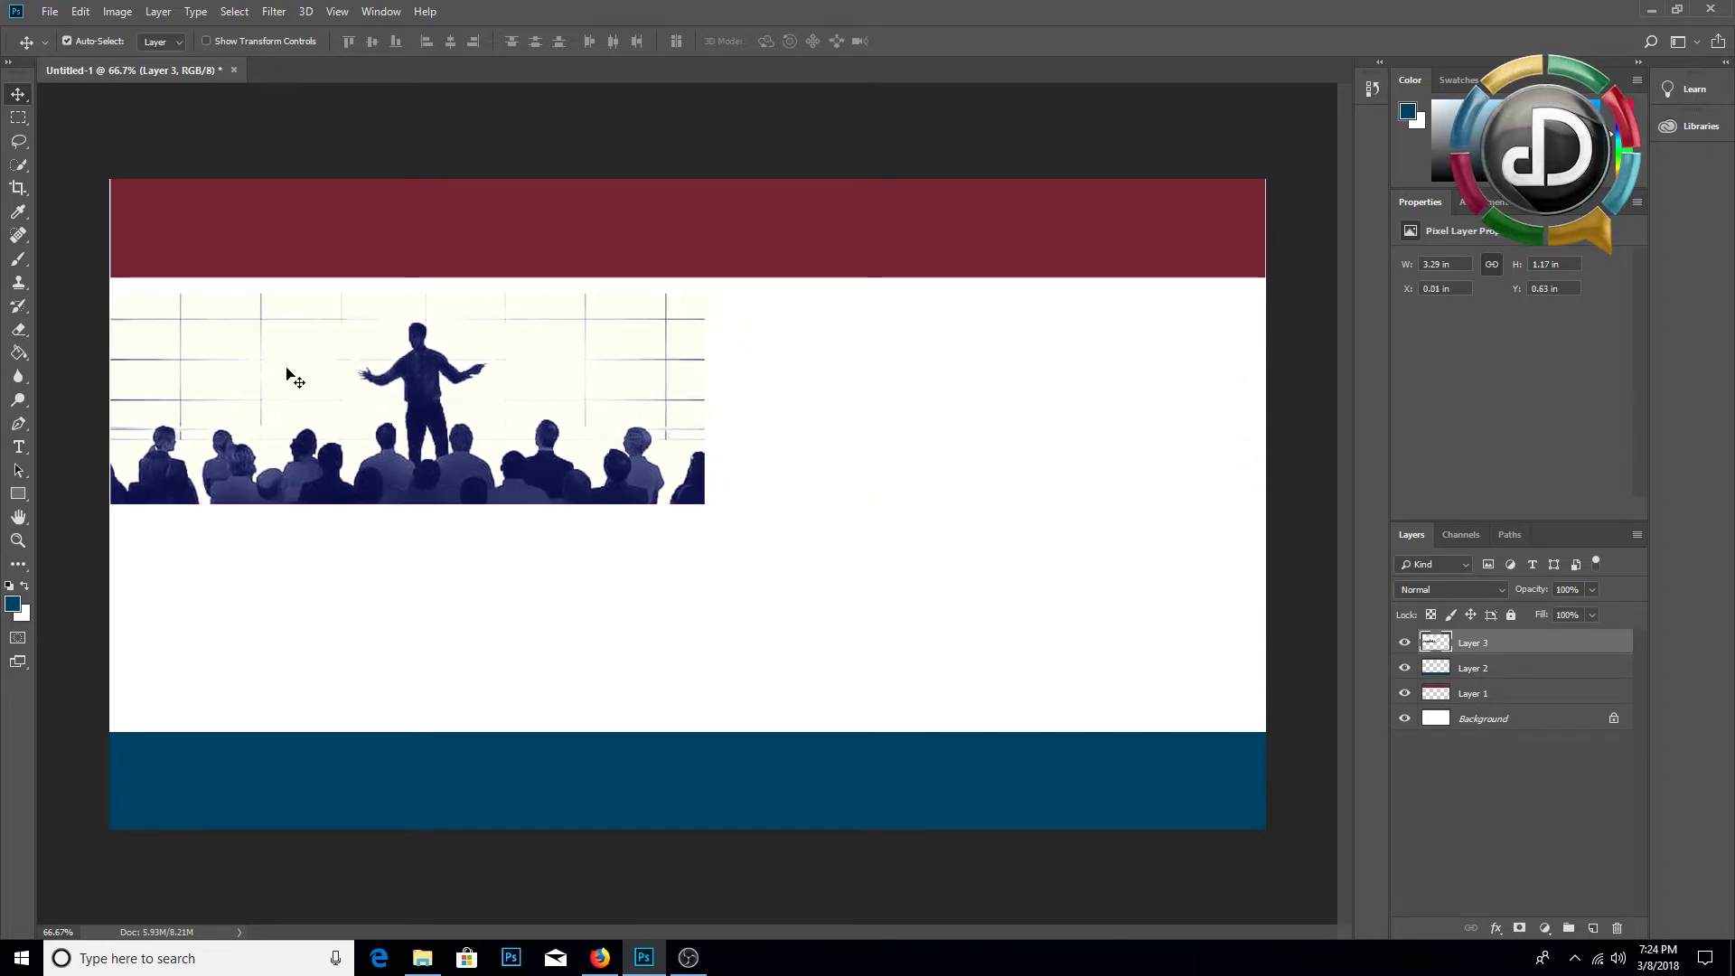
# Step: Scale the picture up to full width, filling the white band between header and footer
pyautogui.press('ctrl')
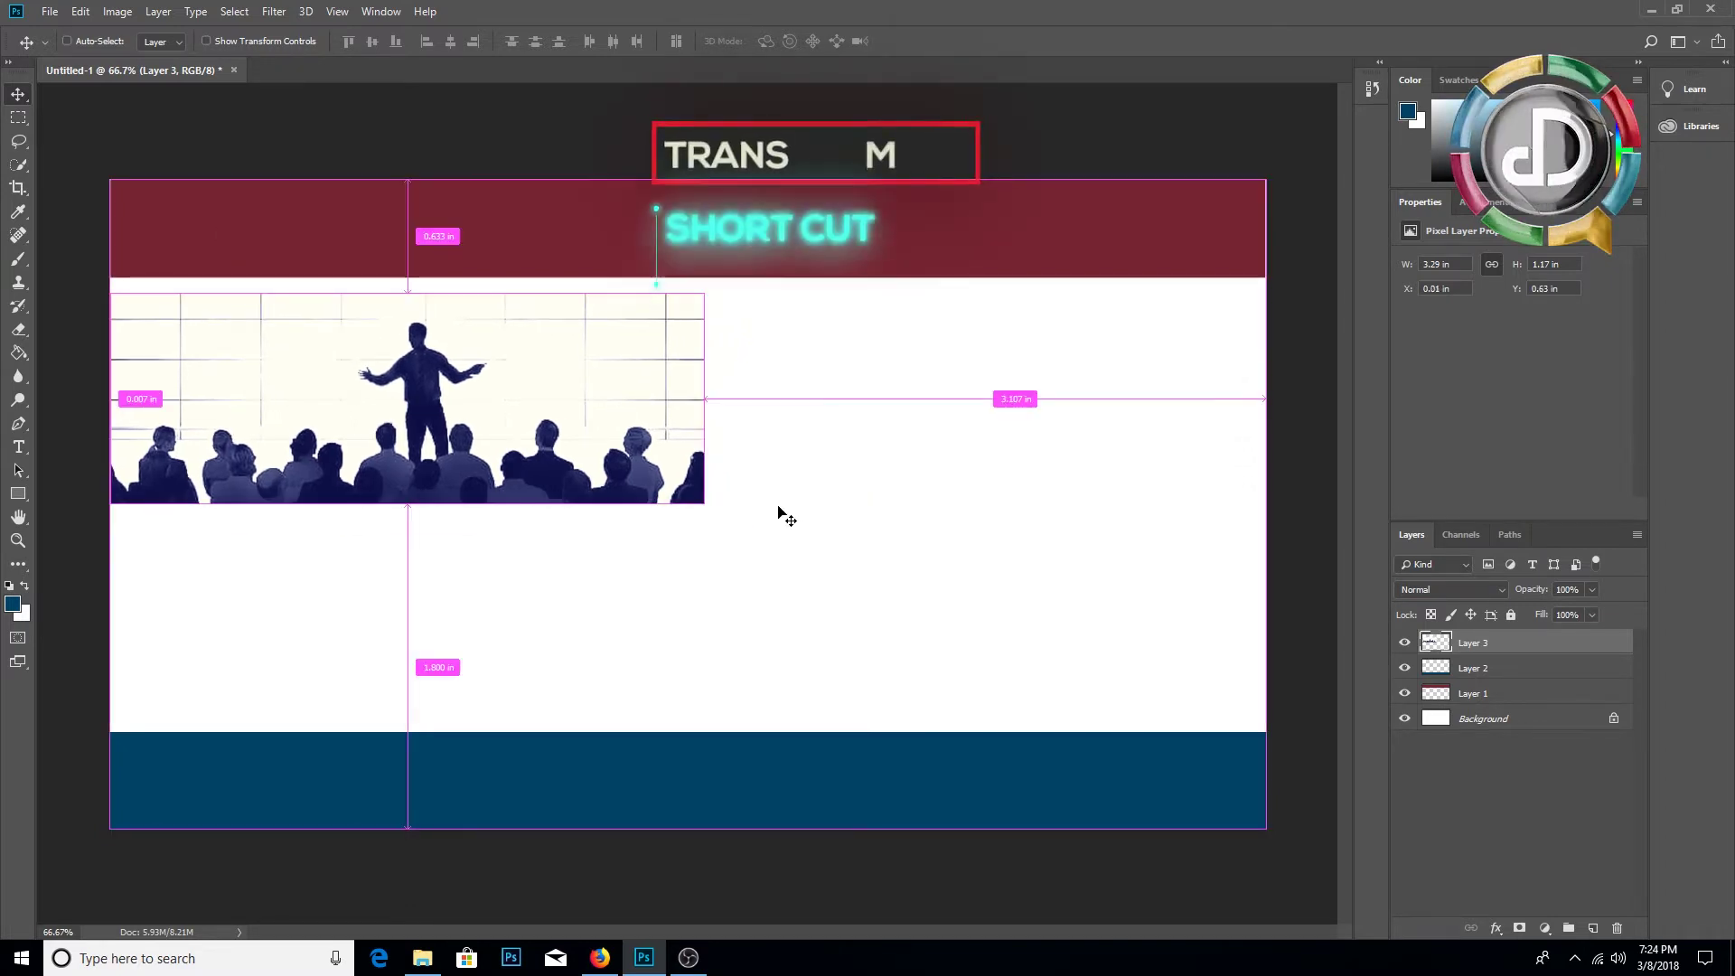
pyautogui.press('ctrl')
pyautogui.hotkey('ctrl', 't')
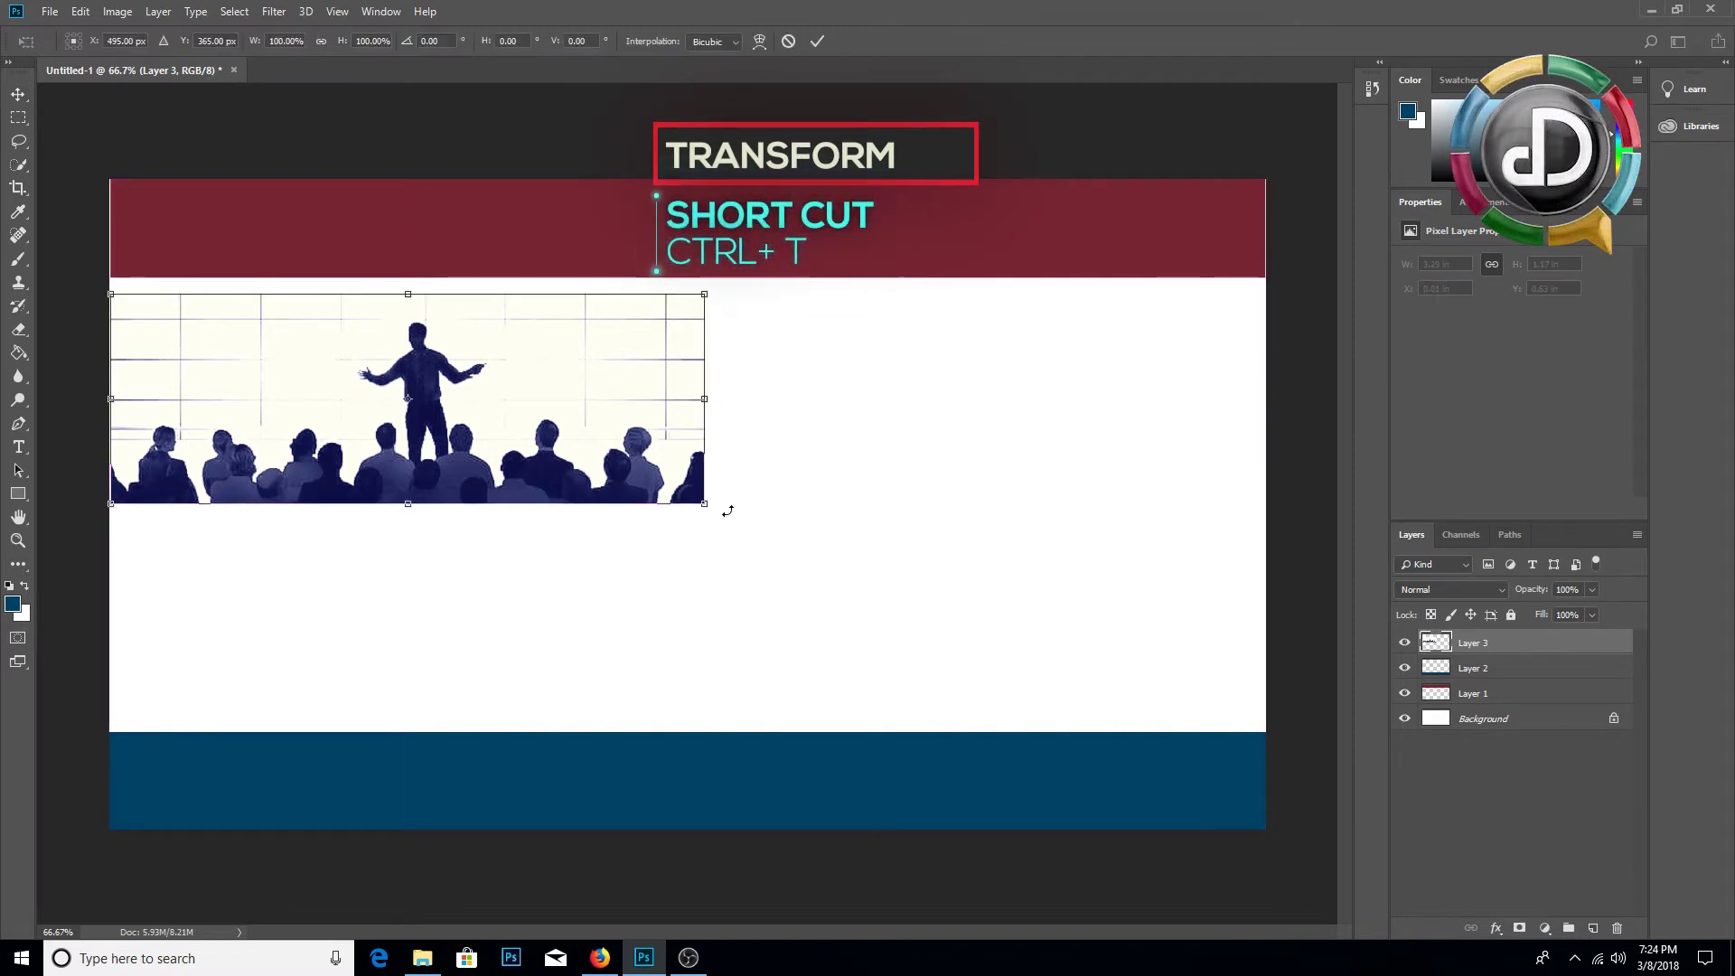
pyautogui.moveTo(702, 506); pyautogui.dragTo(1264, 732)
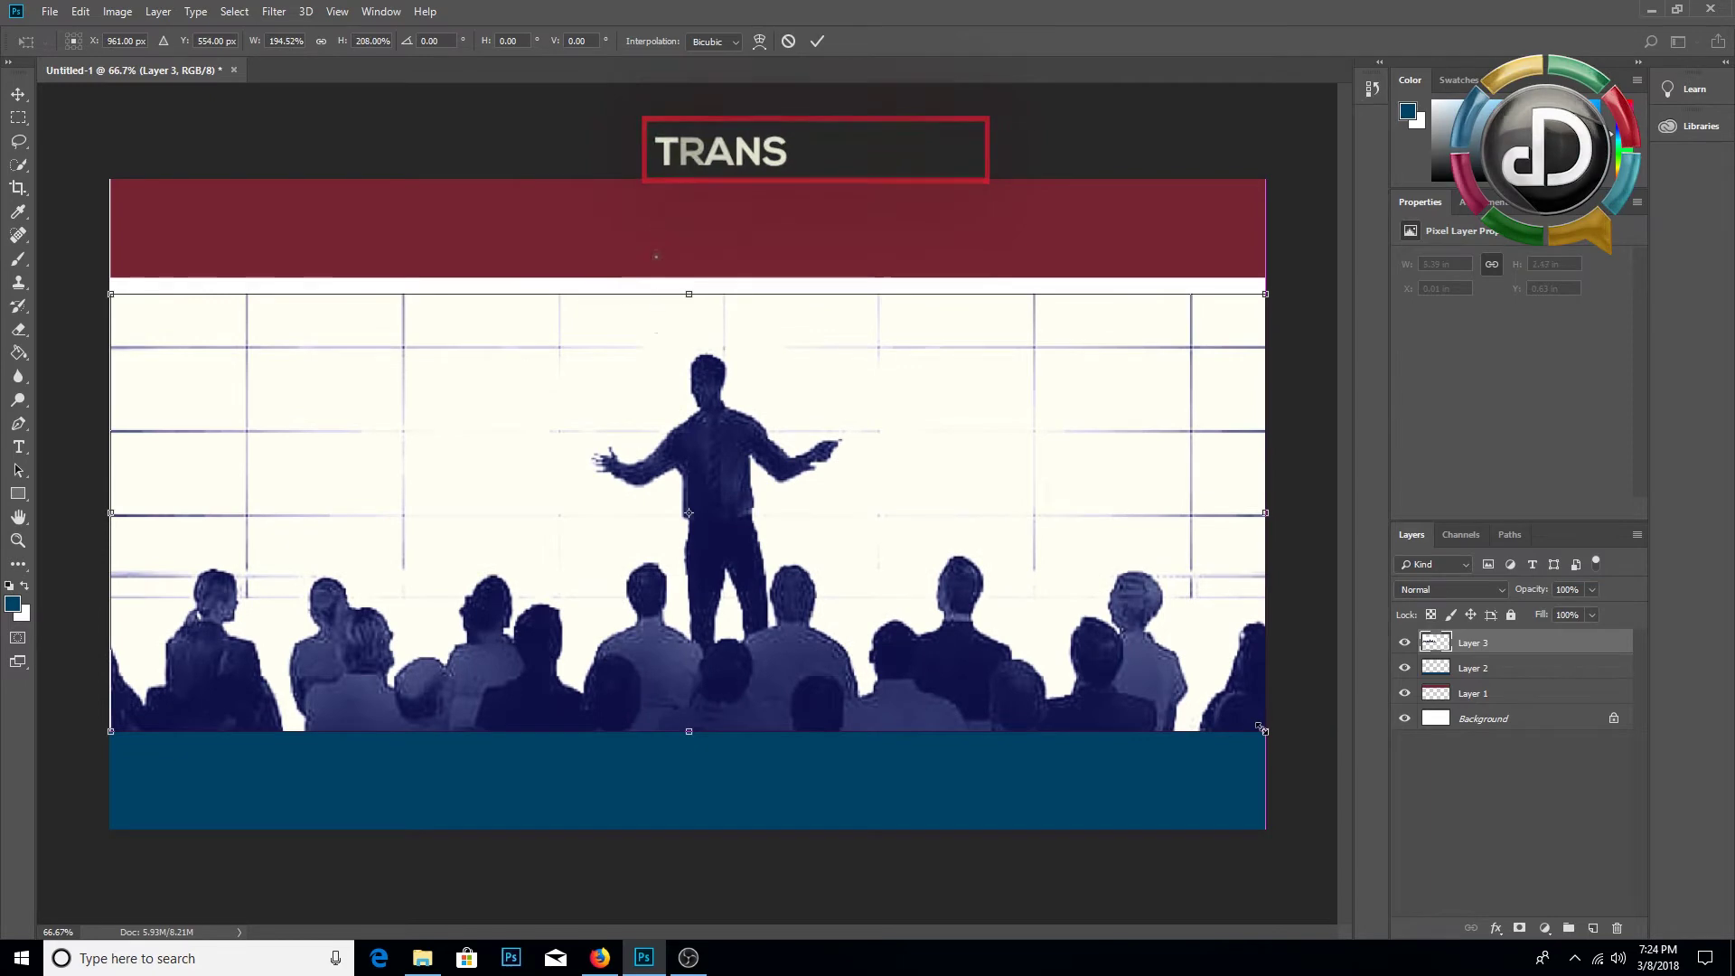
pyautogui.press('Return')
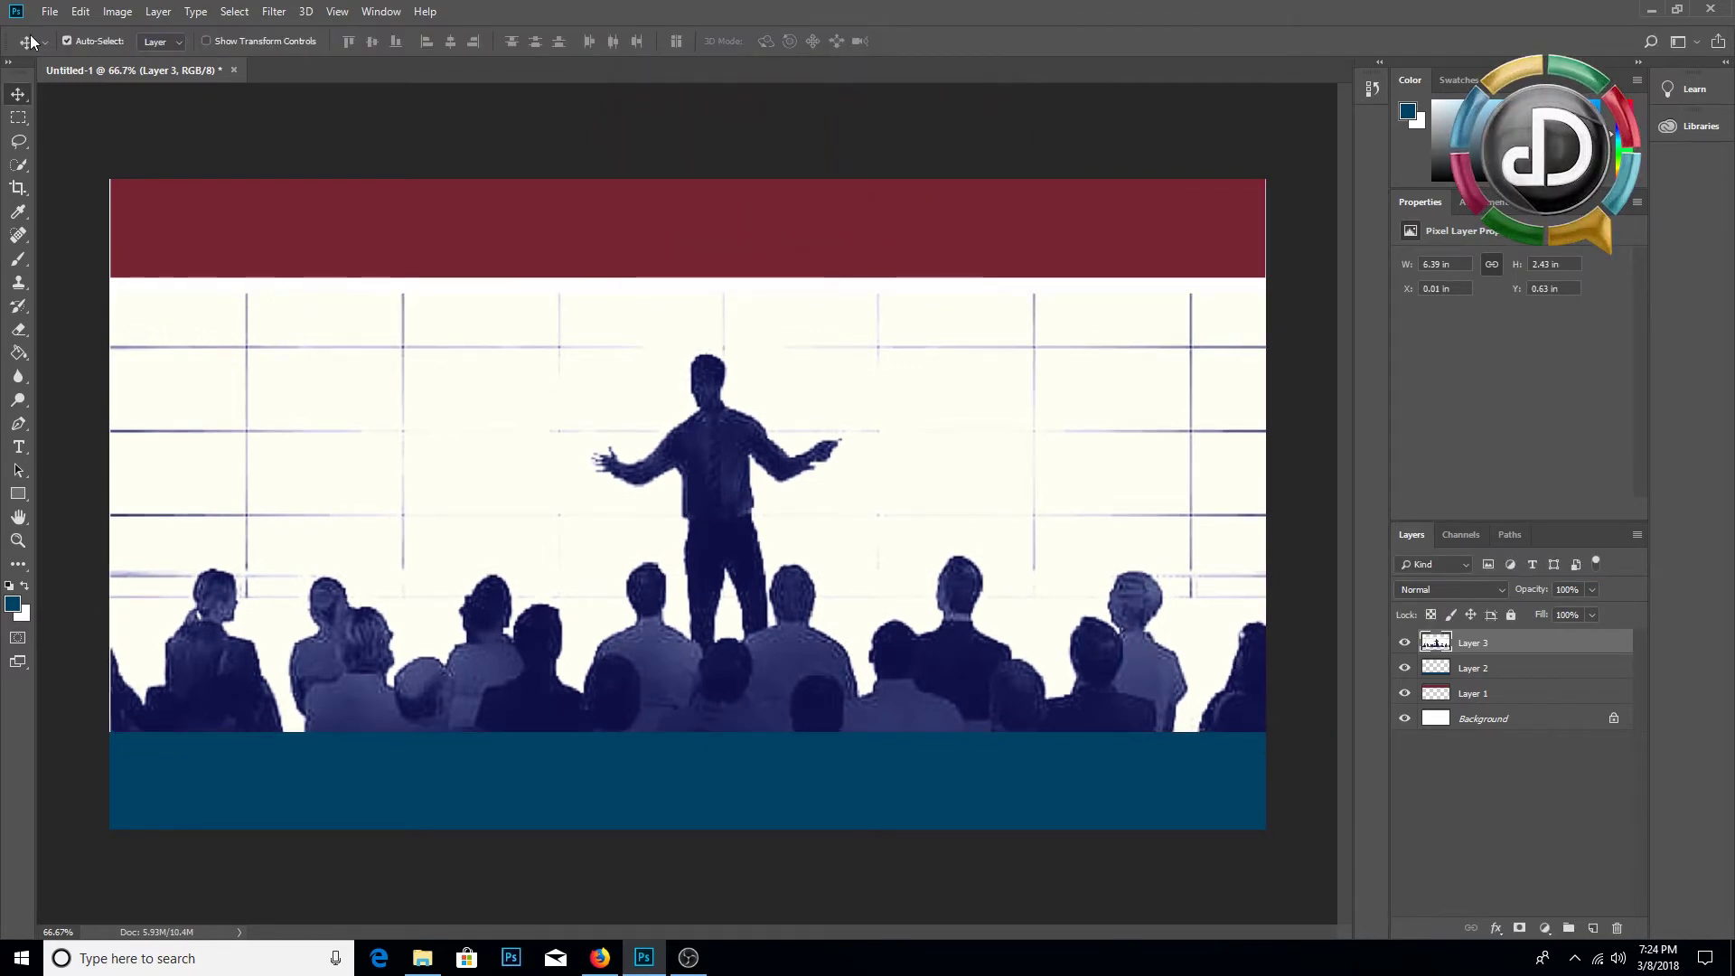
pyautogui.click(48, 13)
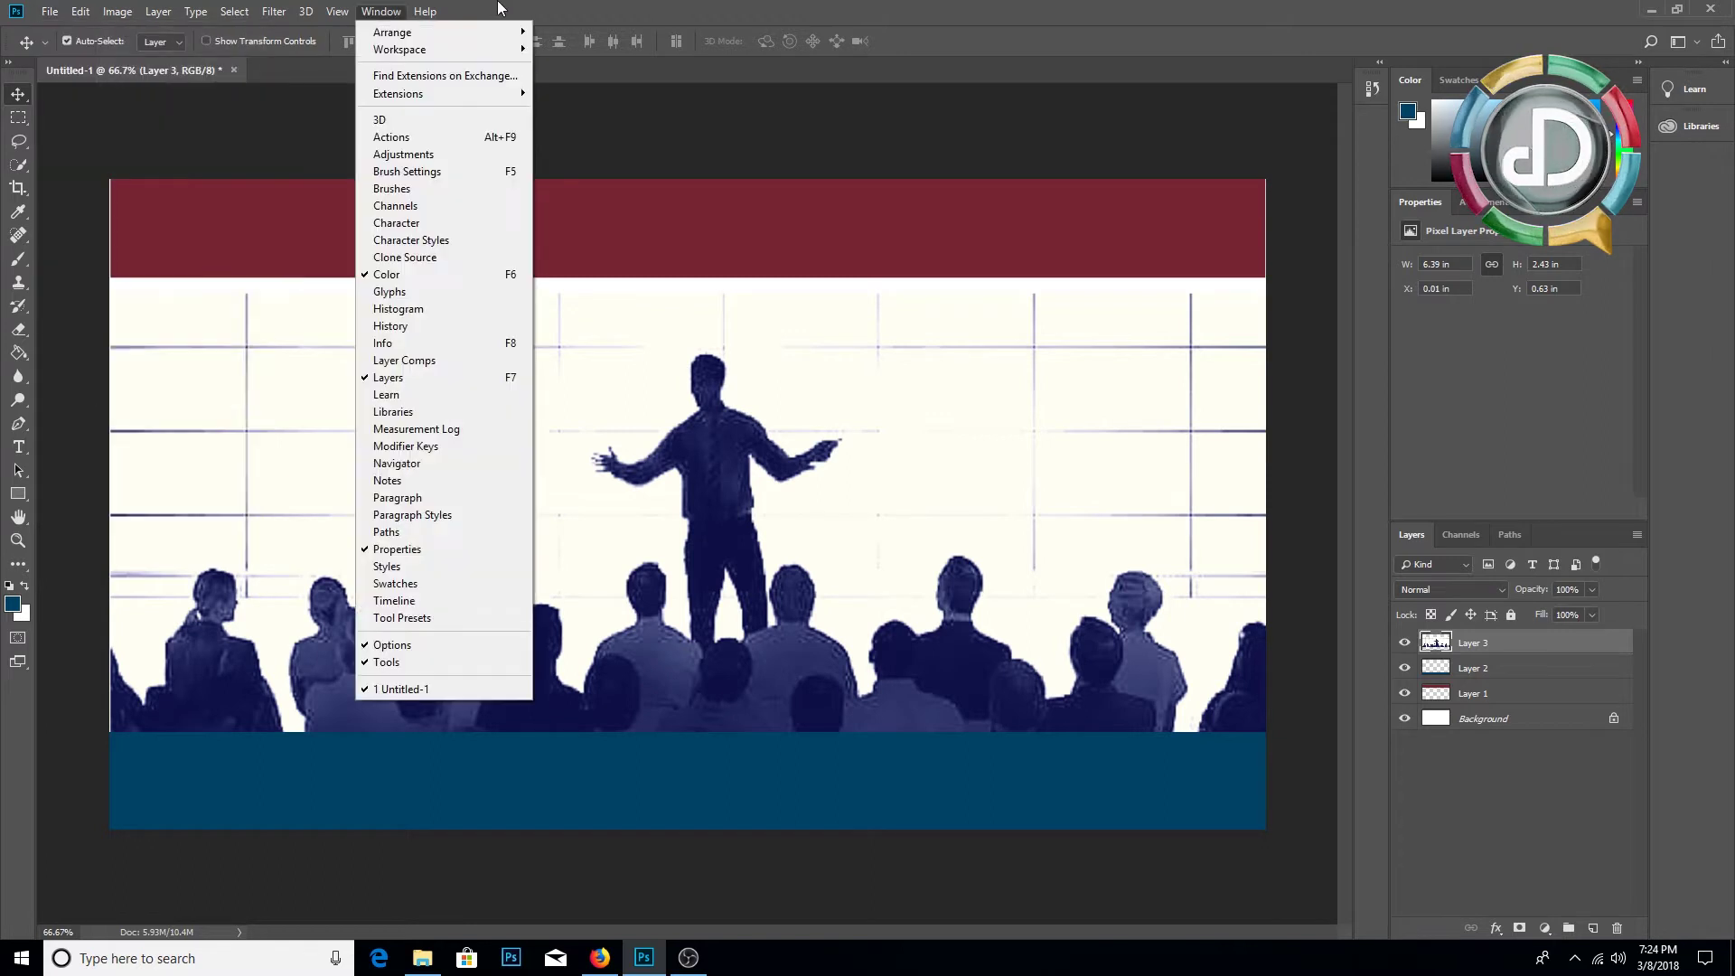
# Step: Open Toastmasters Logo Color PNG.png, select and copy it all, and return to Untitled-1
pyautogui.click(607, 7)
pyautogui.click(52, 12)
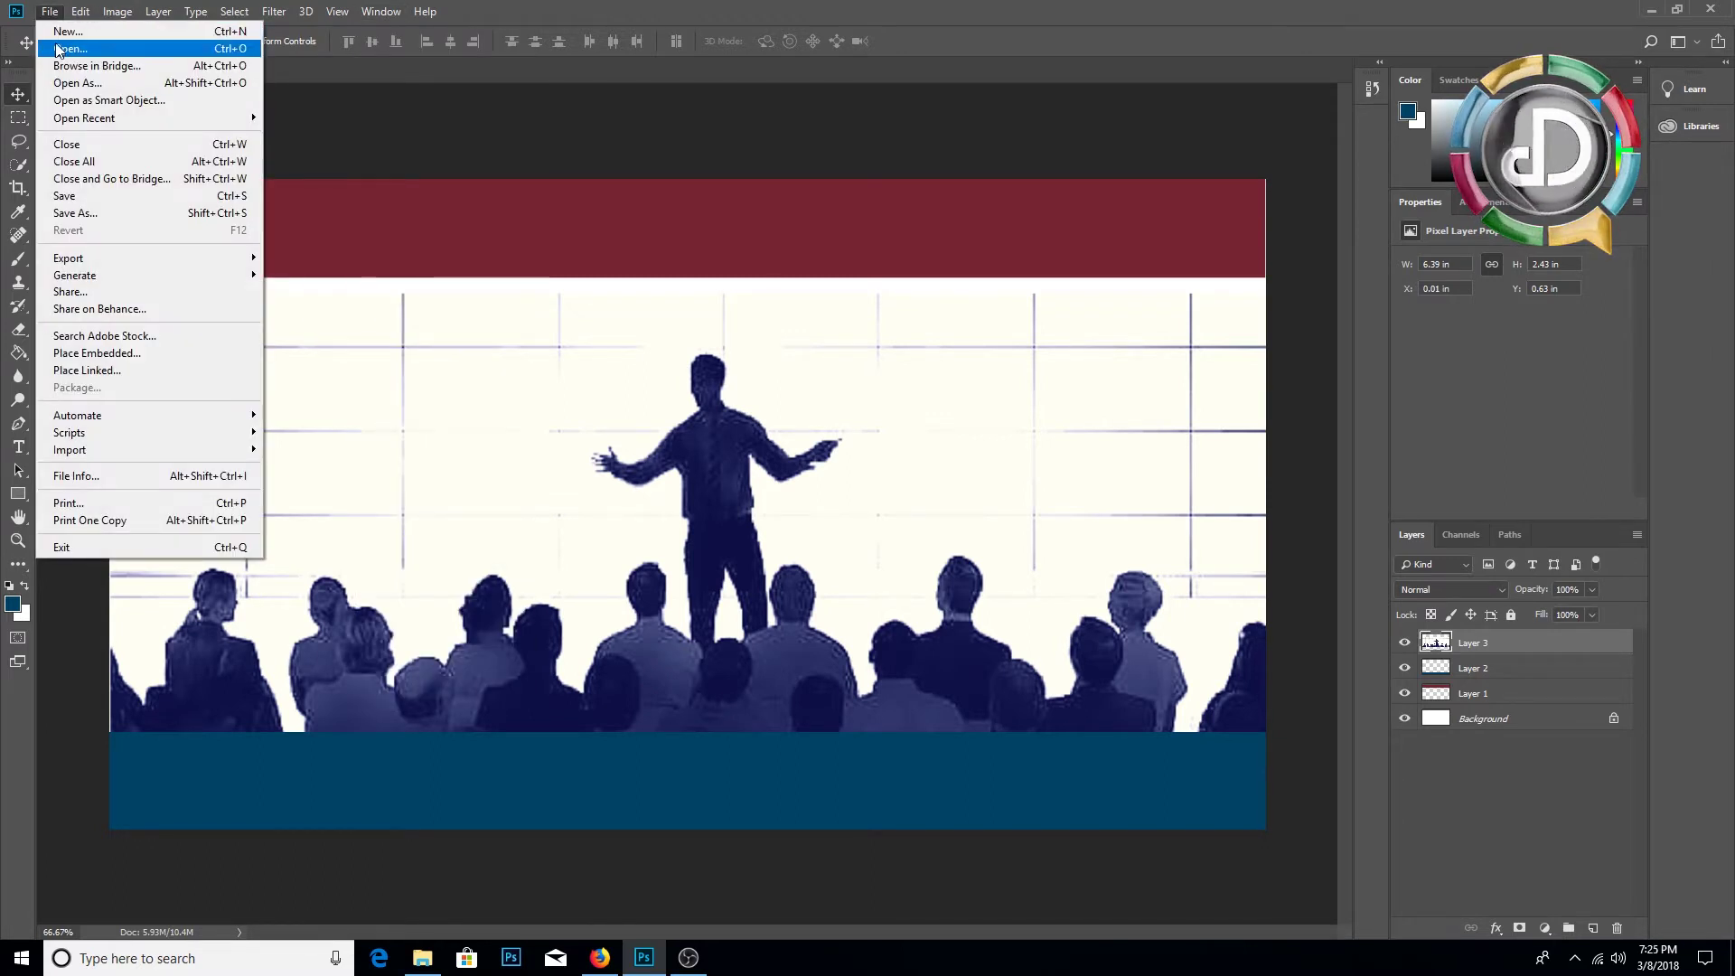
pyautogui.click(56, 49)
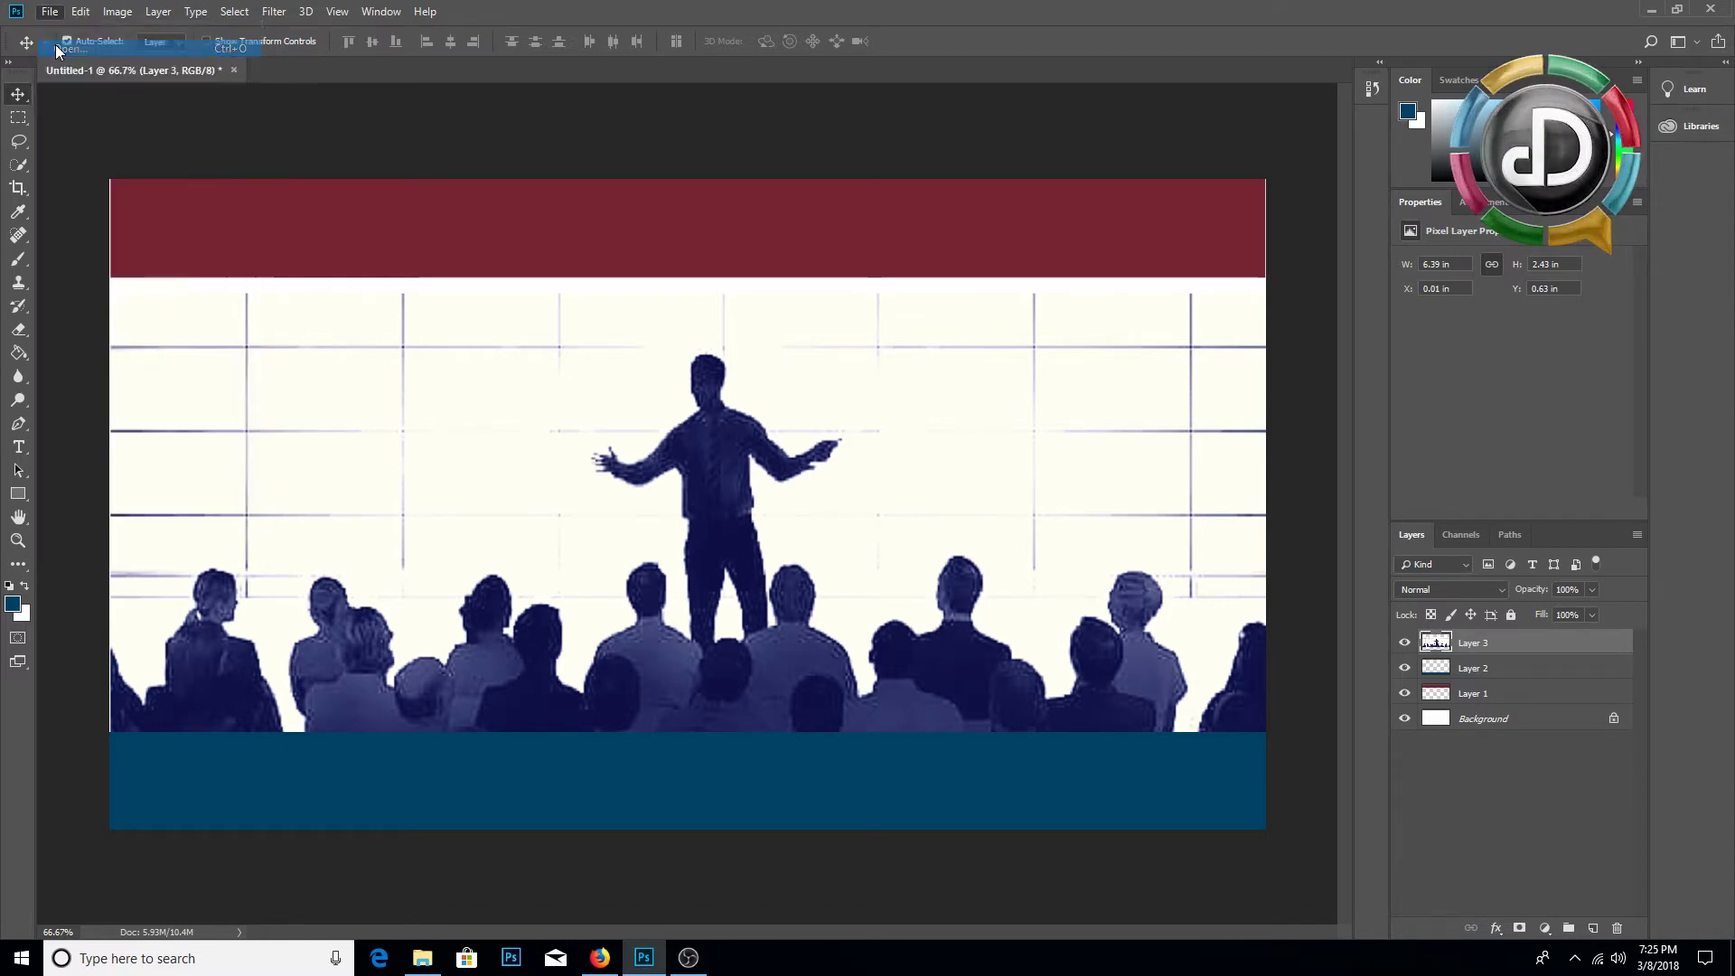
pyautogui.doubleClick(294, 155)
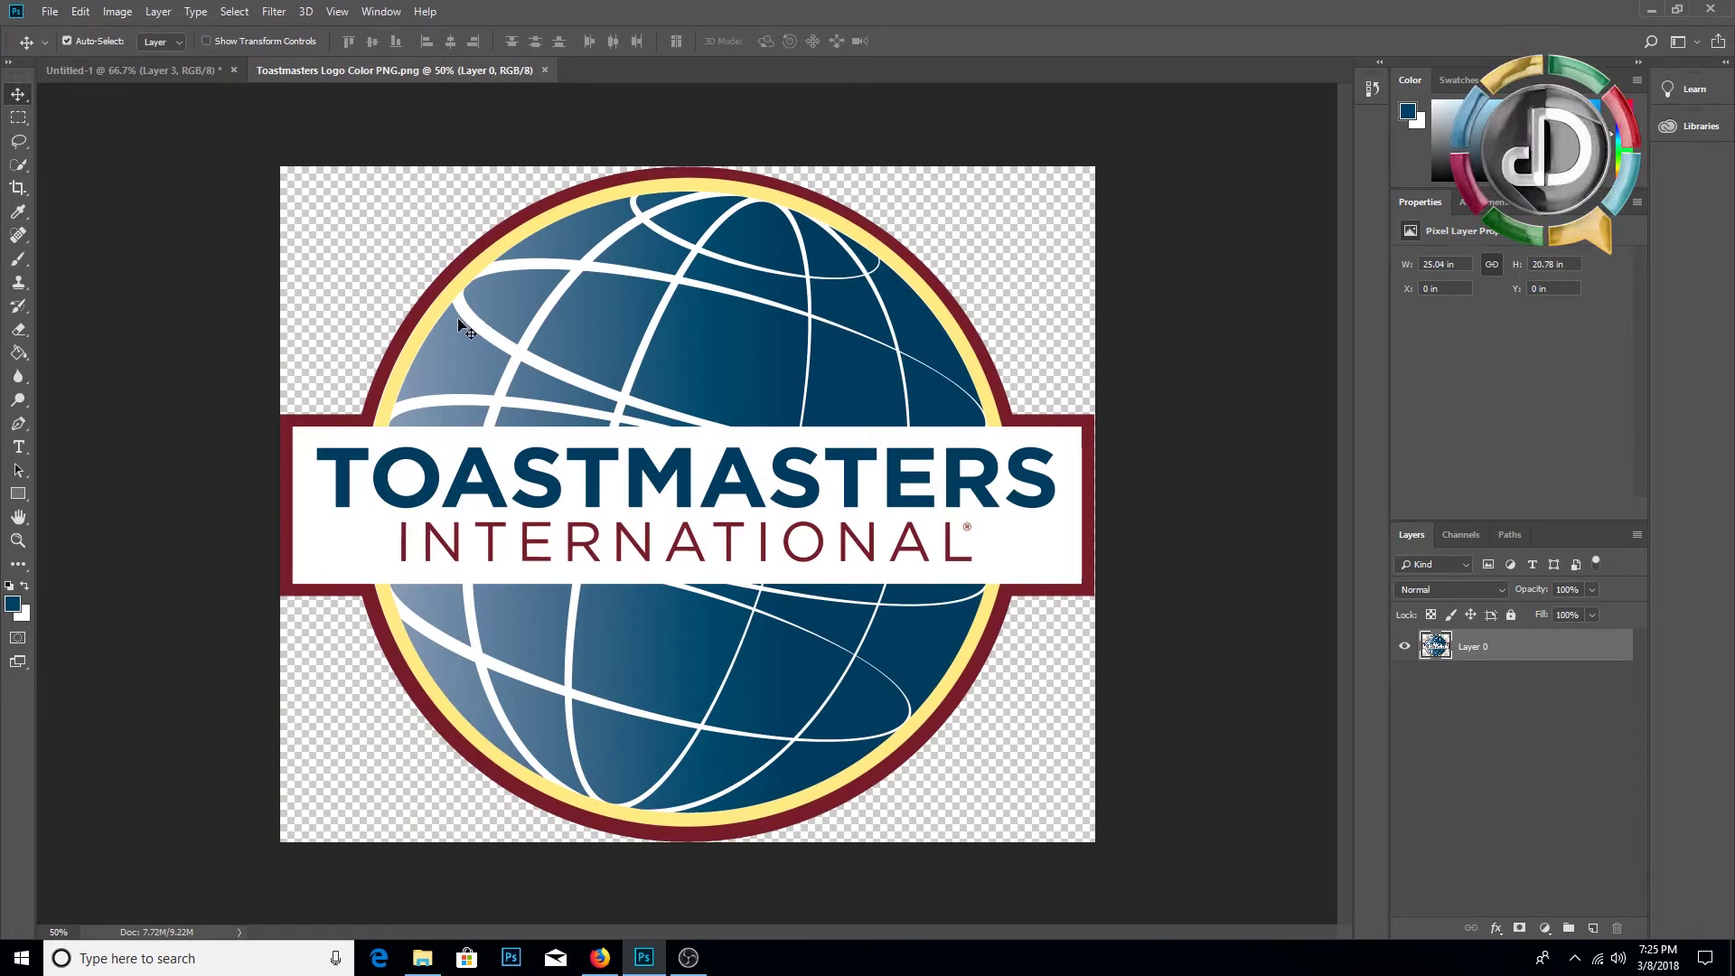
pyautogui.hotkey('ctrl', 'a')
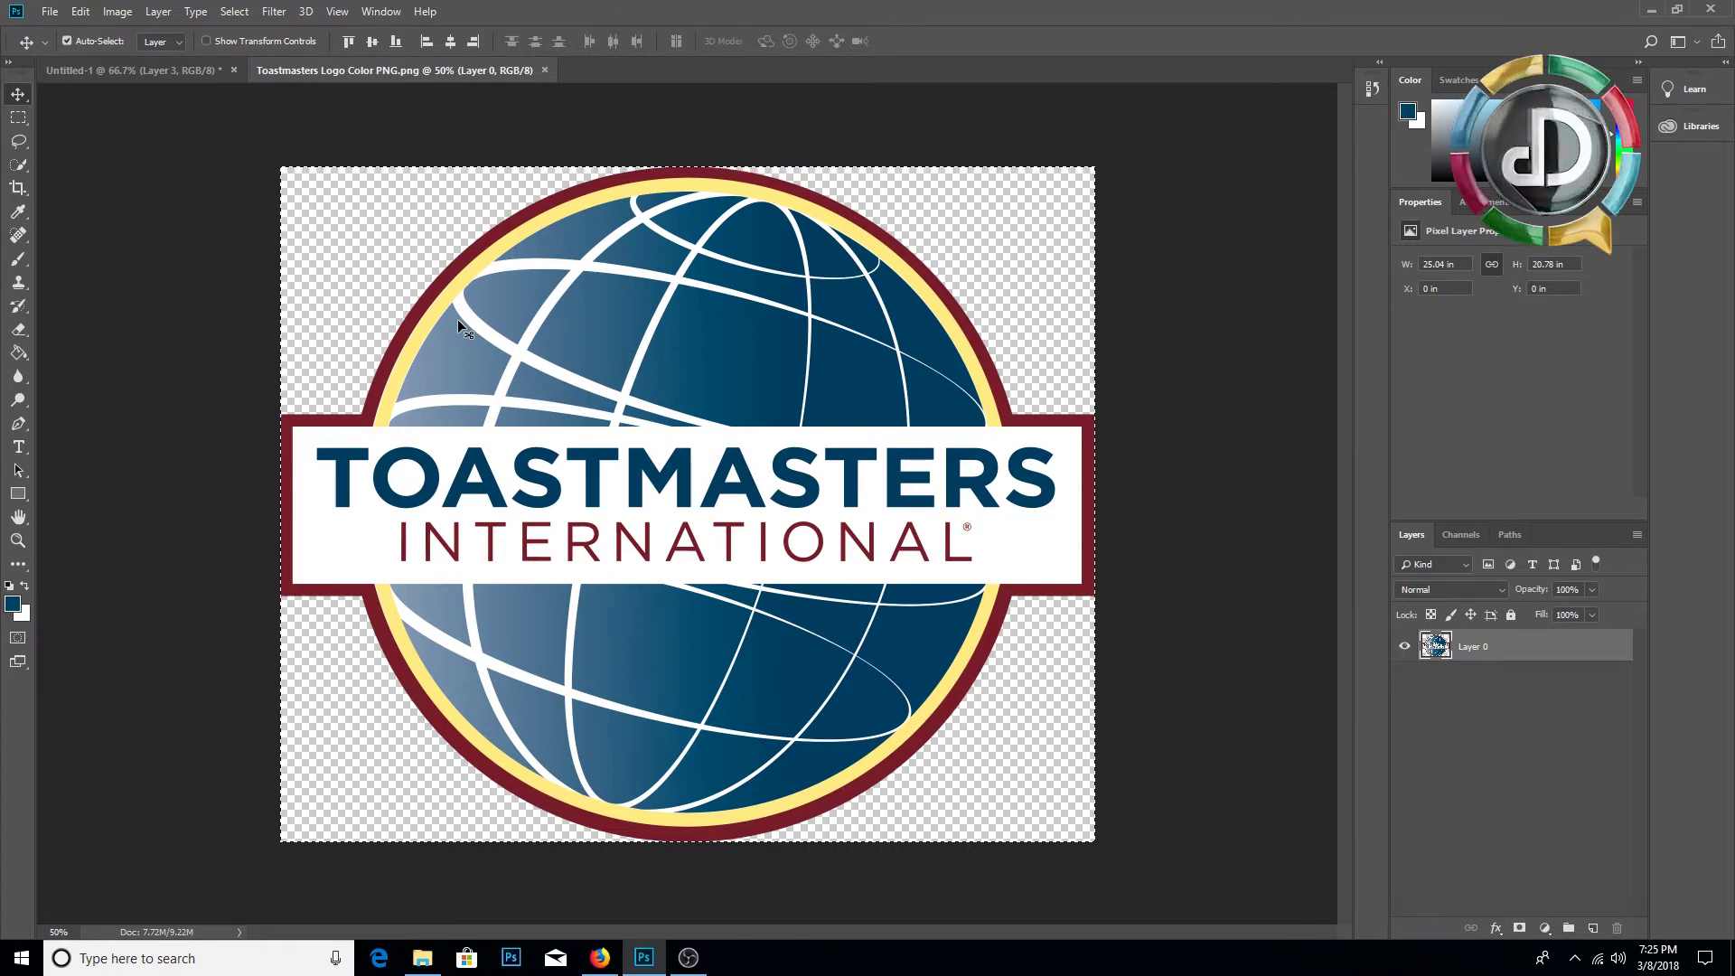
pyautogui.press('ctrl')
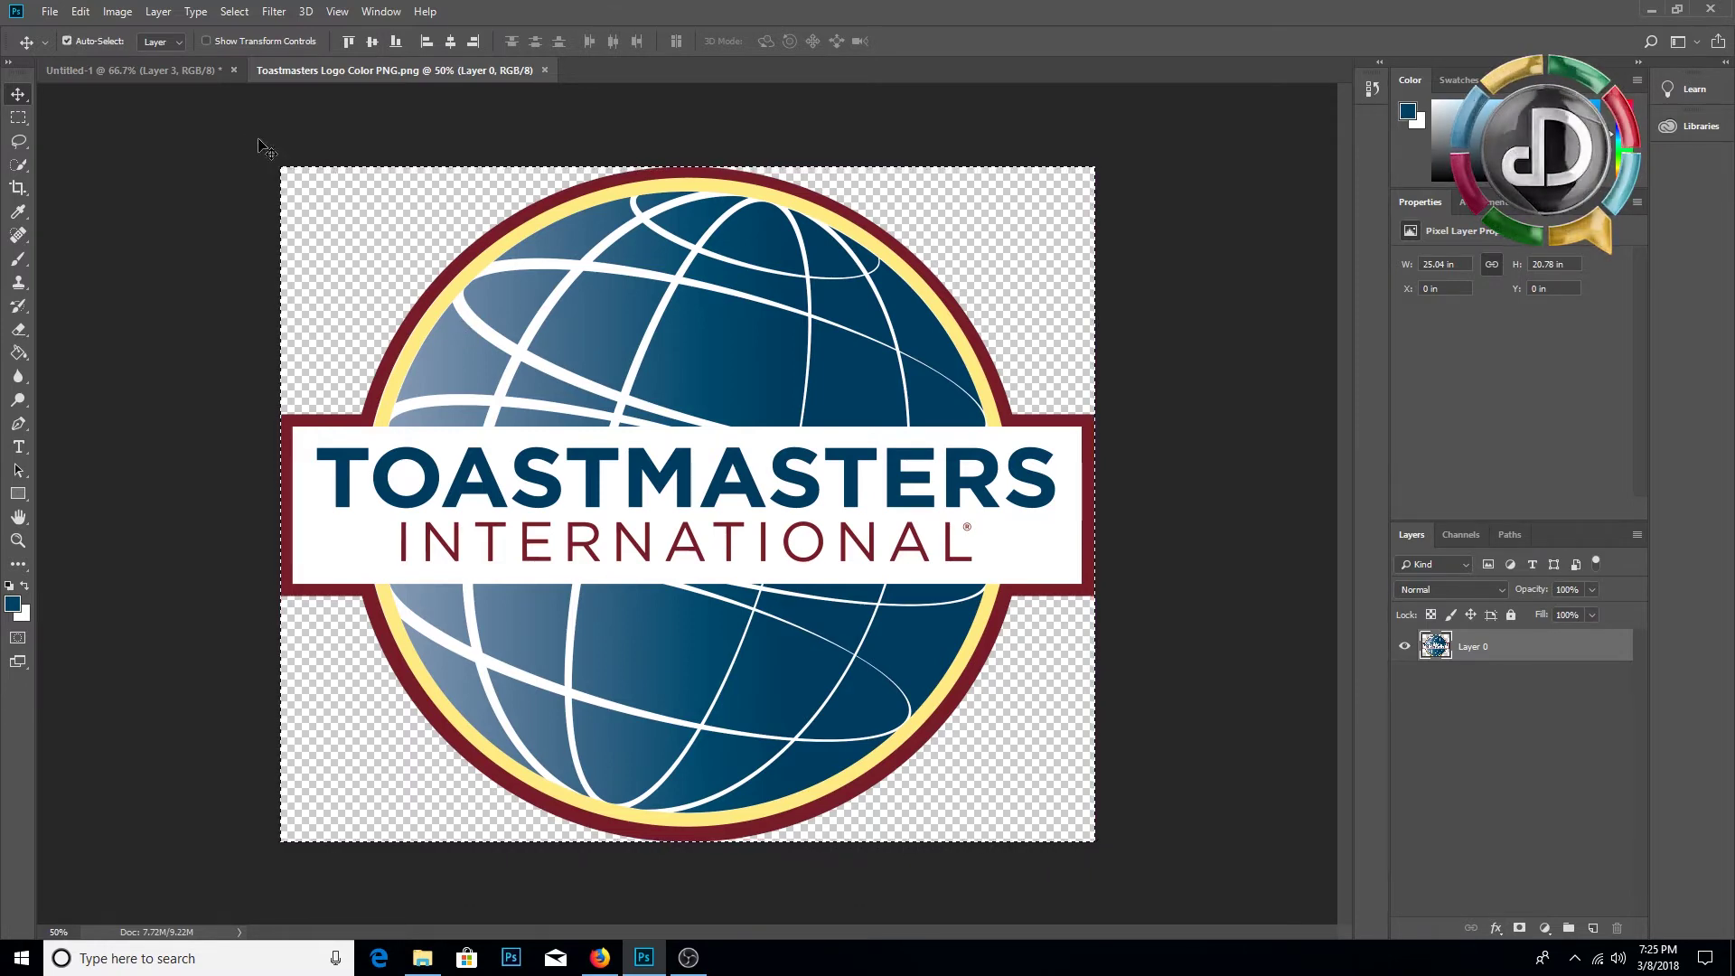
pyautogui.click(92, 70)
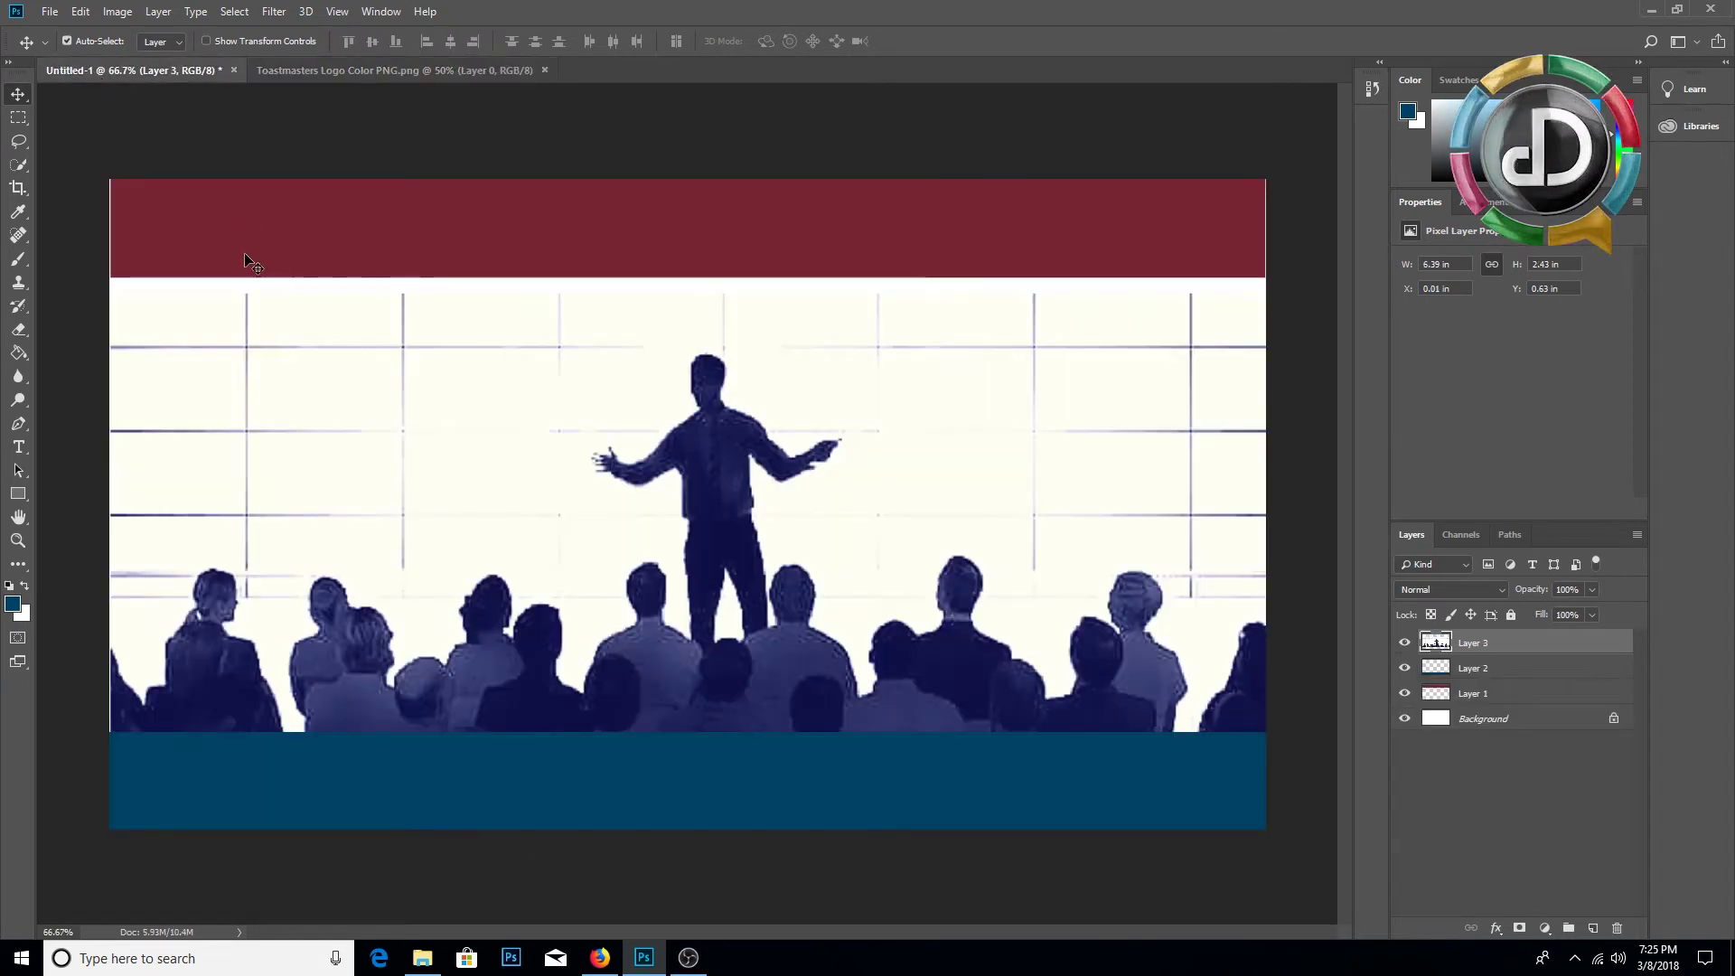
# Step: Paste the logo, shrink it to about a fifth, and move it top-left over the header
pyautogui.hotkey('ctrl', 'v')
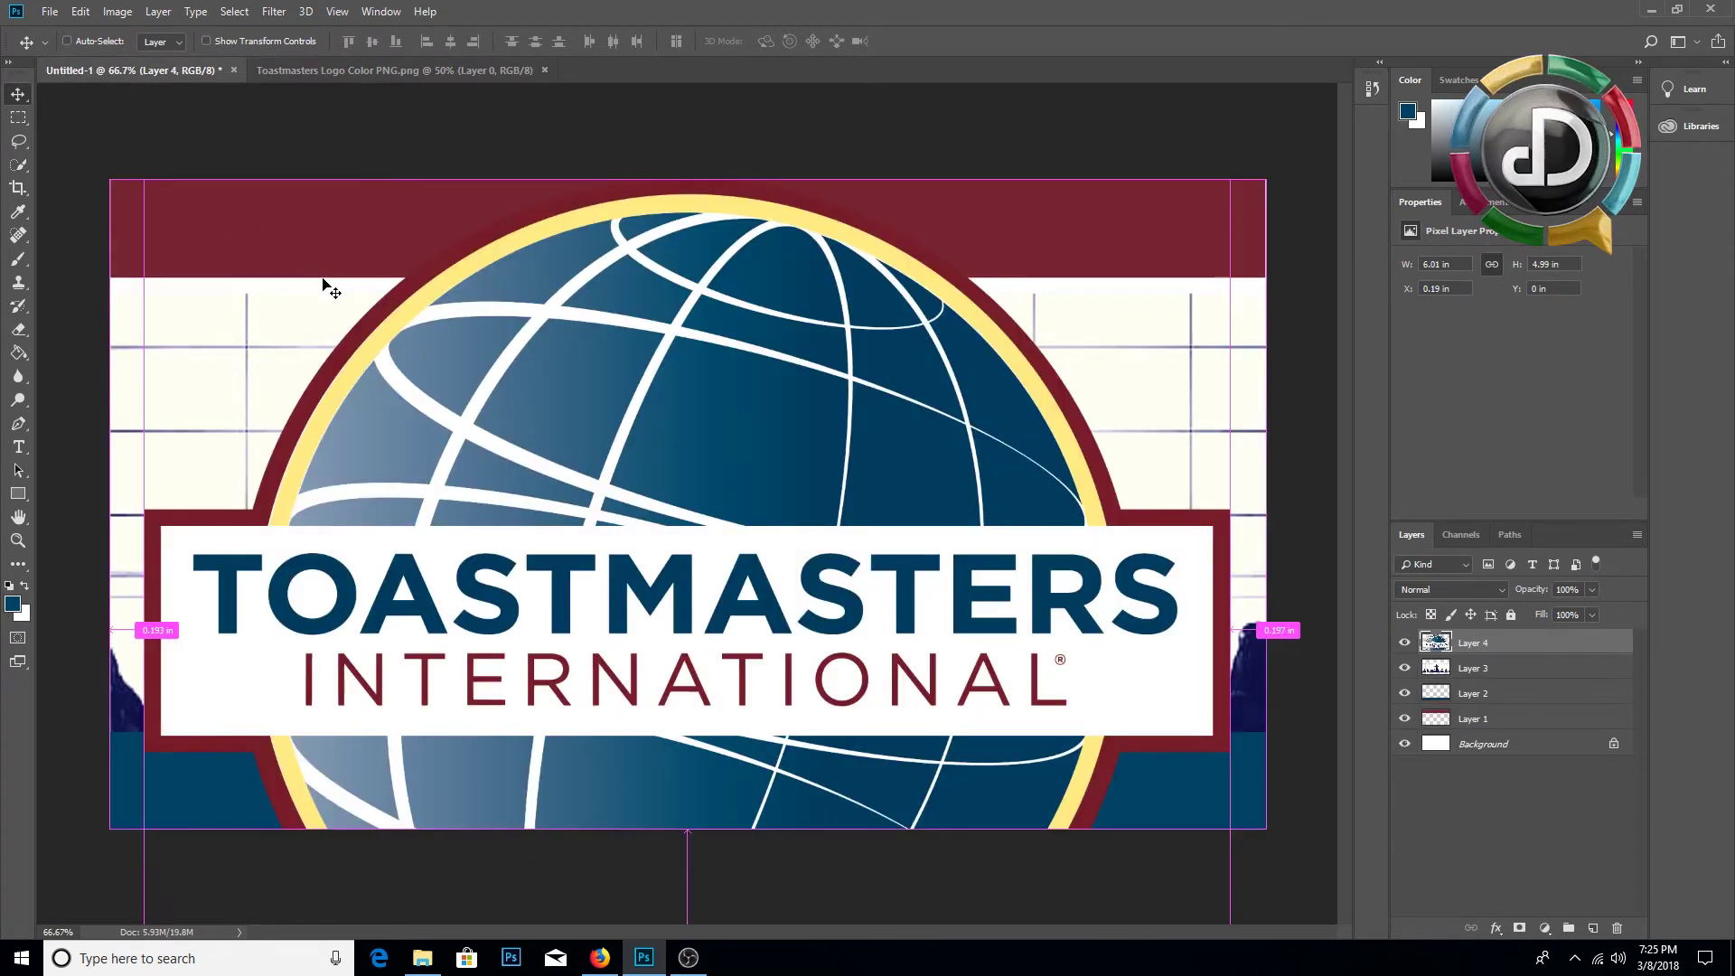
pyautogui.hotkey('ctrl', 't')
pyautogui.moveTo(146, 177); pyautogui.dragTo(173, 265)
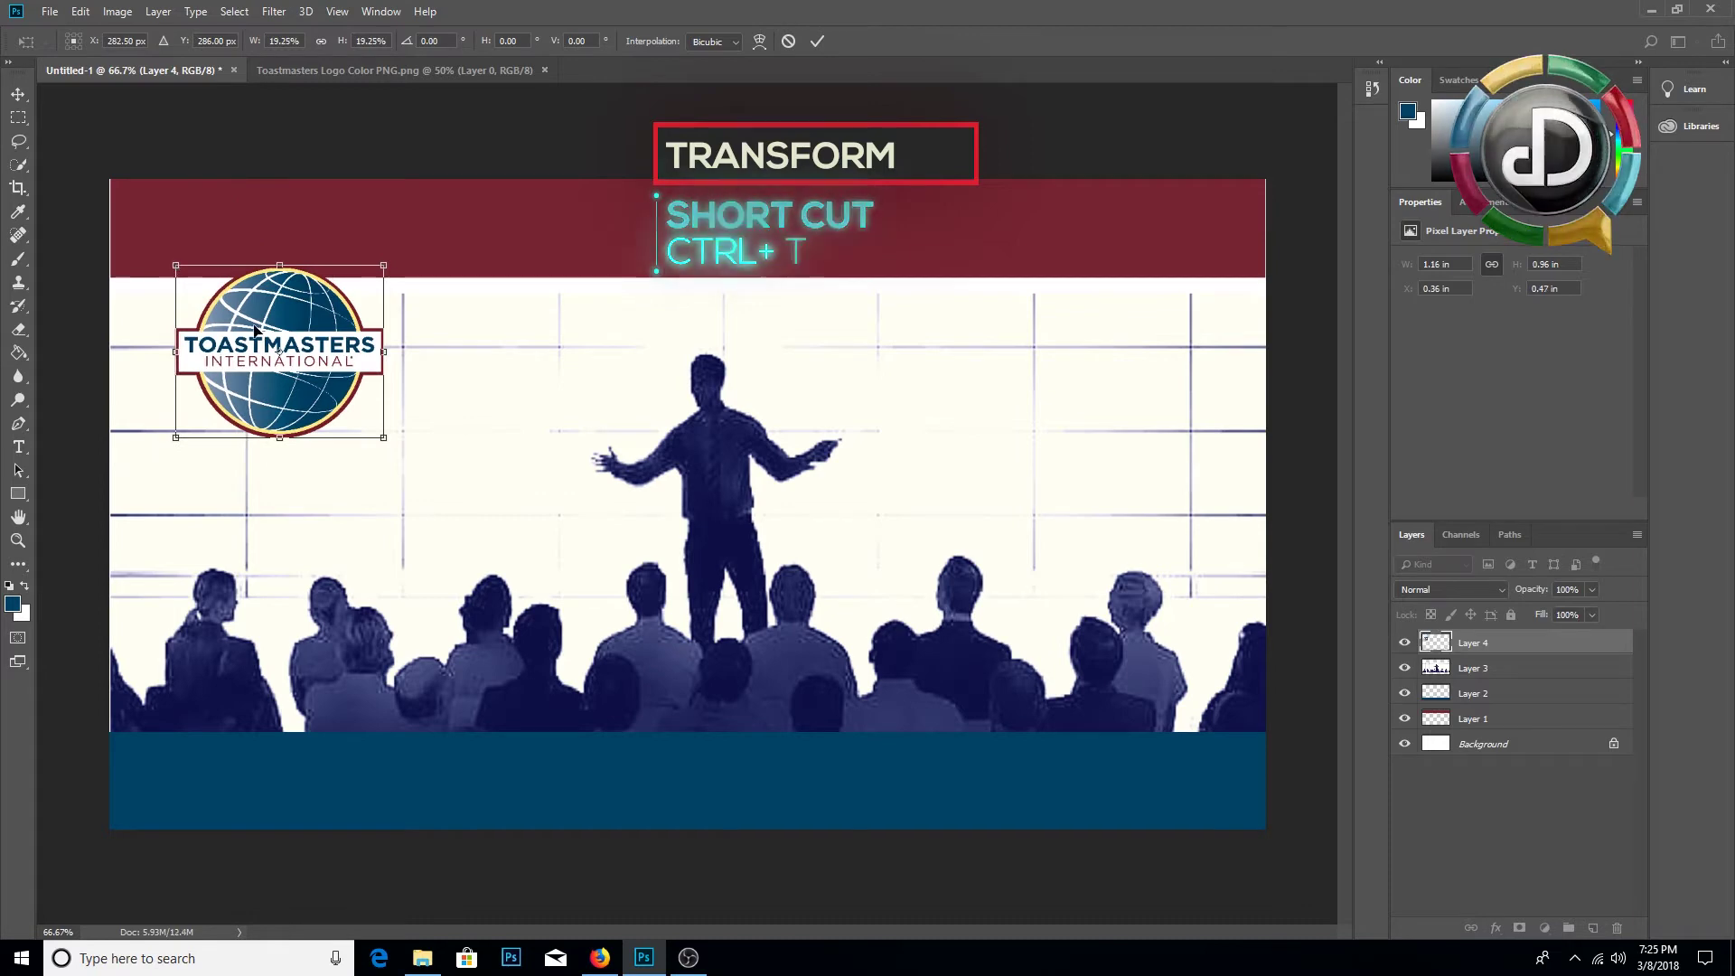
pyautogui.press('Return')
pyautogui.moveTo(254, 327); pyautogui.dragTo(210, 262)
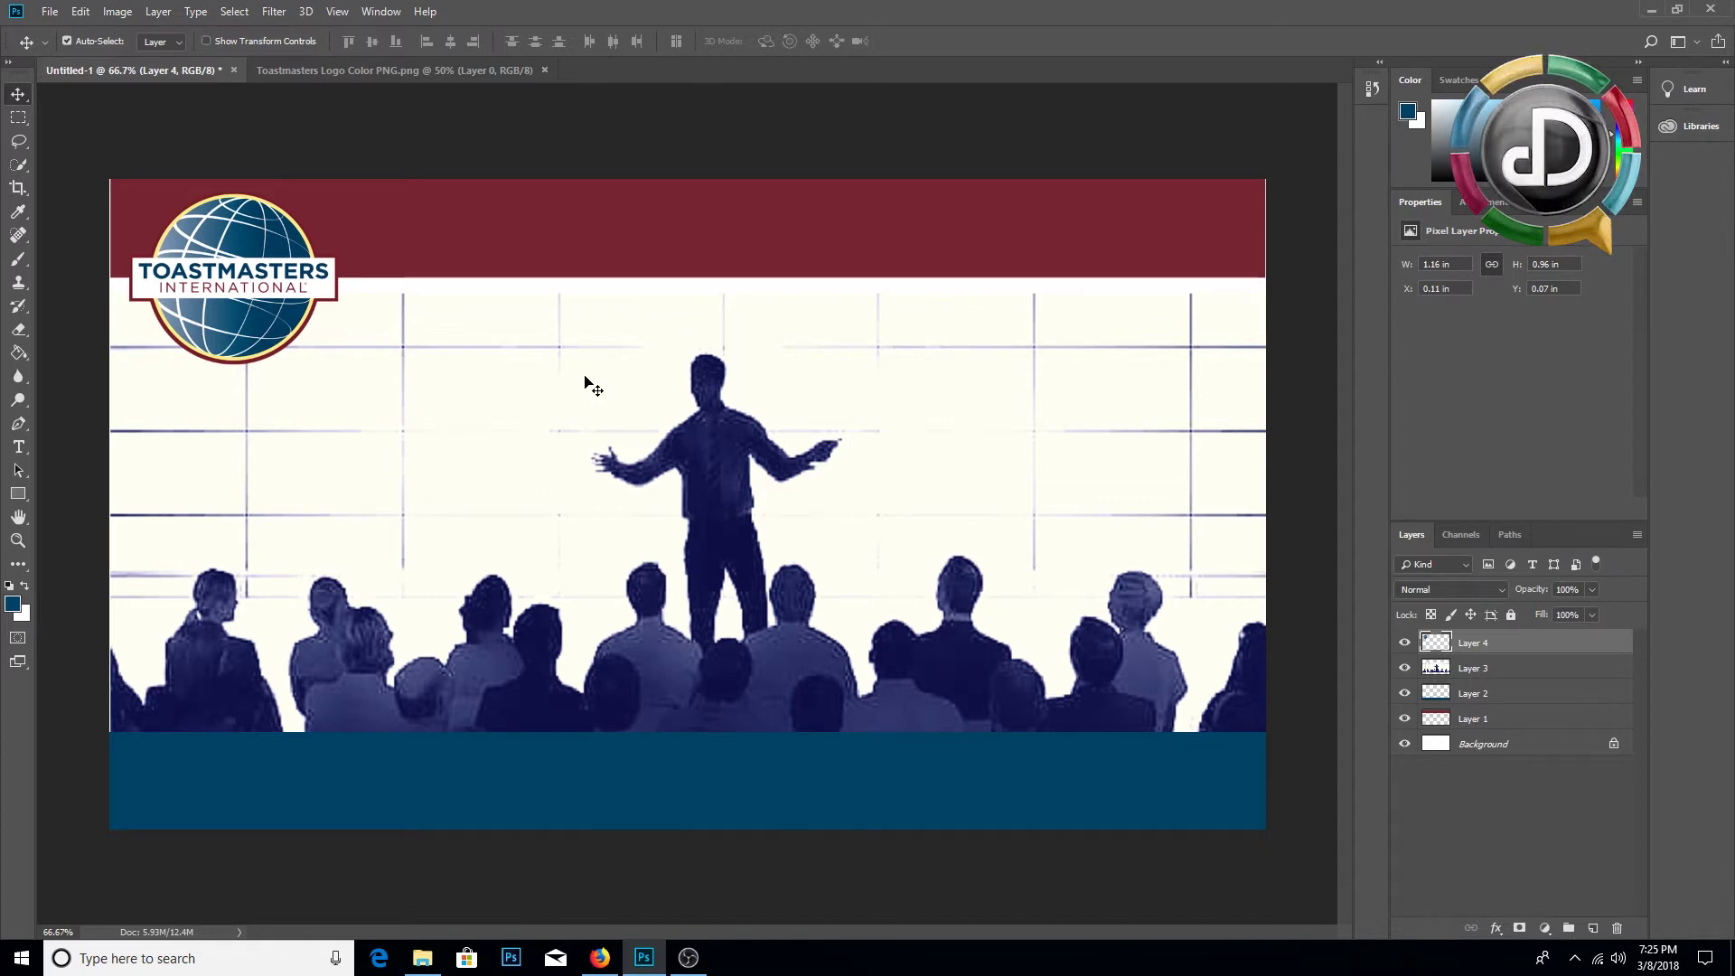
pyautogui.click(598, 958)
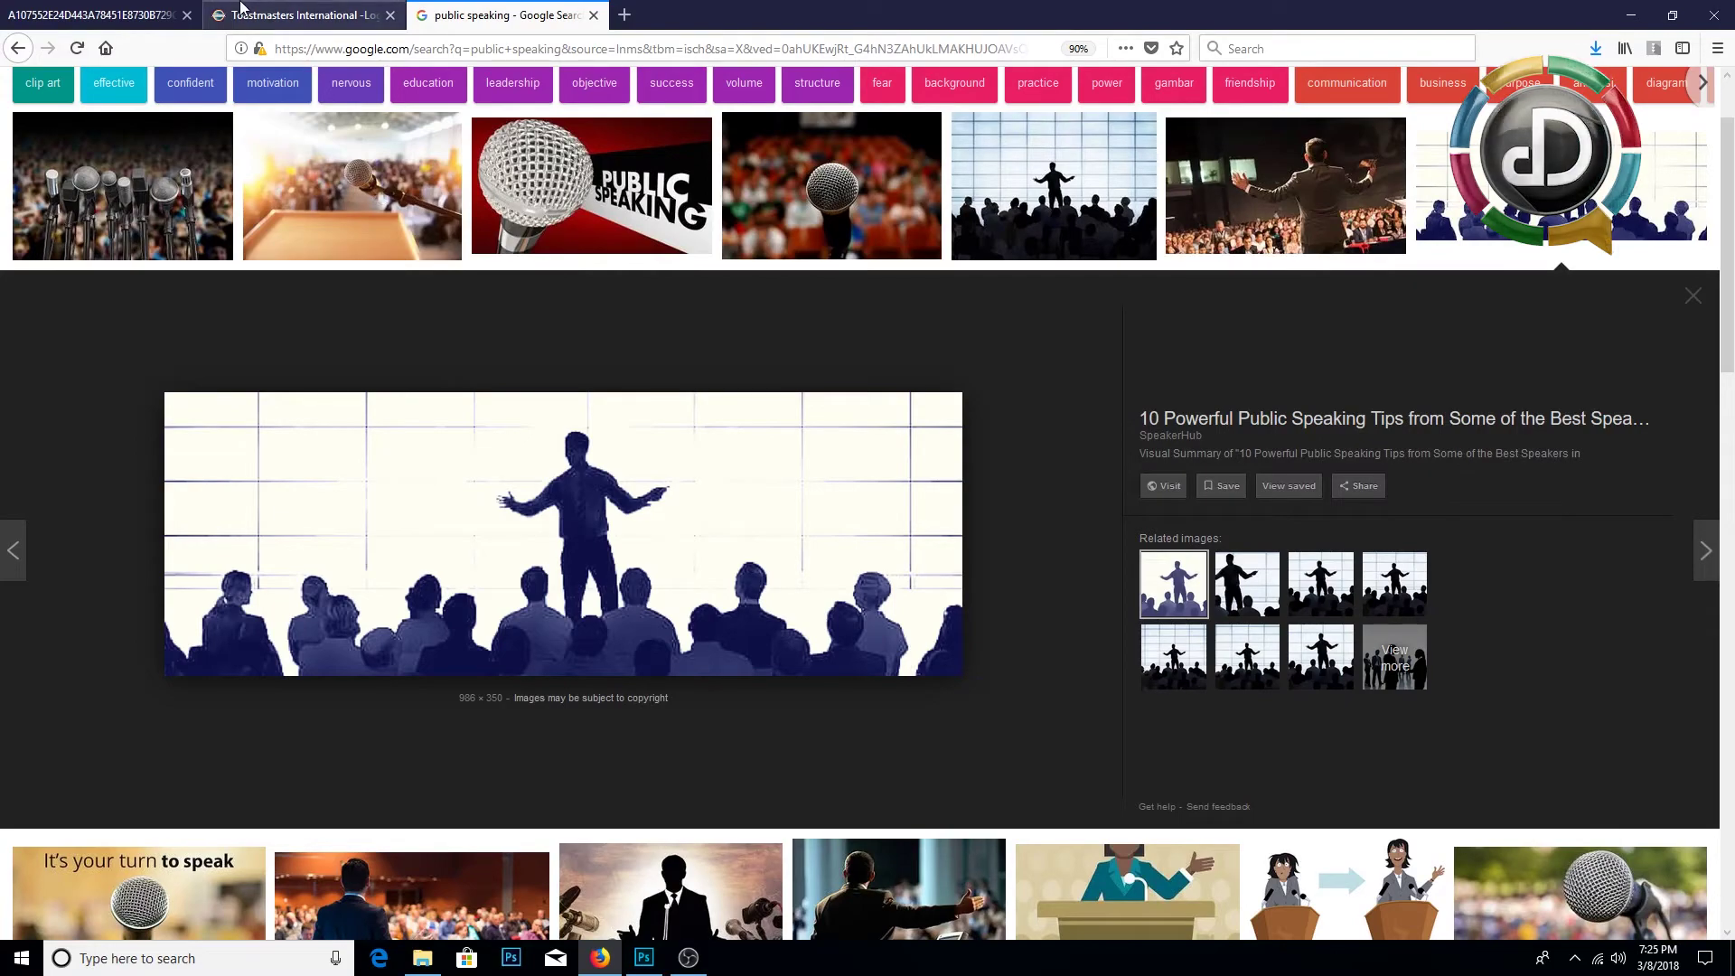
# Step: Find and highlight the Gotham Bold heading on the brand guide's Typography page, then return to Photoshop
pyautogui.click(241, 6)
pyautogui.click(140, 7)
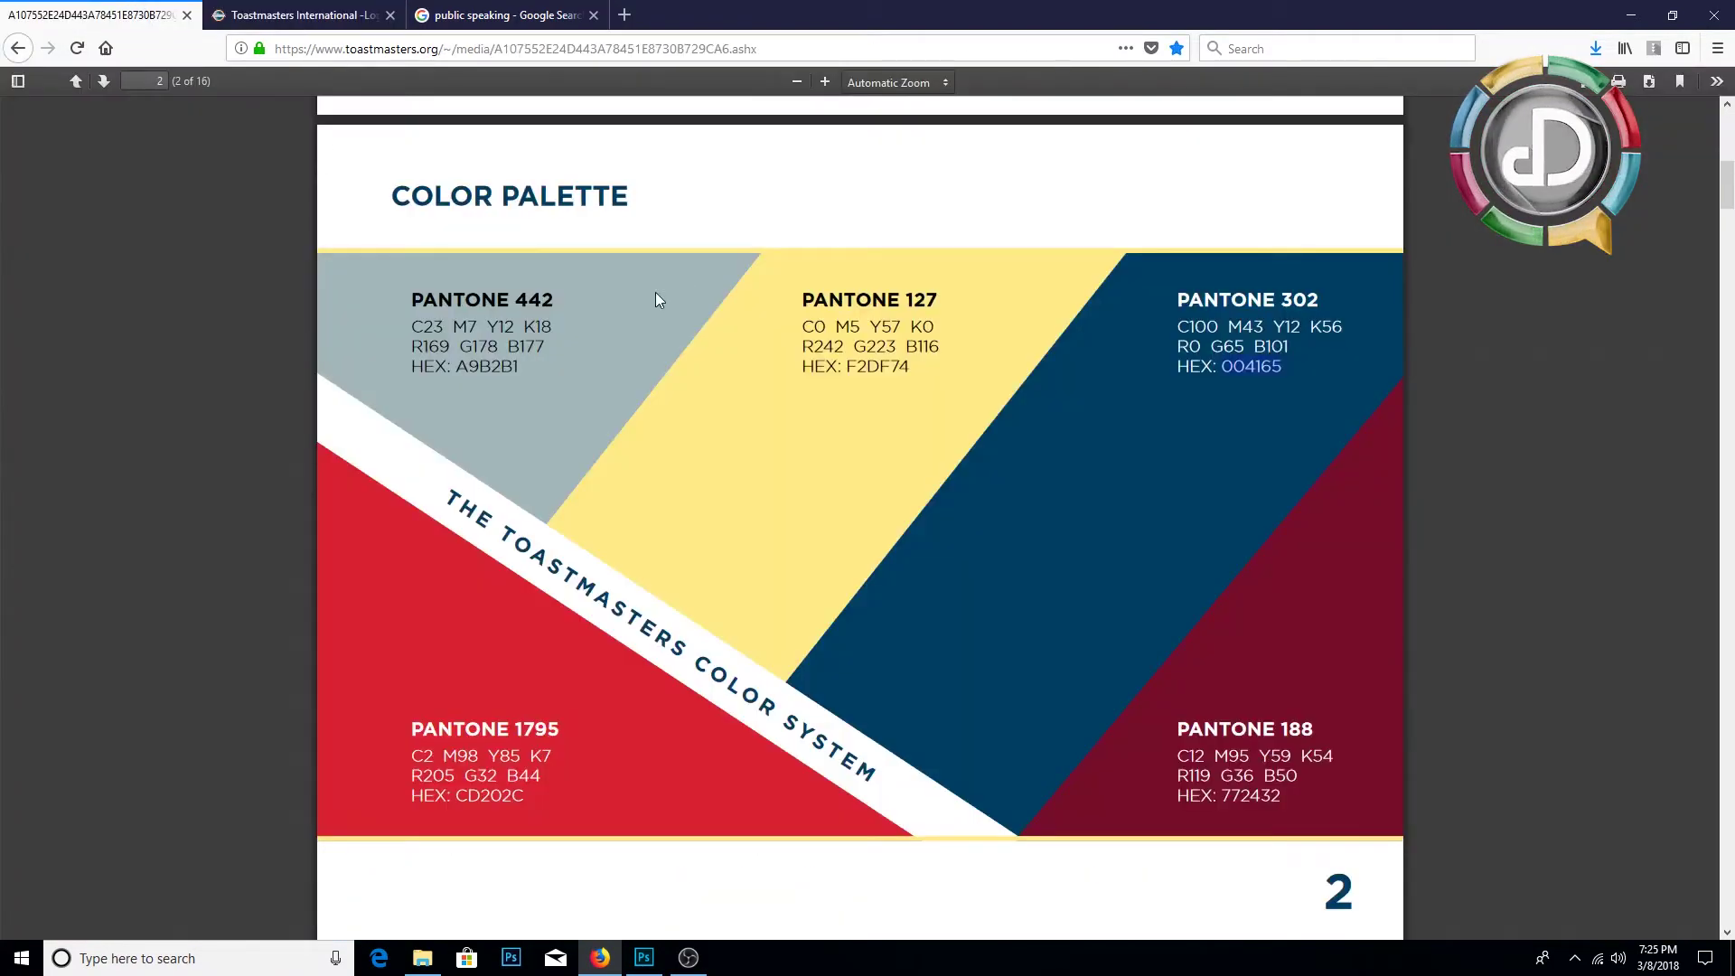
pyautogui.scroll(-20, 735, 316)
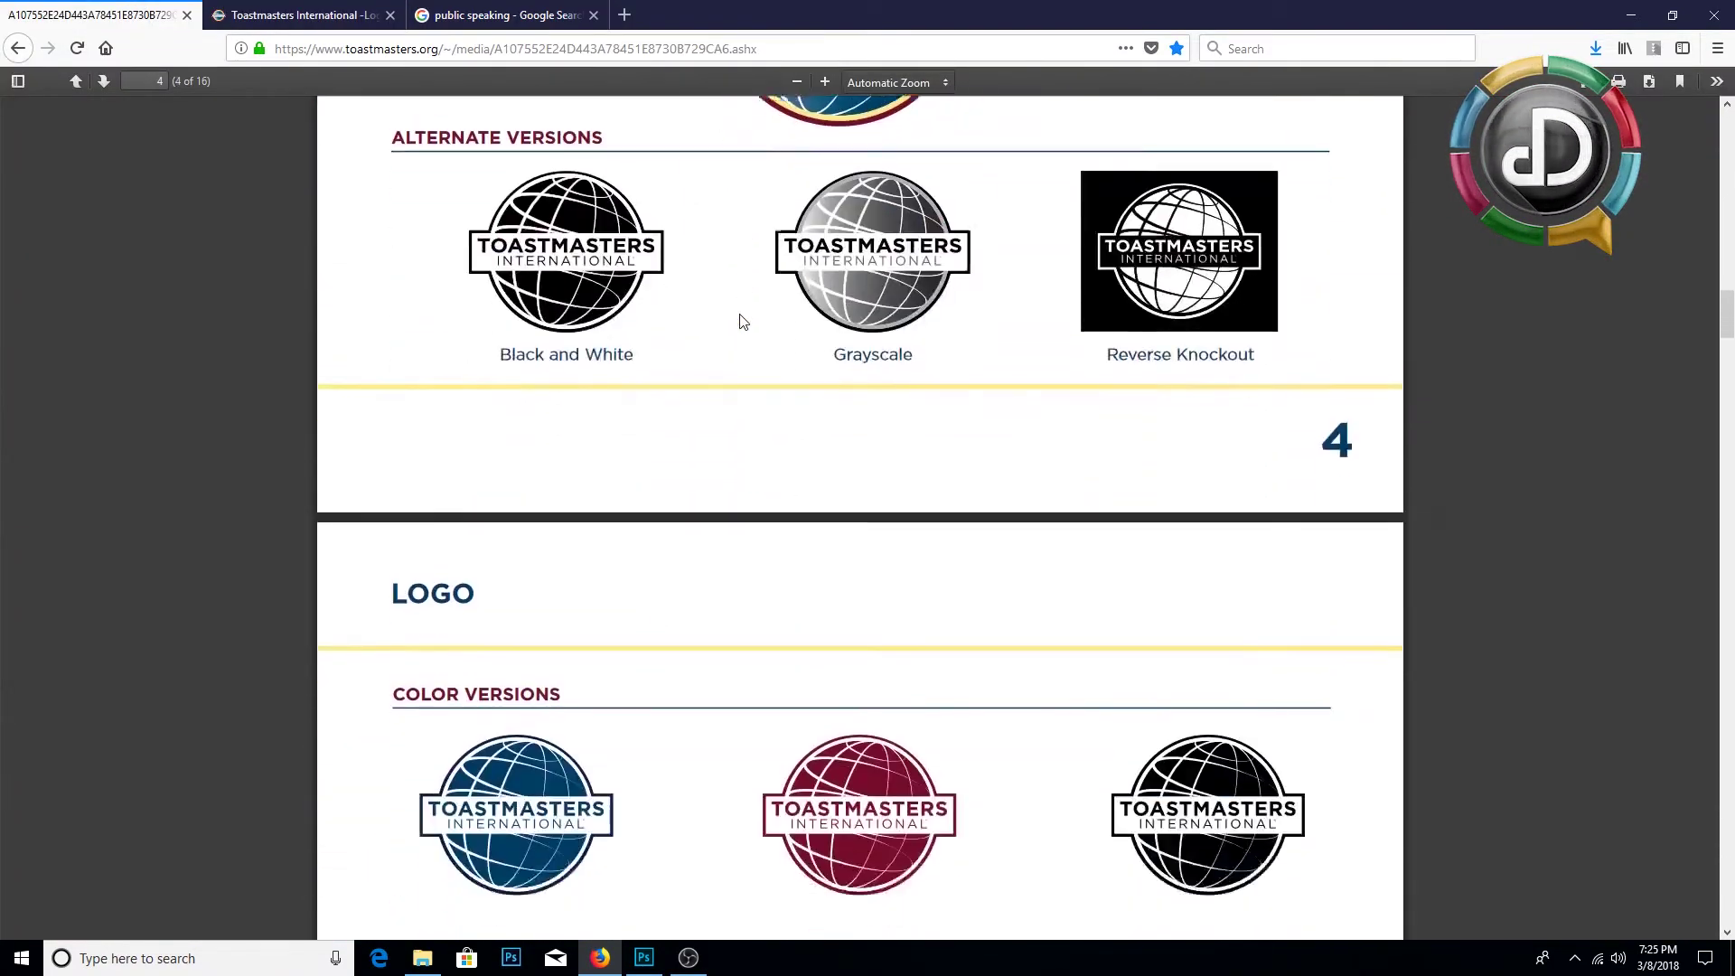
pyautogui.scroll(-20, 740, 321)
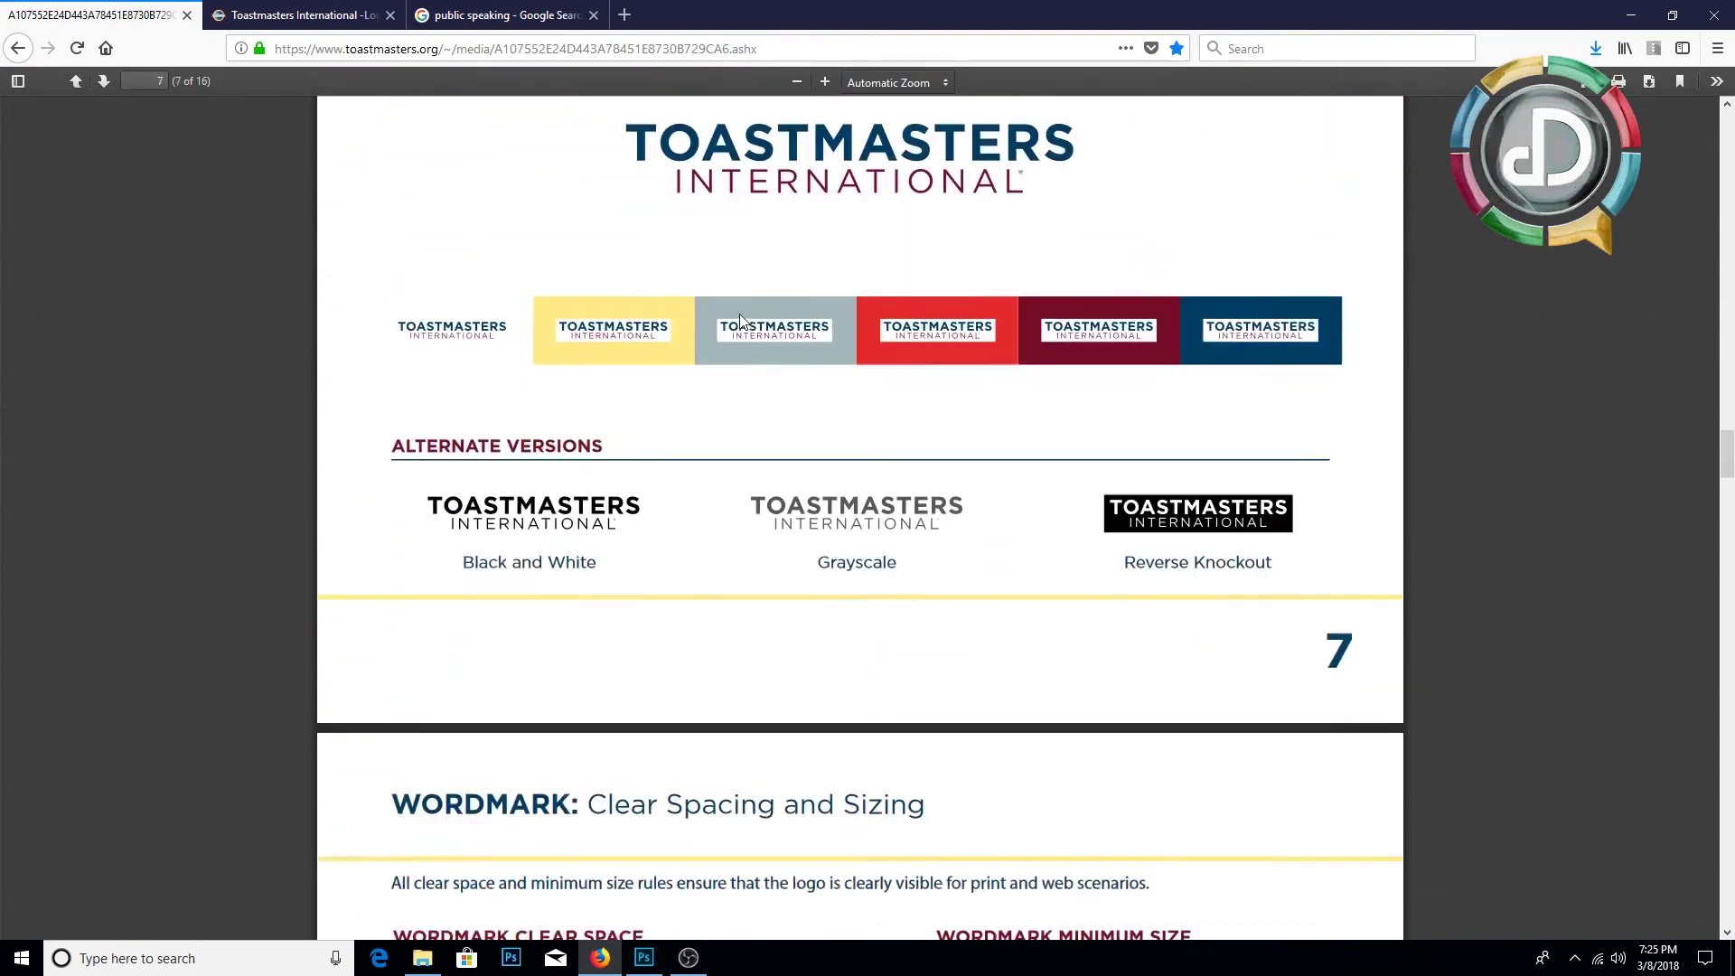
pyautogui.scroll(-20, 741, 322)
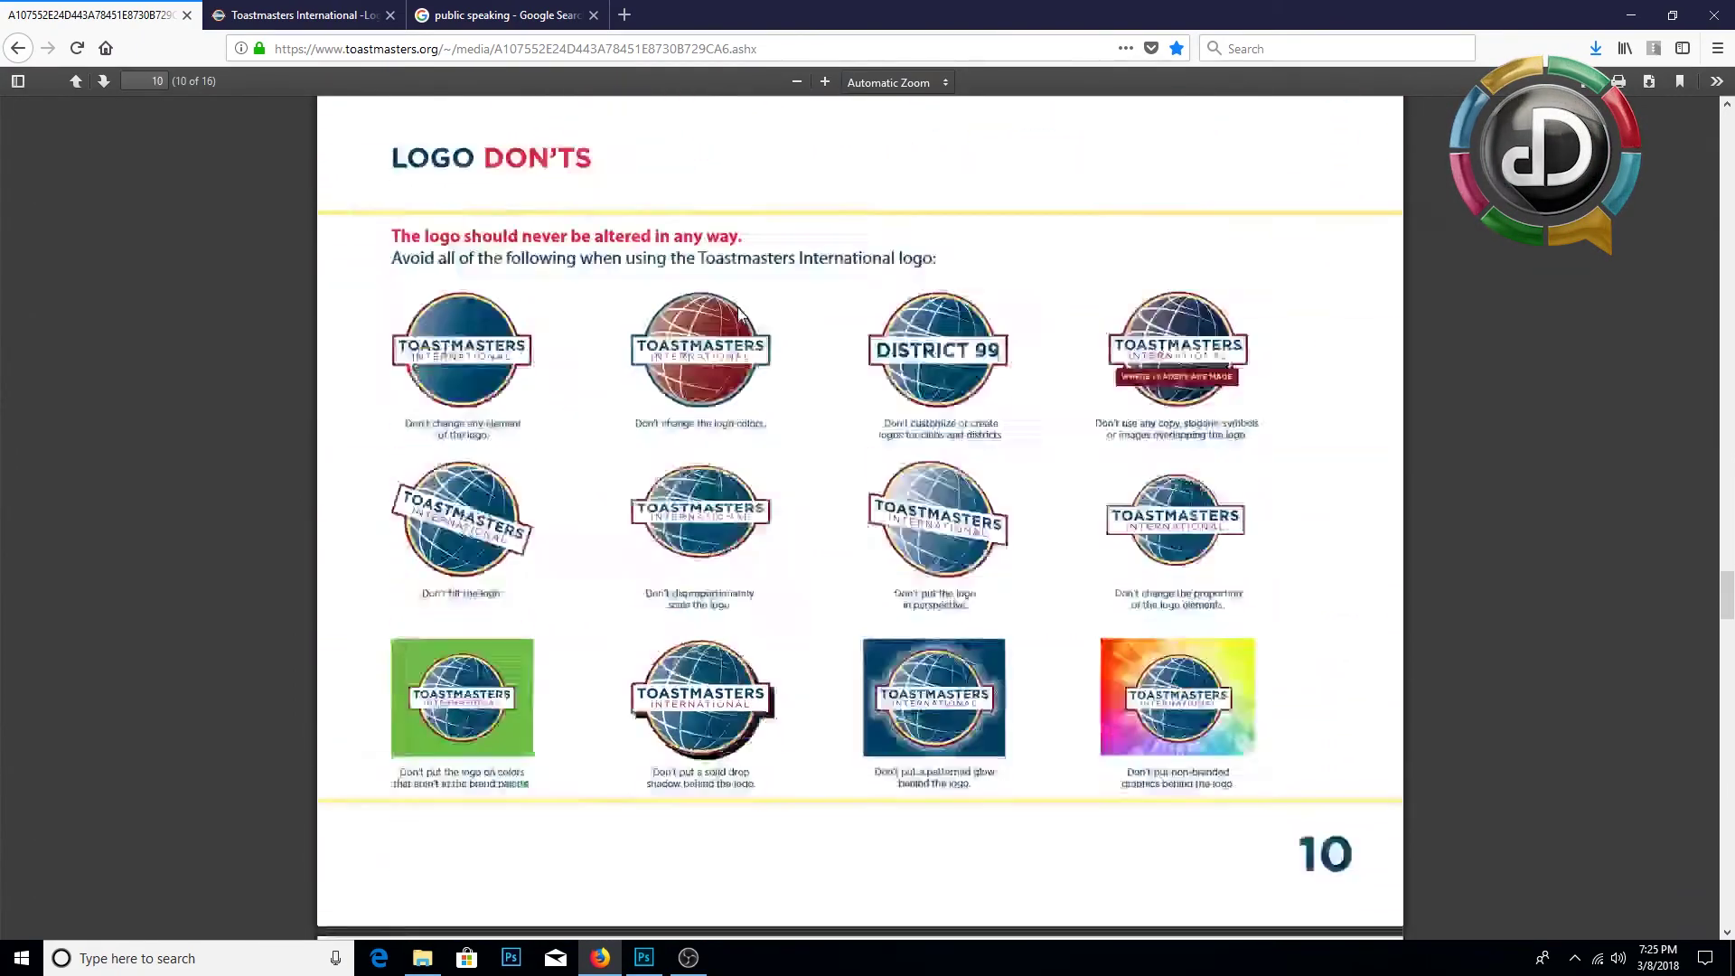
pyautogui.scroll(-20, 739, 312)
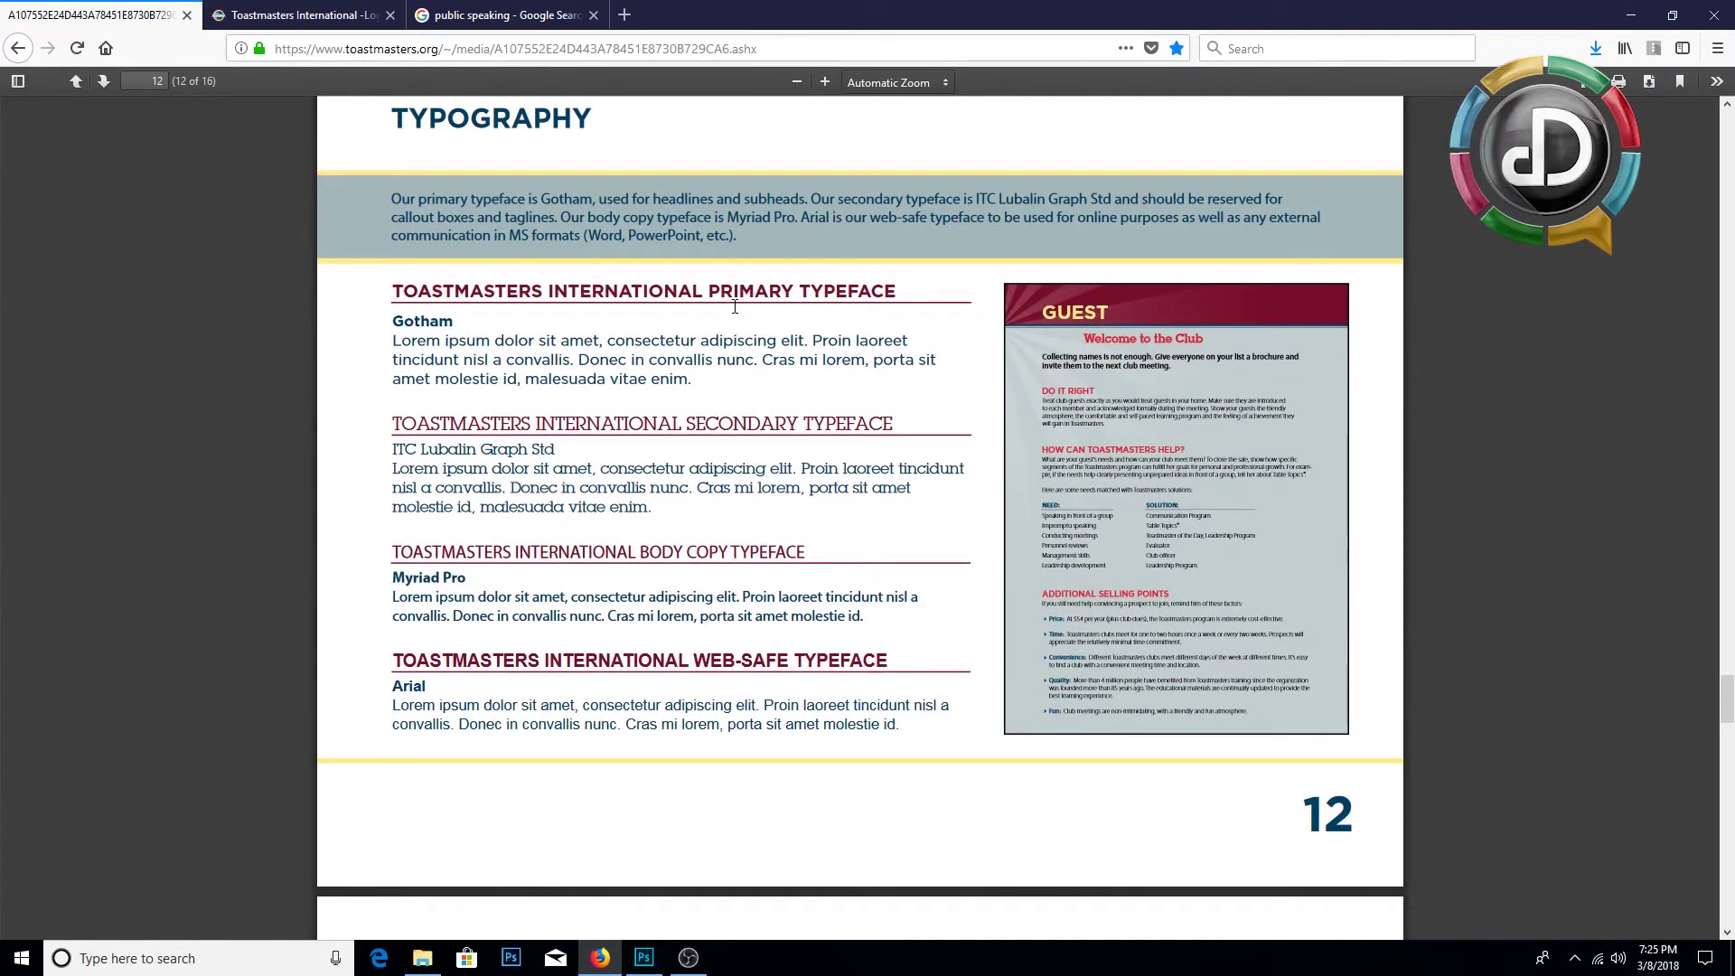
pyautogui.scroll(2, 735, 308)
pyautogui.scroll(-10, 735, 307)
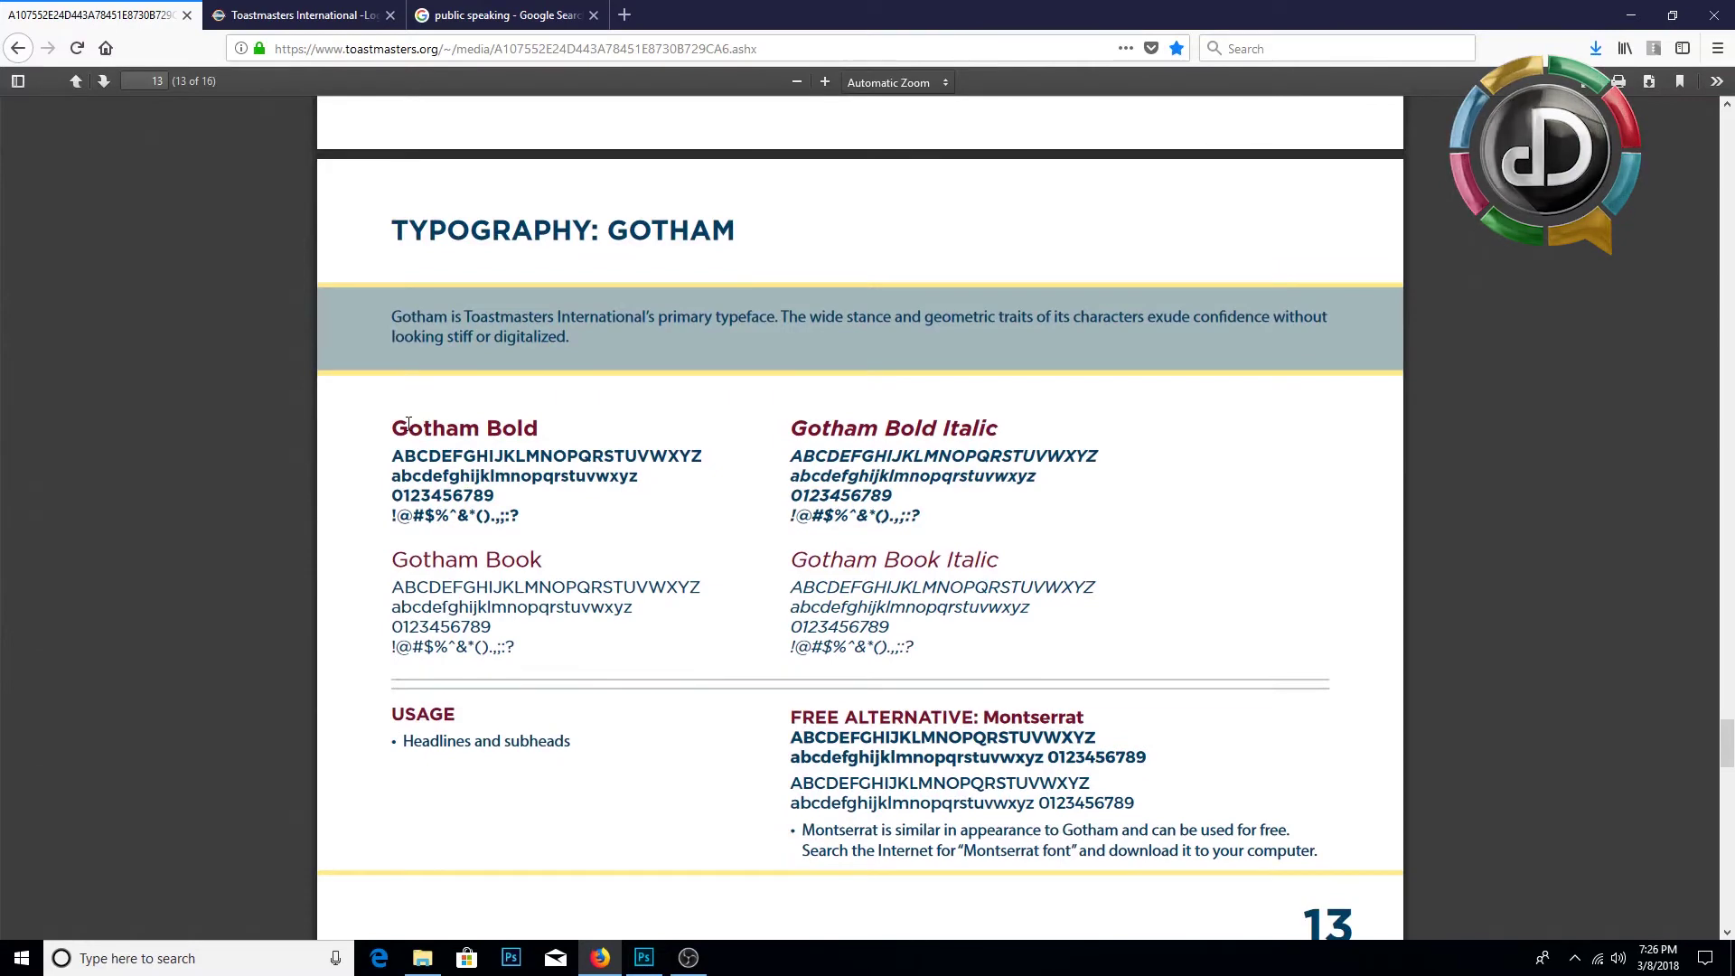
pyautogui.moveTo(400, 424); pyautogui.dragTo(546, 439)
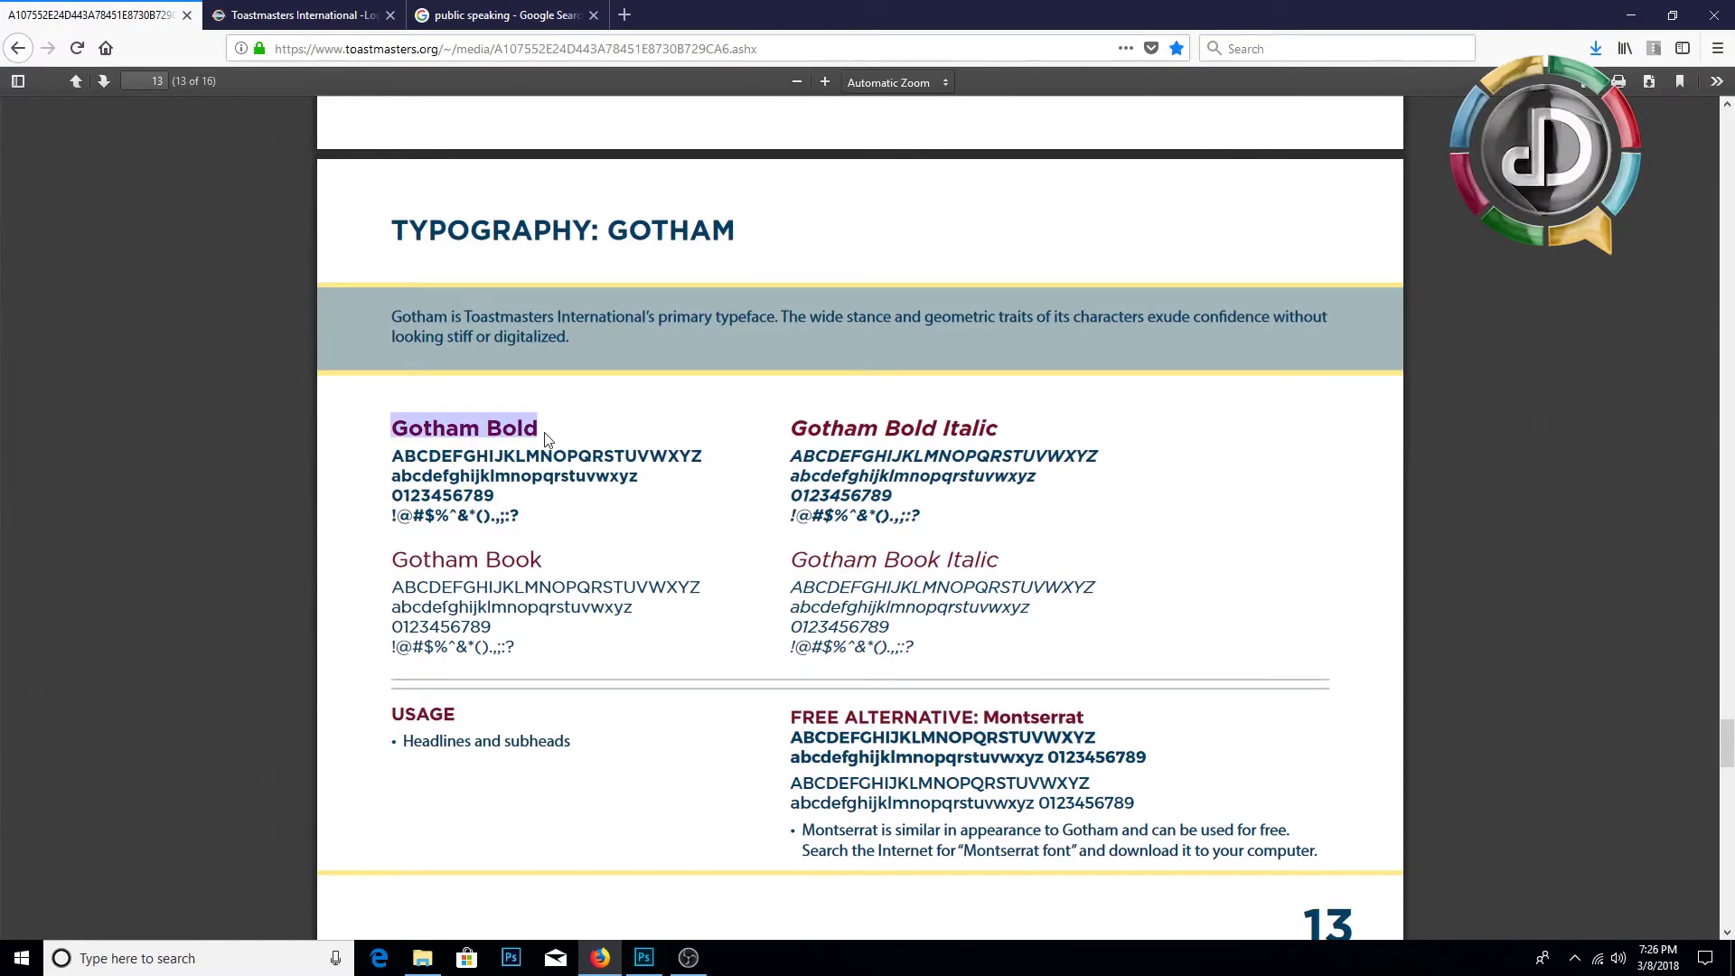
pyautogui.click(636, 965)
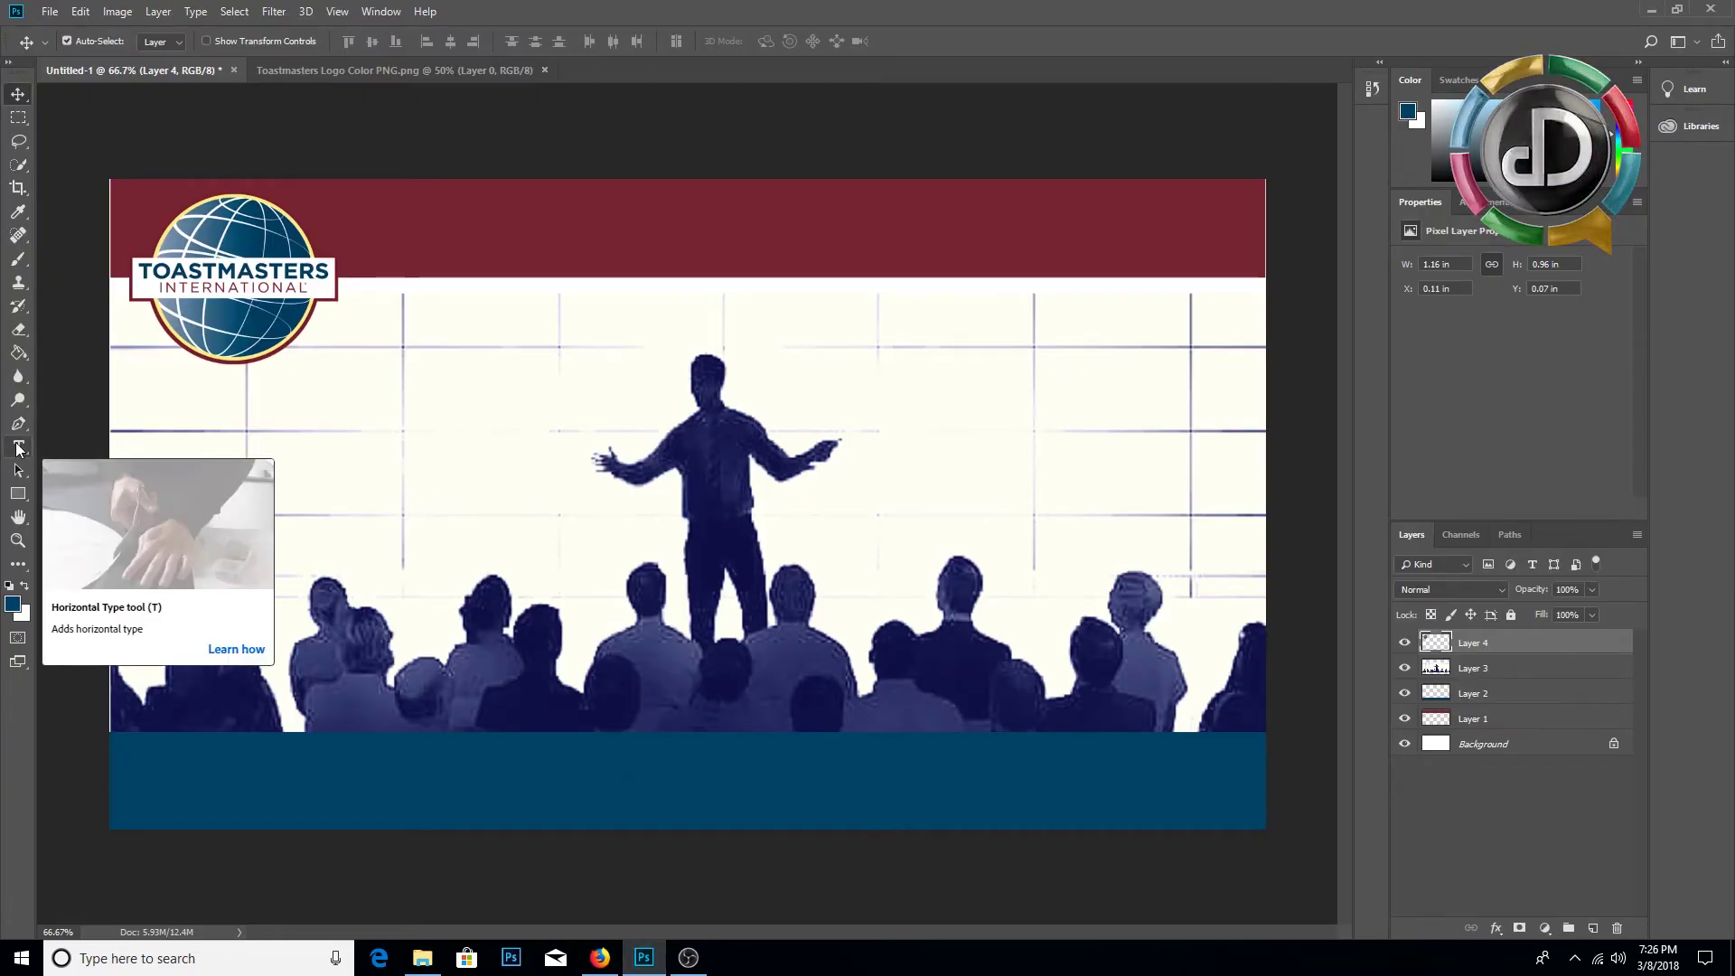
# Step: Draw a text box across the burgundy header and set its font to Gotham Bold
pyautogui.click(18, 447)
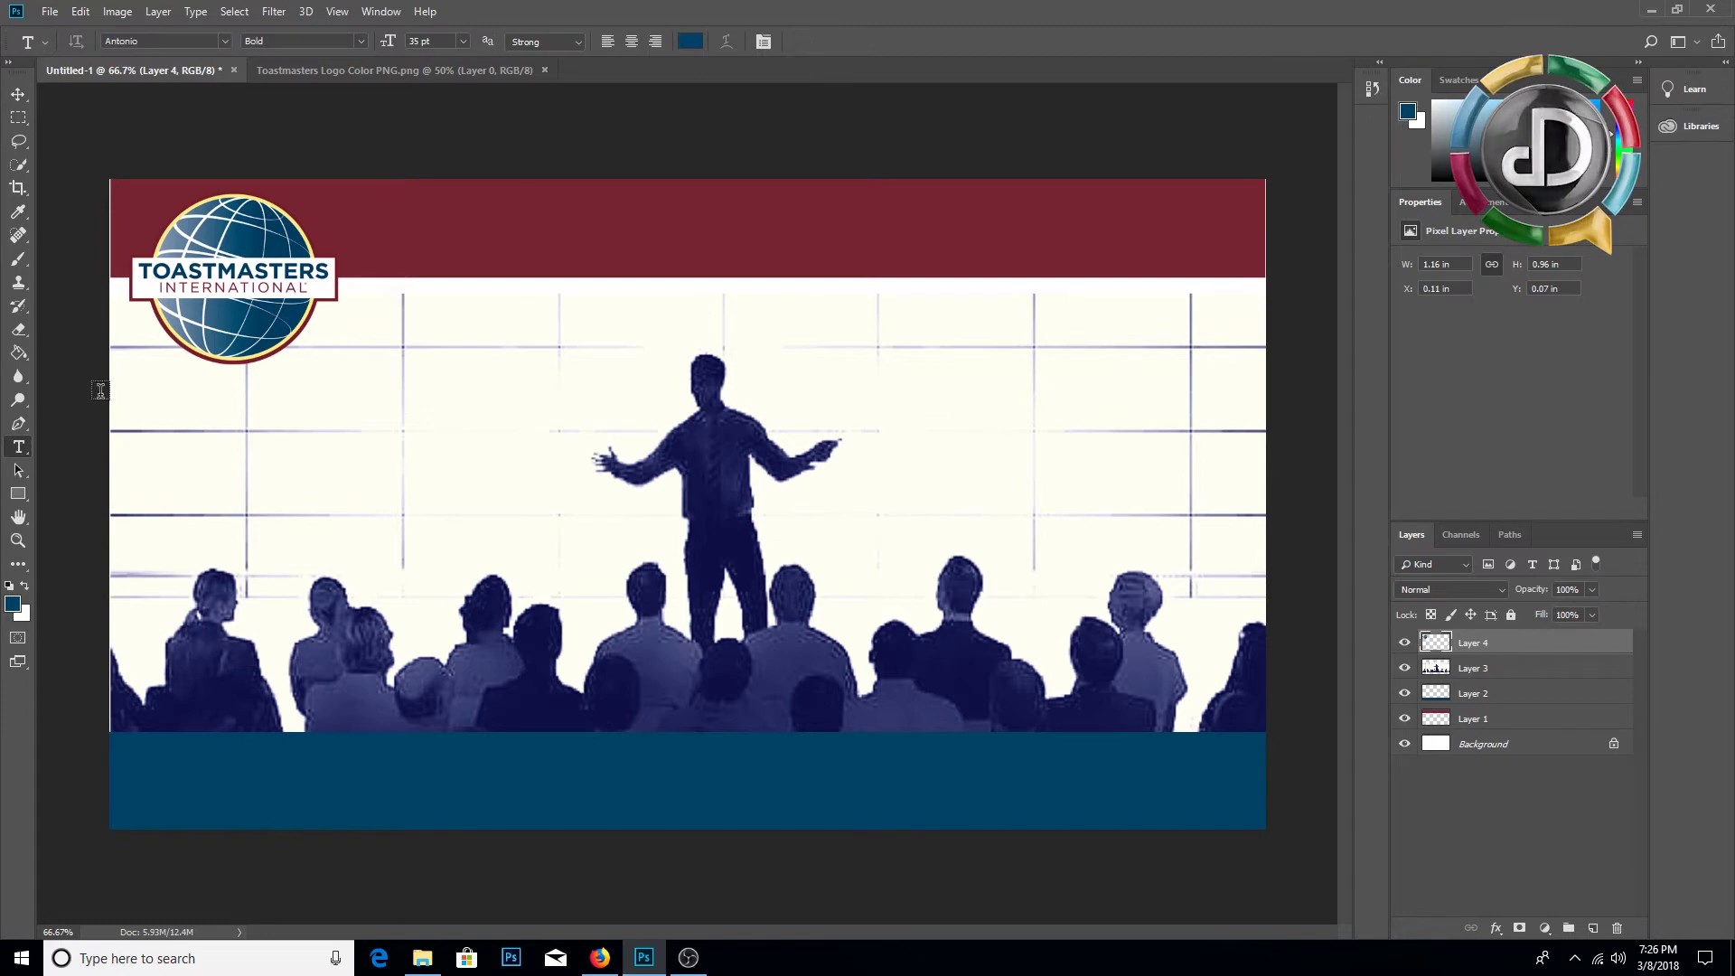
pyautogui.moveTo(365, 205); pyautogui.dragTo(1219, 256)
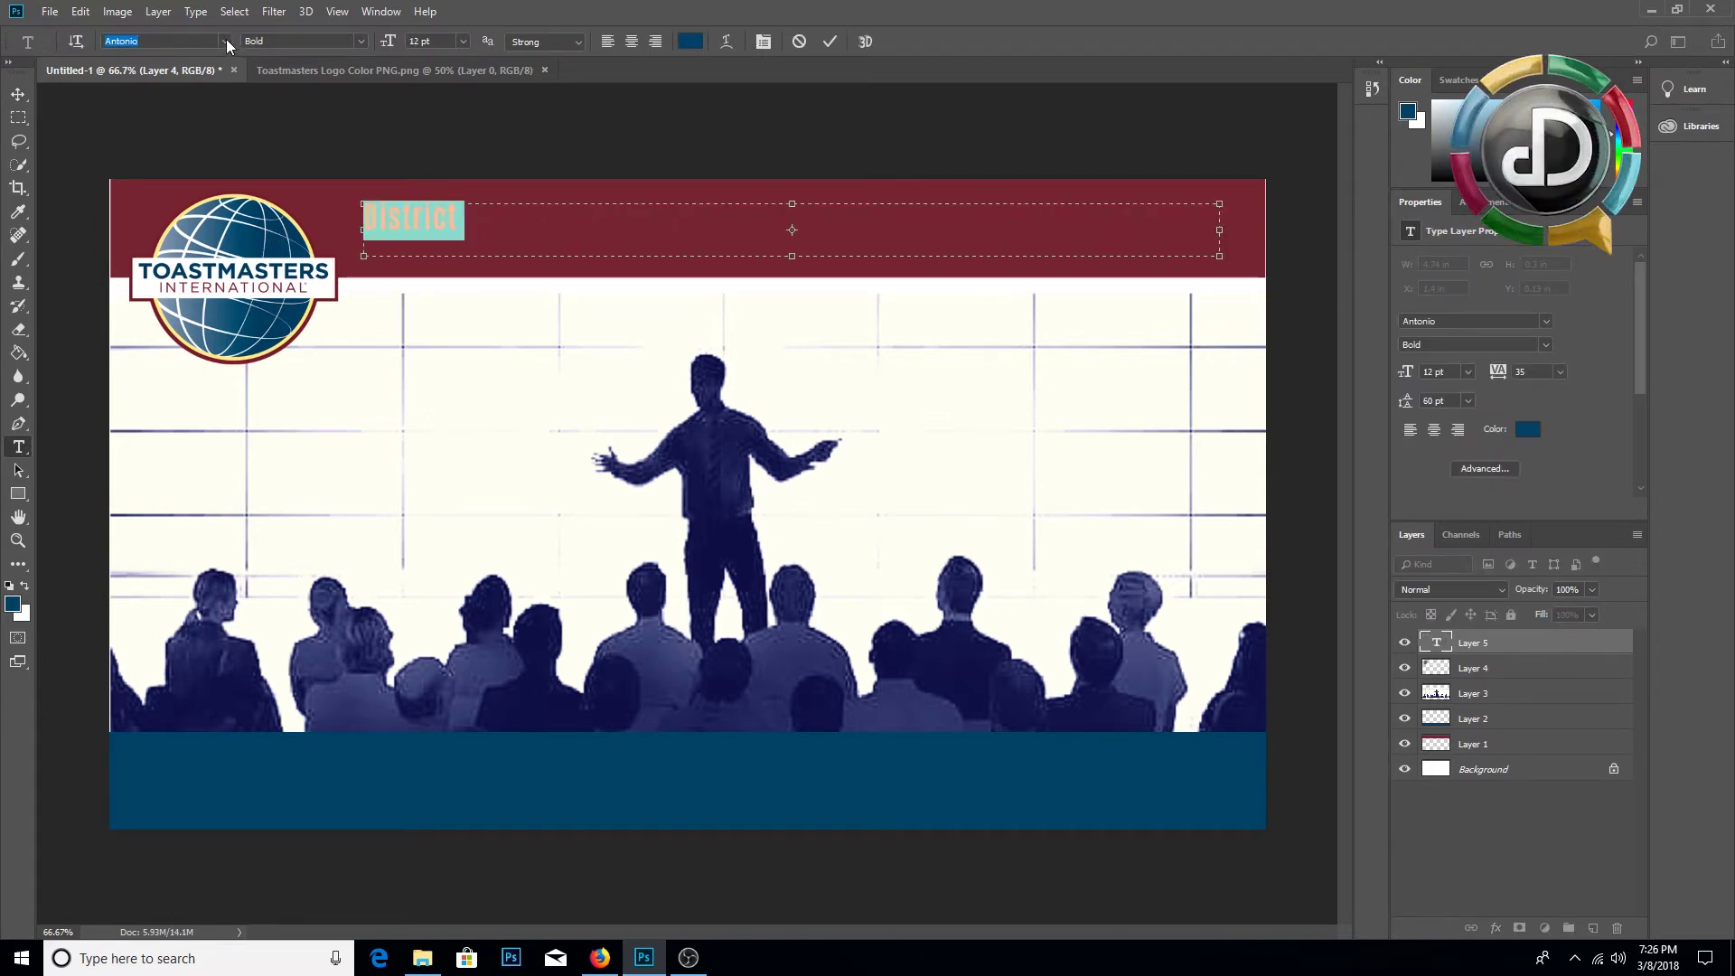
pyautogui.click(227, 41)
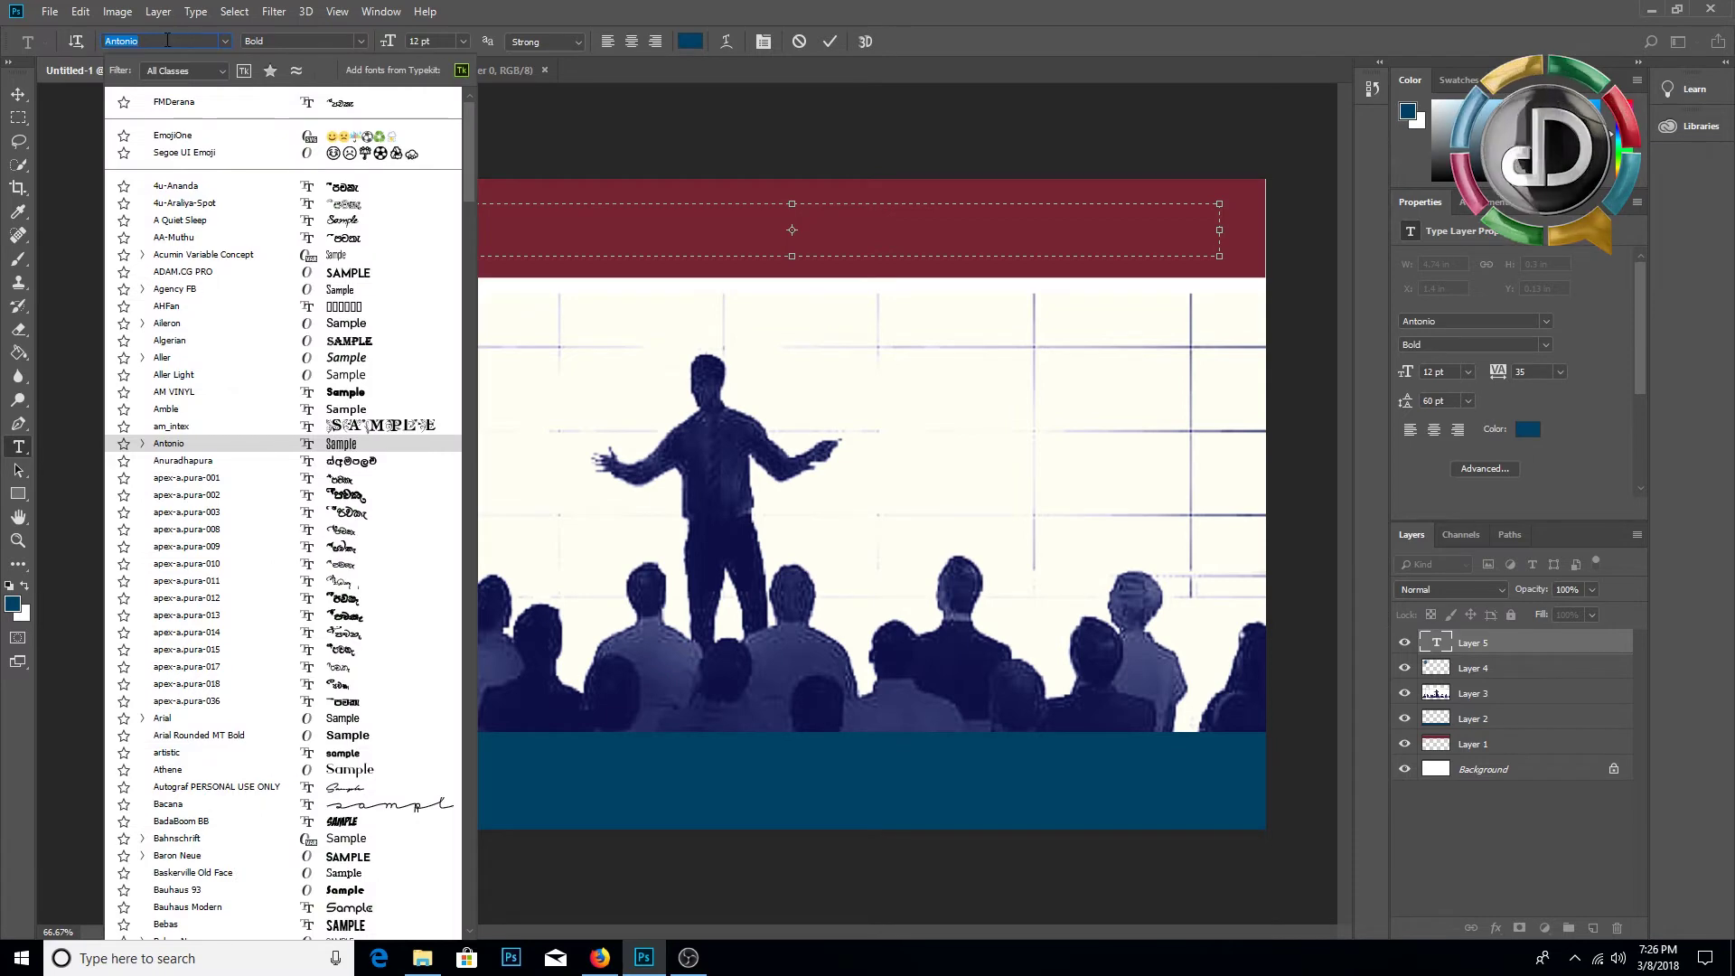
pyautogui.write('go')
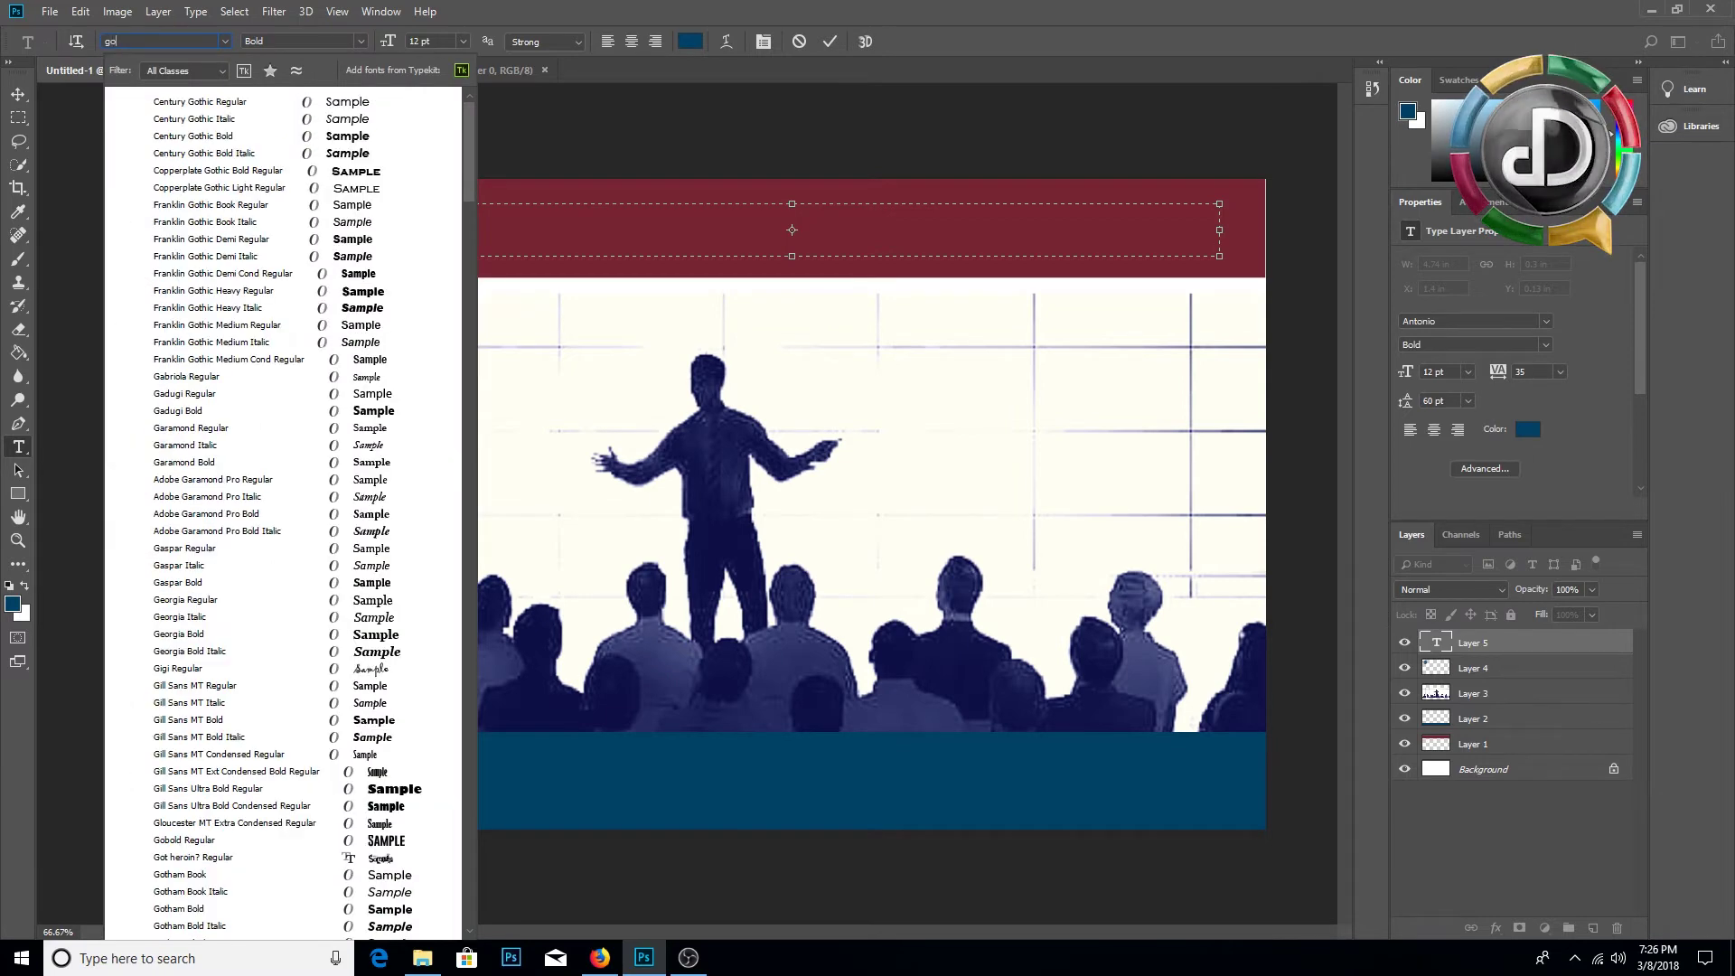
pyautogui.write('tham')
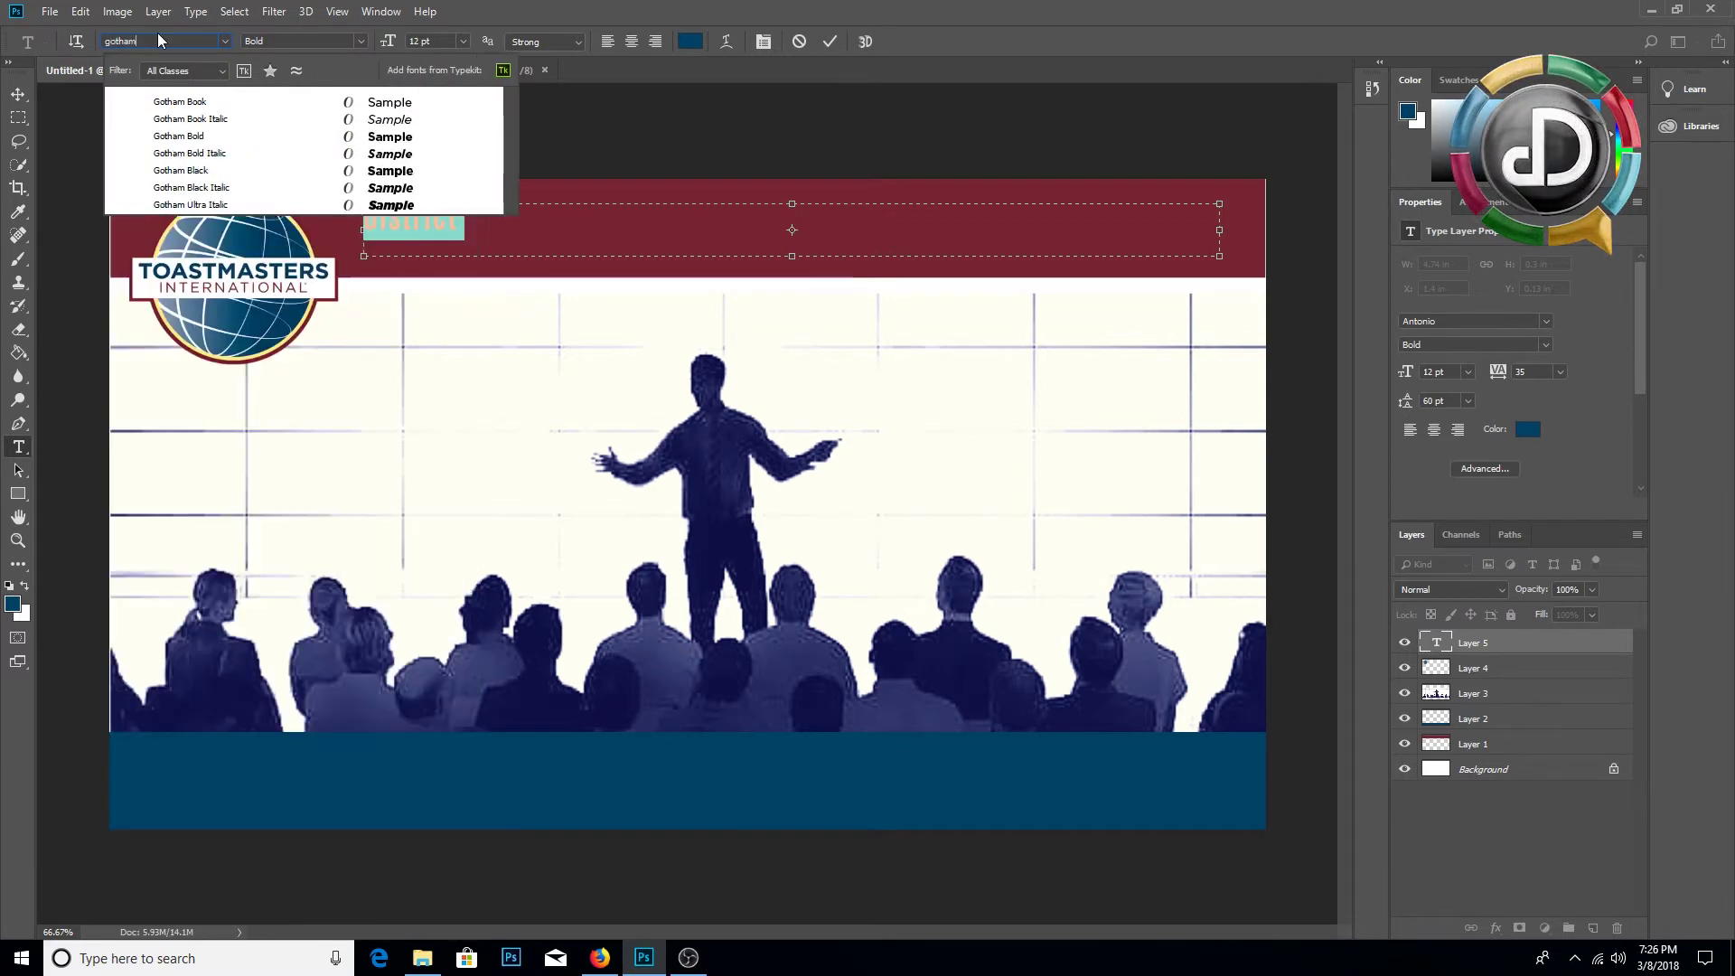
pyautogui.click(193, 138)
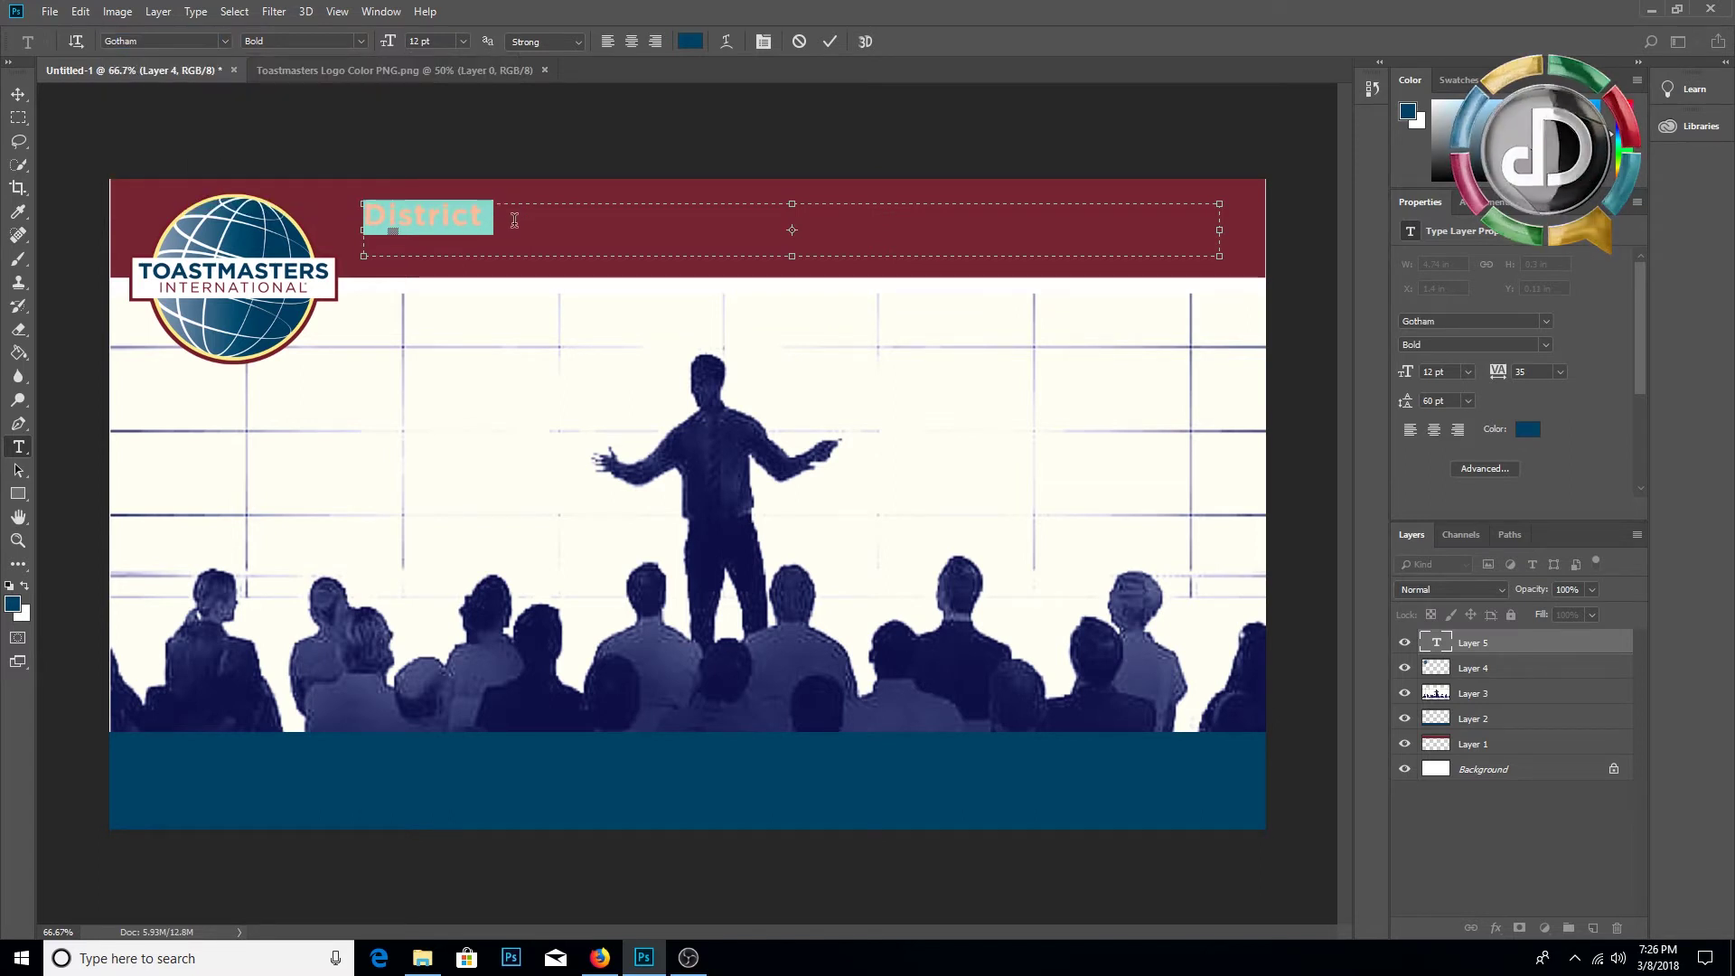
# Step: Type 'DISTRICT 105 | DIVISION C | AREA 10' in the header box and select it
pyautogui.click(514, 221)
pyautogui.write('DISTRICT 105')
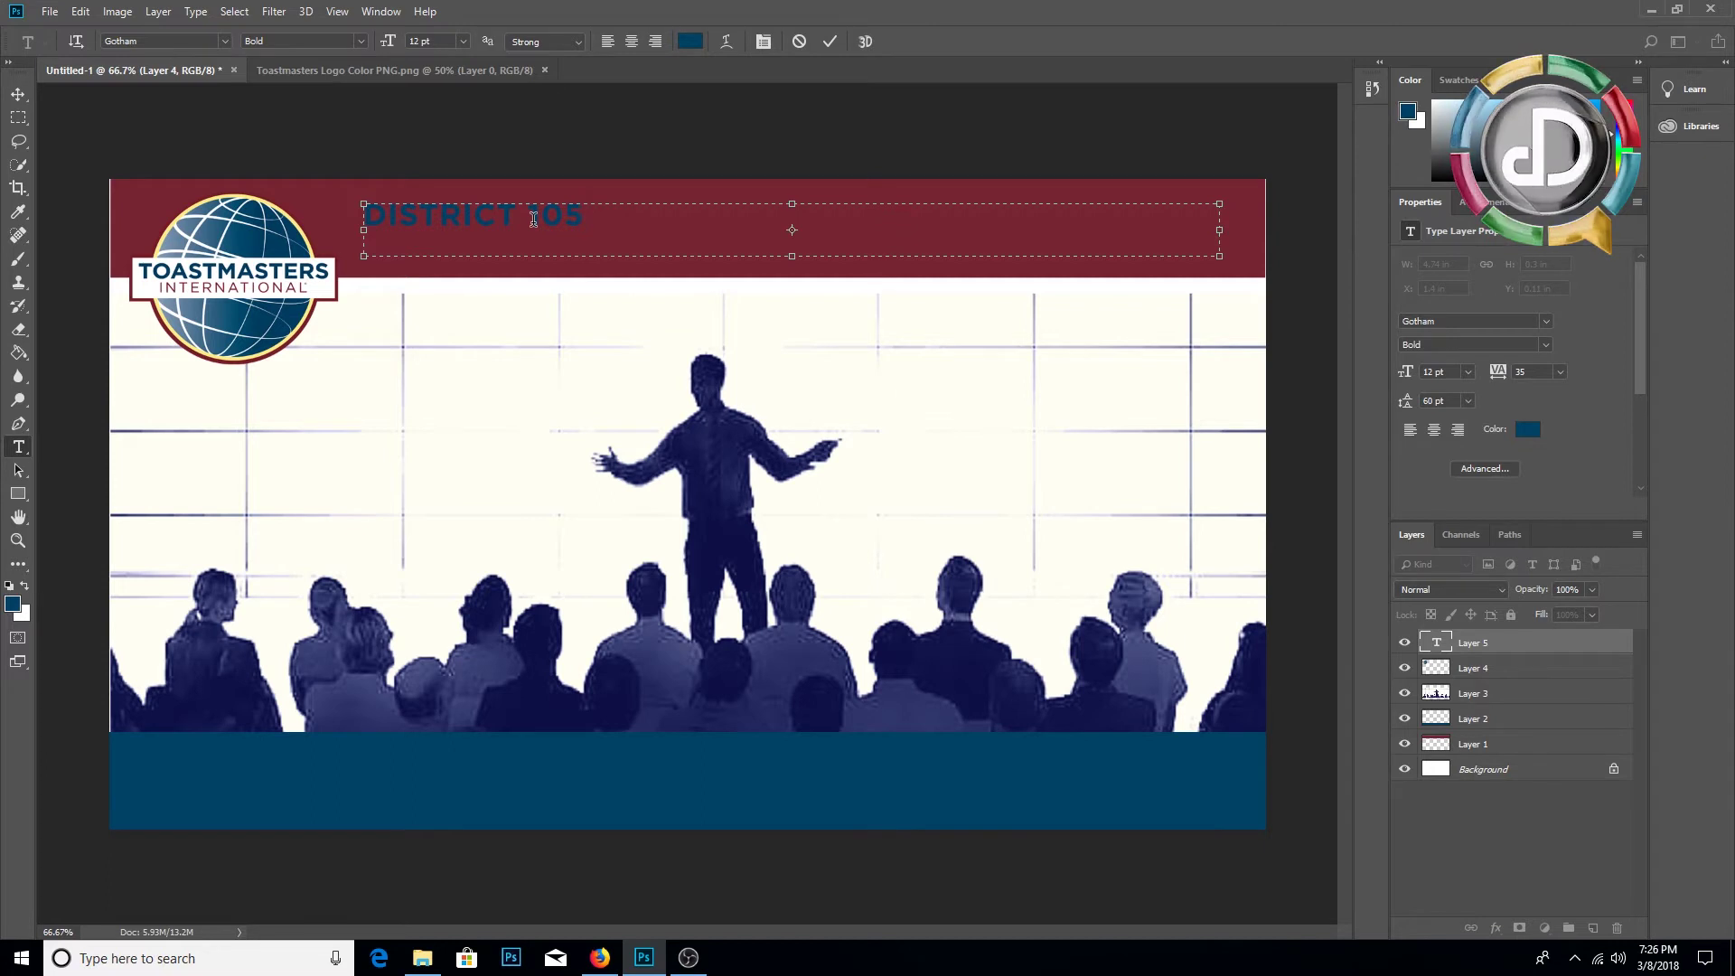
pyautogui.write('| Divisio')
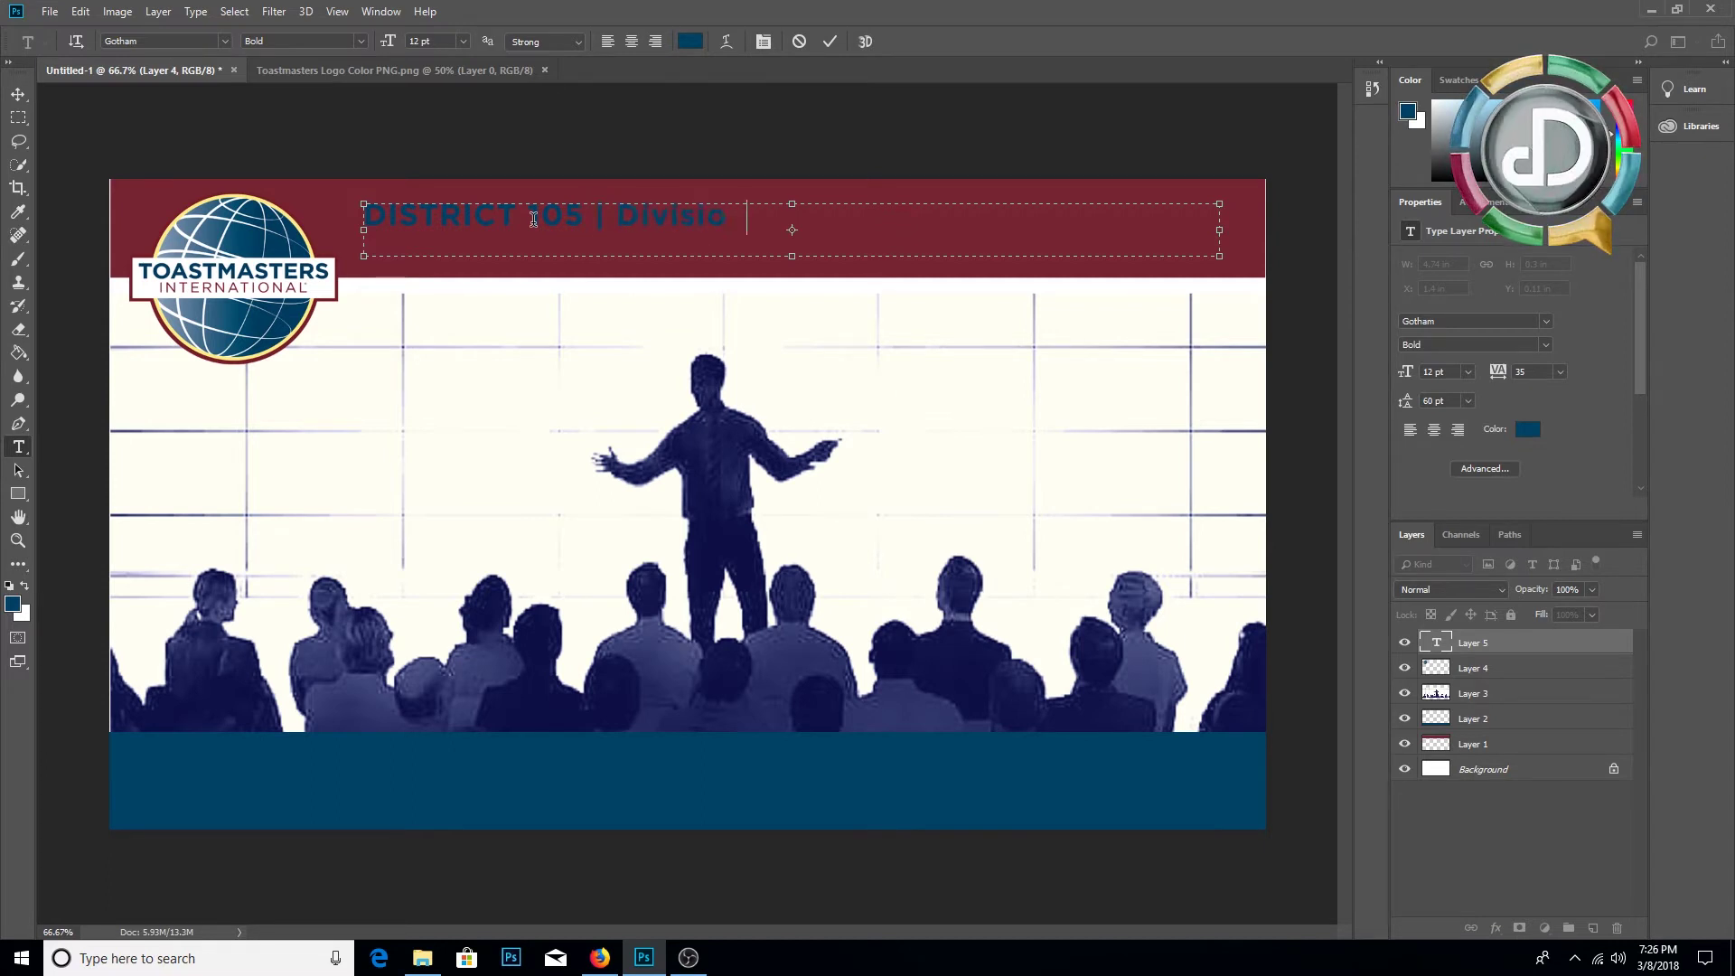
pyautogui.press('BackSpace')
pyautogui.press('BackSpace')
pyautogui.press('BackSpace')
pyautogui.press('BackSpace')
pyautogui.press('BackSpace')
pyautogui.press('BackSpace')
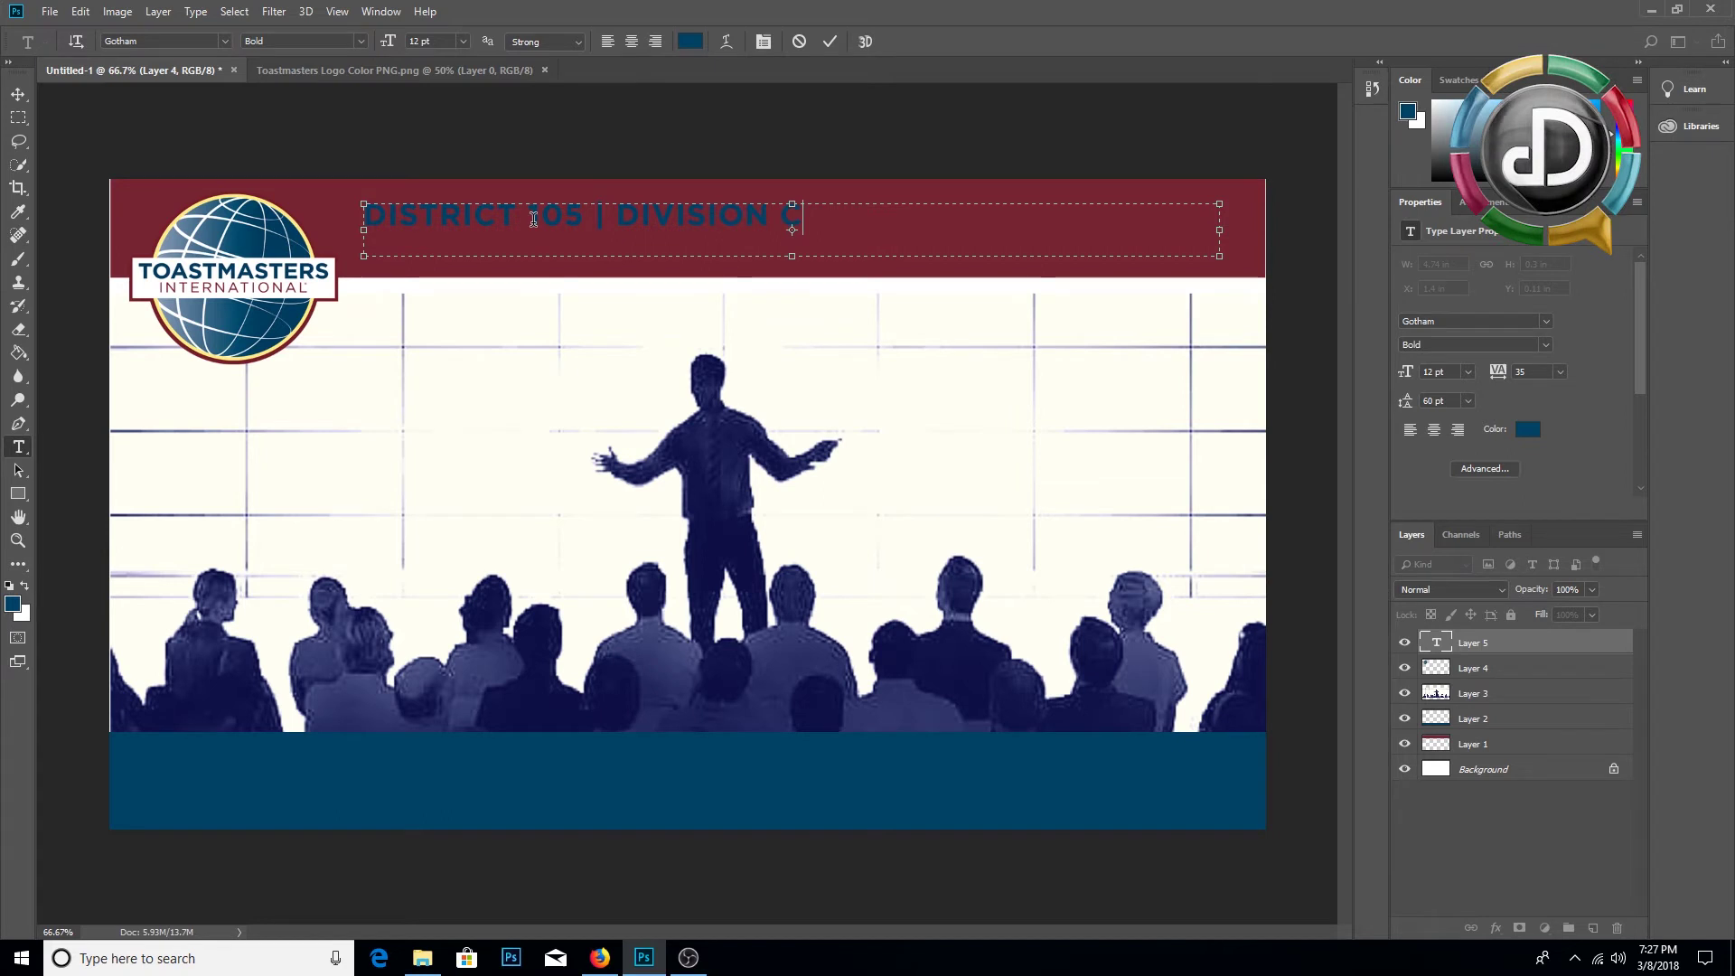
pyautogui.write('C | AREA 10')
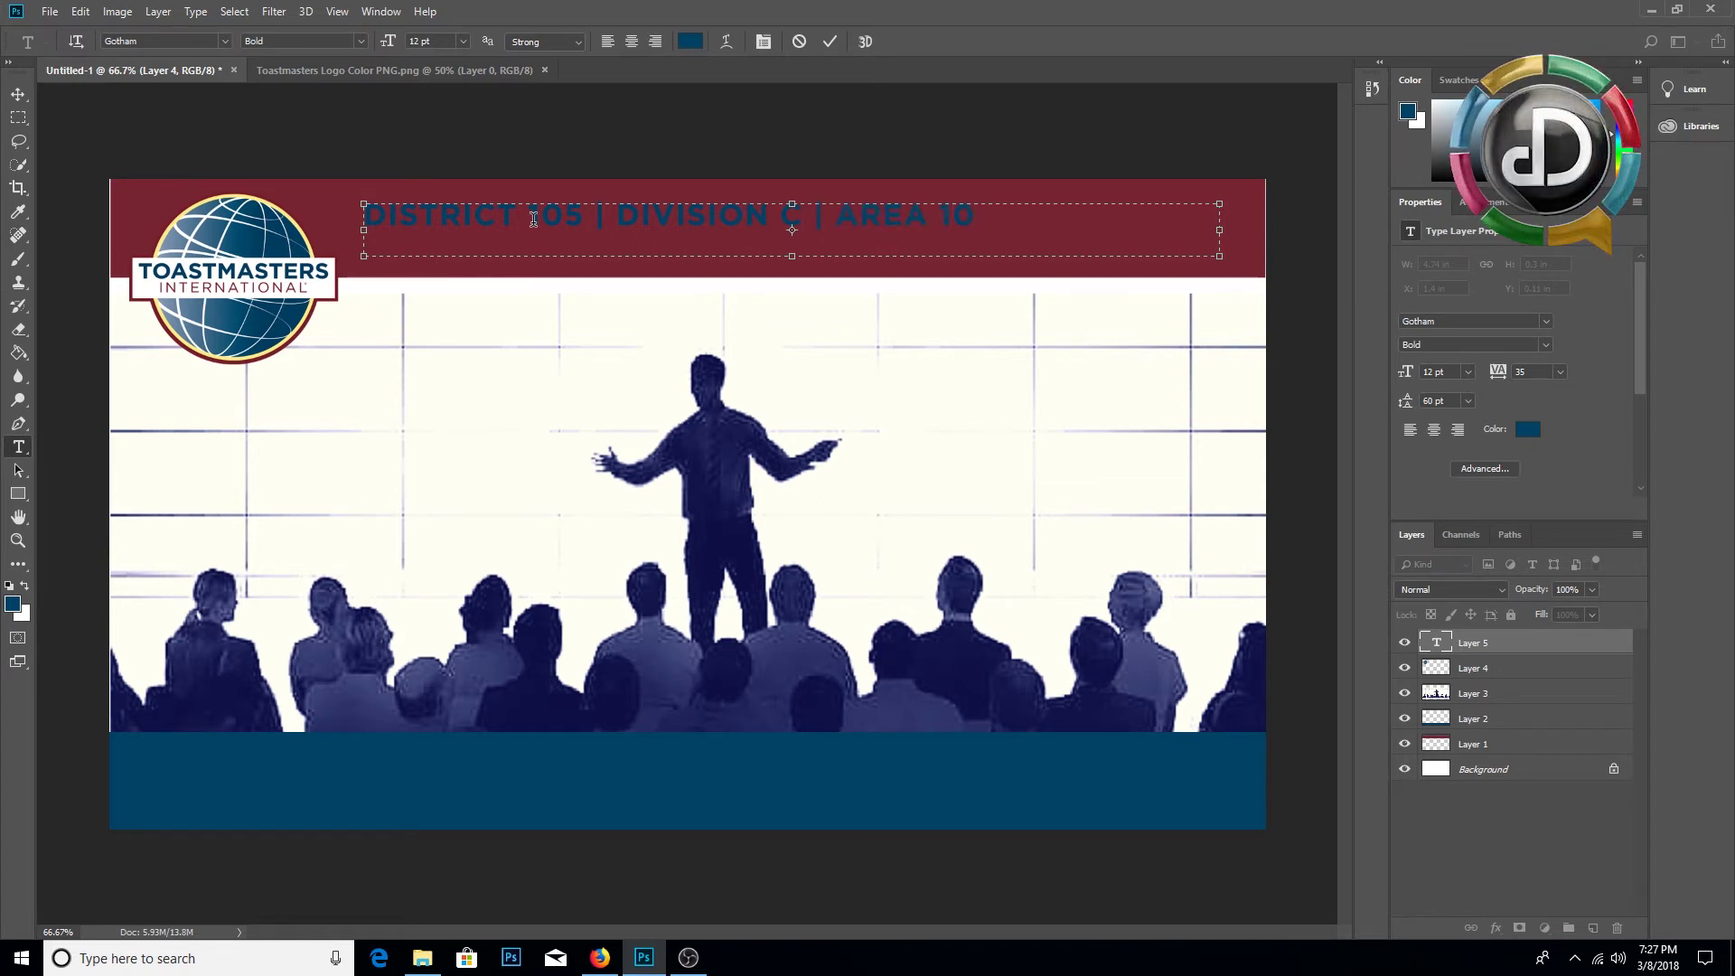
pyautogui.hotkey('ctrl', 'a')
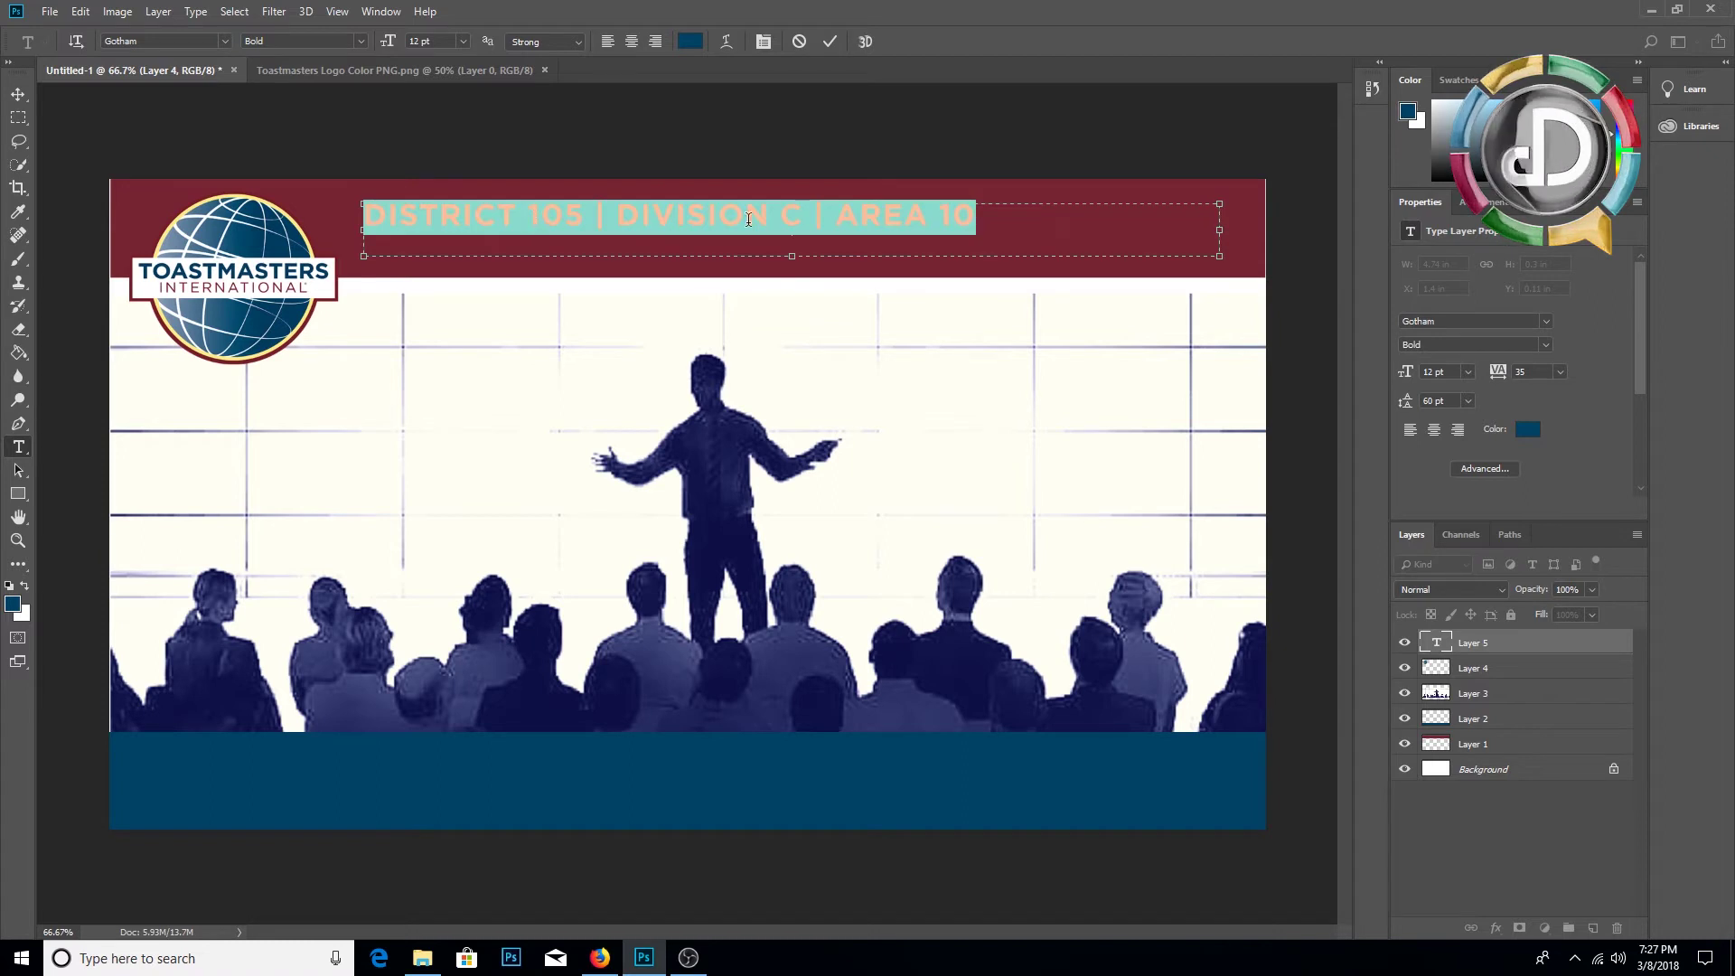
# Step: Colour the header line white (ffffff)
pyautogui.click(786, 219)
pyautogui.moveTo(977, 217); pyautogui.dragTo(360, 218)
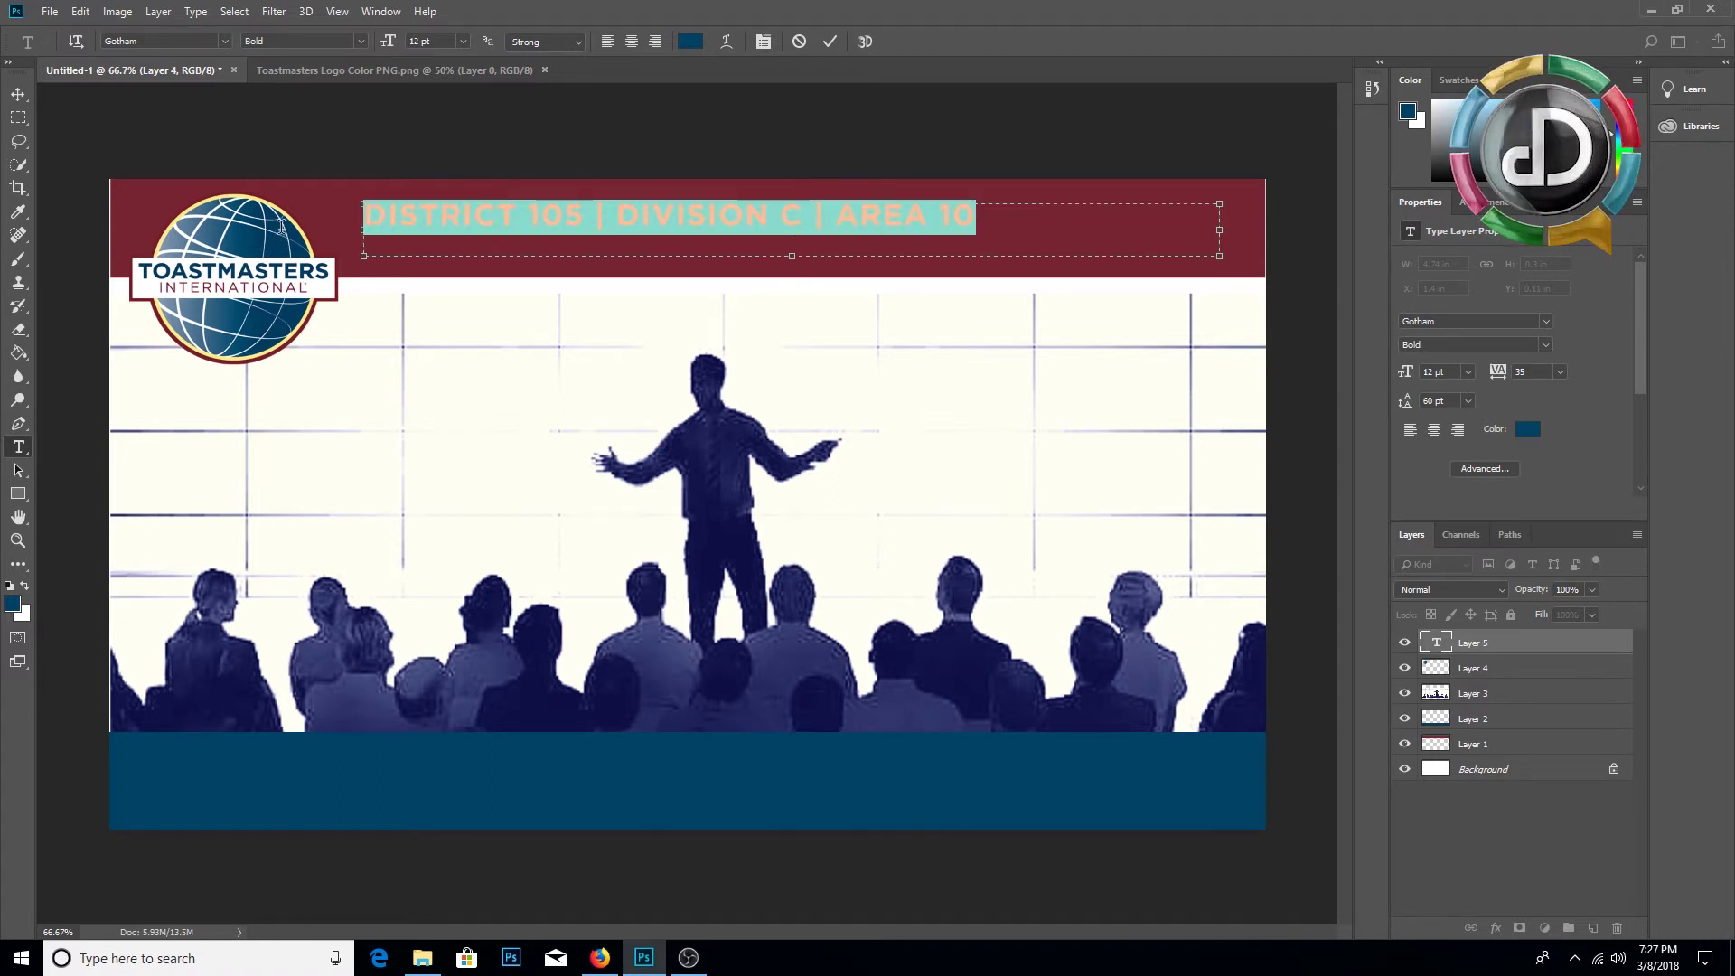
pyautogui.click(694, 41)
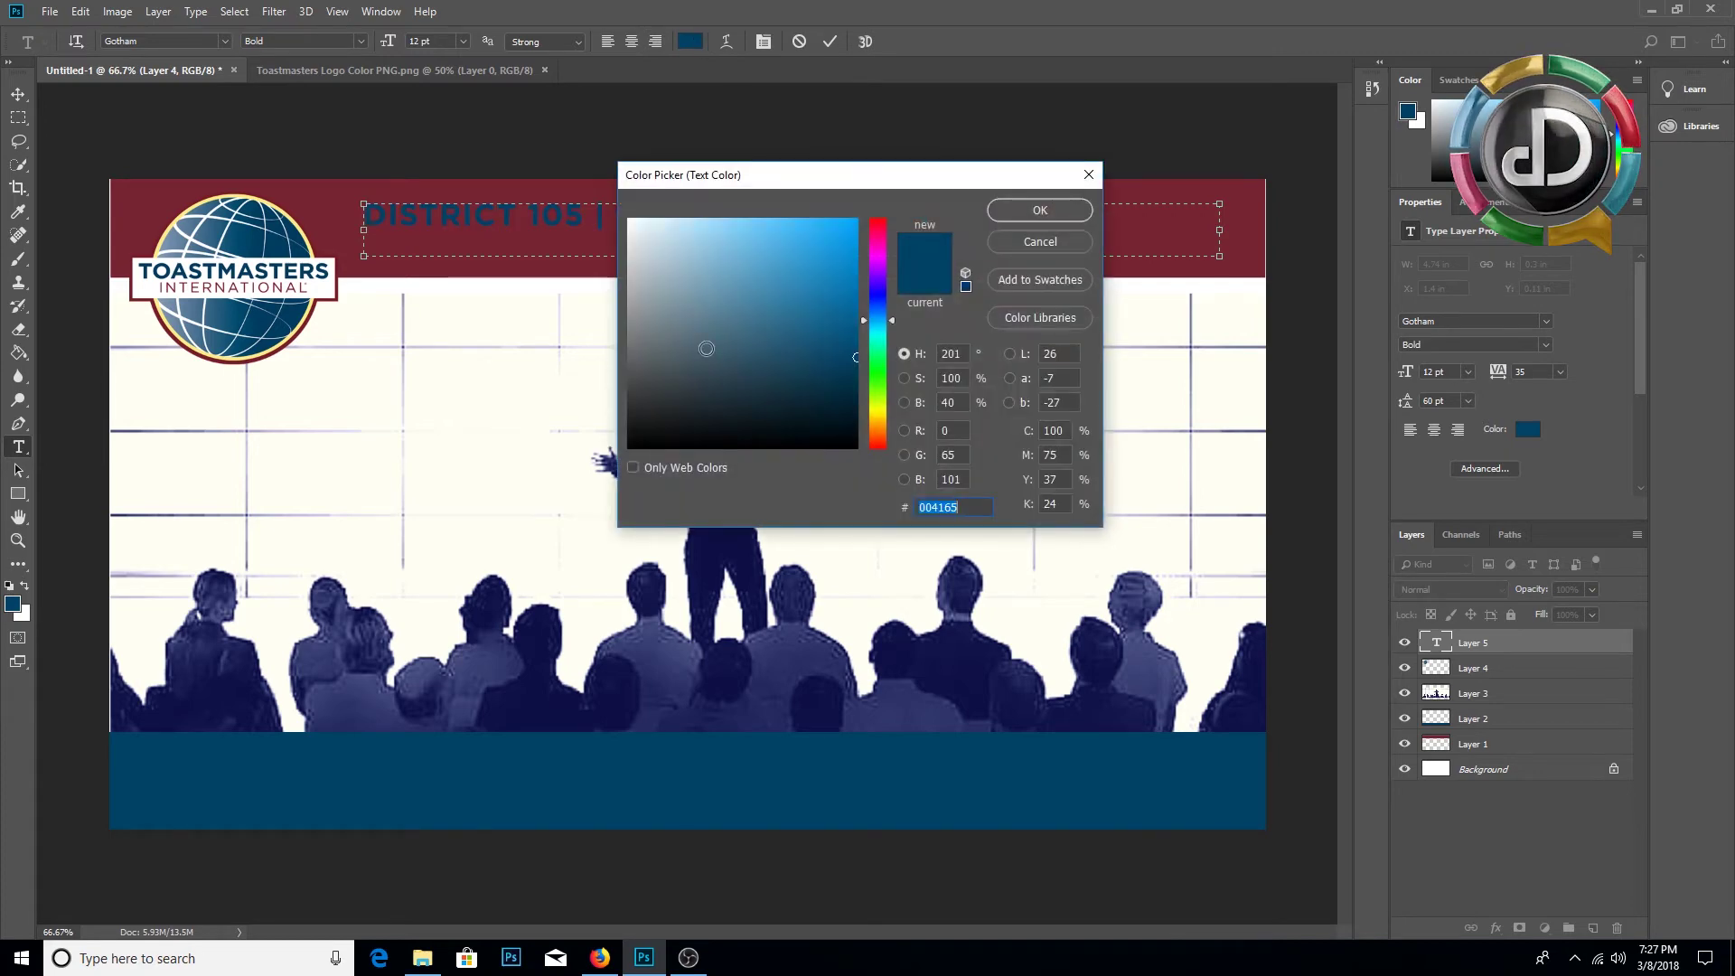
pyautogui.write('ffffff')
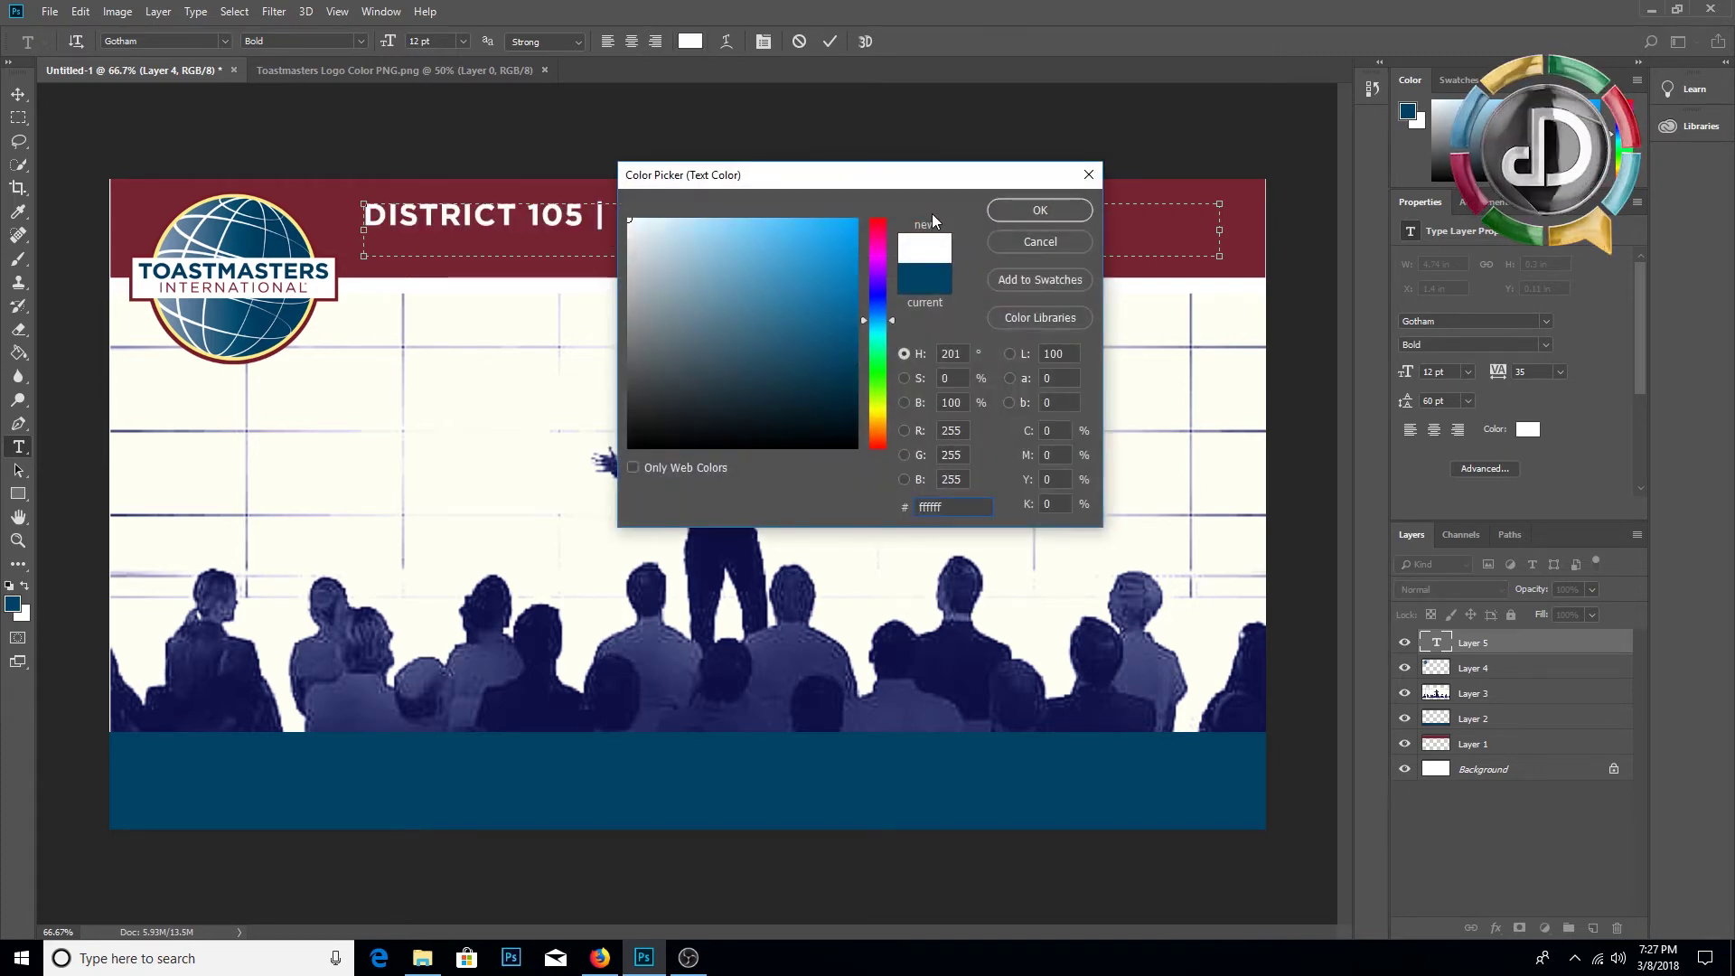
pyautogui.click(1005, 210)
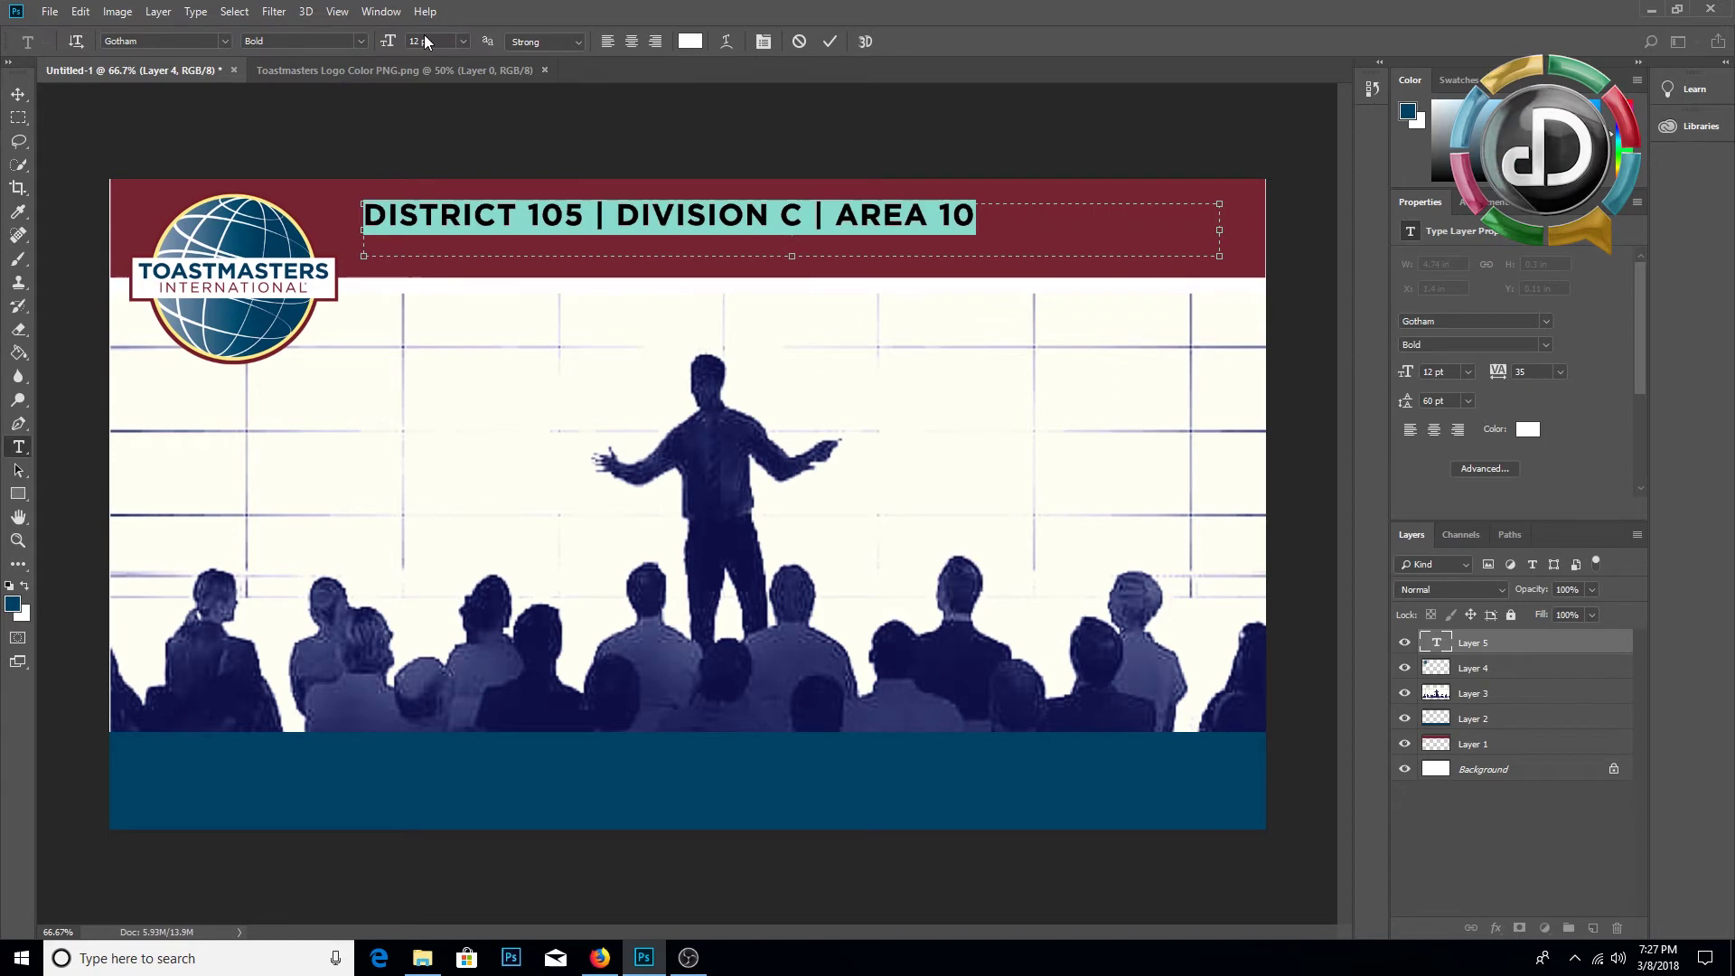
# Step: Set the header text to 15 pt, enlarge its box to fit one line, and commit
pyautogui.click(463, 41)
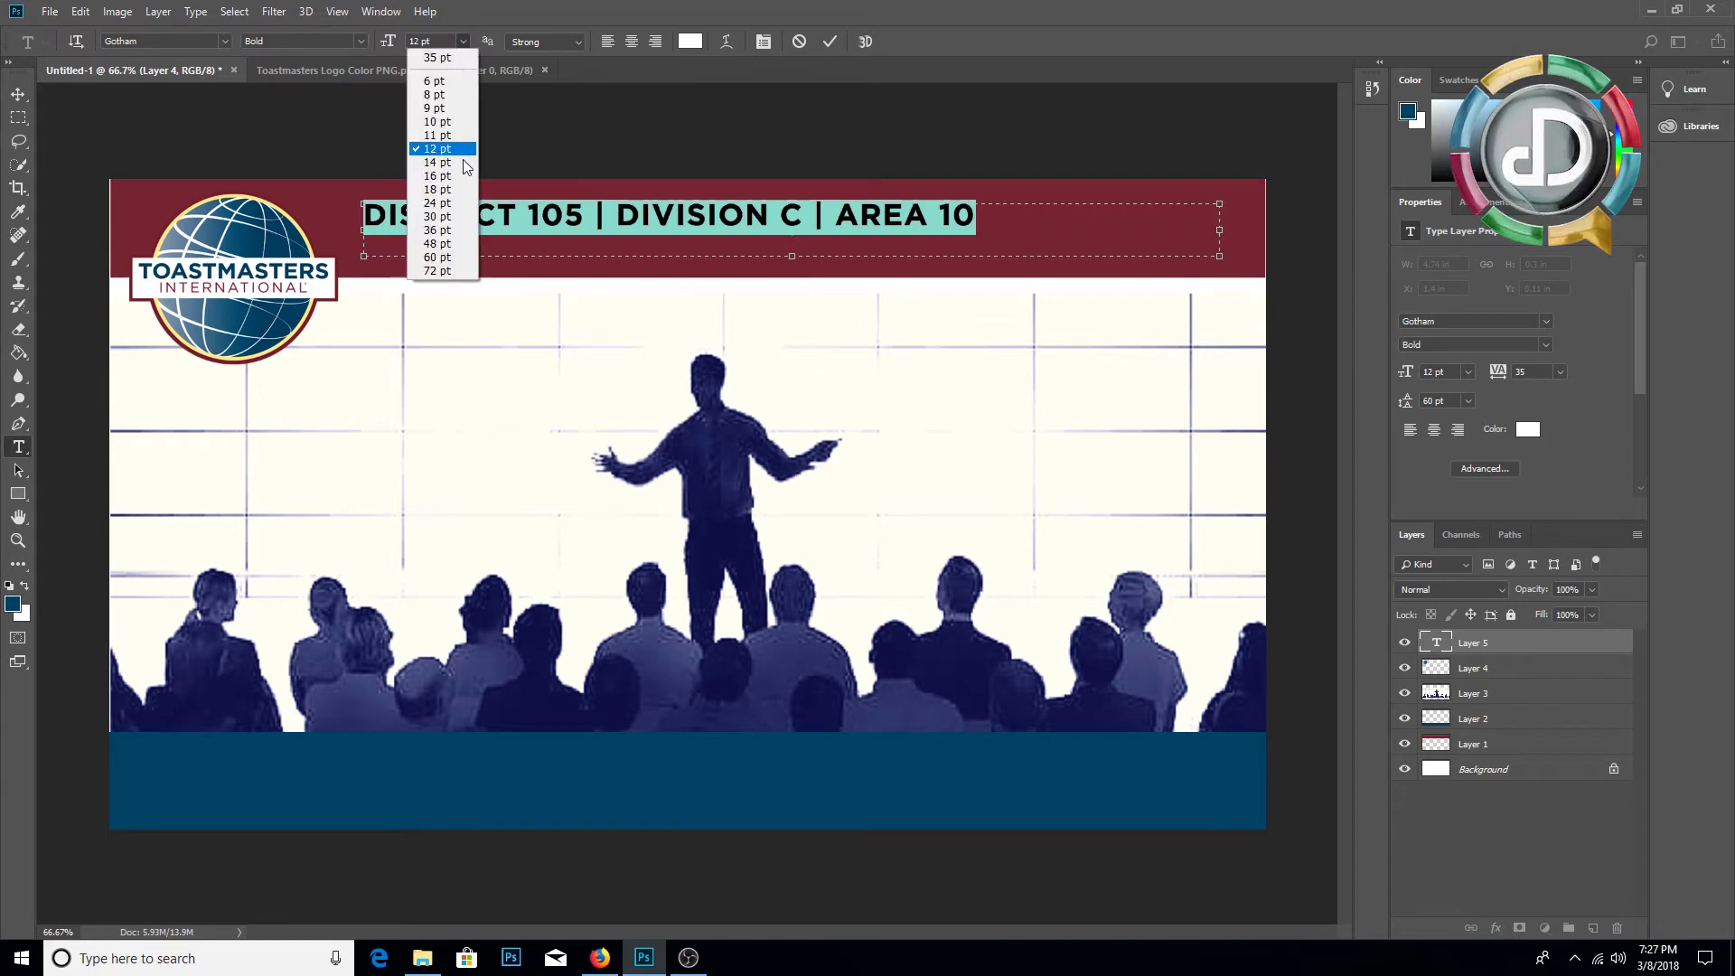
pyautogui.click(456, 217)
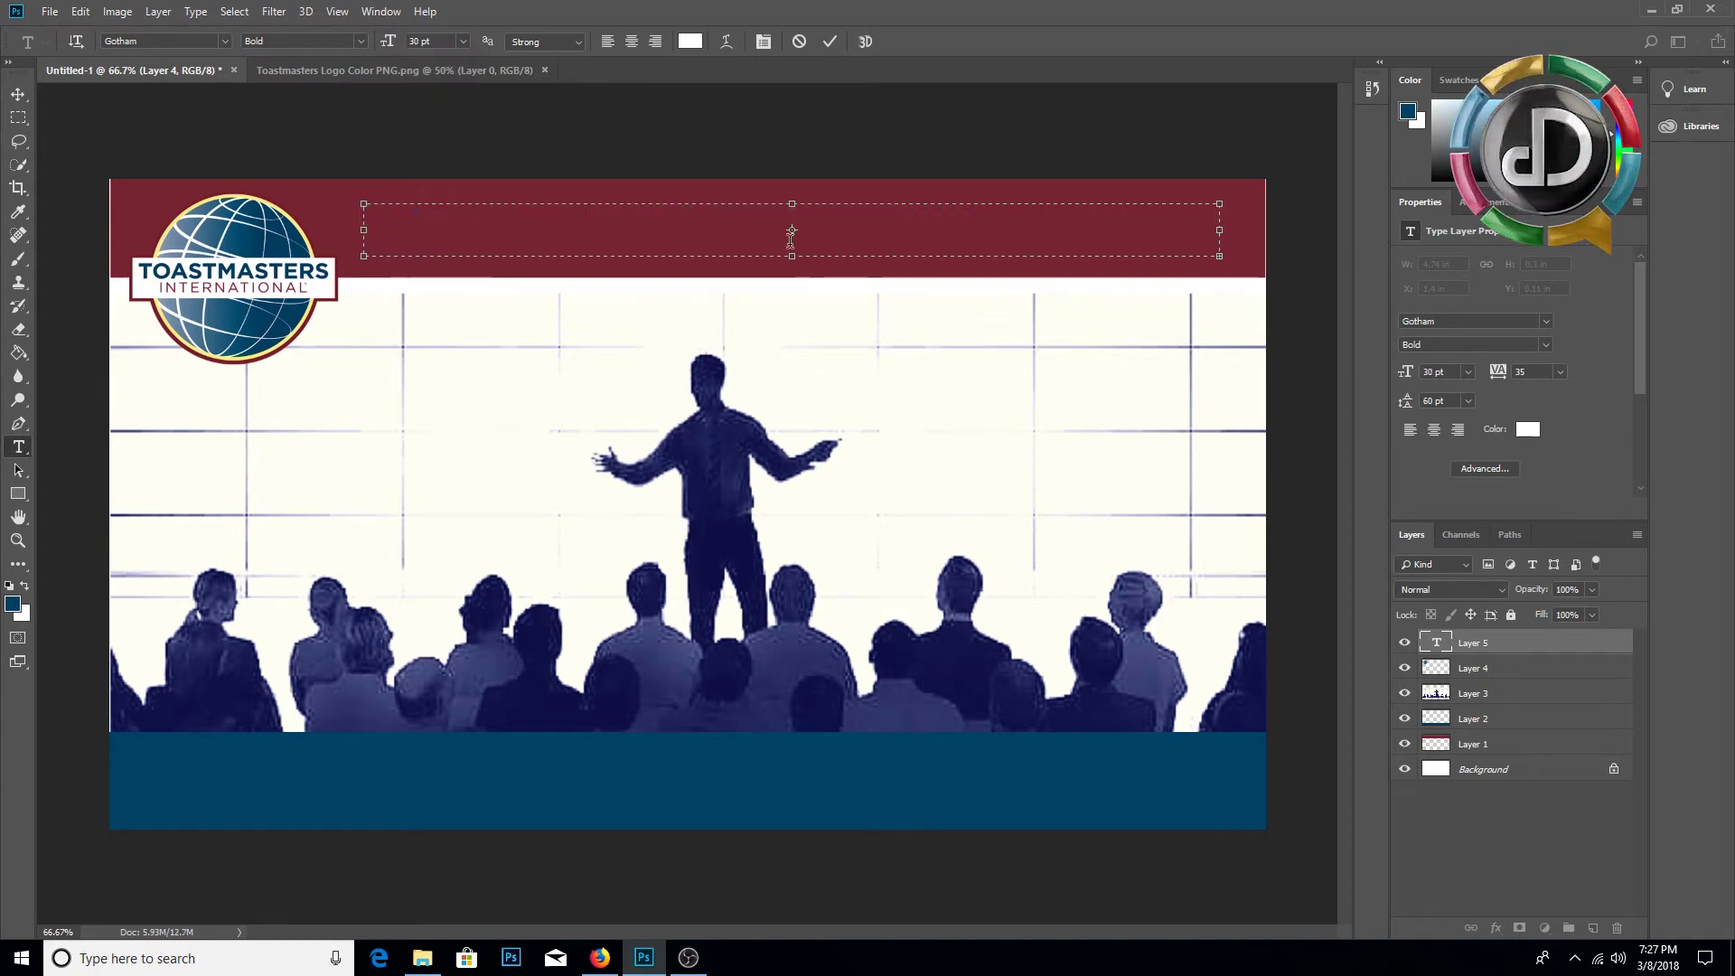
pyautogui.moveTo(795, 255); pyautogui.dragTo(791, 290)
pyautogui.click(462, 42)
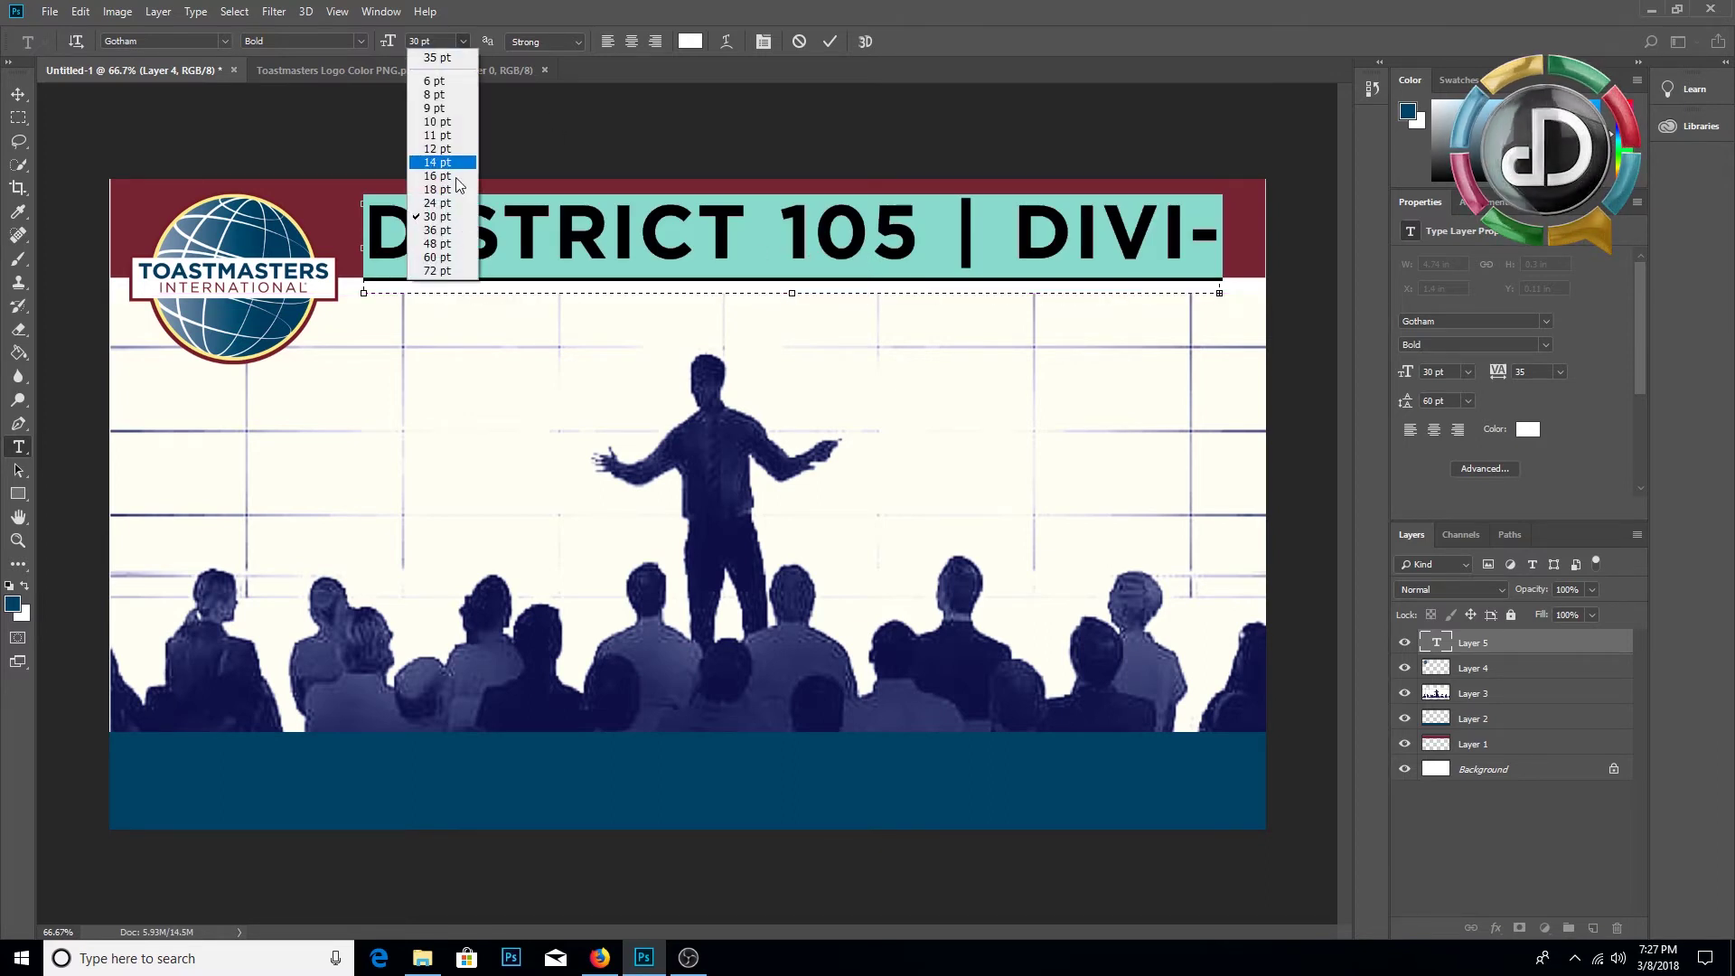
pyautogui.click(451, 192)
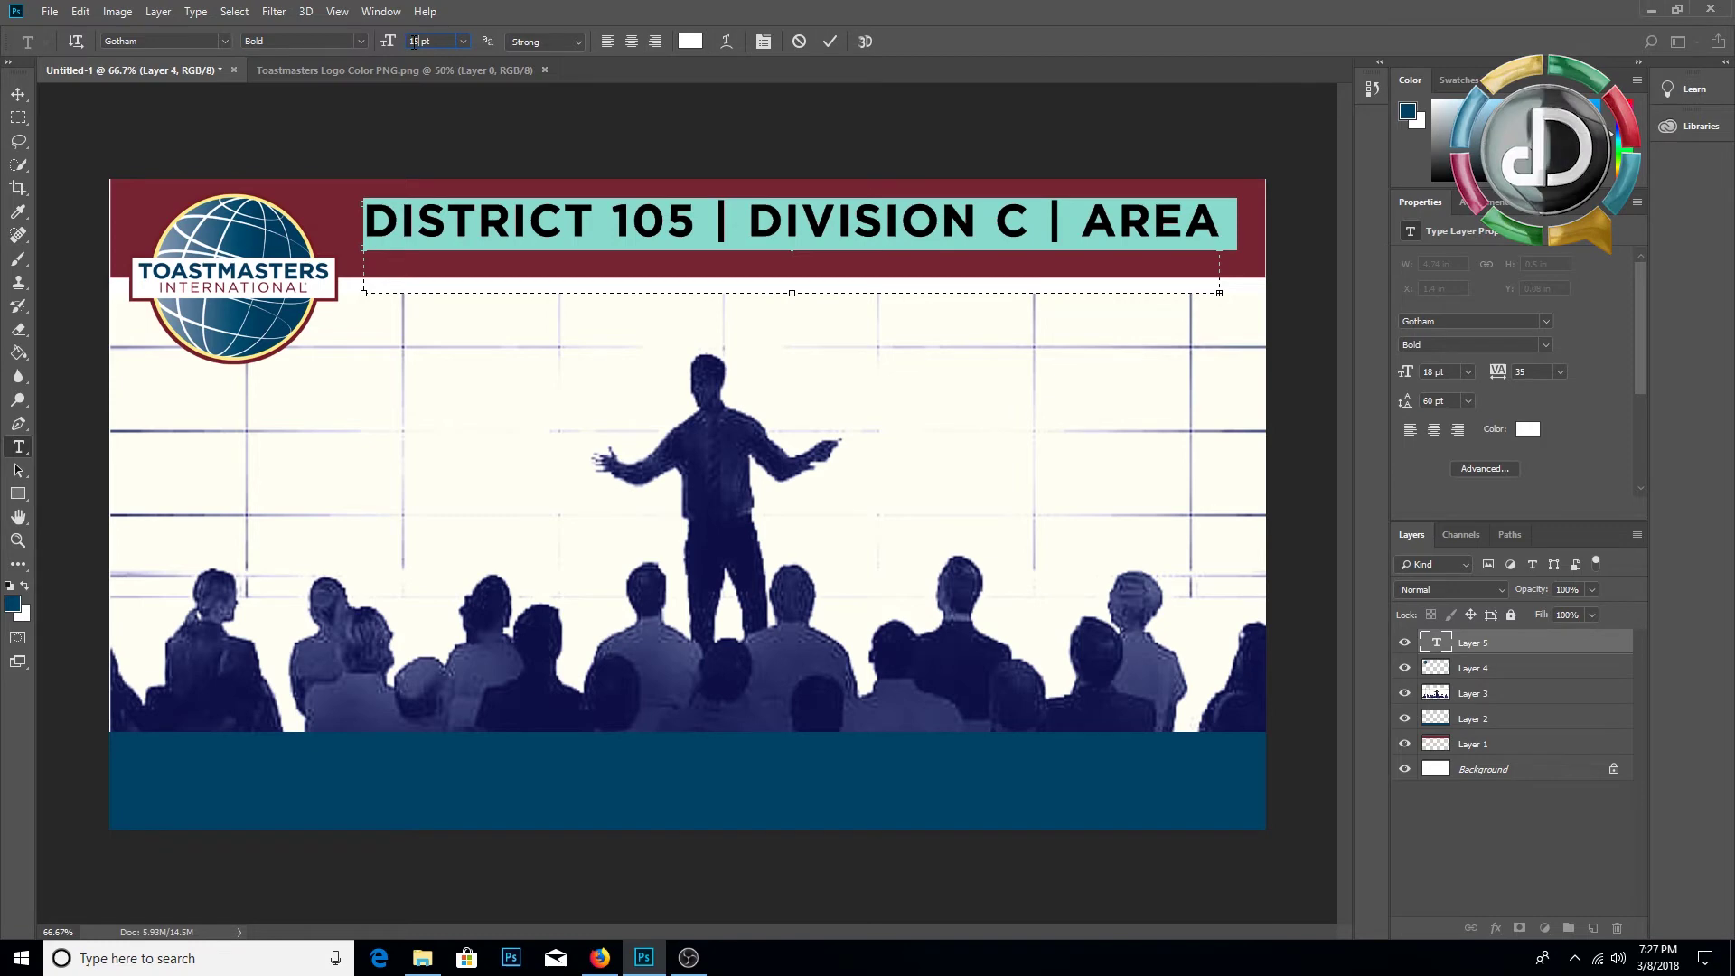
pyautogui.press('Return')
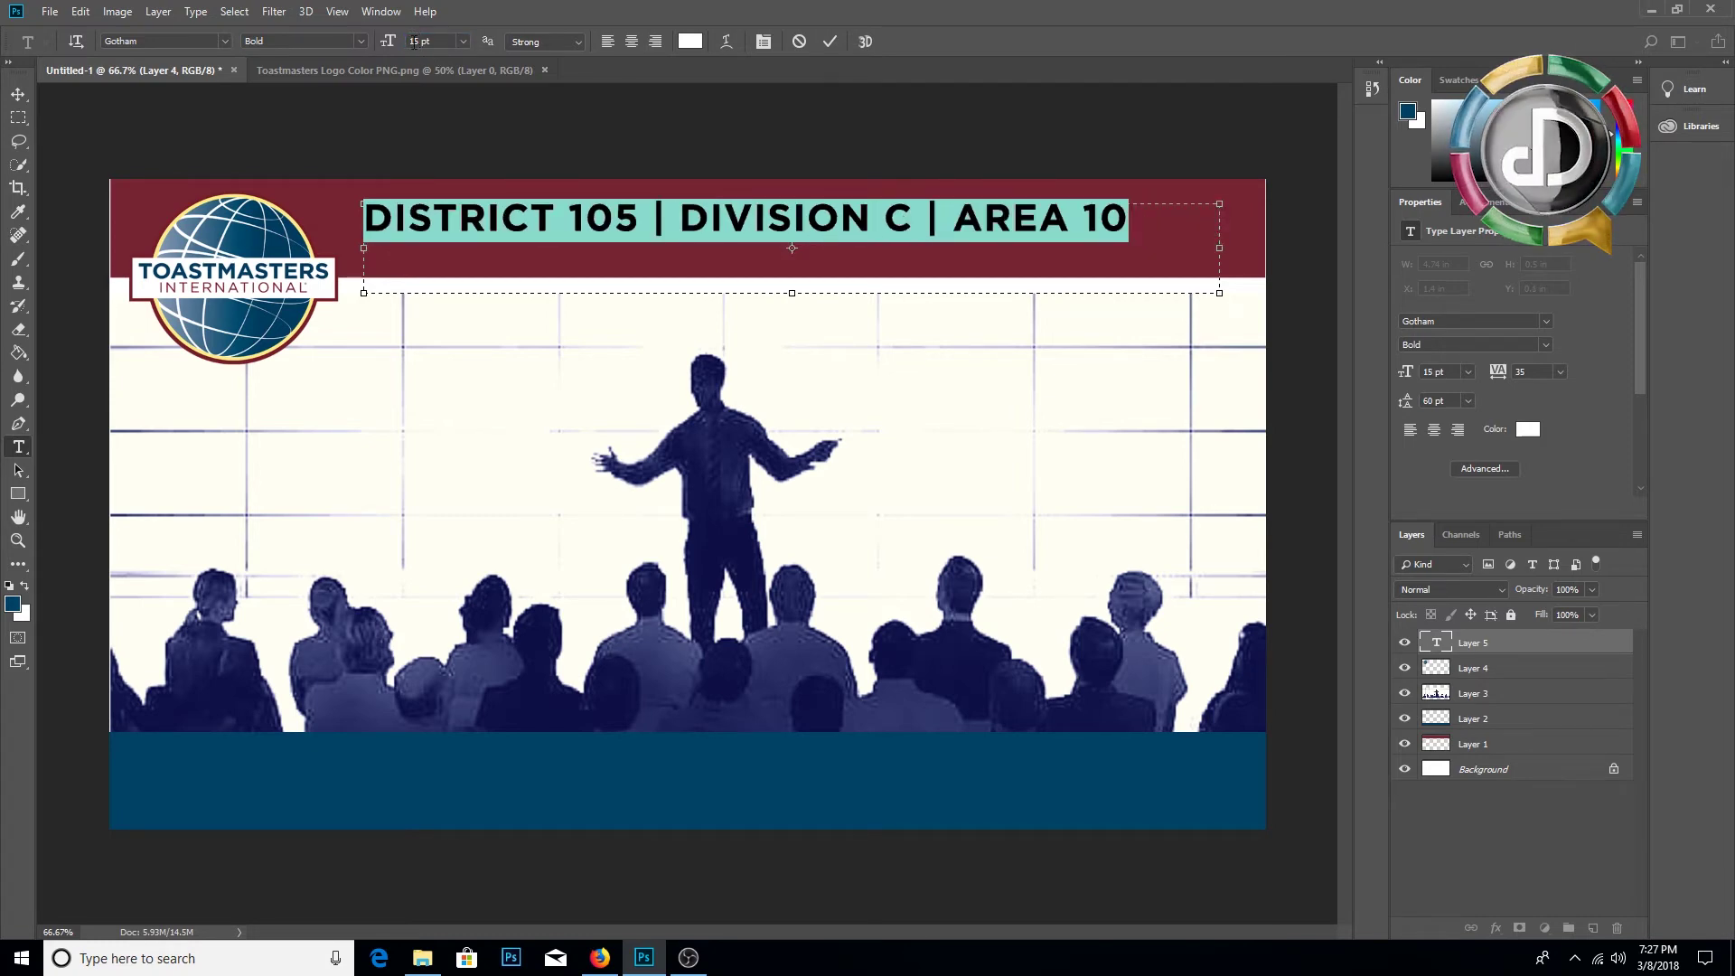
pyautogui.click(18, 93)
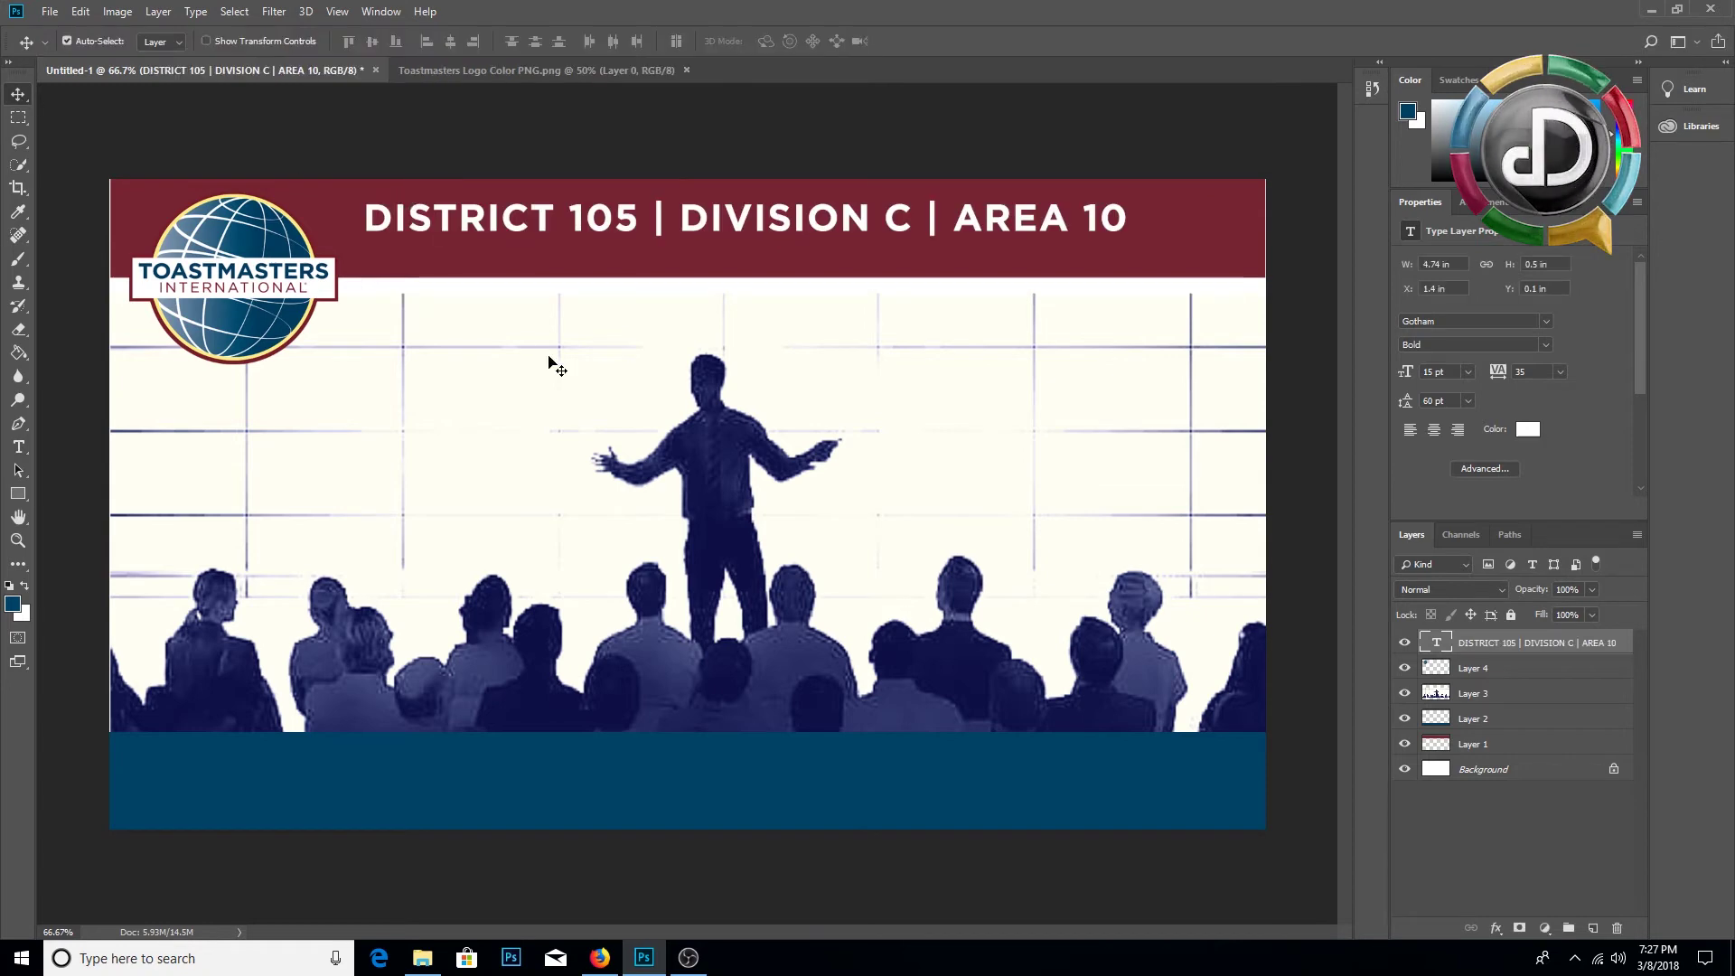
# Step: Nudge the header text slightly right and down, then open its layer's Blending Options
pyautogui.moveTo(599, 216); pyautogui.dragTo(608, 223)
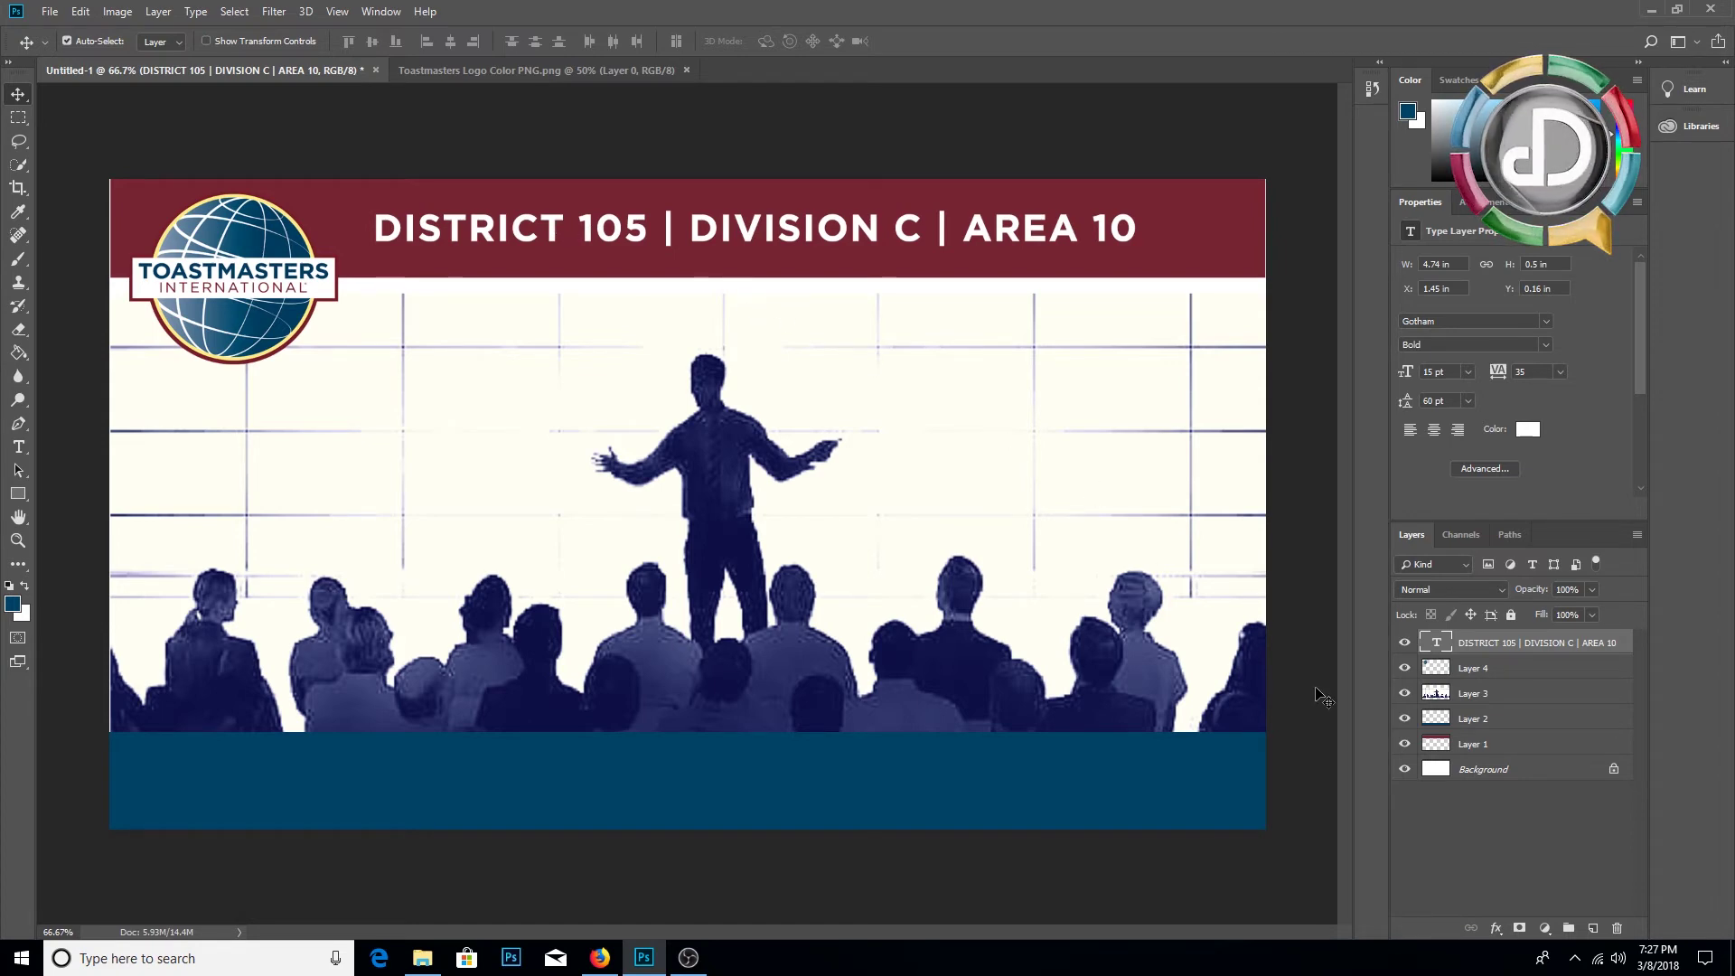
pyautogui.click(1495, 929)
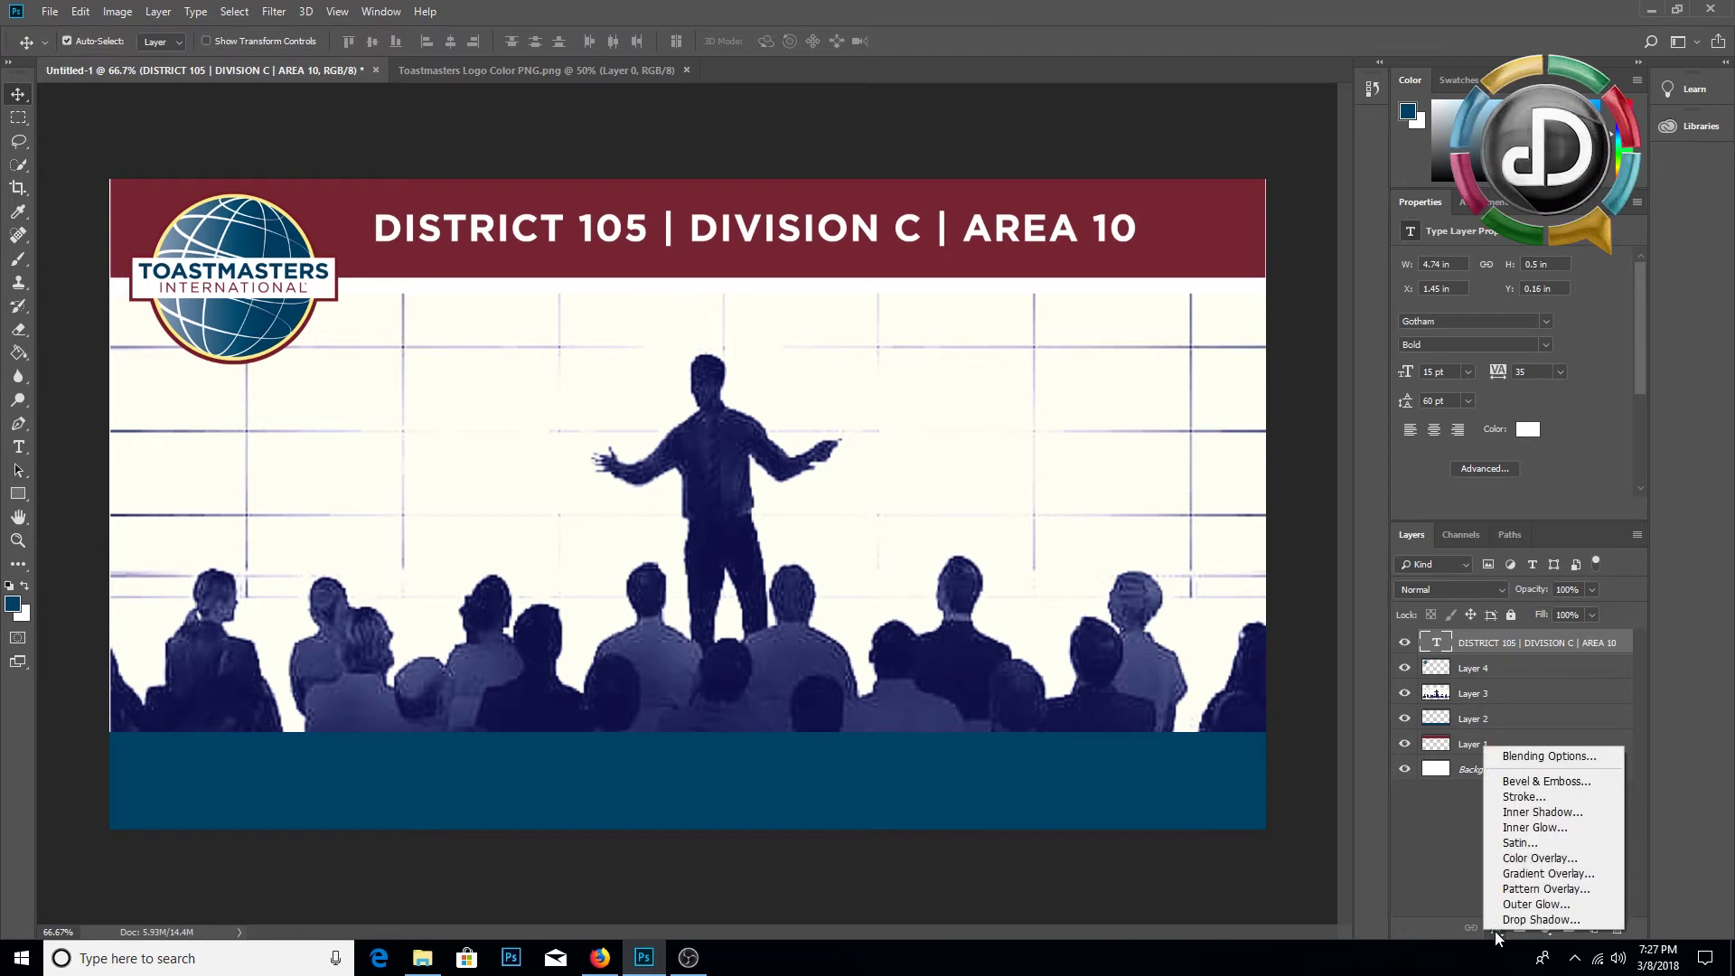
pyautogui.click(1494, 930)
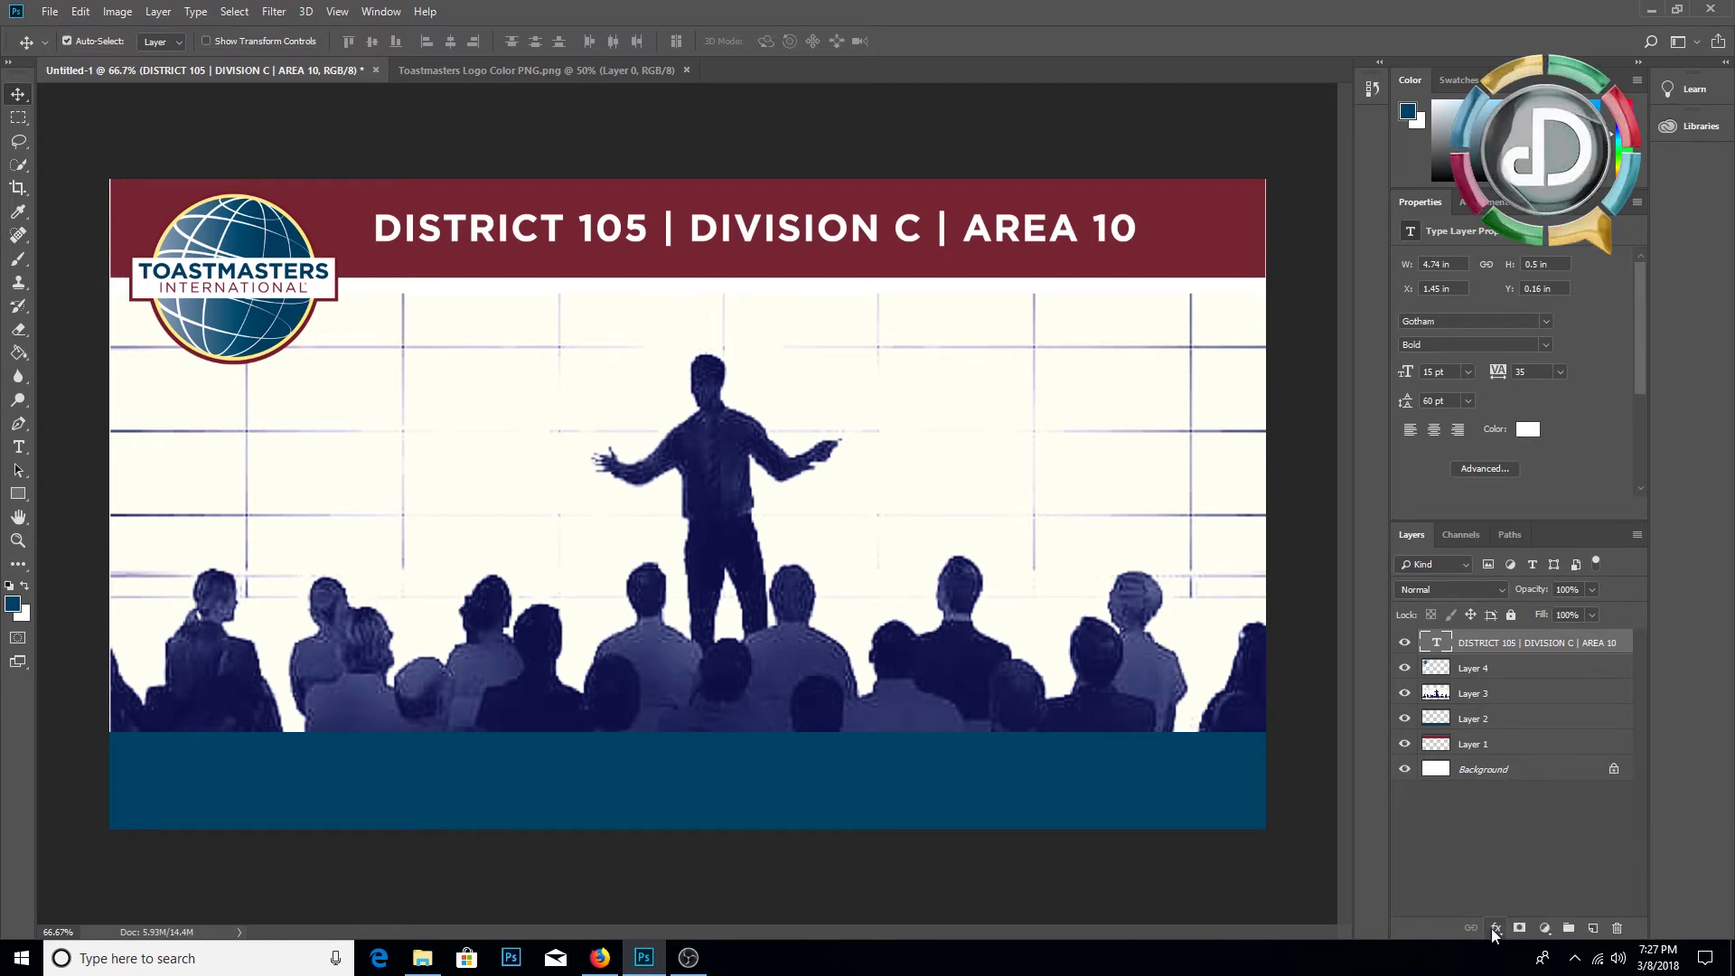
pyautogui.click(1495, 929)
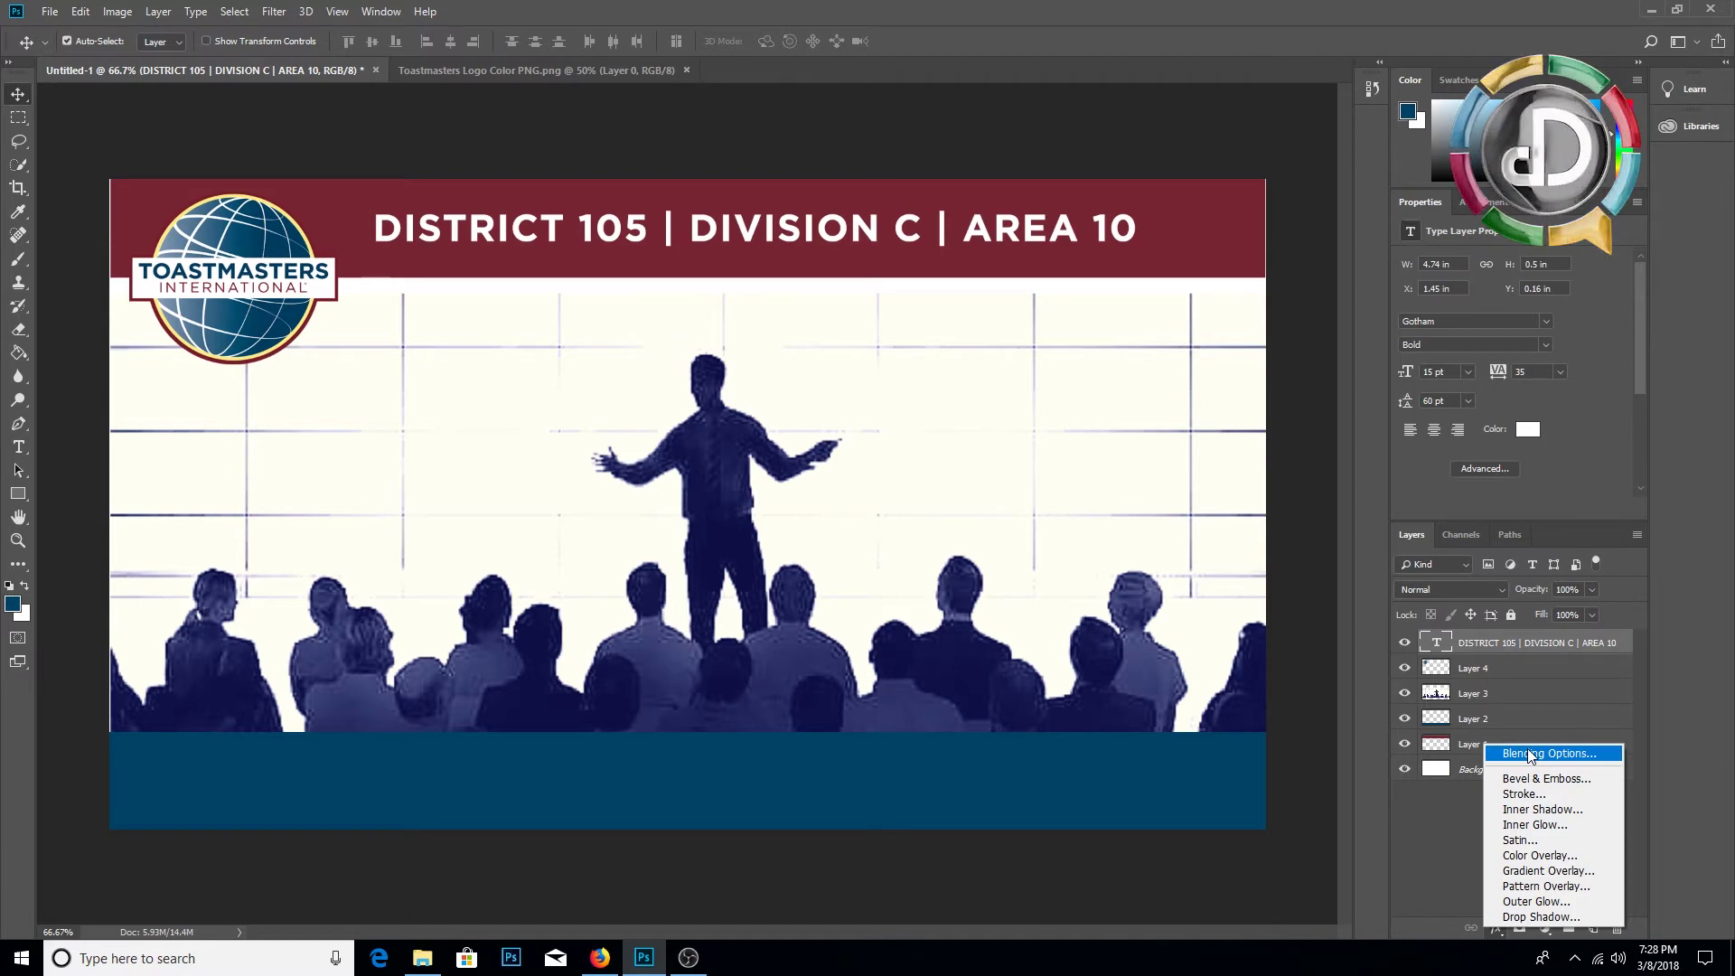
pyautogui.click(1530, 754)
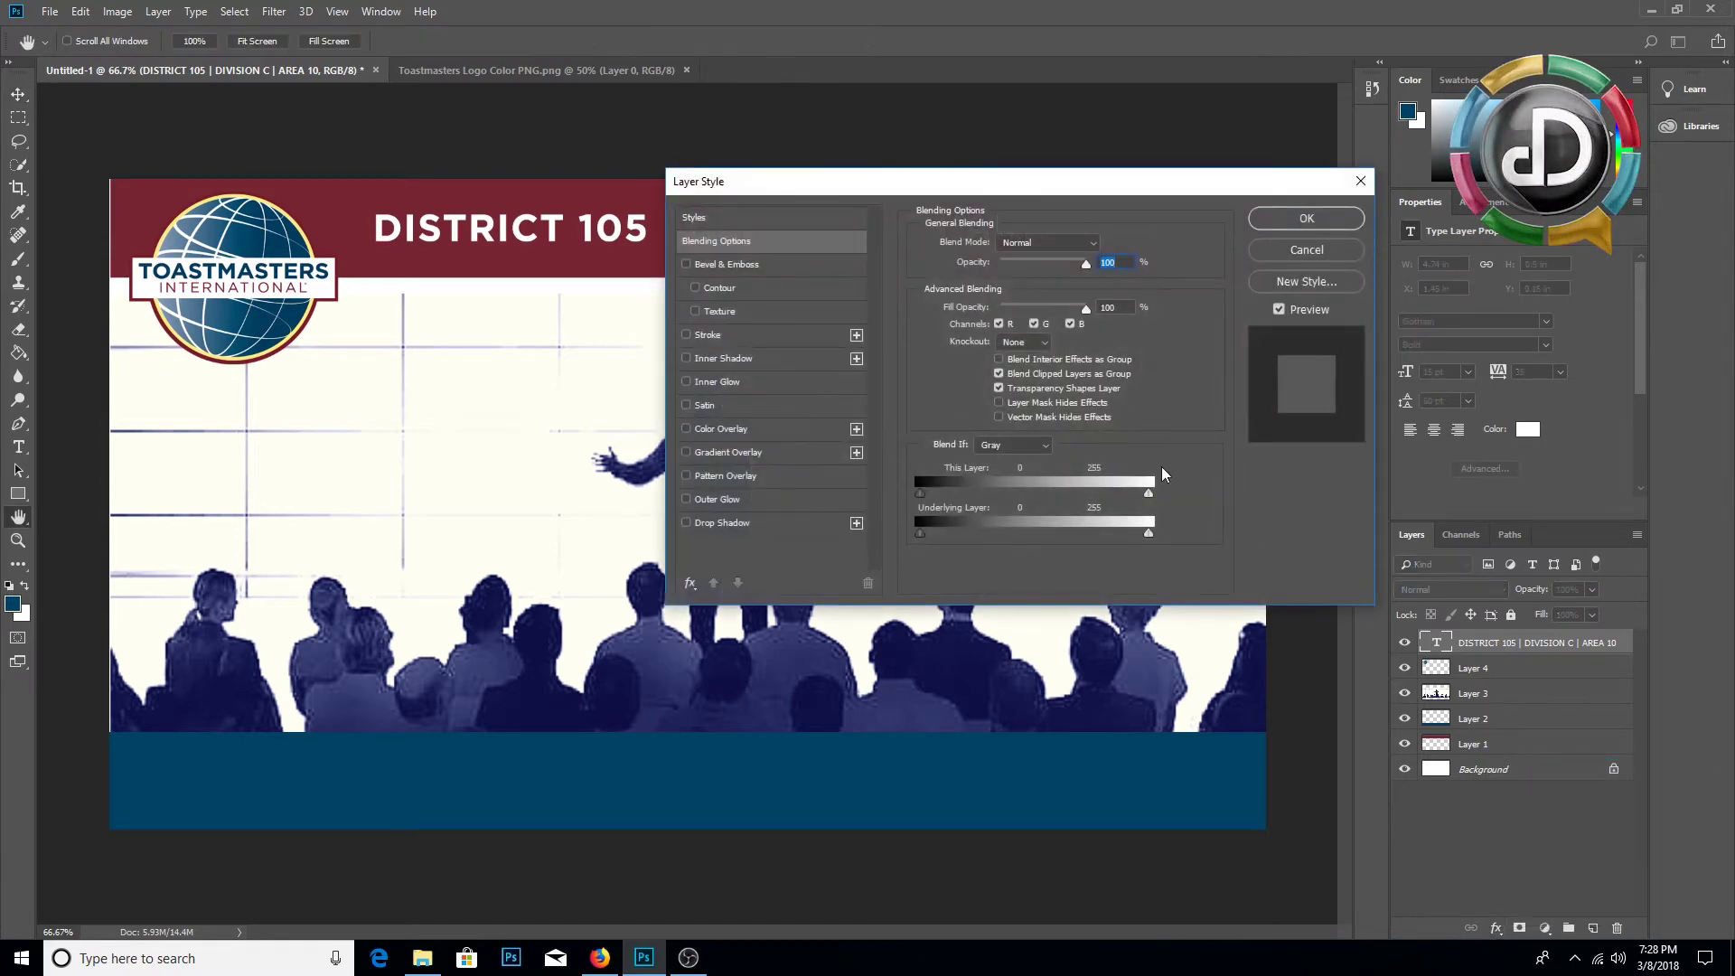
# Step: Preview Inner Shadow, Inner Glow and Color Overlay, then apply only Outer Glow to the header text
pyautogui.moveTo(926, 197); pyautogui.dragTo(1185, 290)
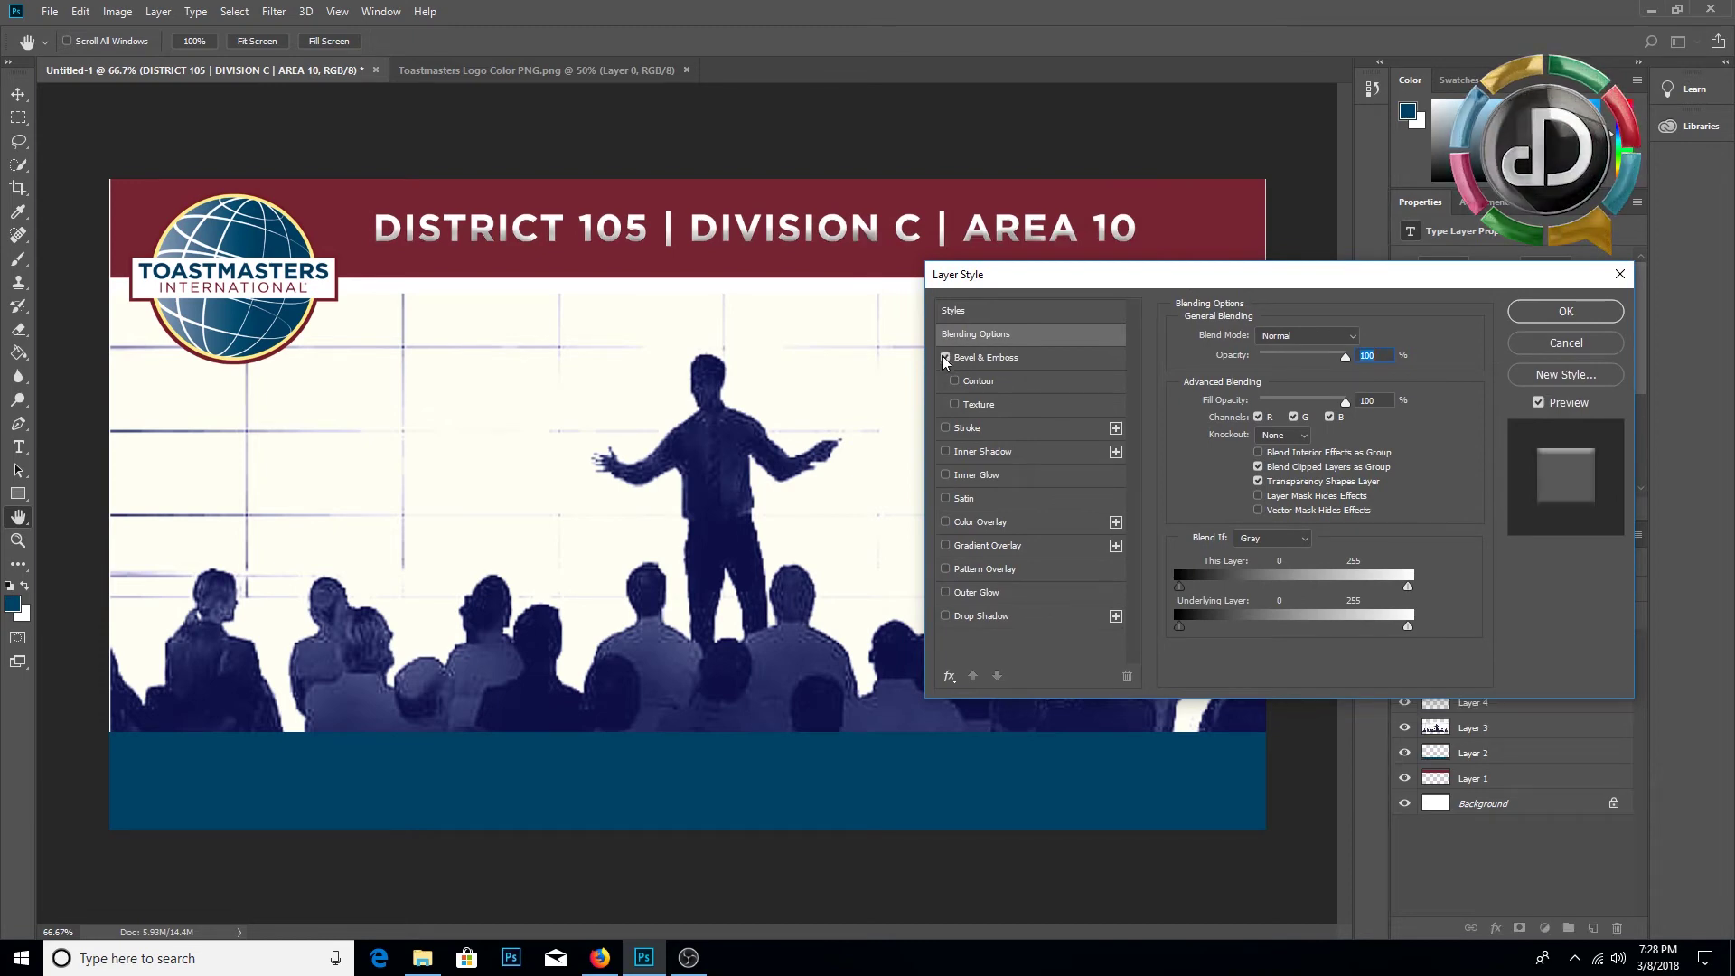
pyautogui.click(945, 451)
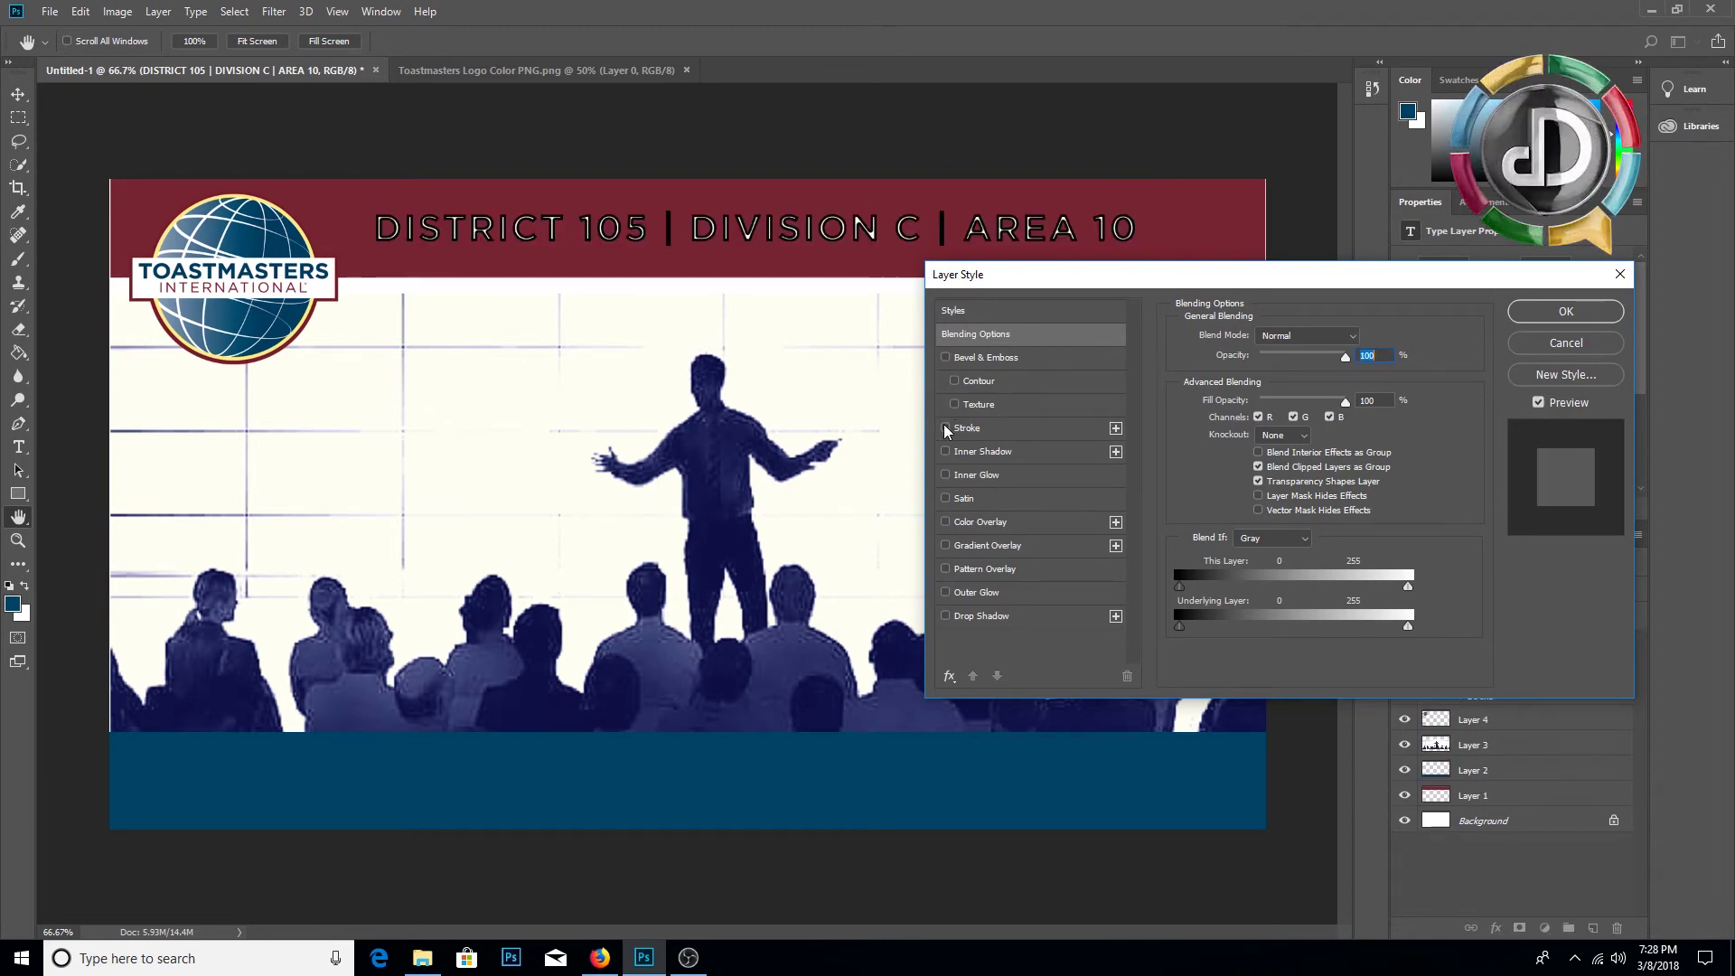
pyautogui.click(945, 451)
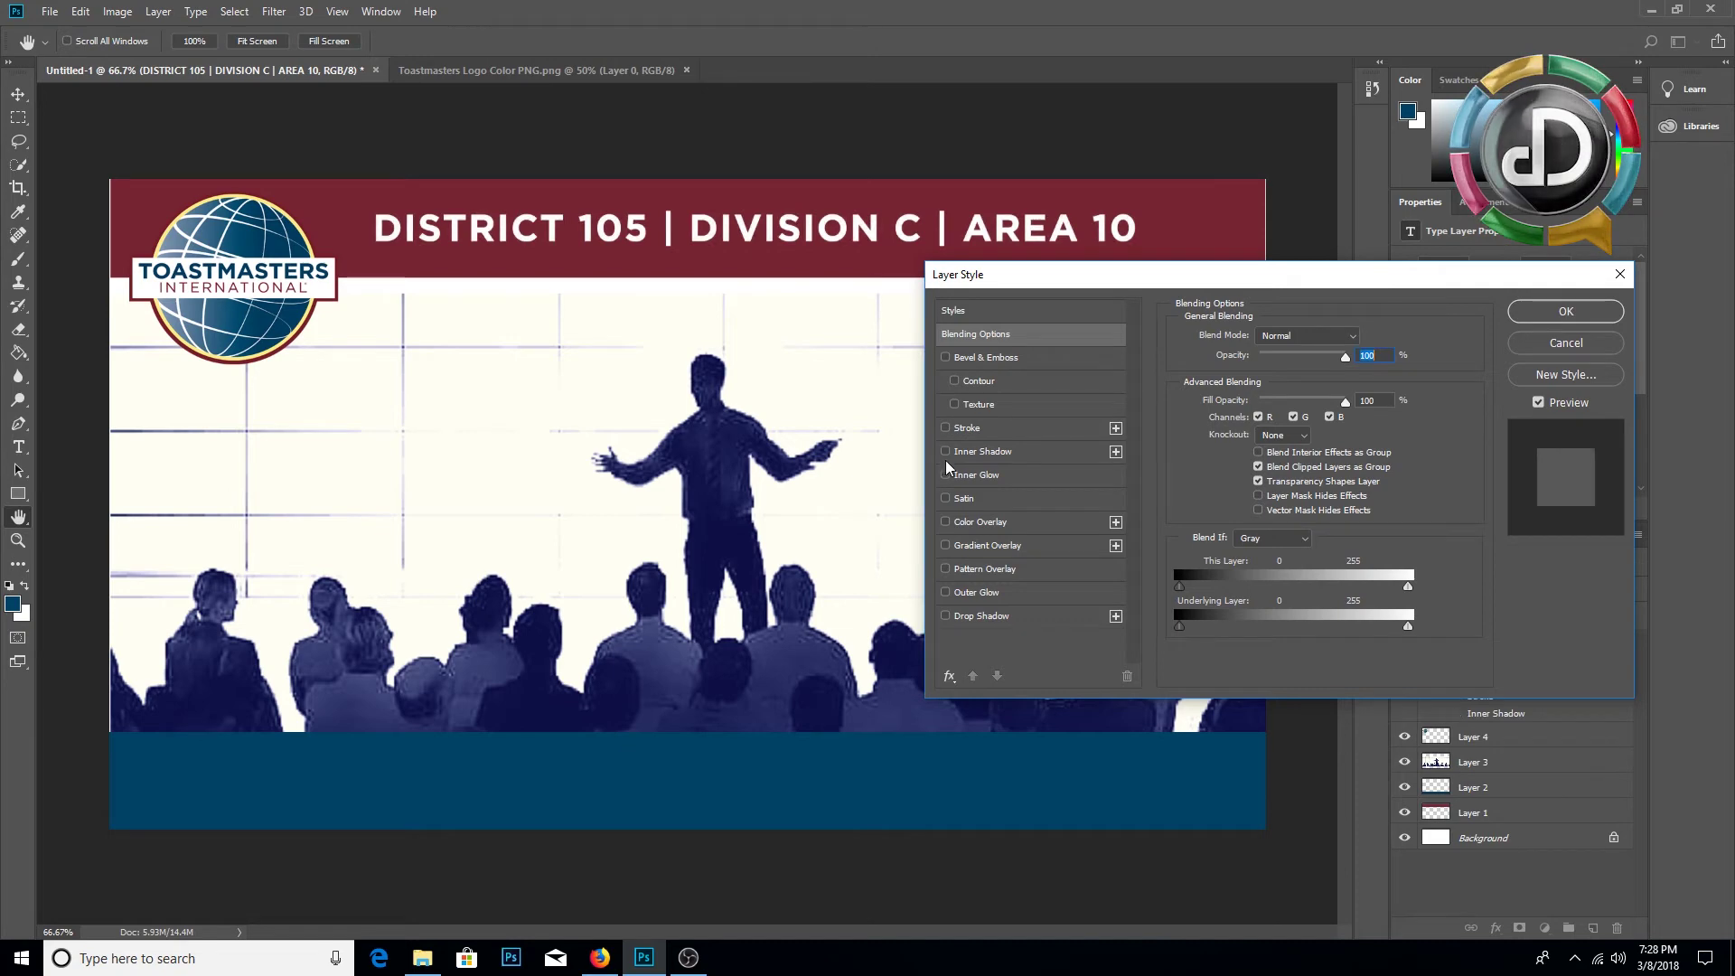
pyautogui.click(945, 474)
pyautogui.click(945, 475)
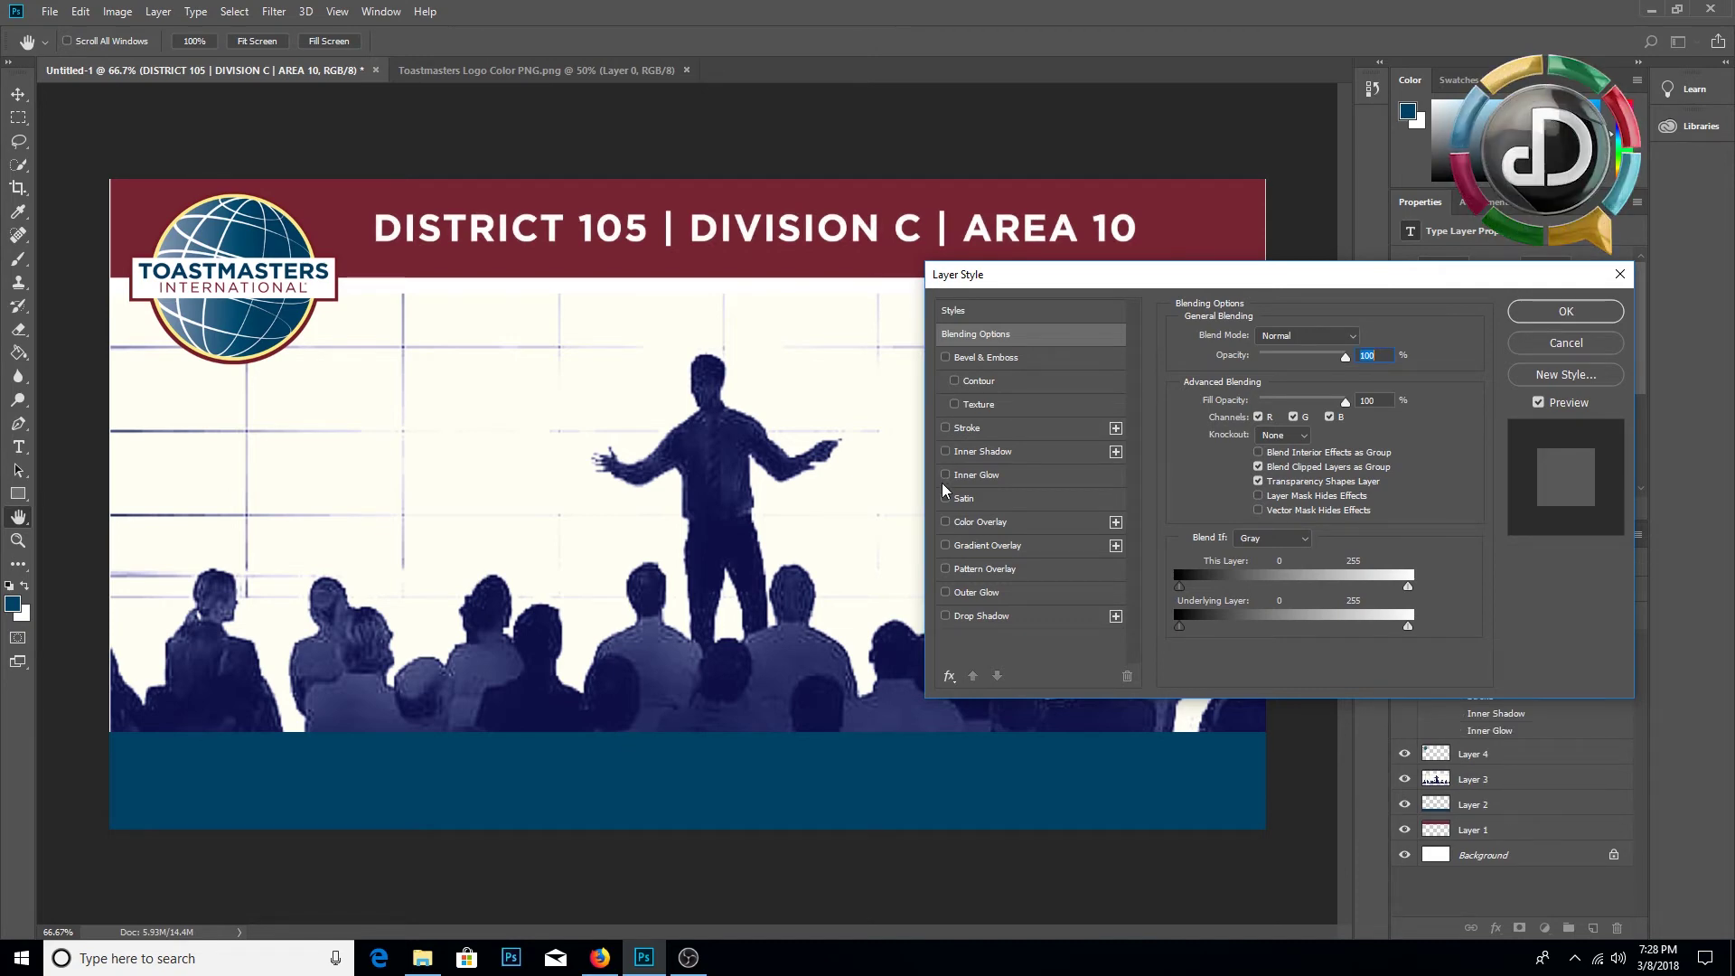
pyautogui.click(946, 522)
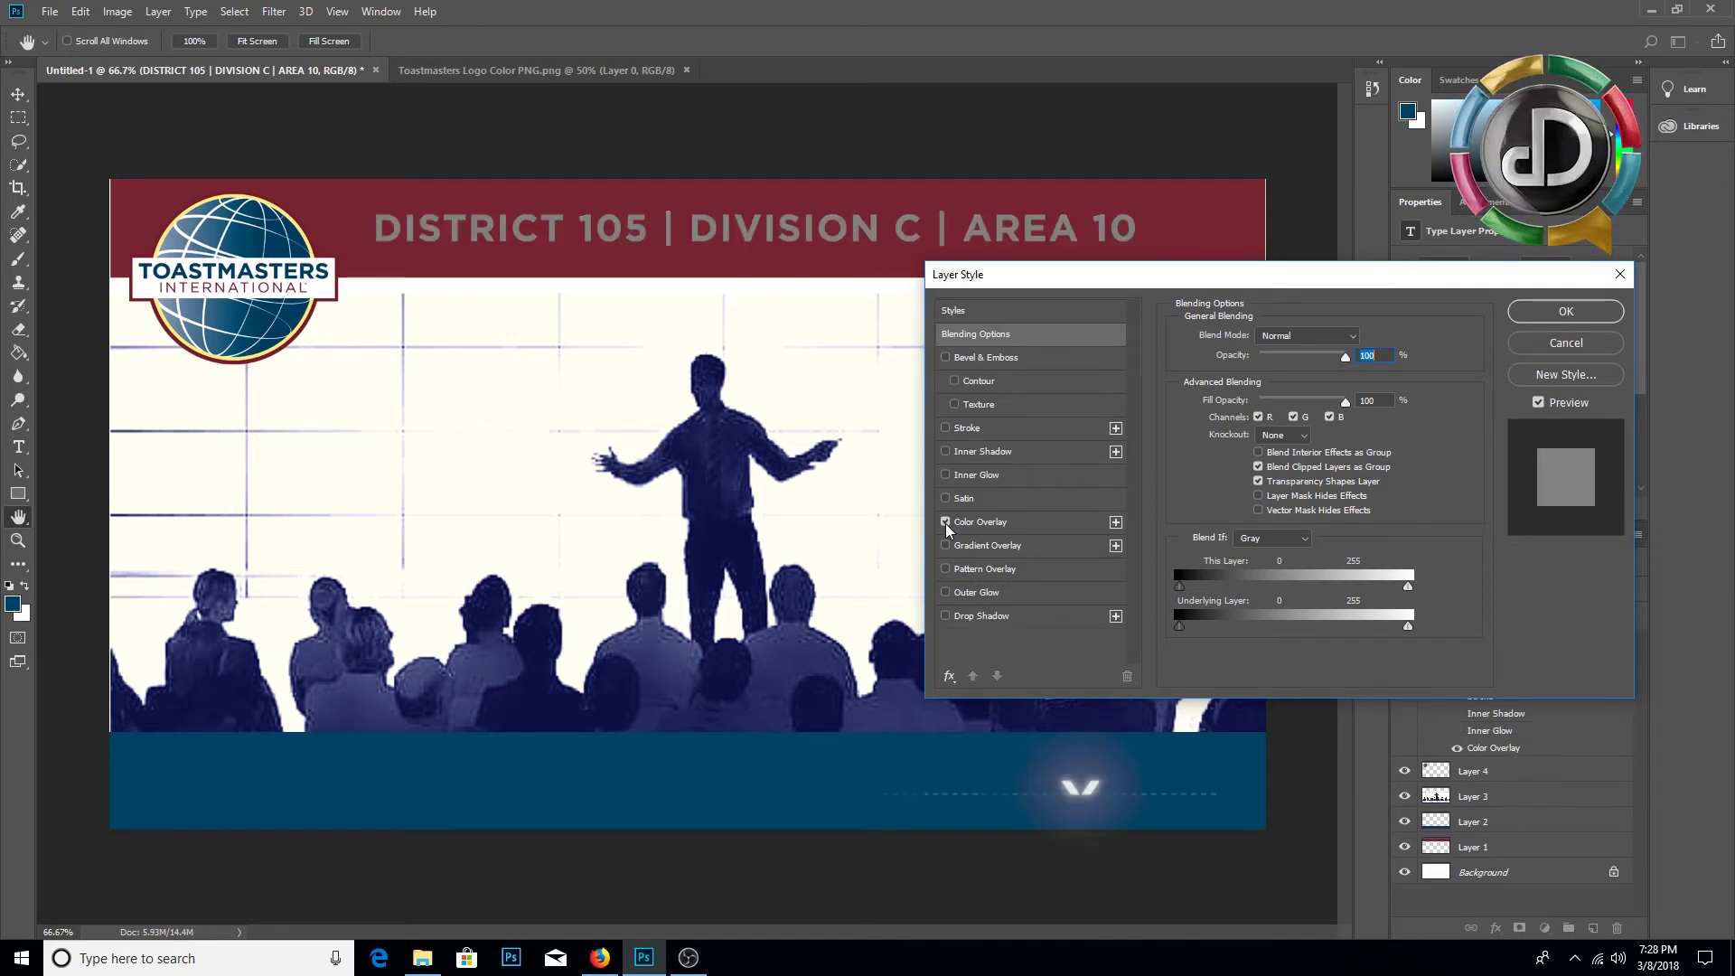
pyautogui.click(946, 522)
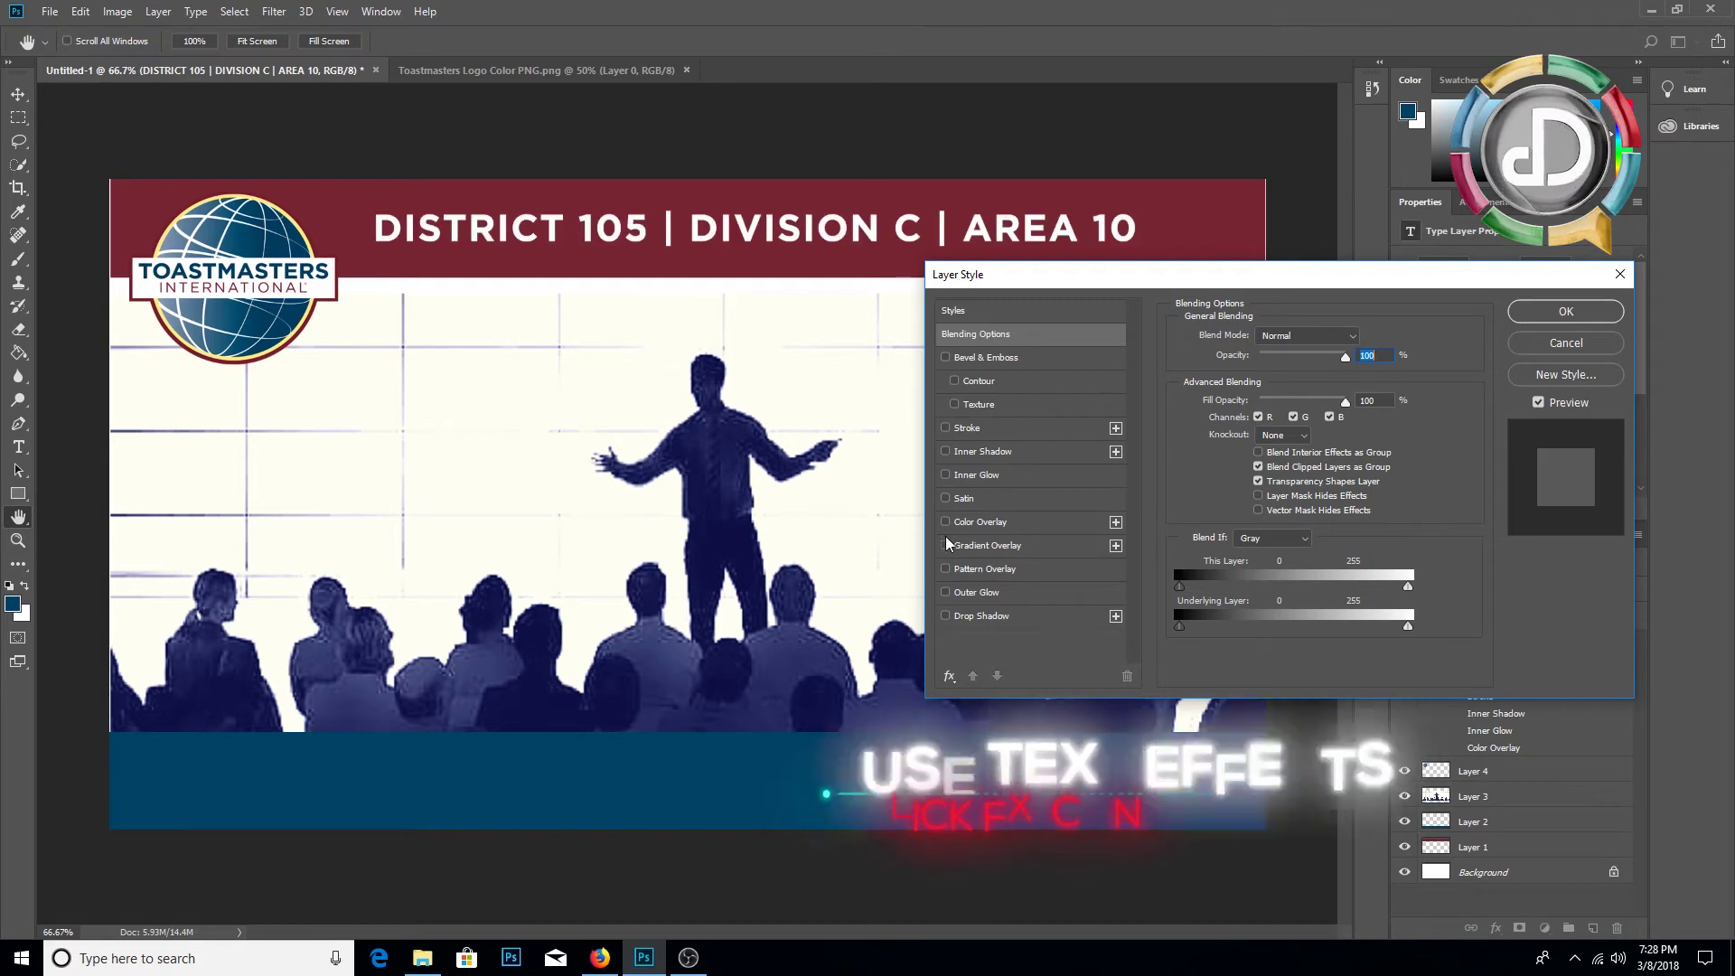
pyautogui.click(945, 592)
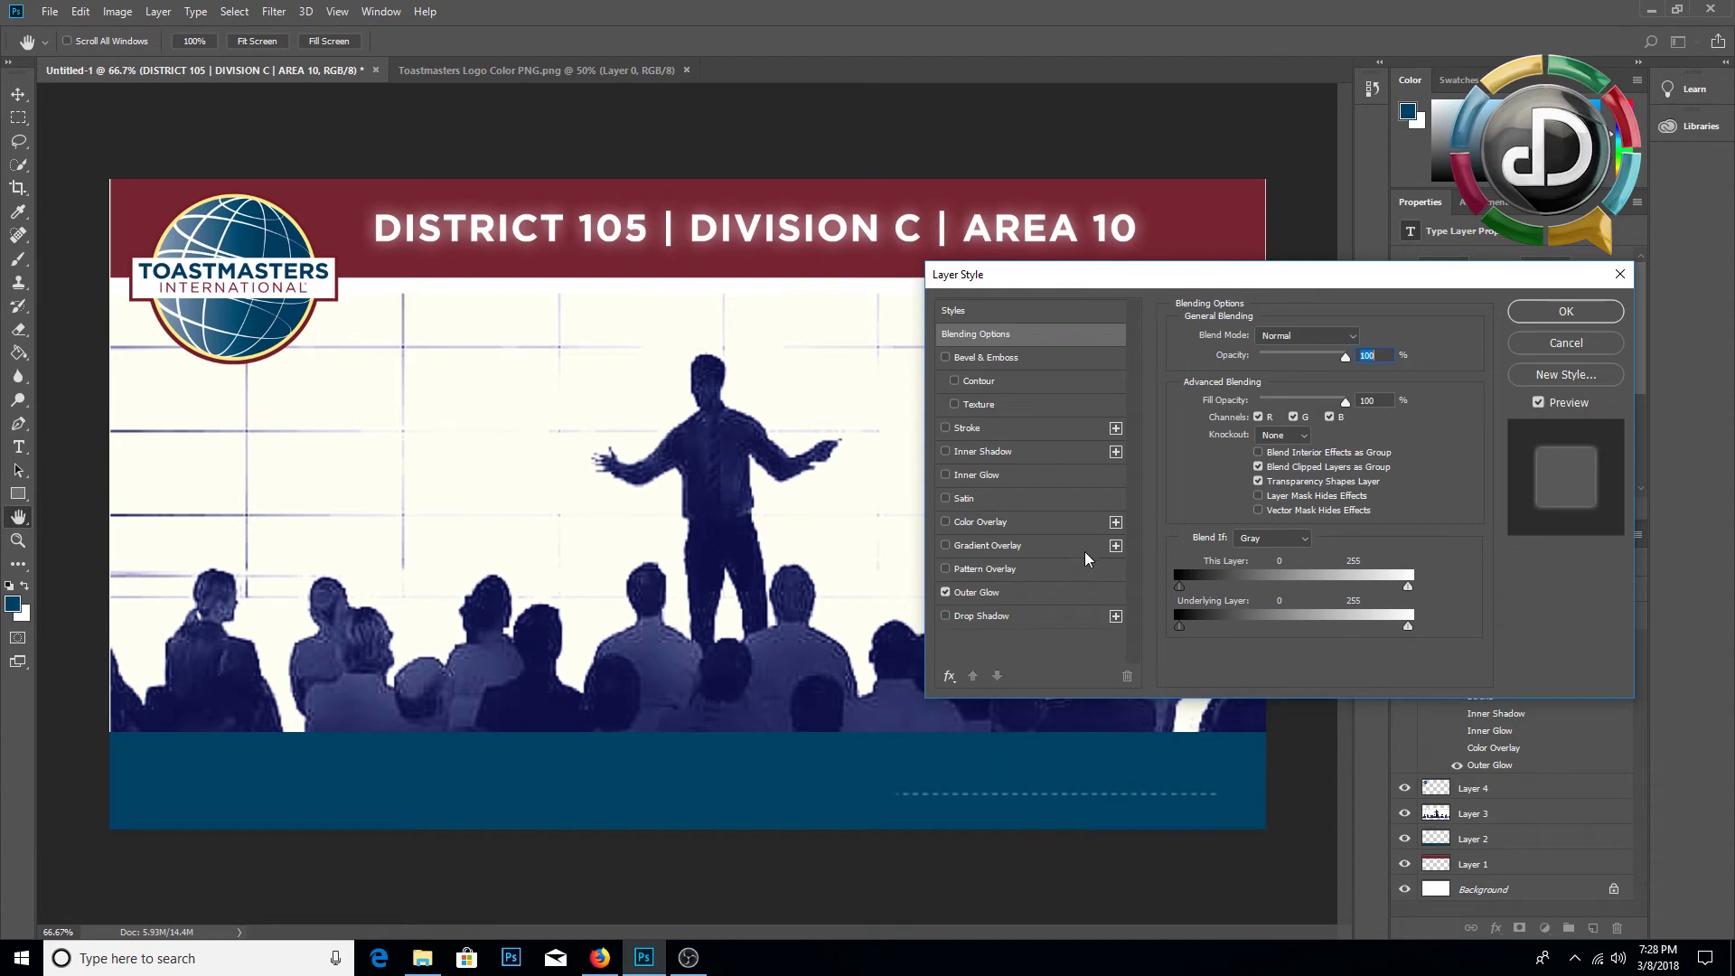
pyautogui.click(1522, 316)
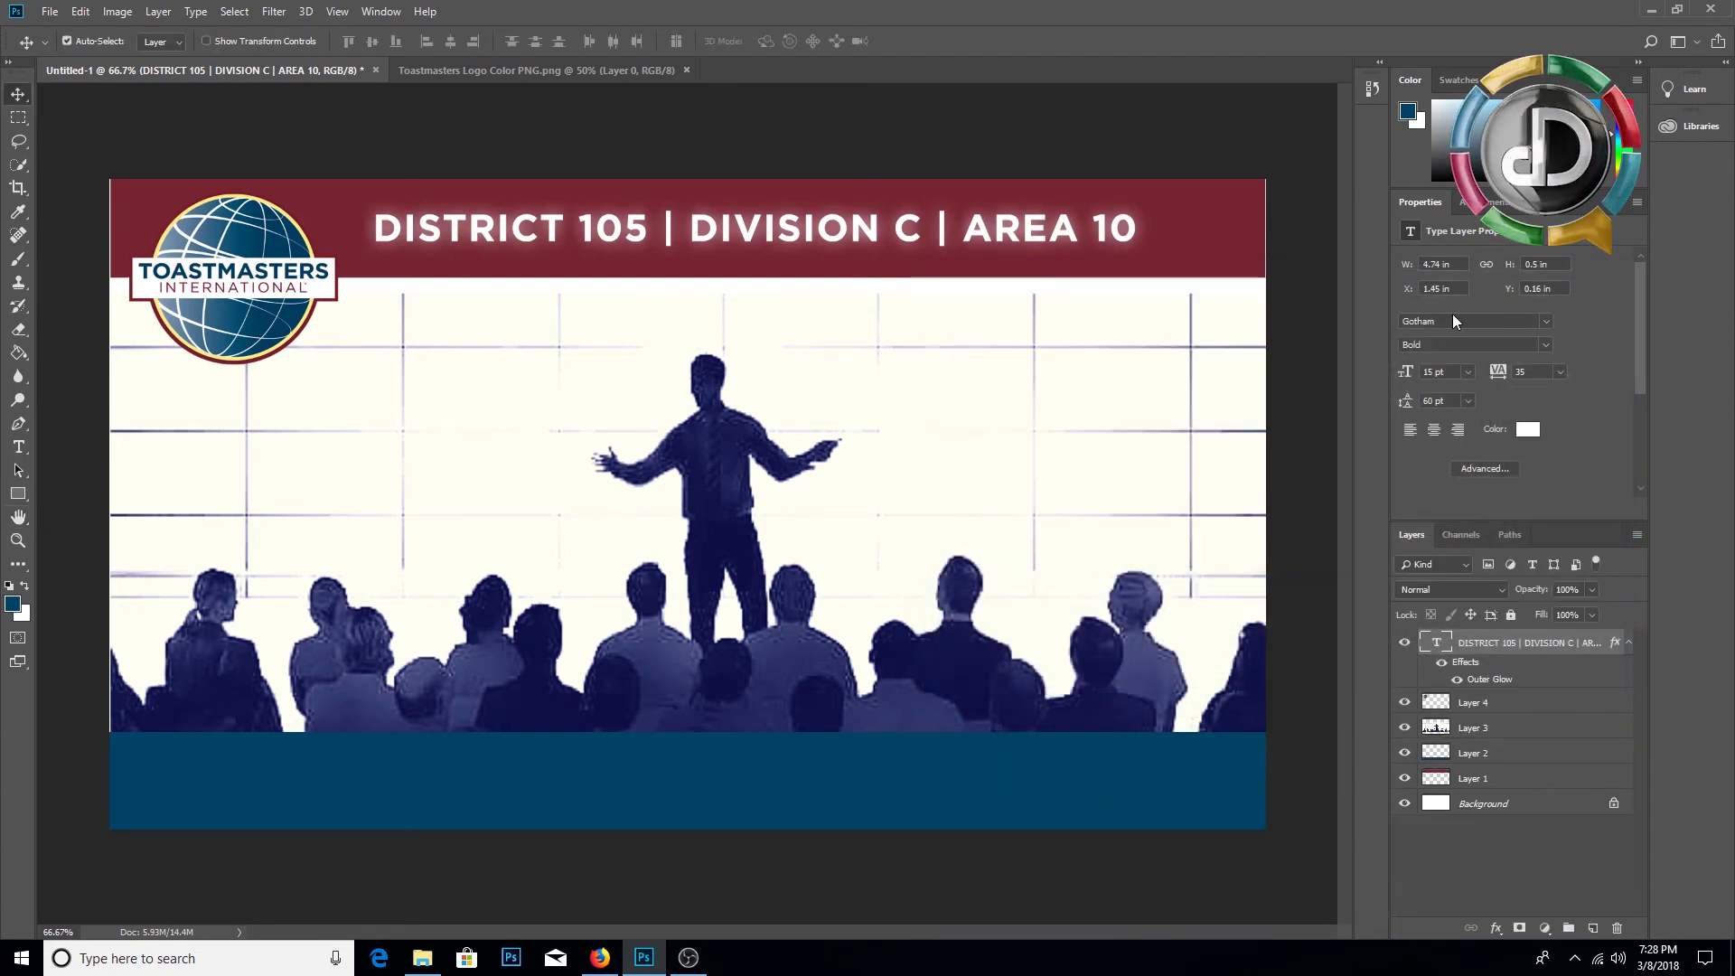
# Step: Type a new title line over the photo and colour it dark blue 004165
pyautogui.click(18, 447)
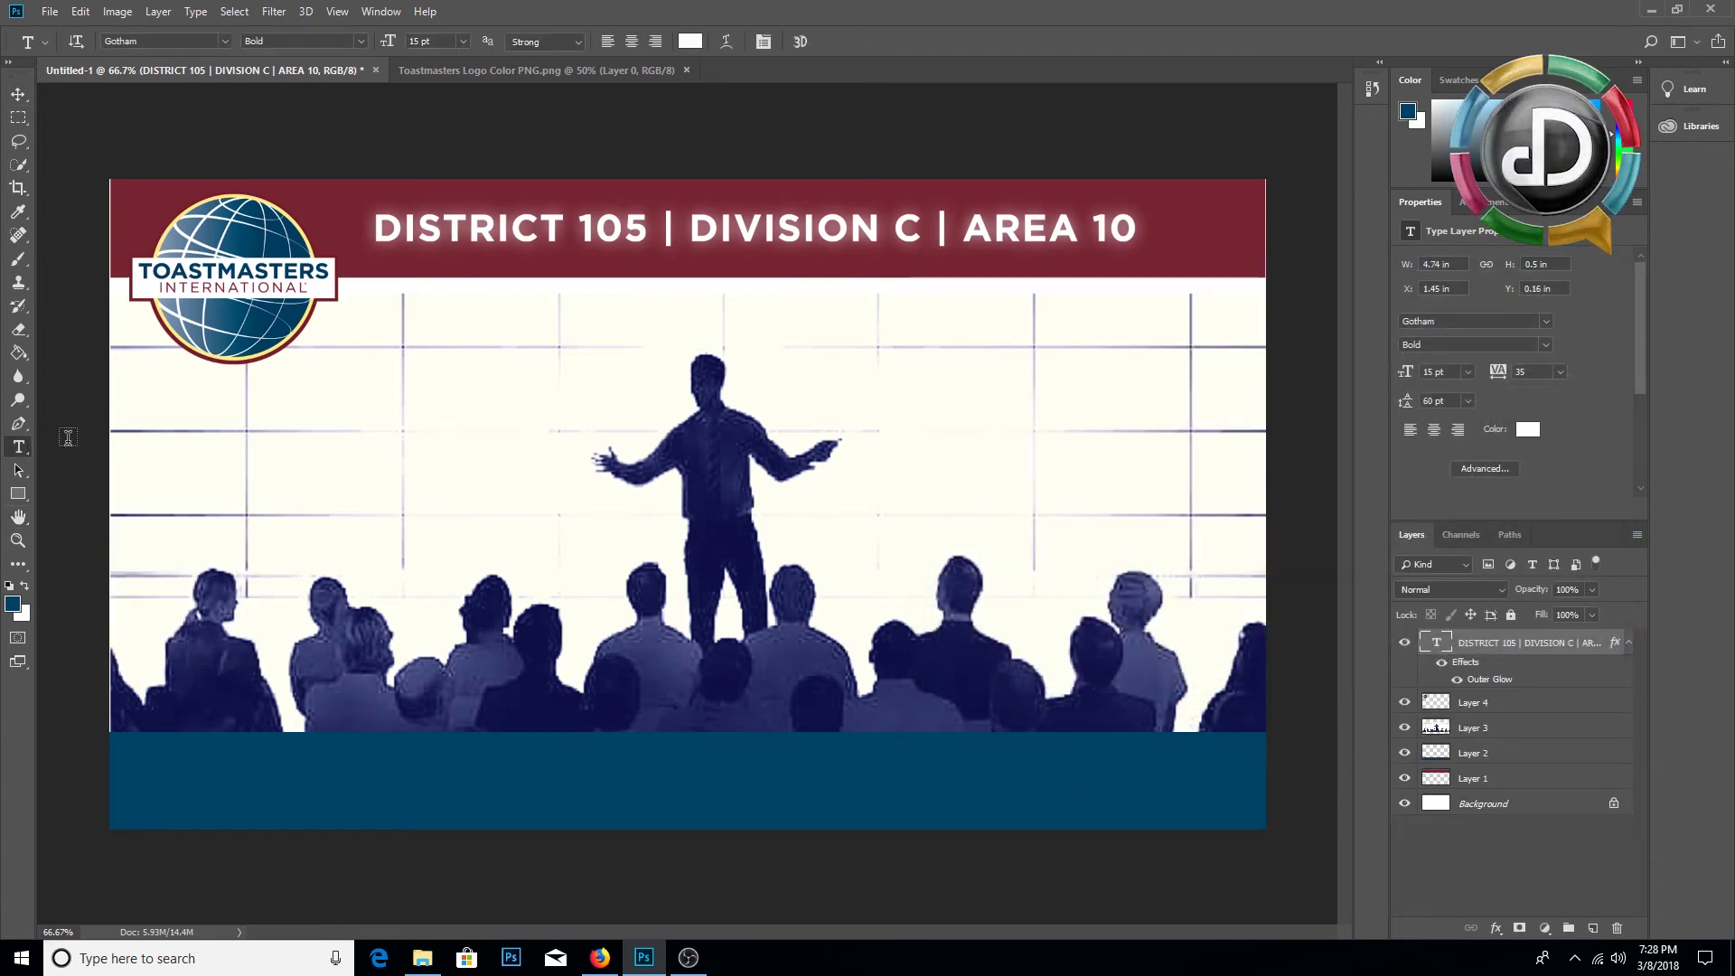
pyautogui.click(435, 429)
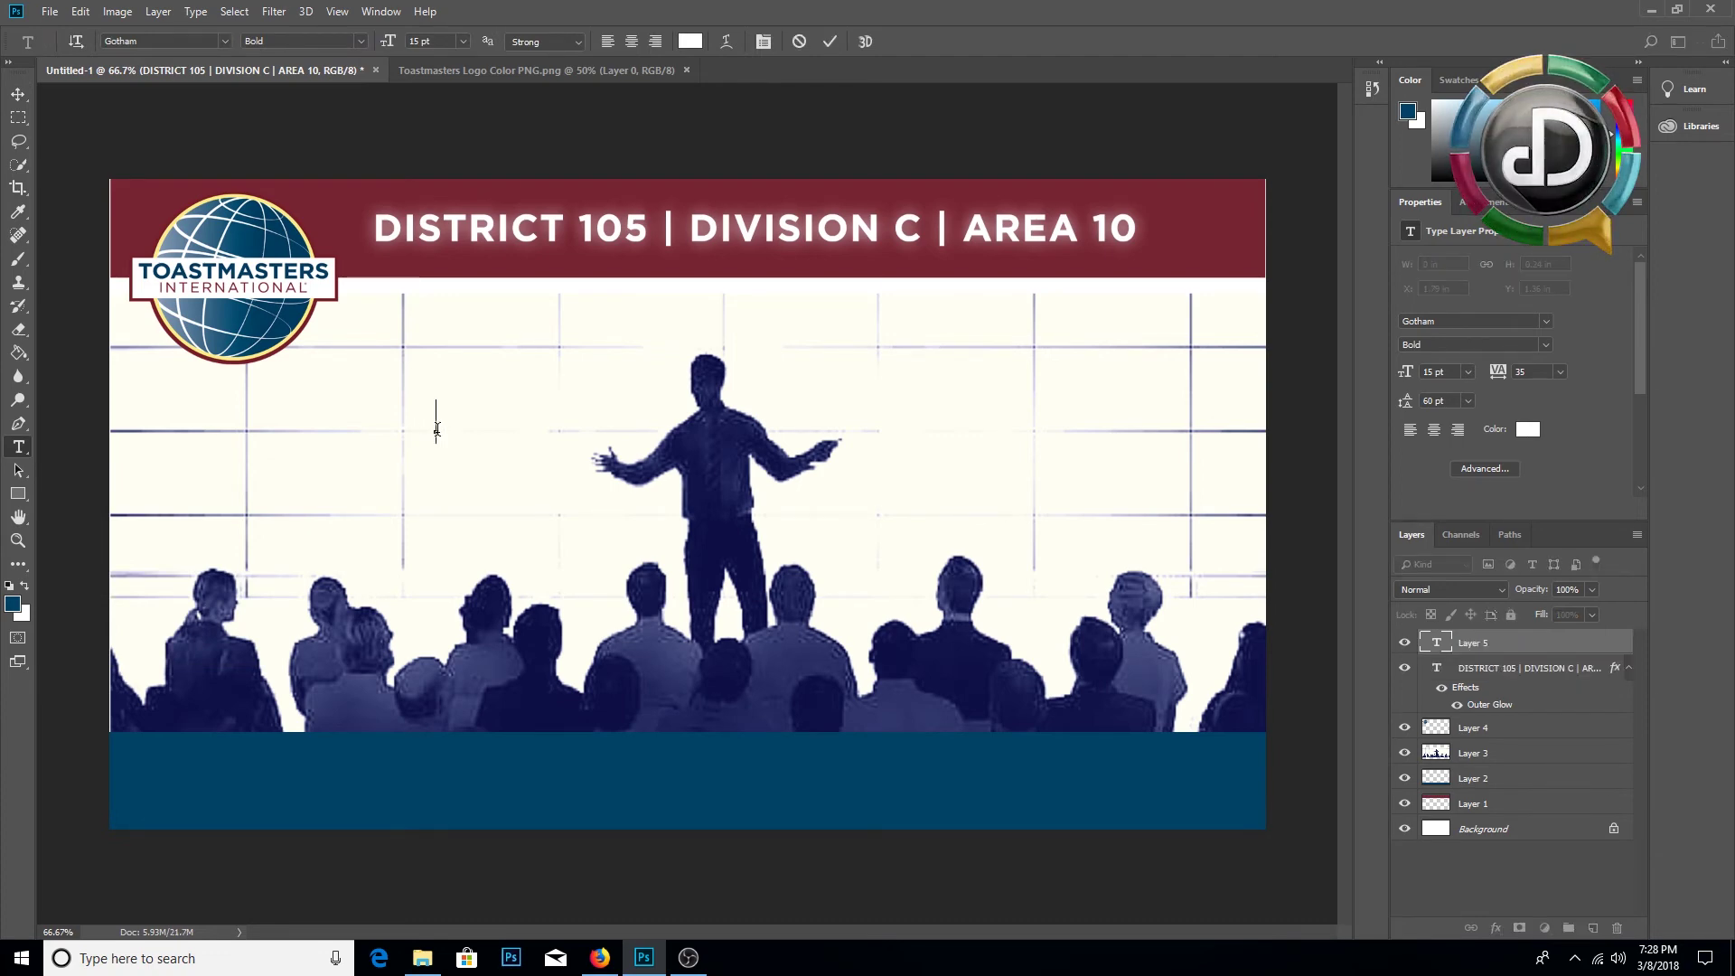
pyautogui.write('Club ')
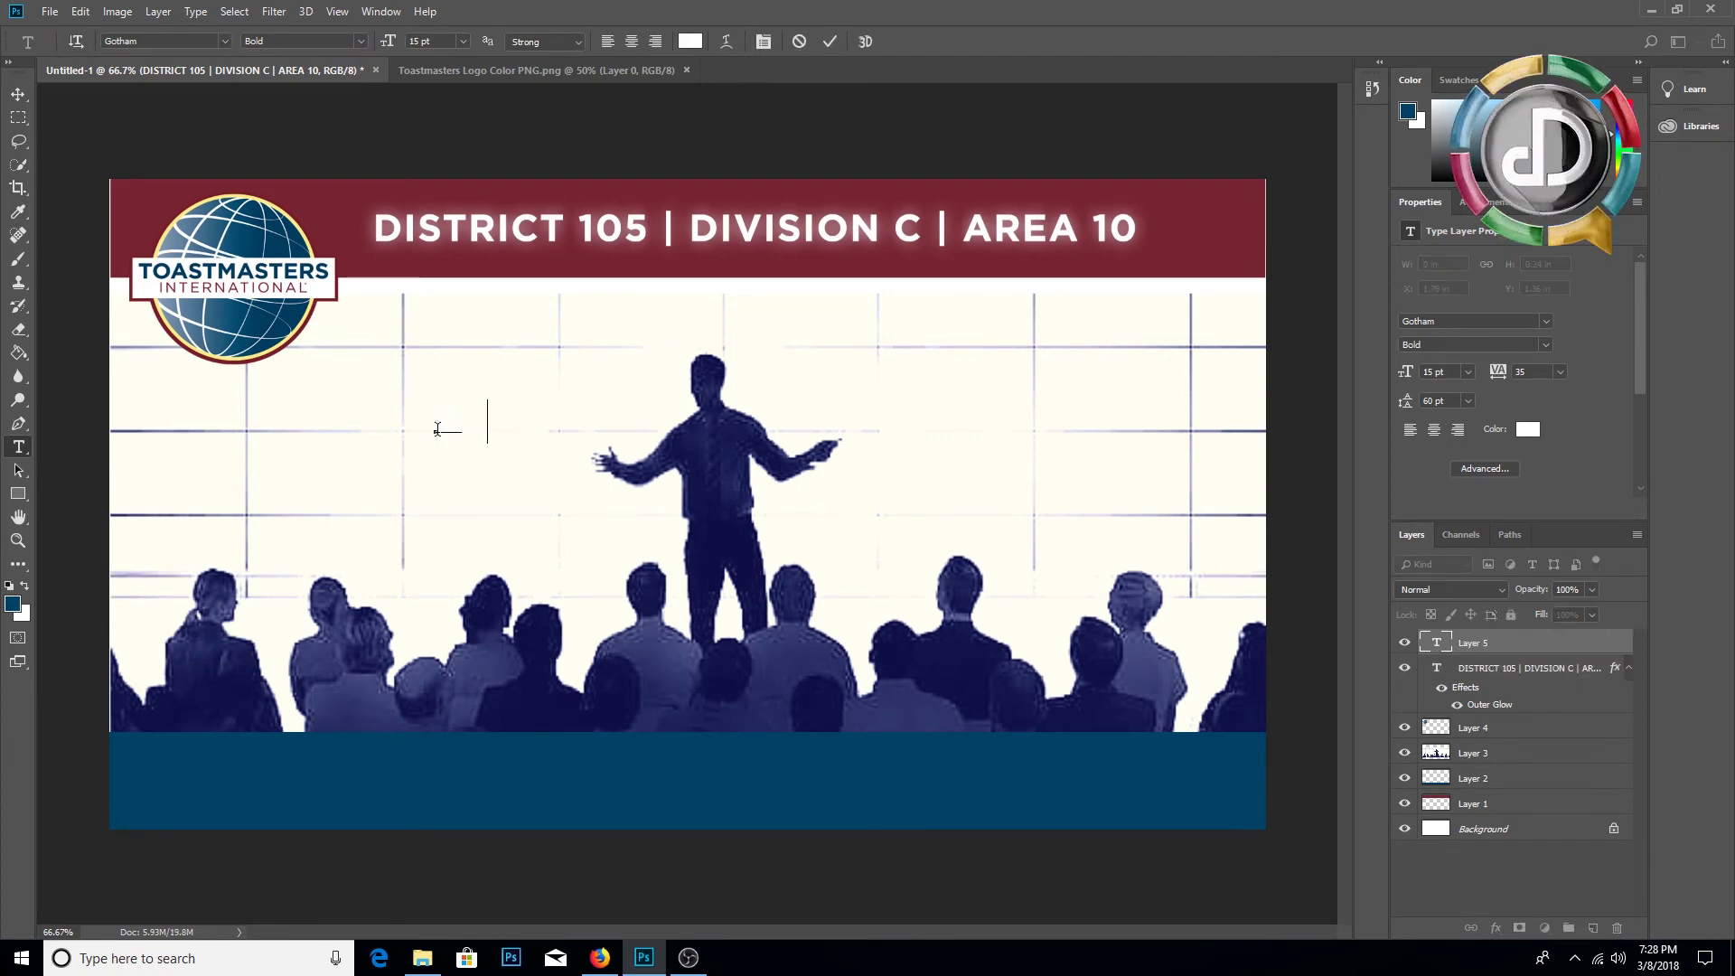
pyautogui.write('Officer ')
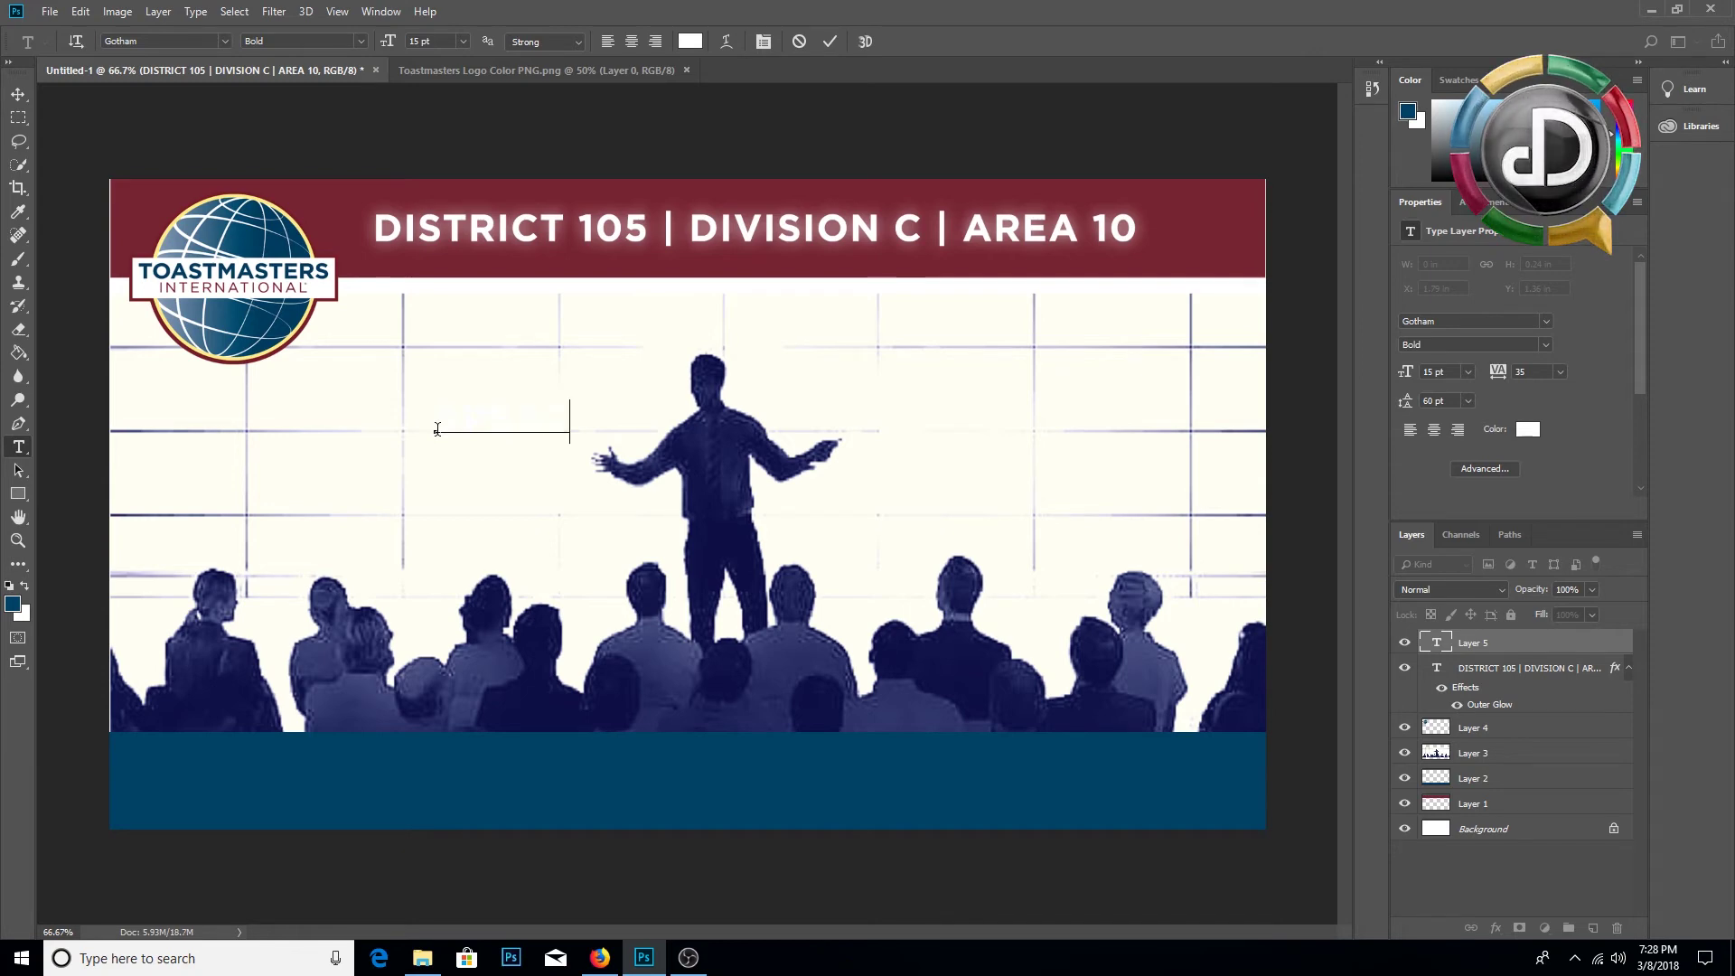
pyautogui.write('CONTEST')
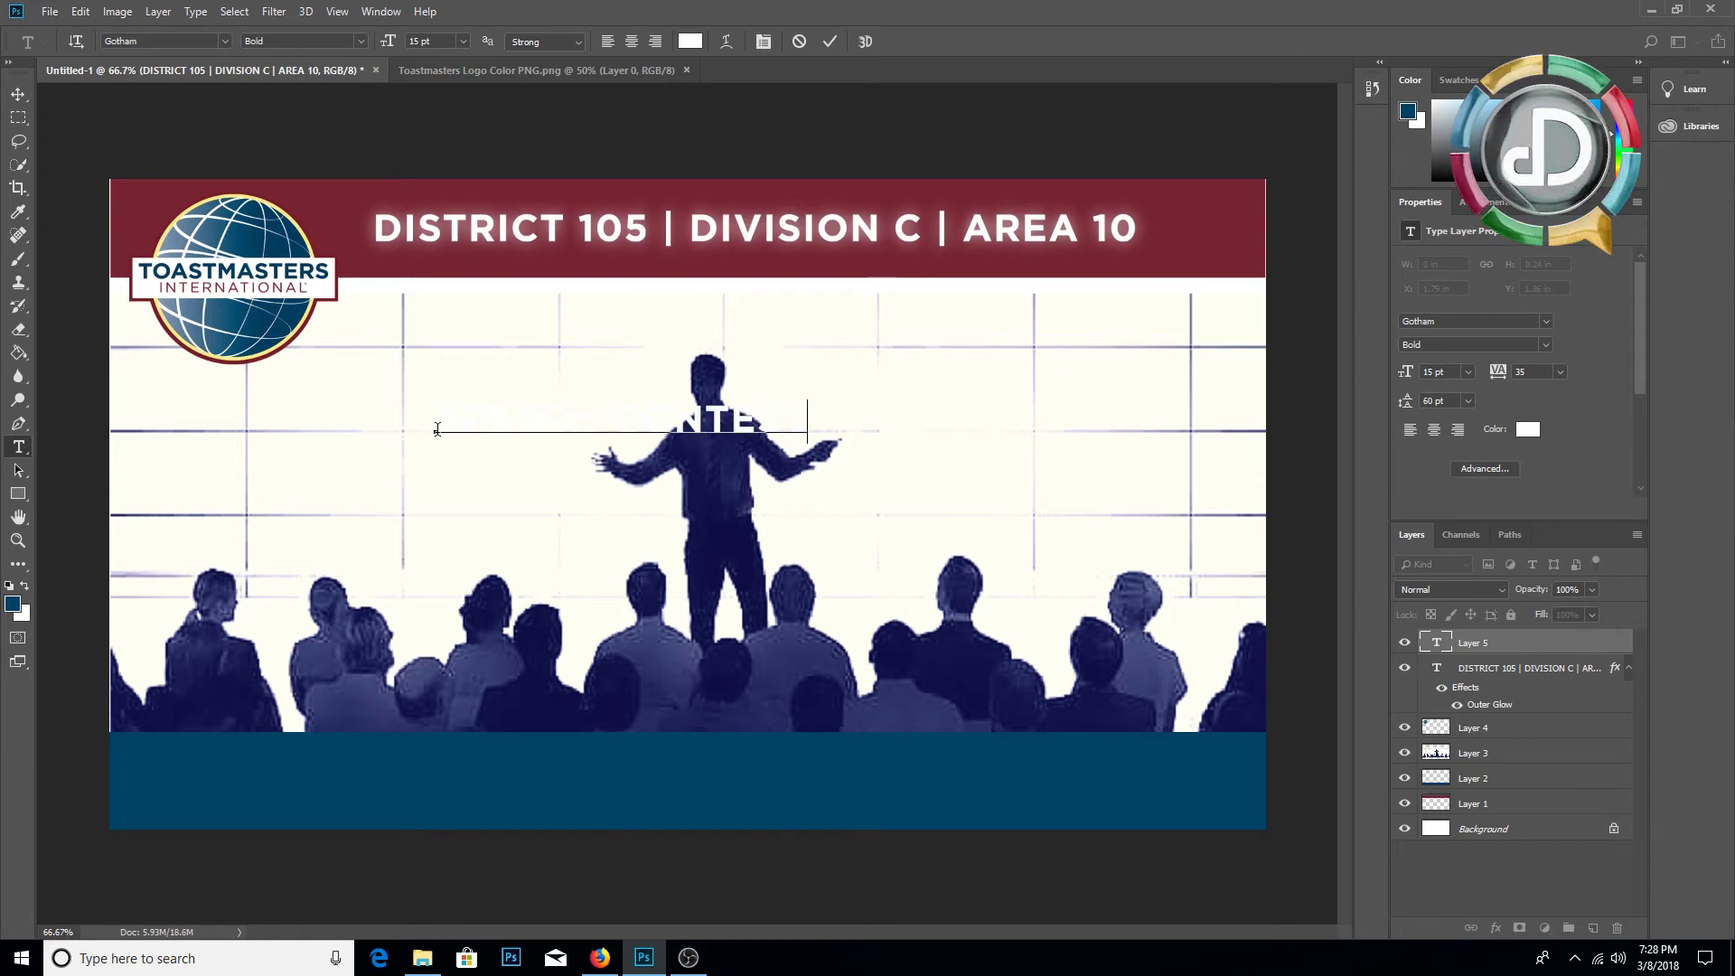
pyautogui.hotkey('ctrl', 'a')
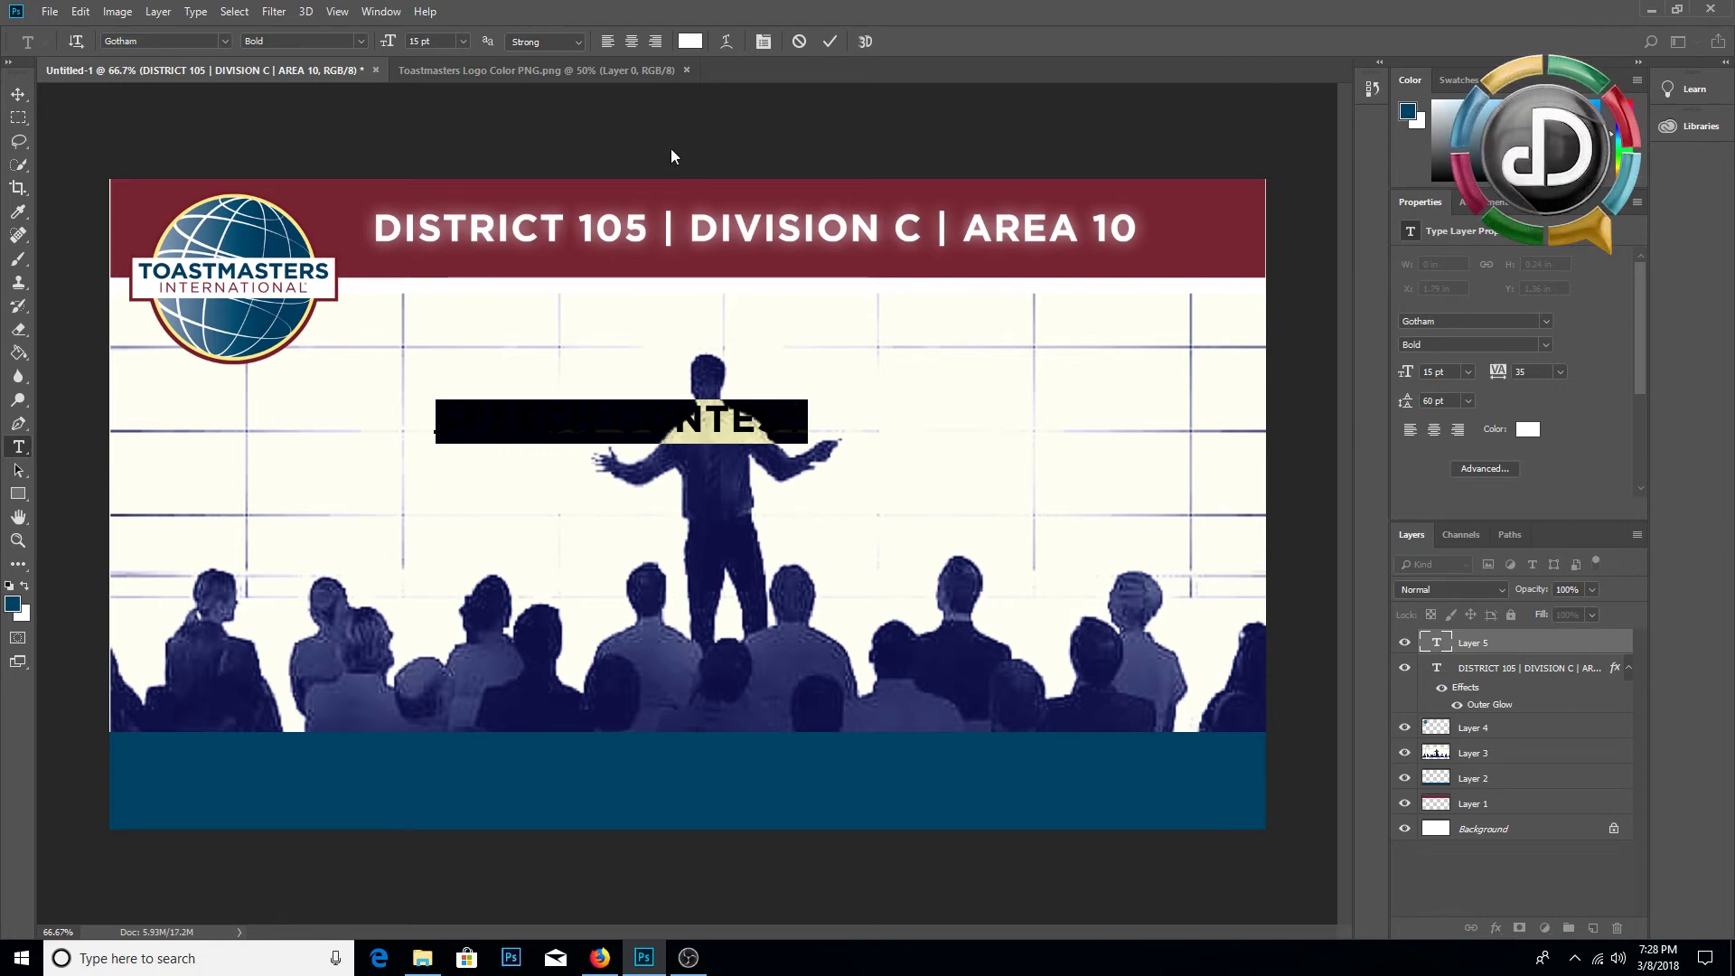
pyautogui.click(691, 42)
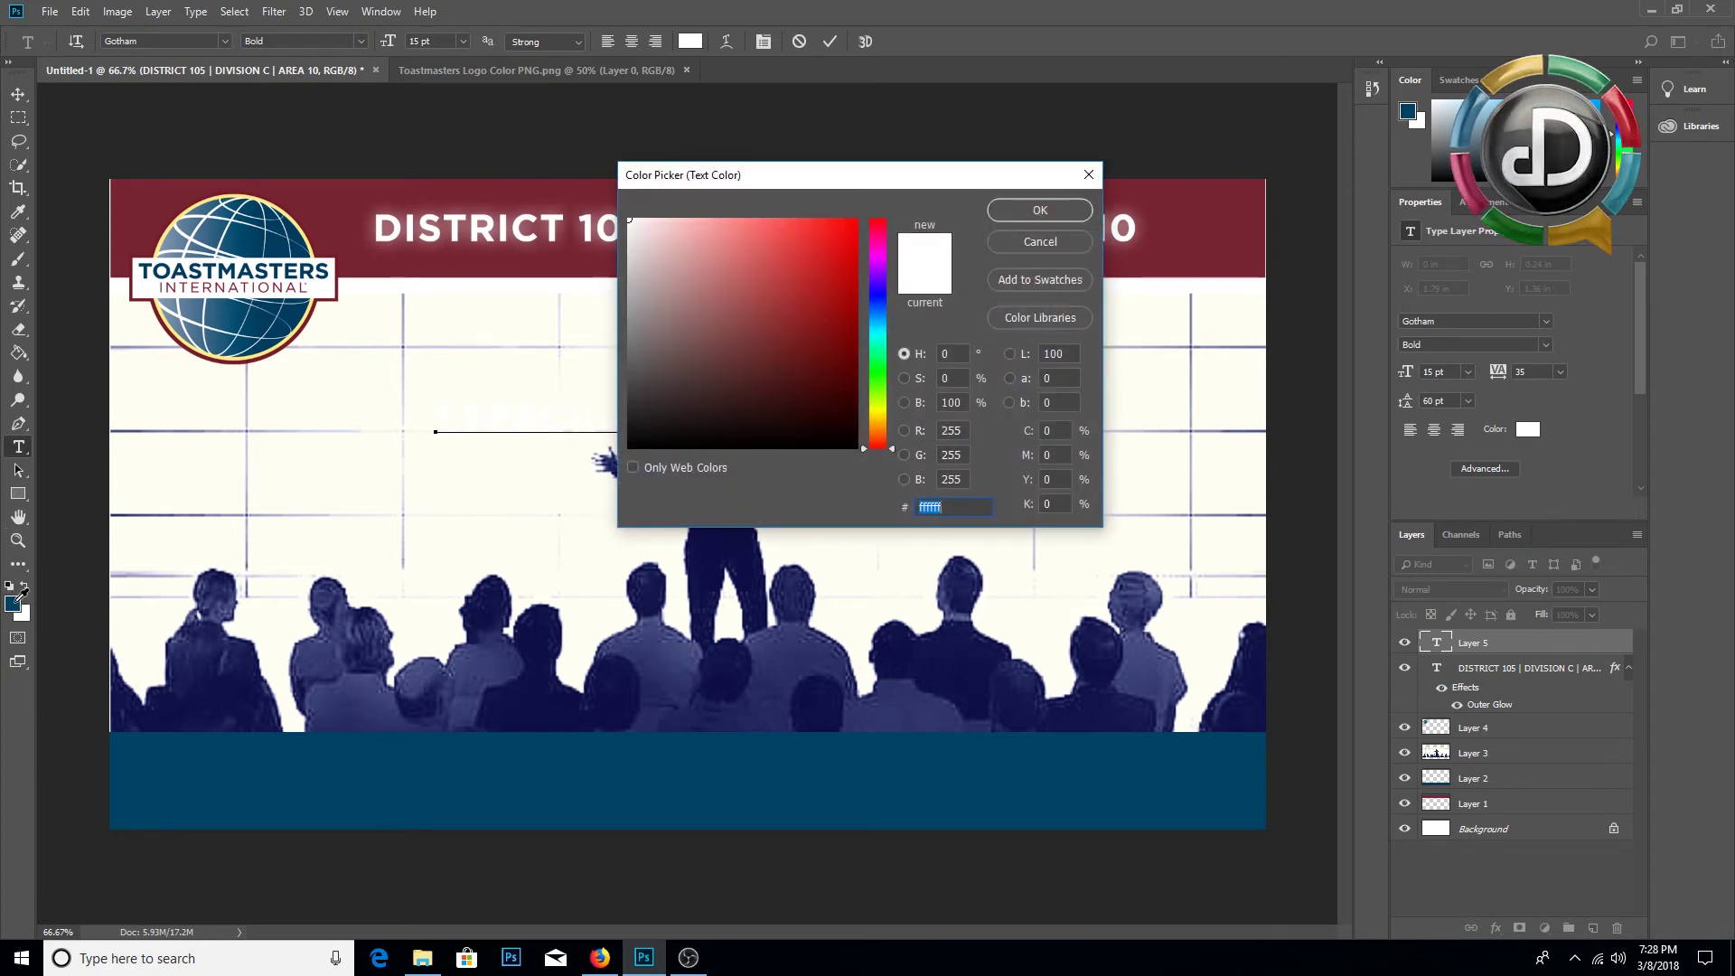
pyautogui.write('004165')
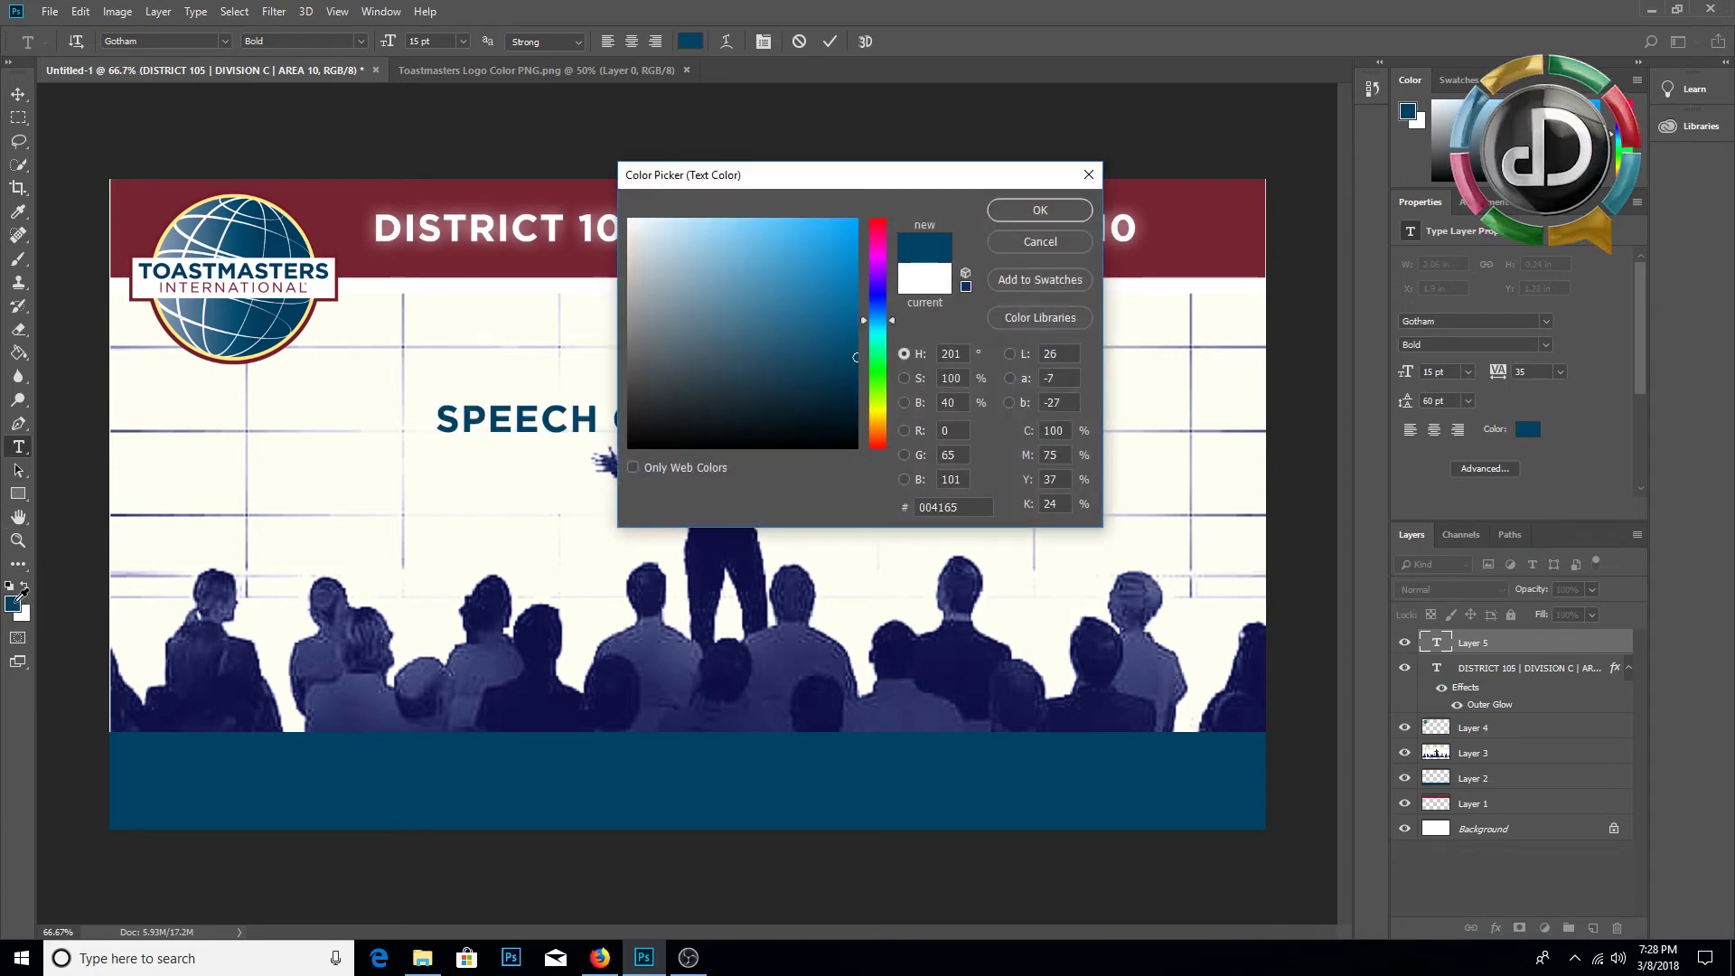
pyautogui.click(999, 210)
# Step: Complete the title as 'SPEECH CONTEST 2018' and set it to 24 pt
pyautogui.click(809, 420)
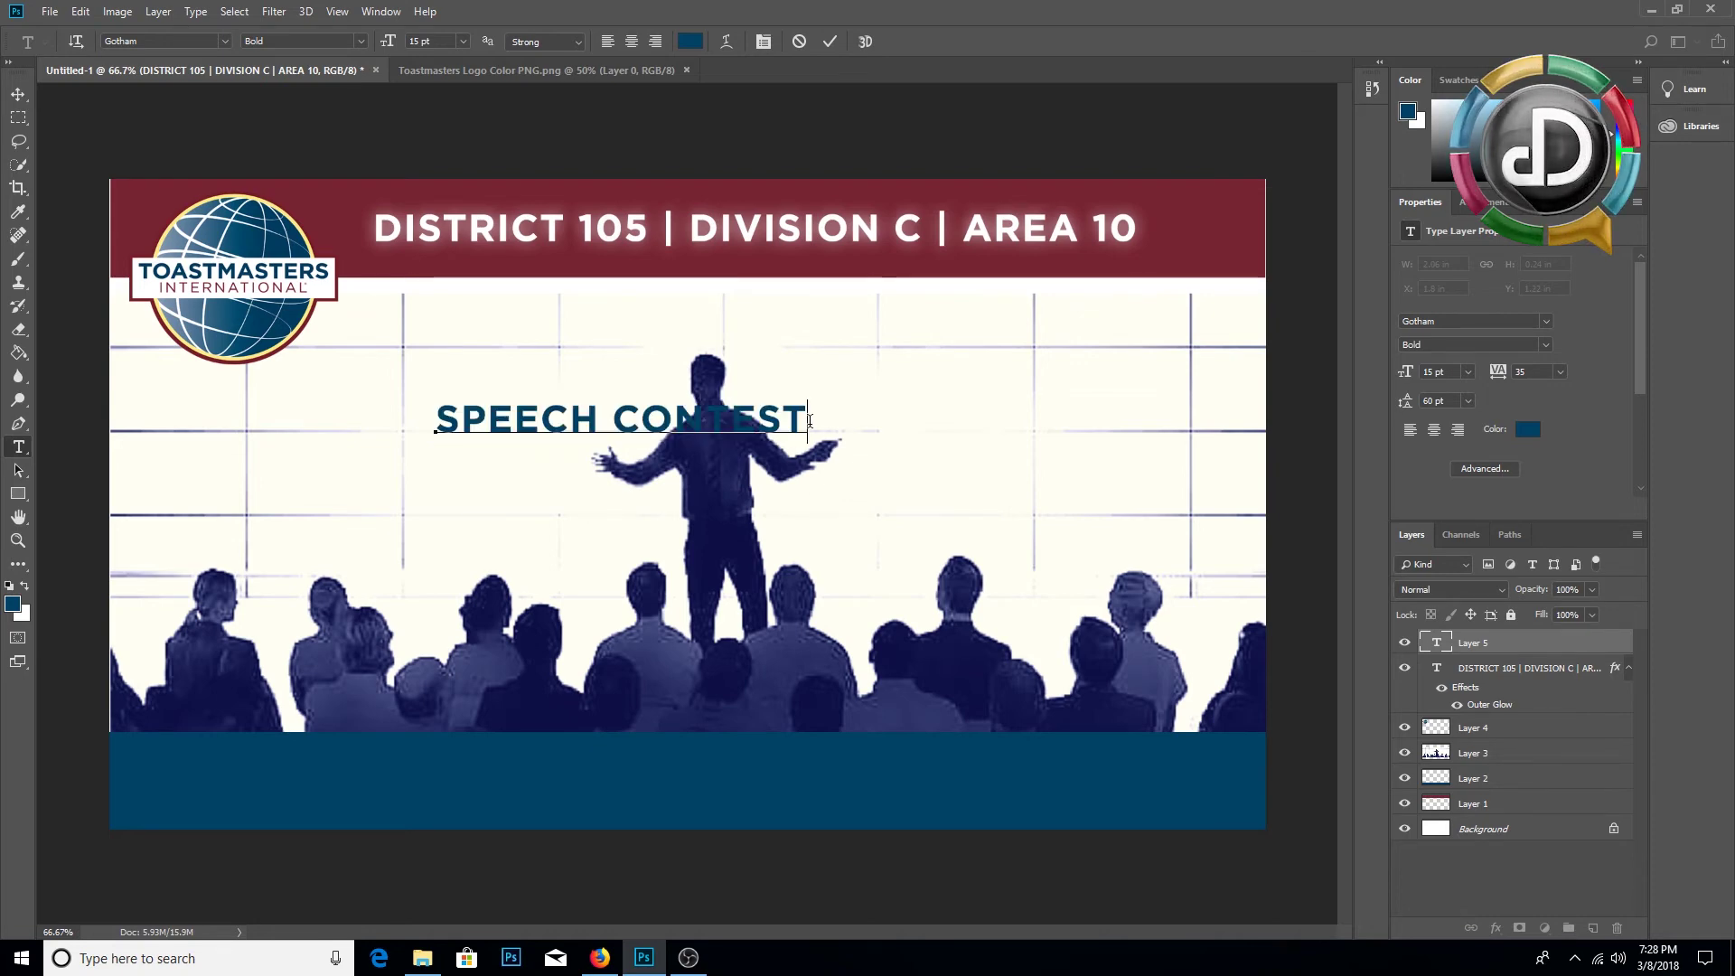
pyautogui.write('2018')
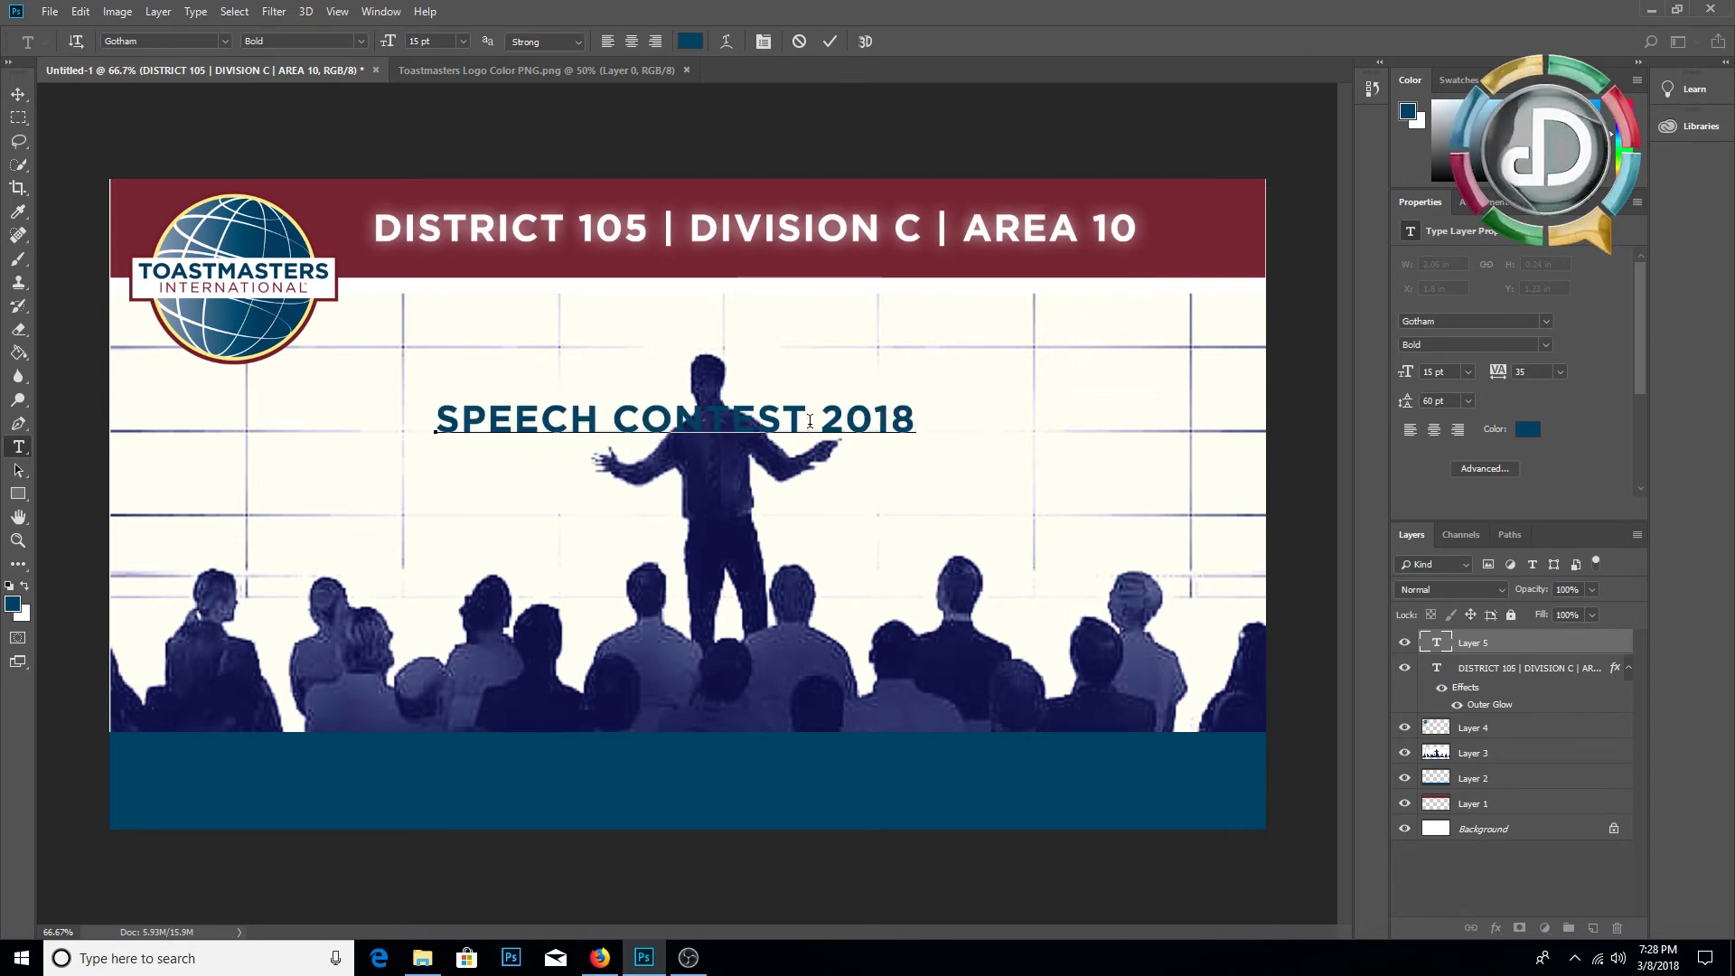
pyautogui.hotkey('ctrl', 'a')
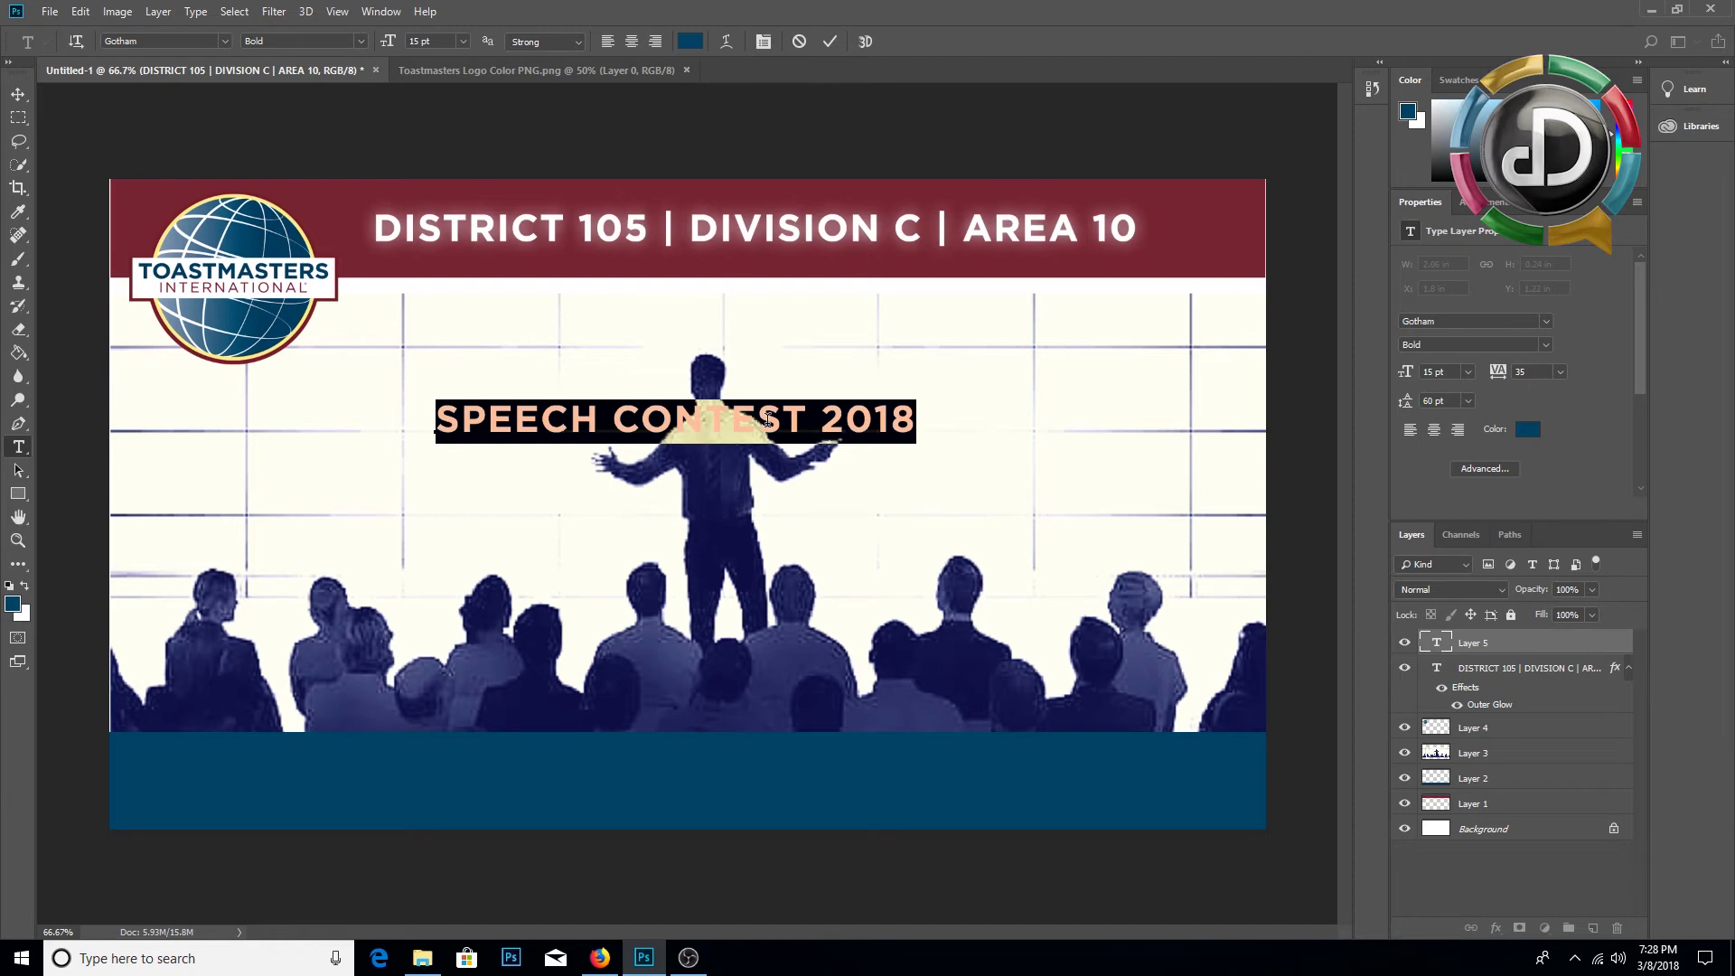
pyautogui.click(737, 425)
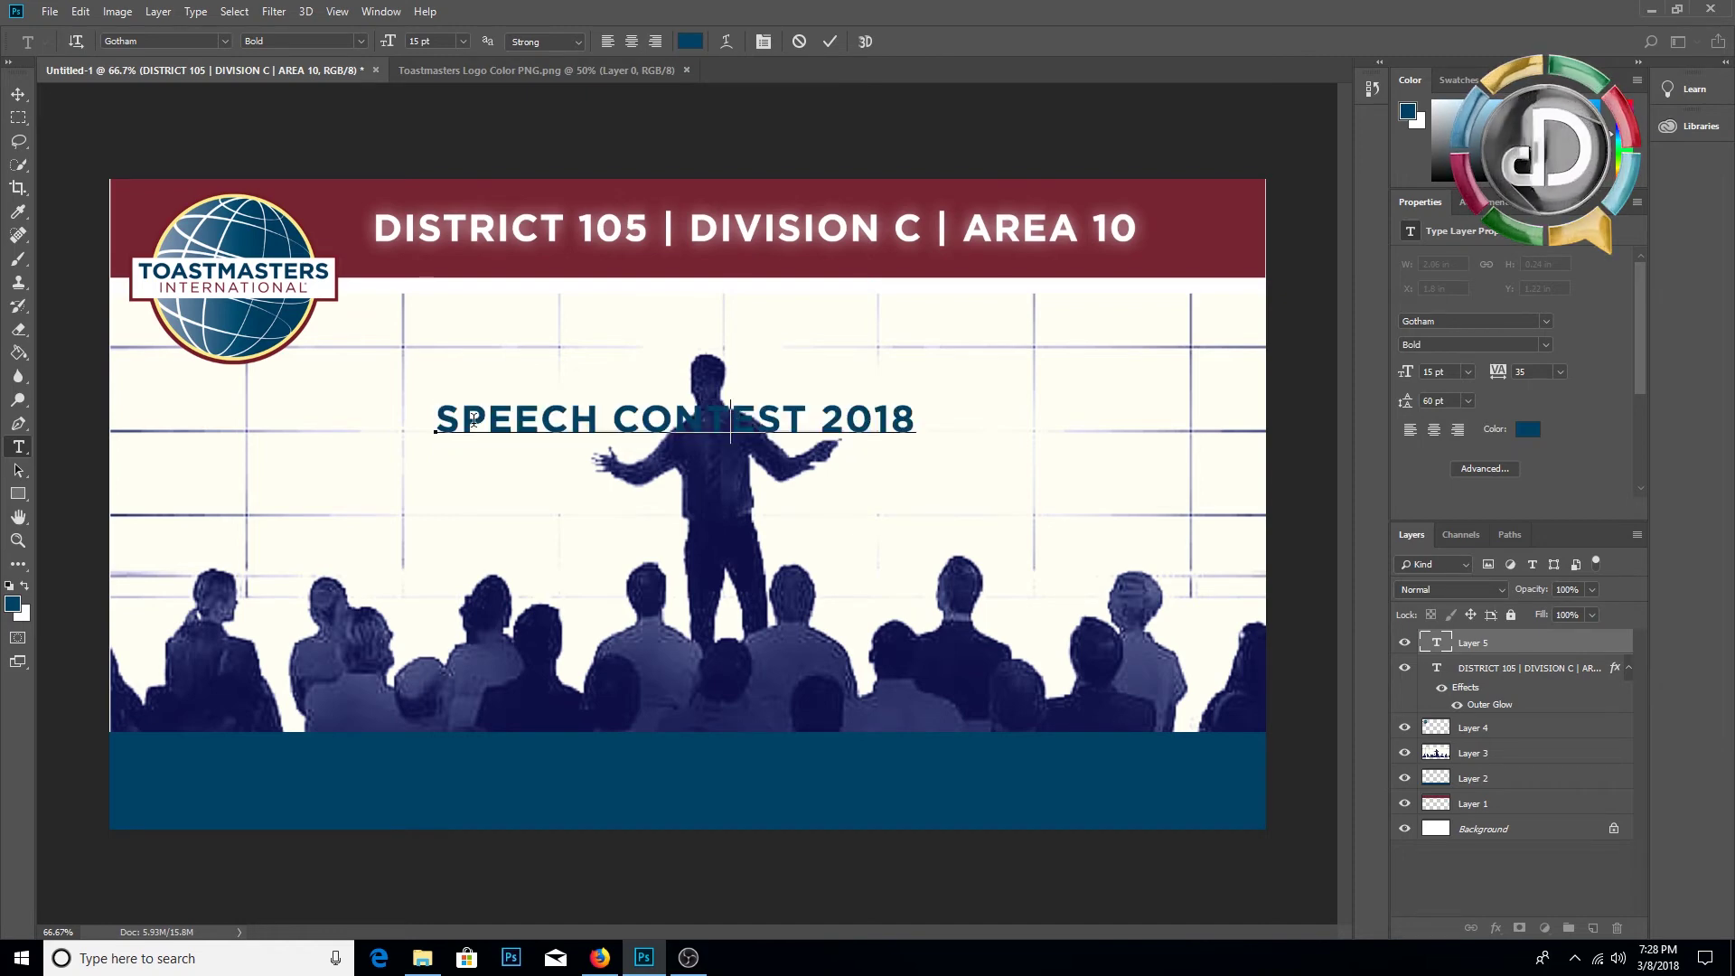
pyautogui.moveTo(445, 420); pyautogui.dragTo(918, 422)
pyautogui.click(463, 40)
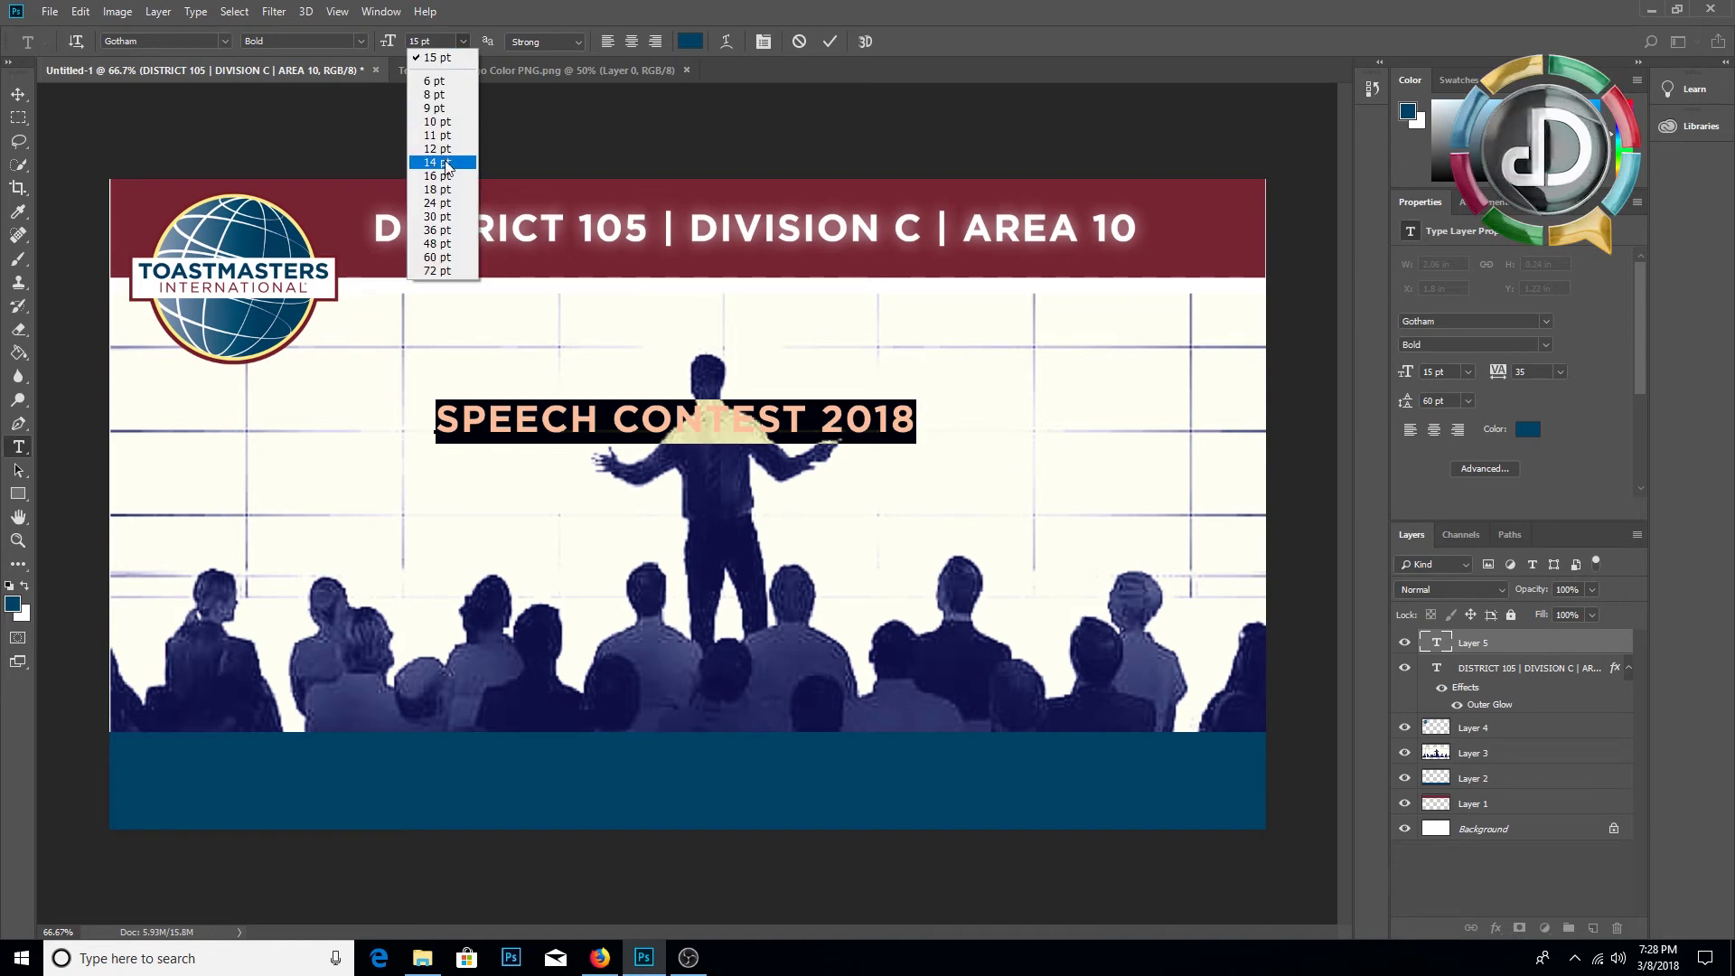
pyautogui.click(438, 206)
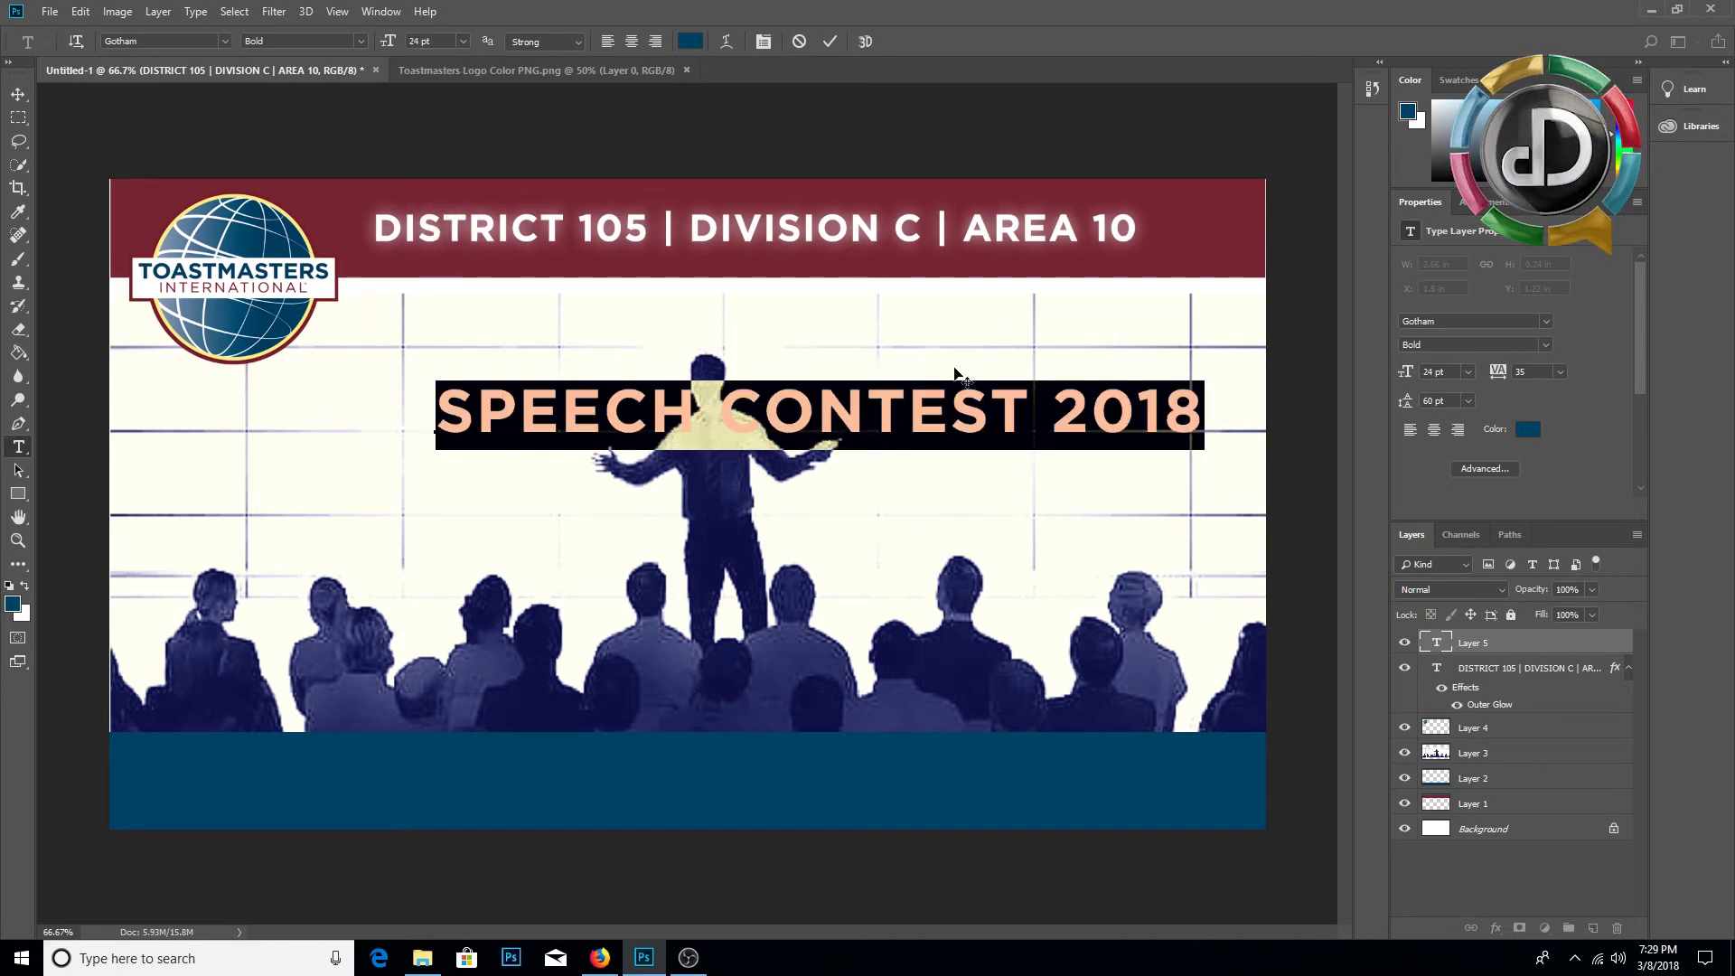
# Step: Move the title just below the burgundy header and start a text line in the footer
pyautogui.click(21, 97)
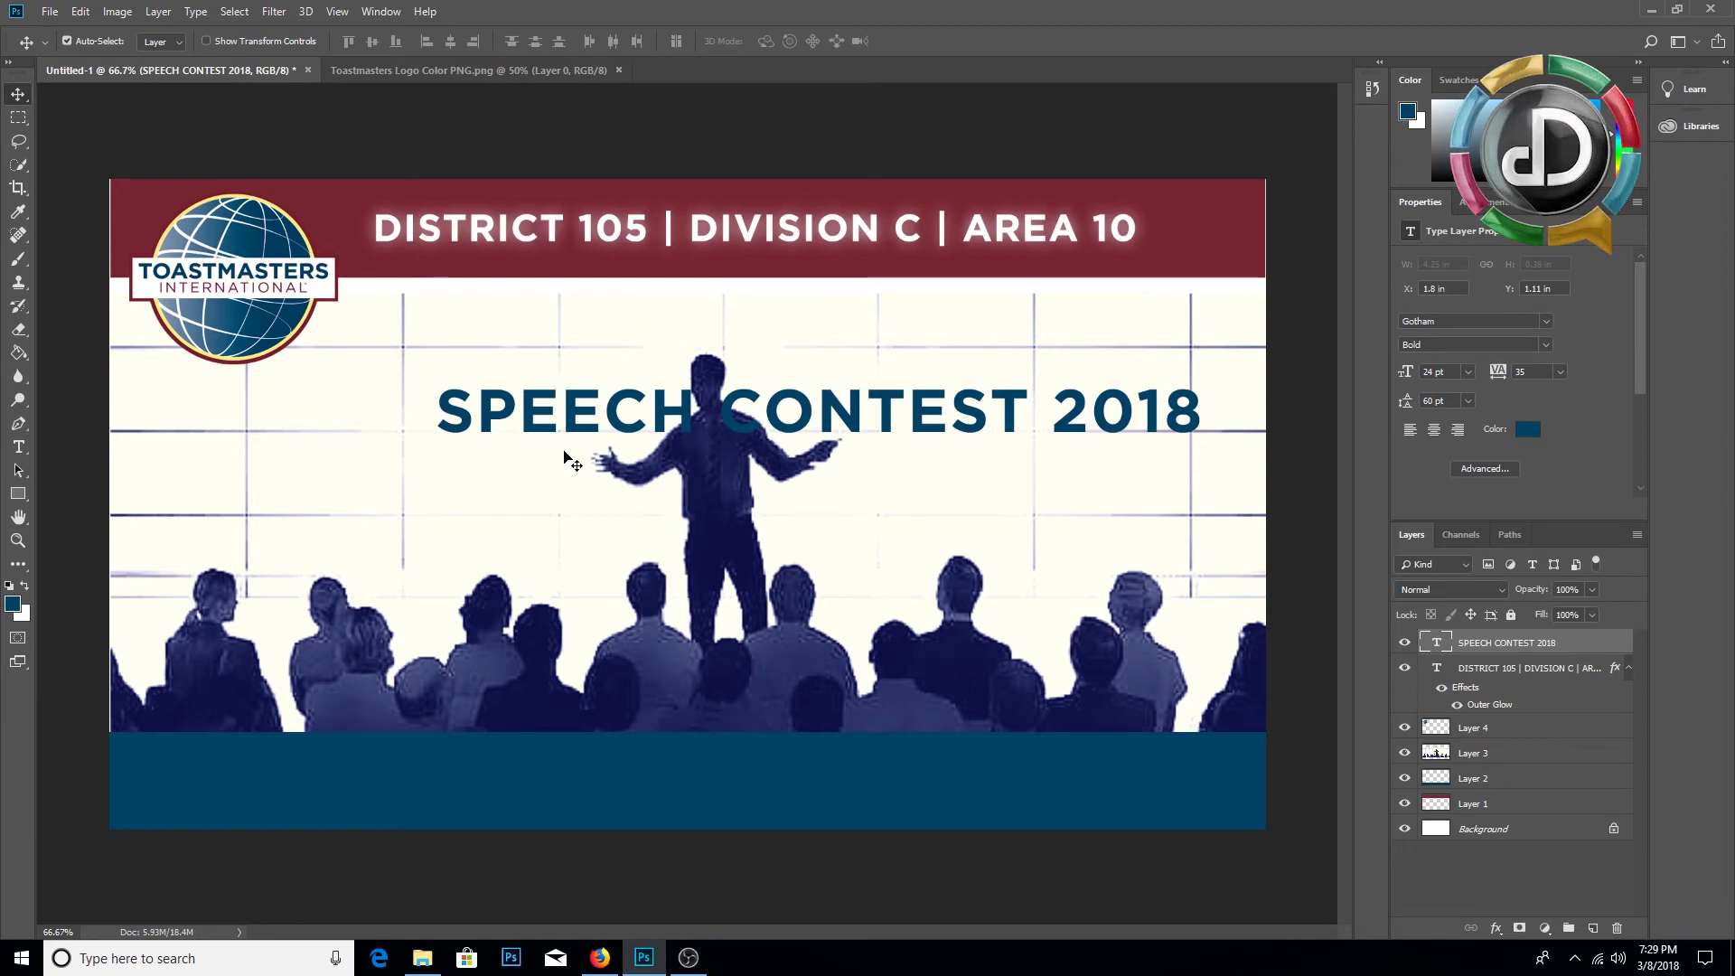
pyautogui.moveTo(547, 407); pyautogui.dragTo(466, 310)
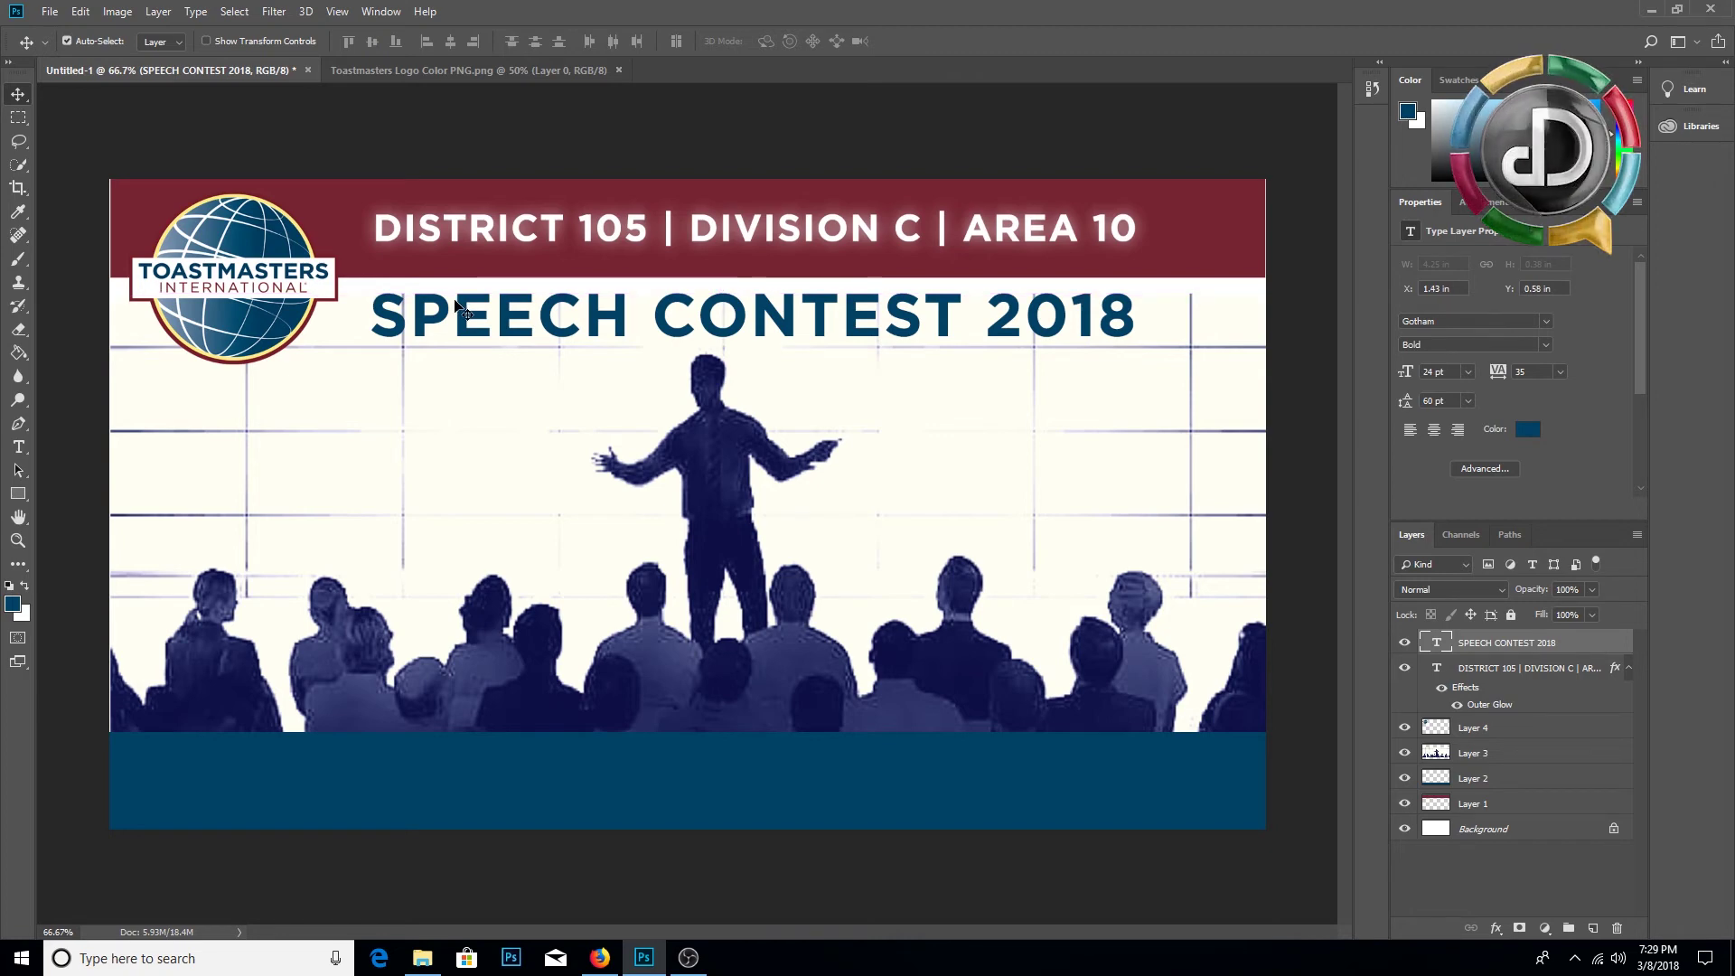
pyautogui.click(19, 447)
pyautogui.click(184, 780)
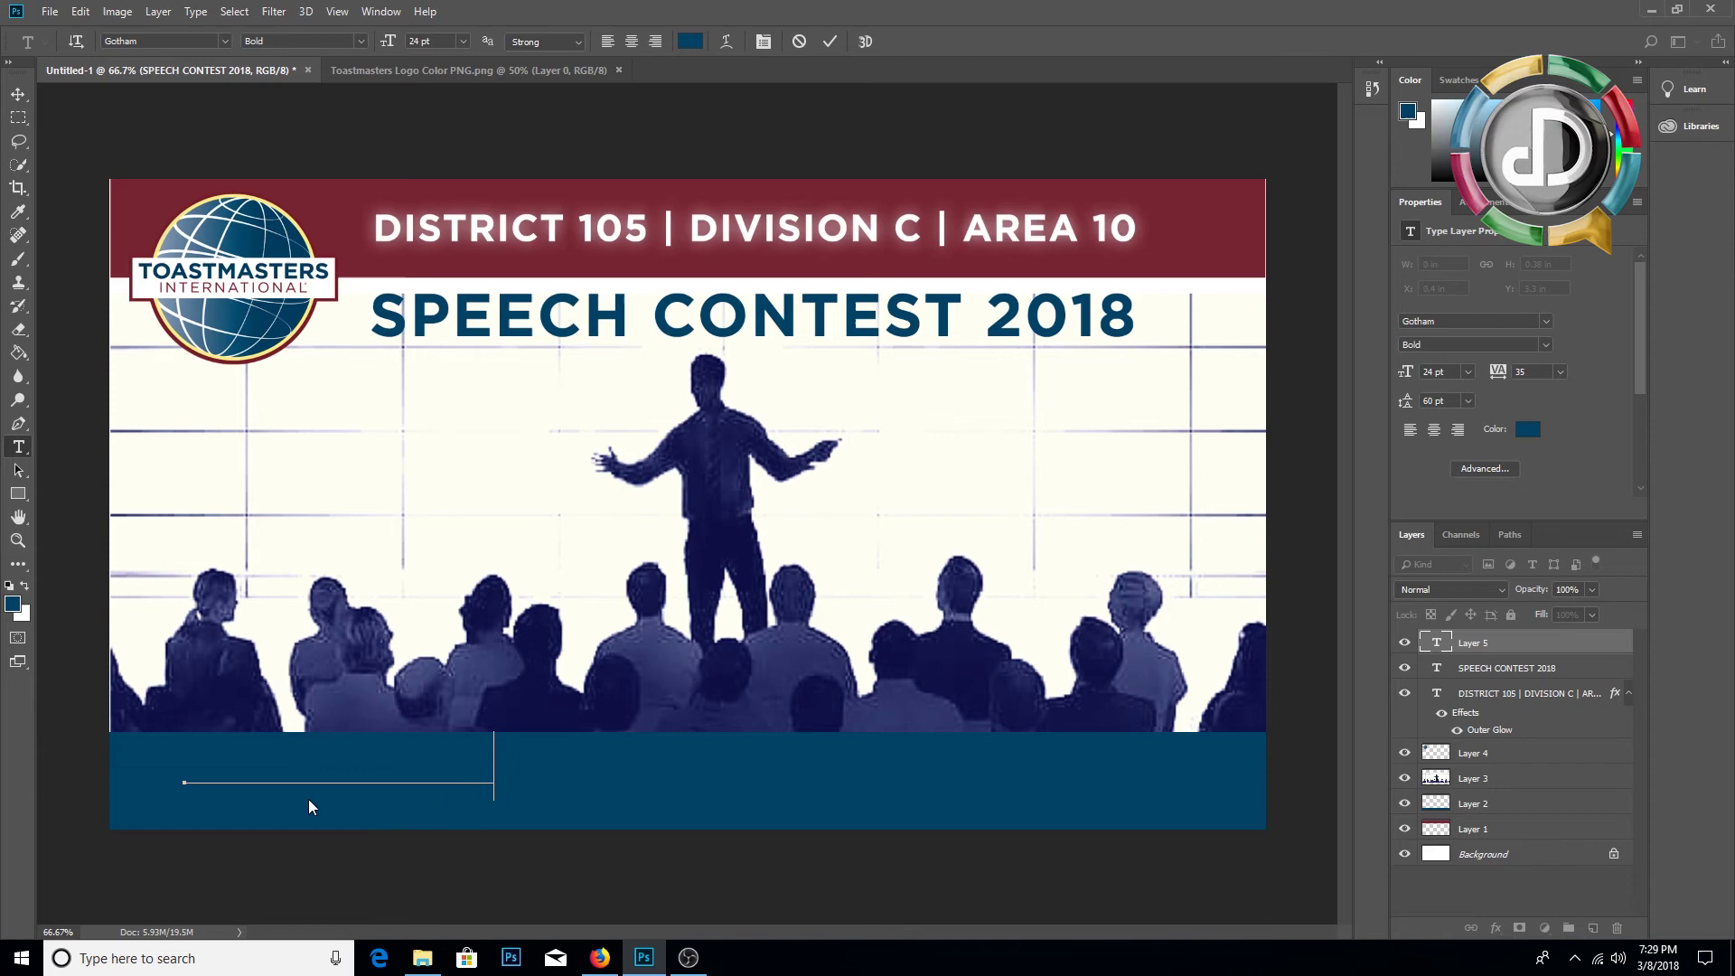
# Step: Enter the footer date text and make it white at 16 pt
pyautogui.write('________________________')
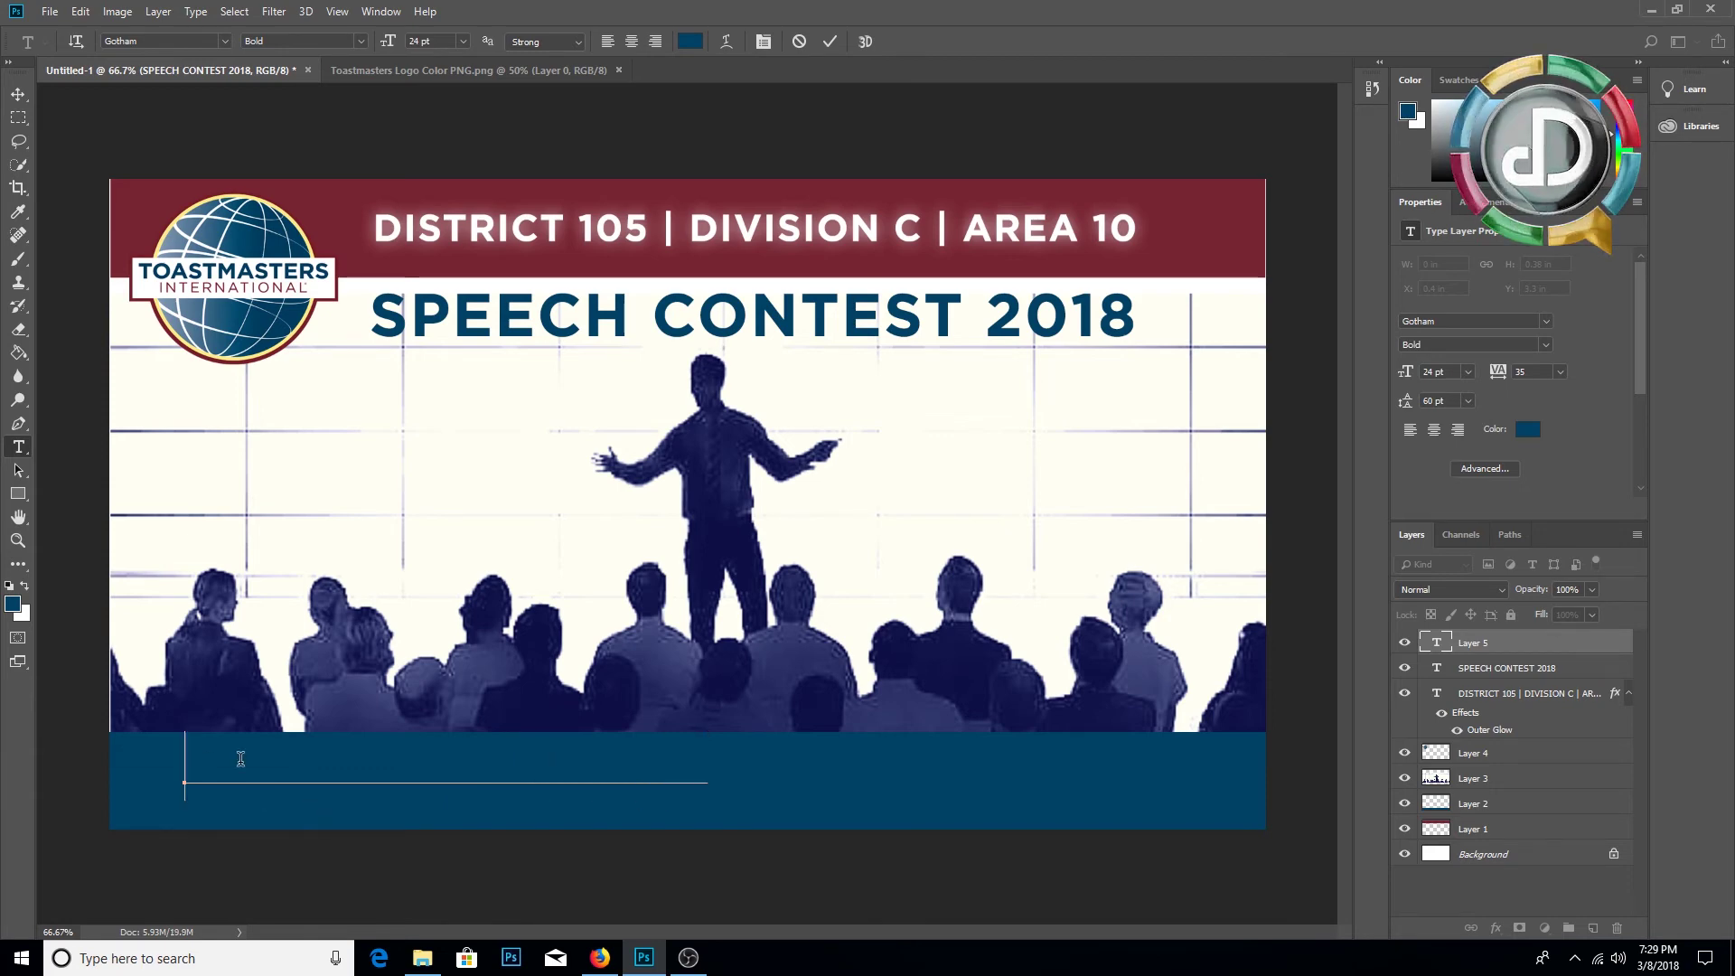
pyautogui.moveTo(186, 759); pyautogui.dragTo(1160, 759)
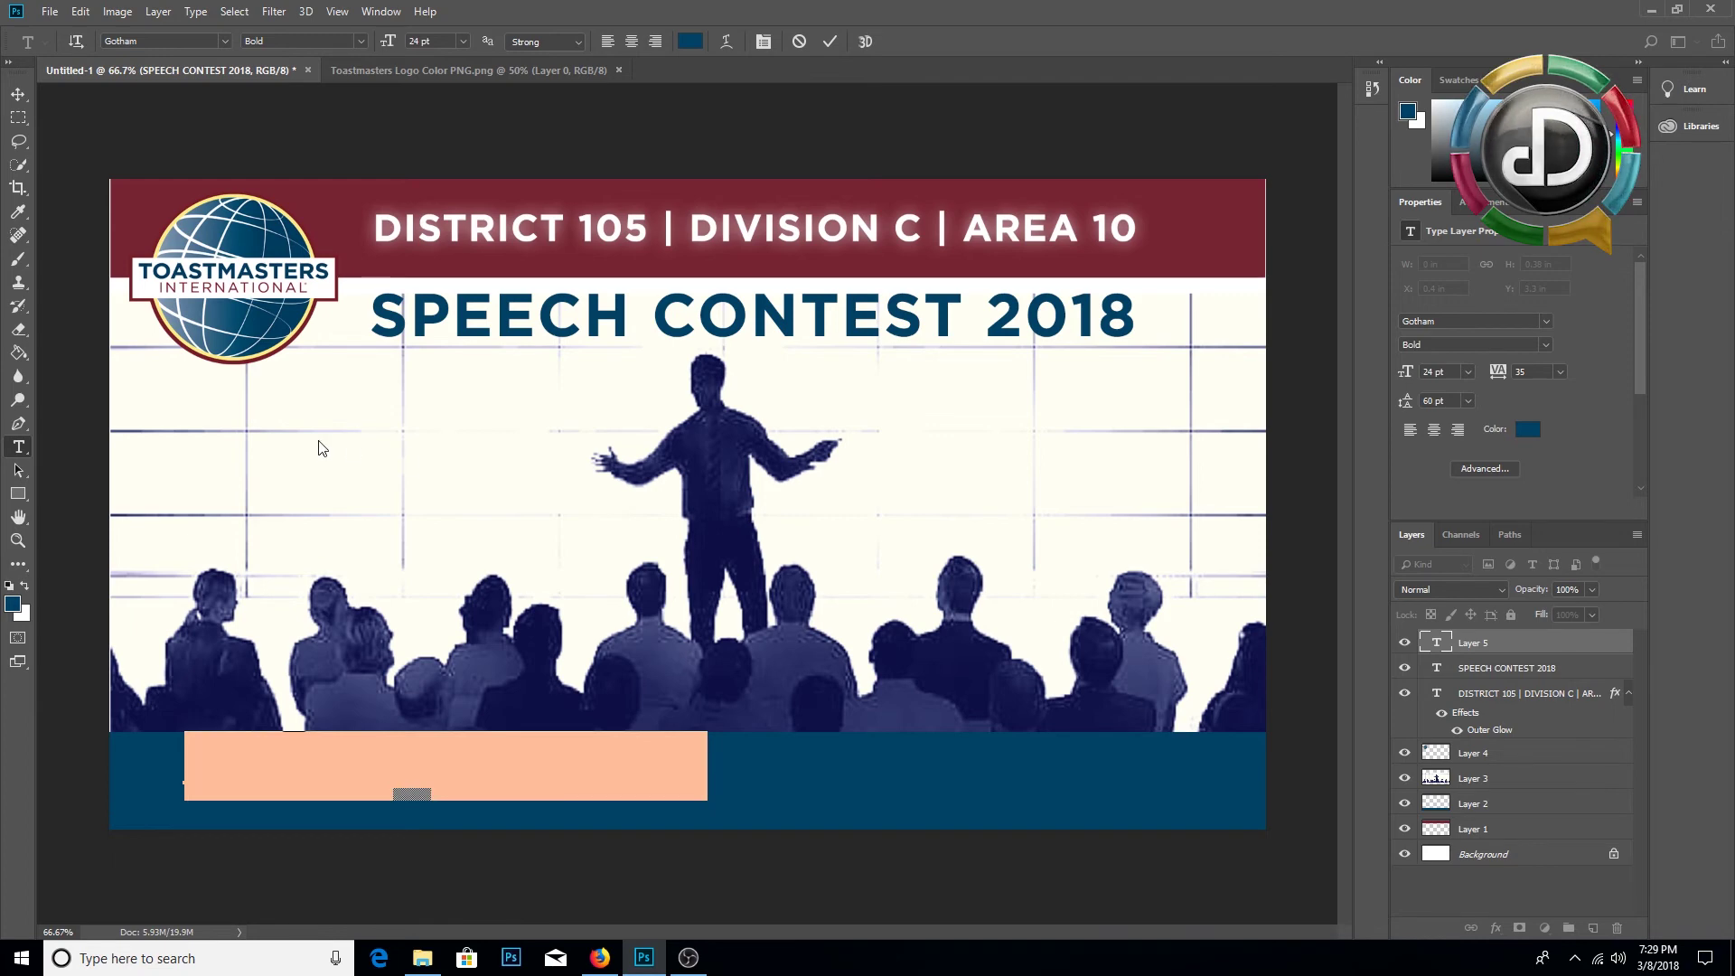
pyautogui.click(687, 43)
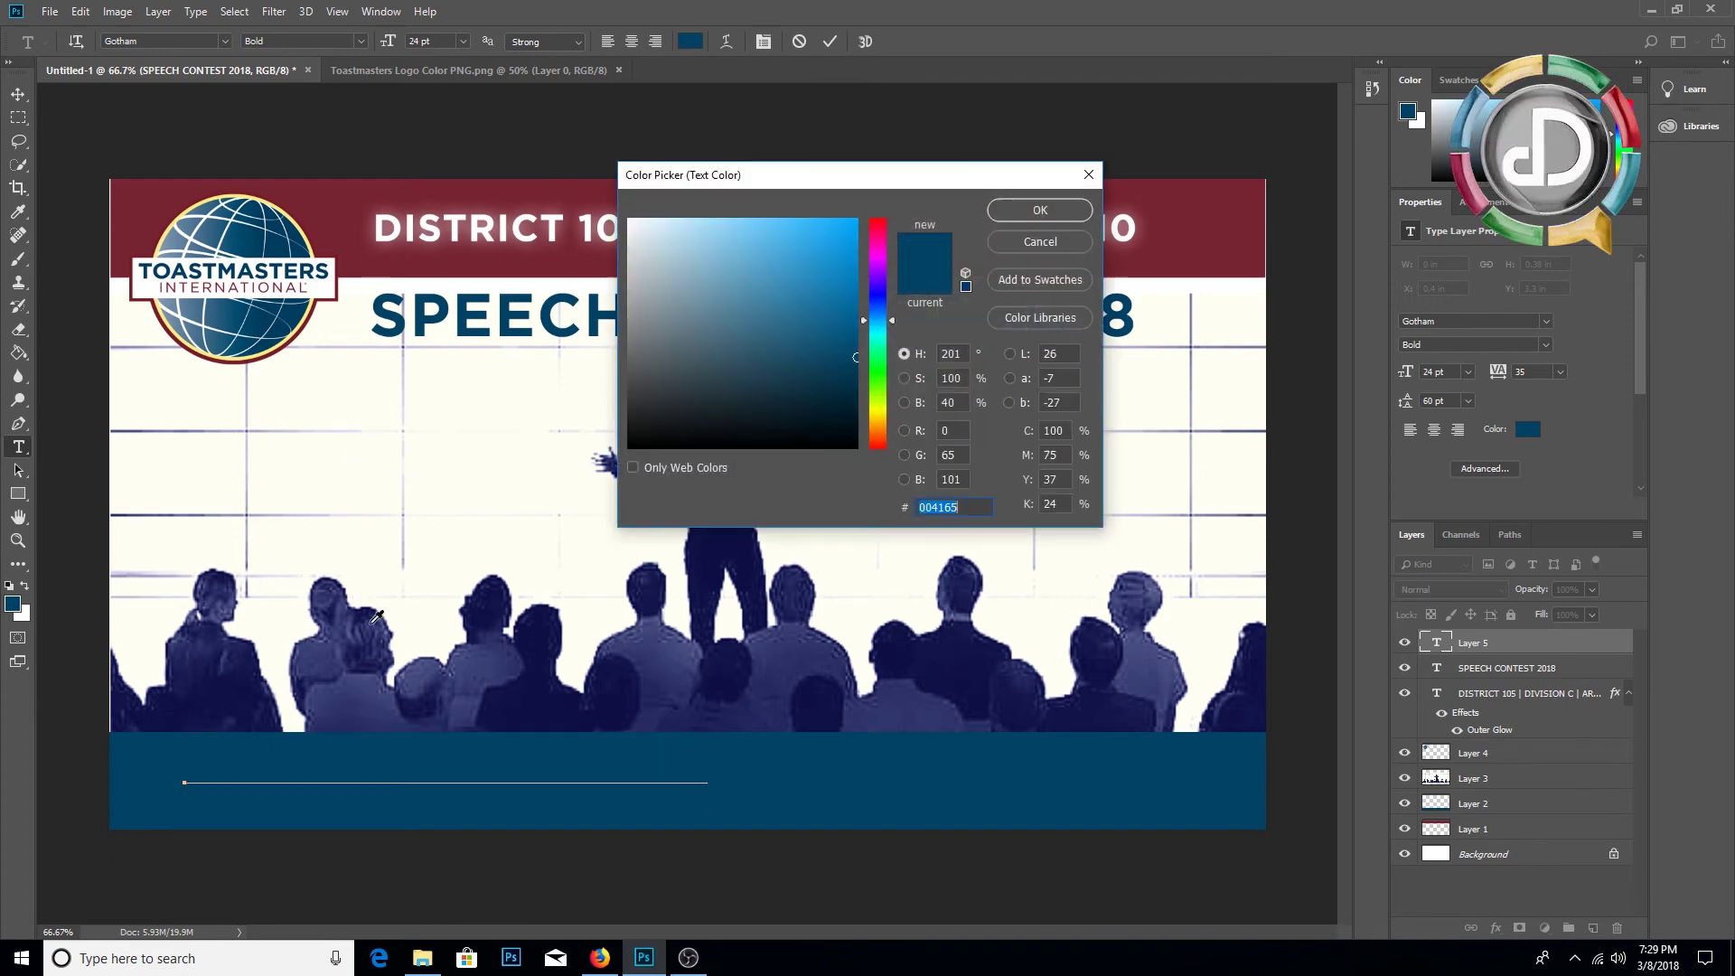
pyautogui.moveTo(666, 232); pyautogui.dragTo(628, 215)
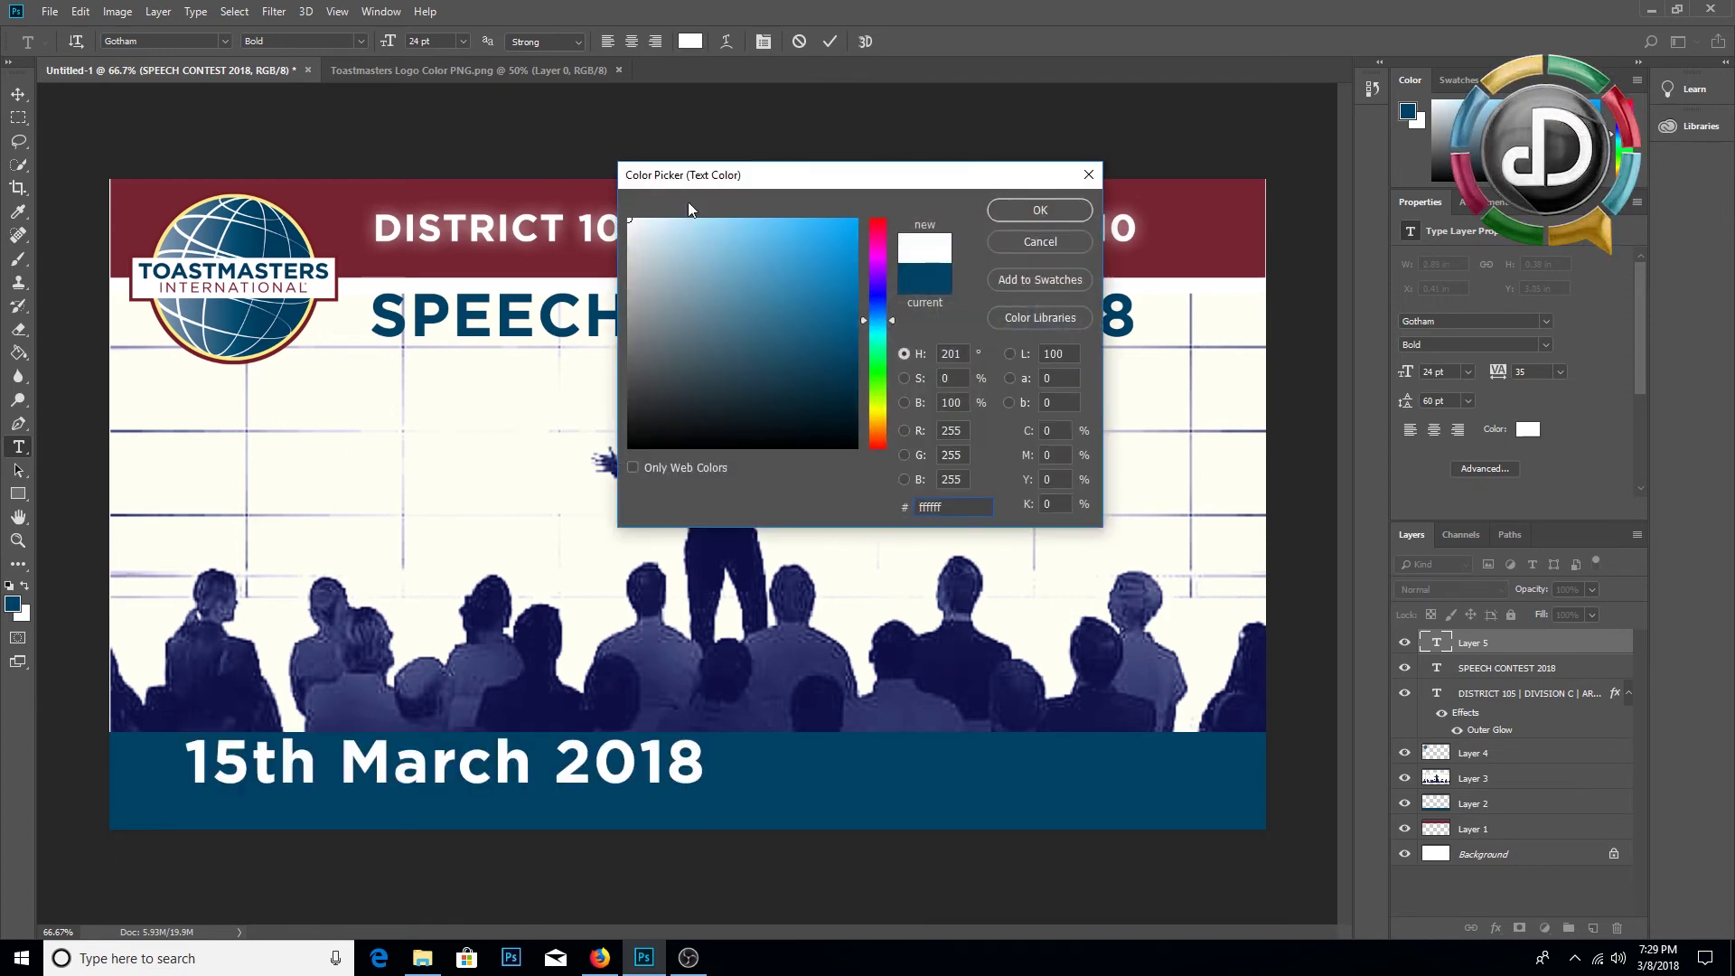
pyautogui.click(1010, 207)
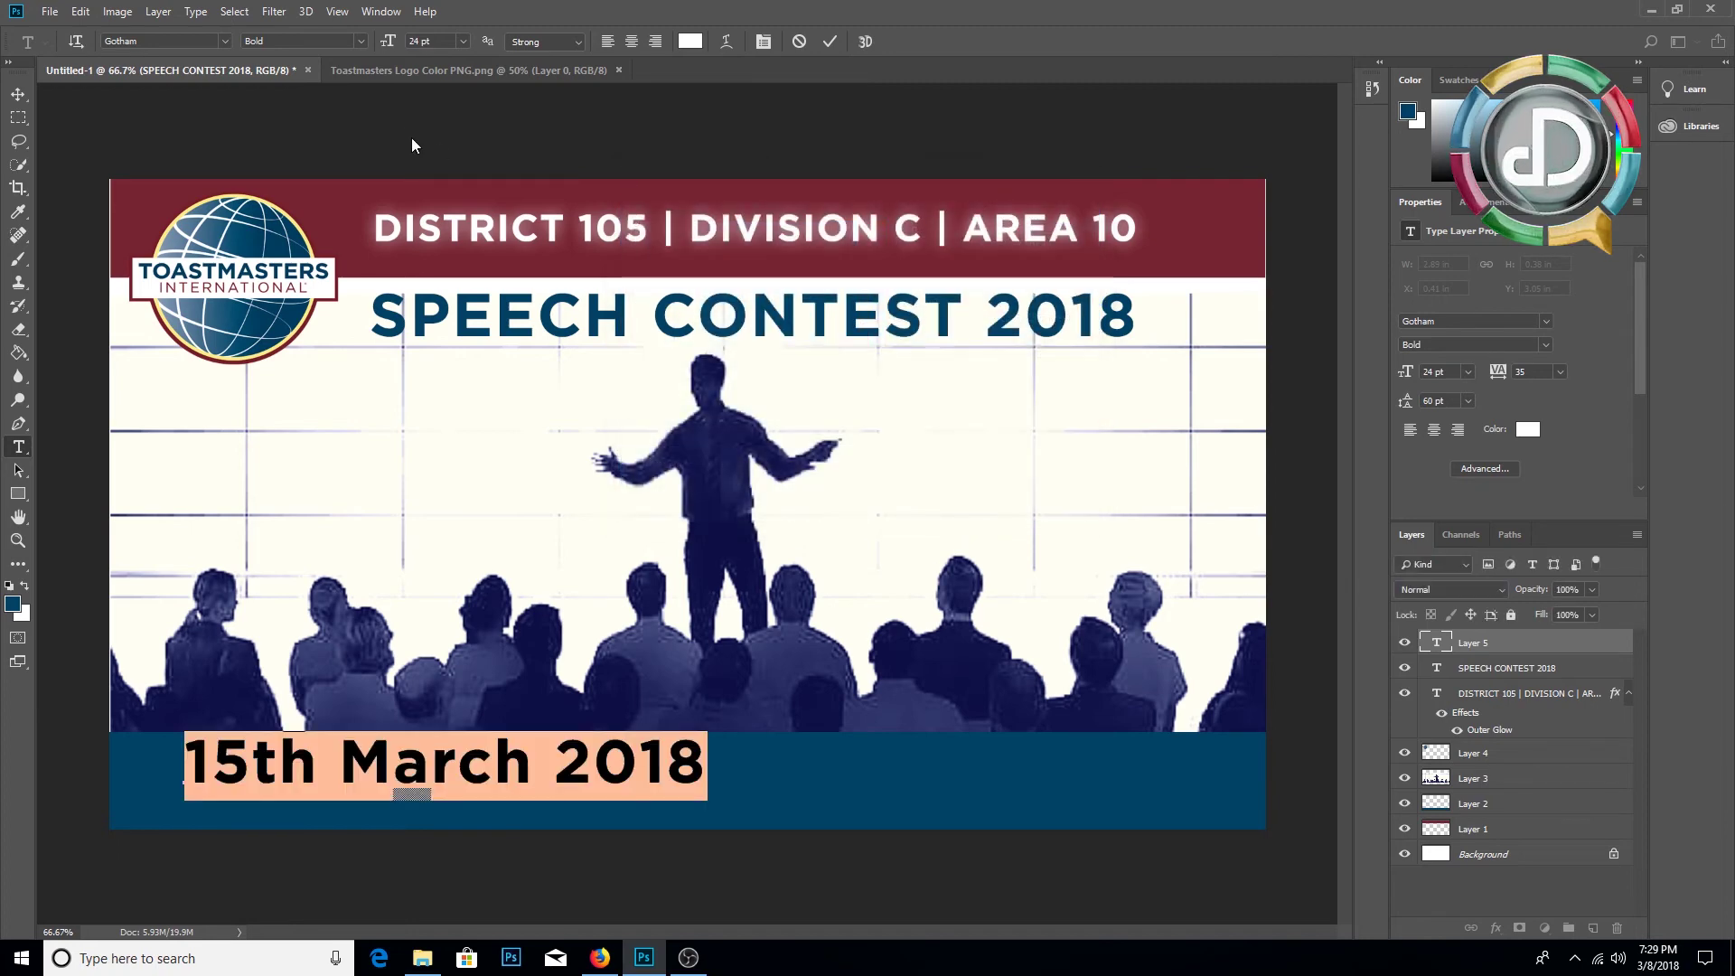
pyautogui.click(465, 41)
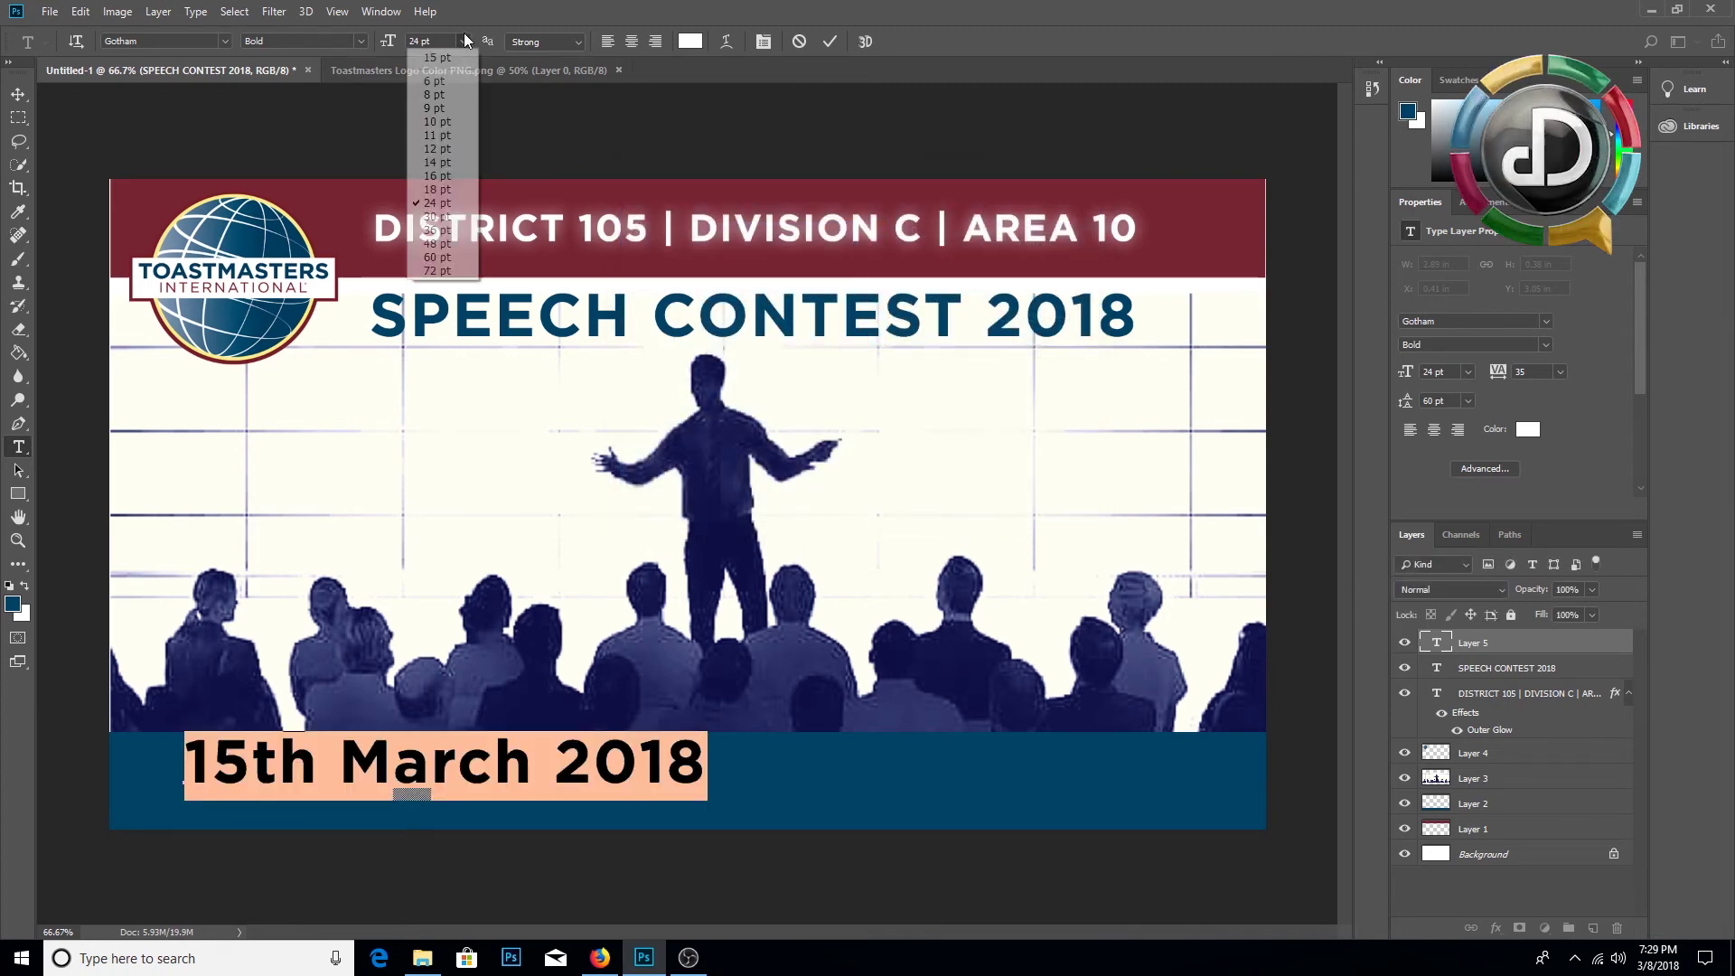
pyautogui.click(442, 176)
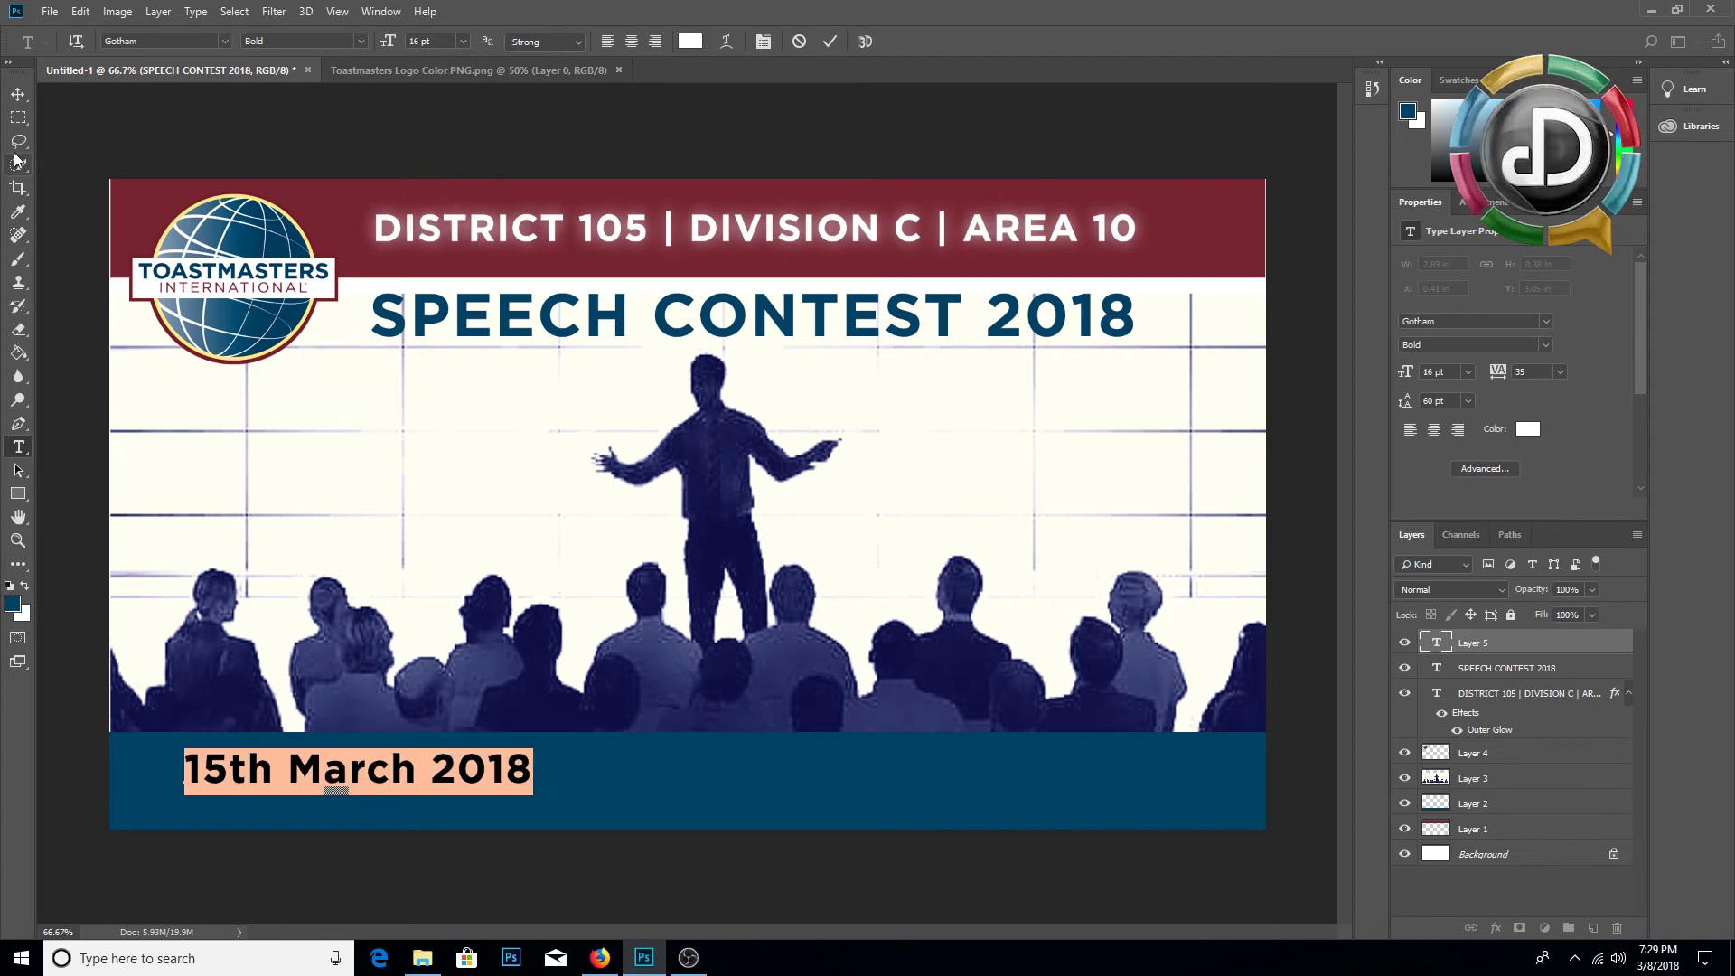
# Step: Shift the date slightly left in the footer and start another footer text line
pyautogui.click(17, 94)
pyautogui.moveTo(381, 782); pyautogui.dragTo(346, 795)
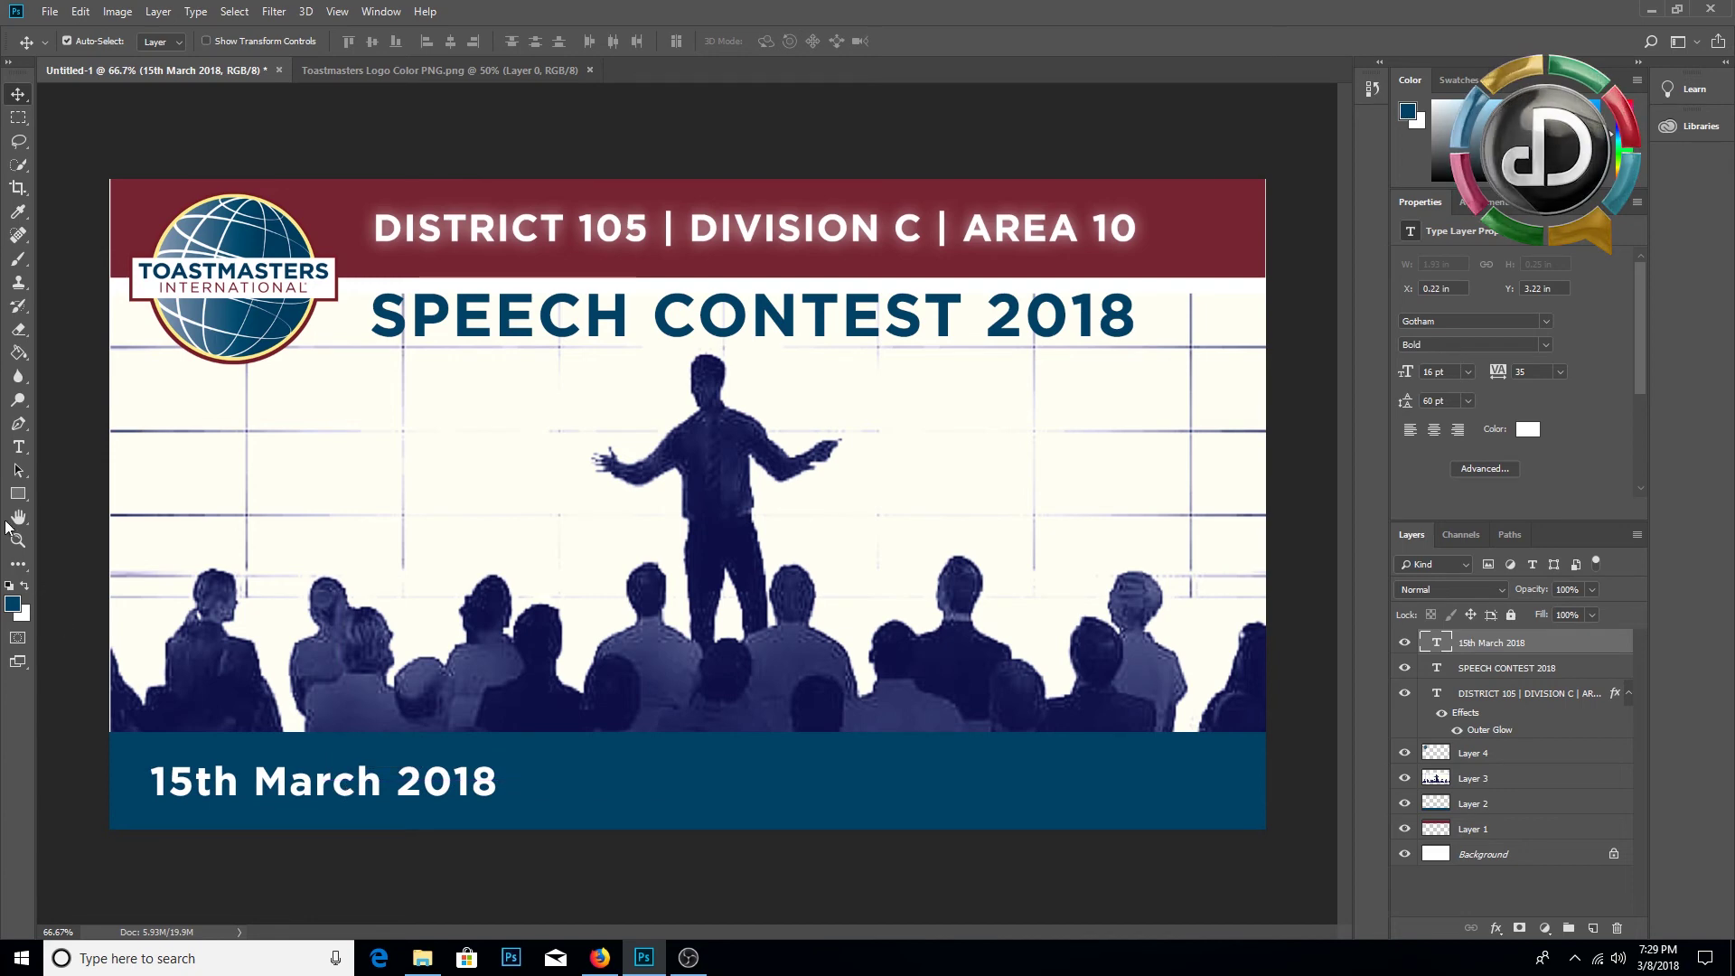
pyautogui.click(18, 446)
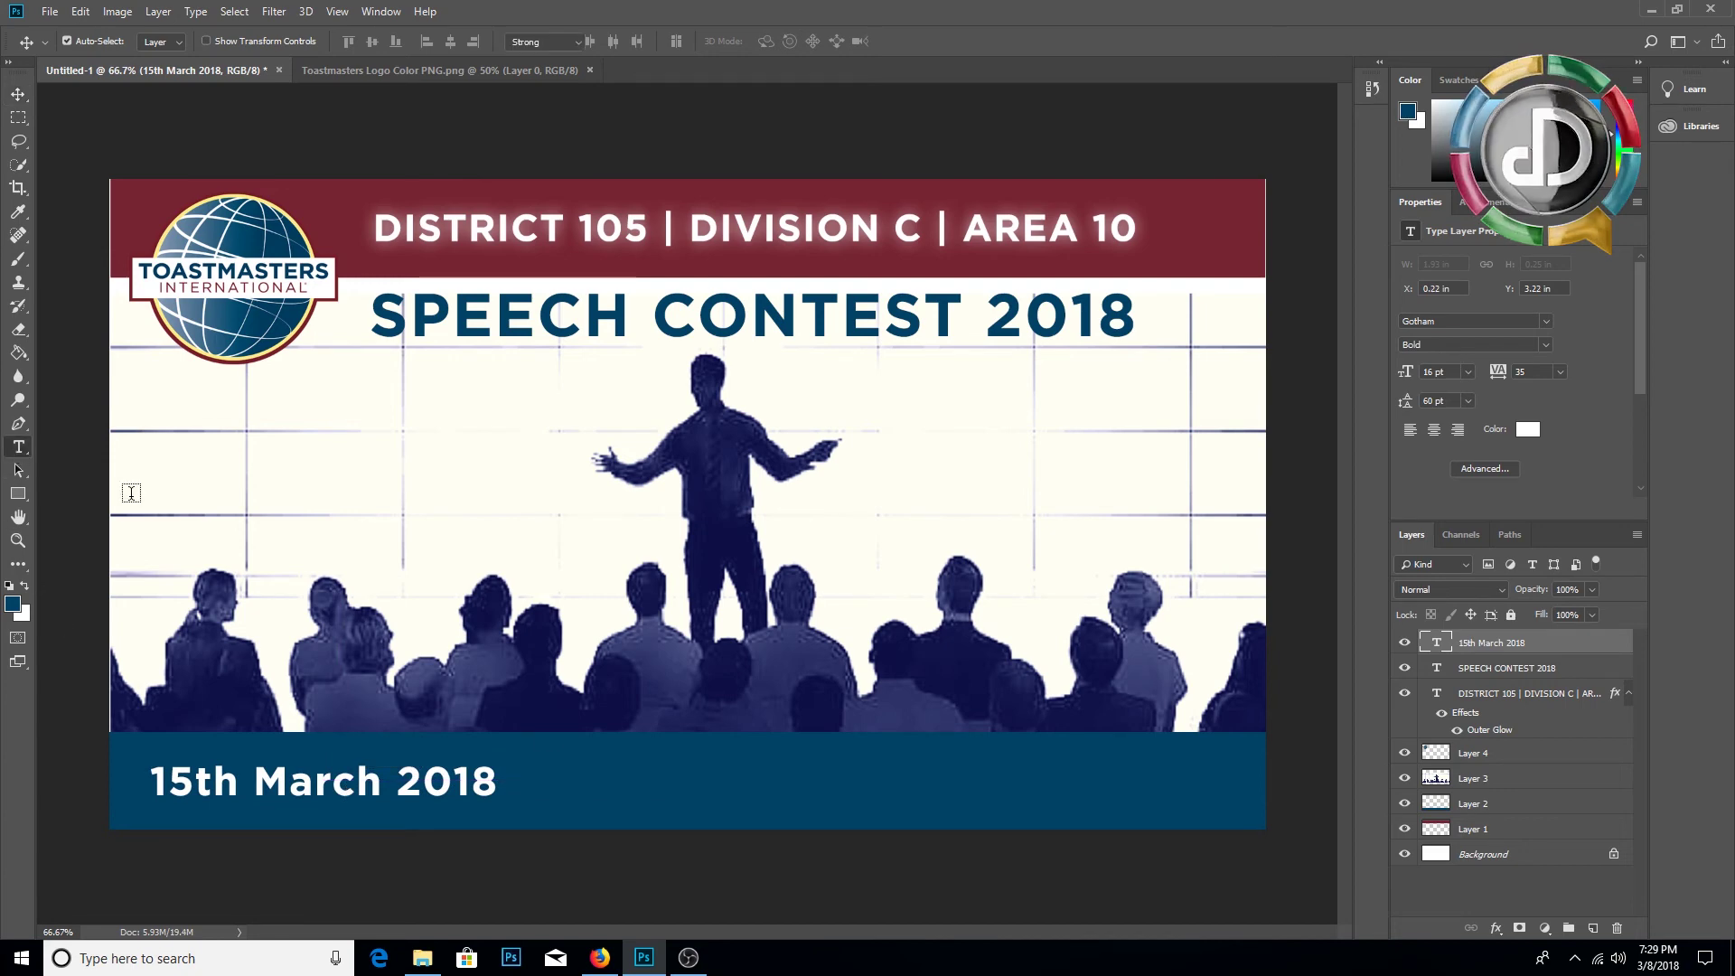
pyautogui.click(709, 790)
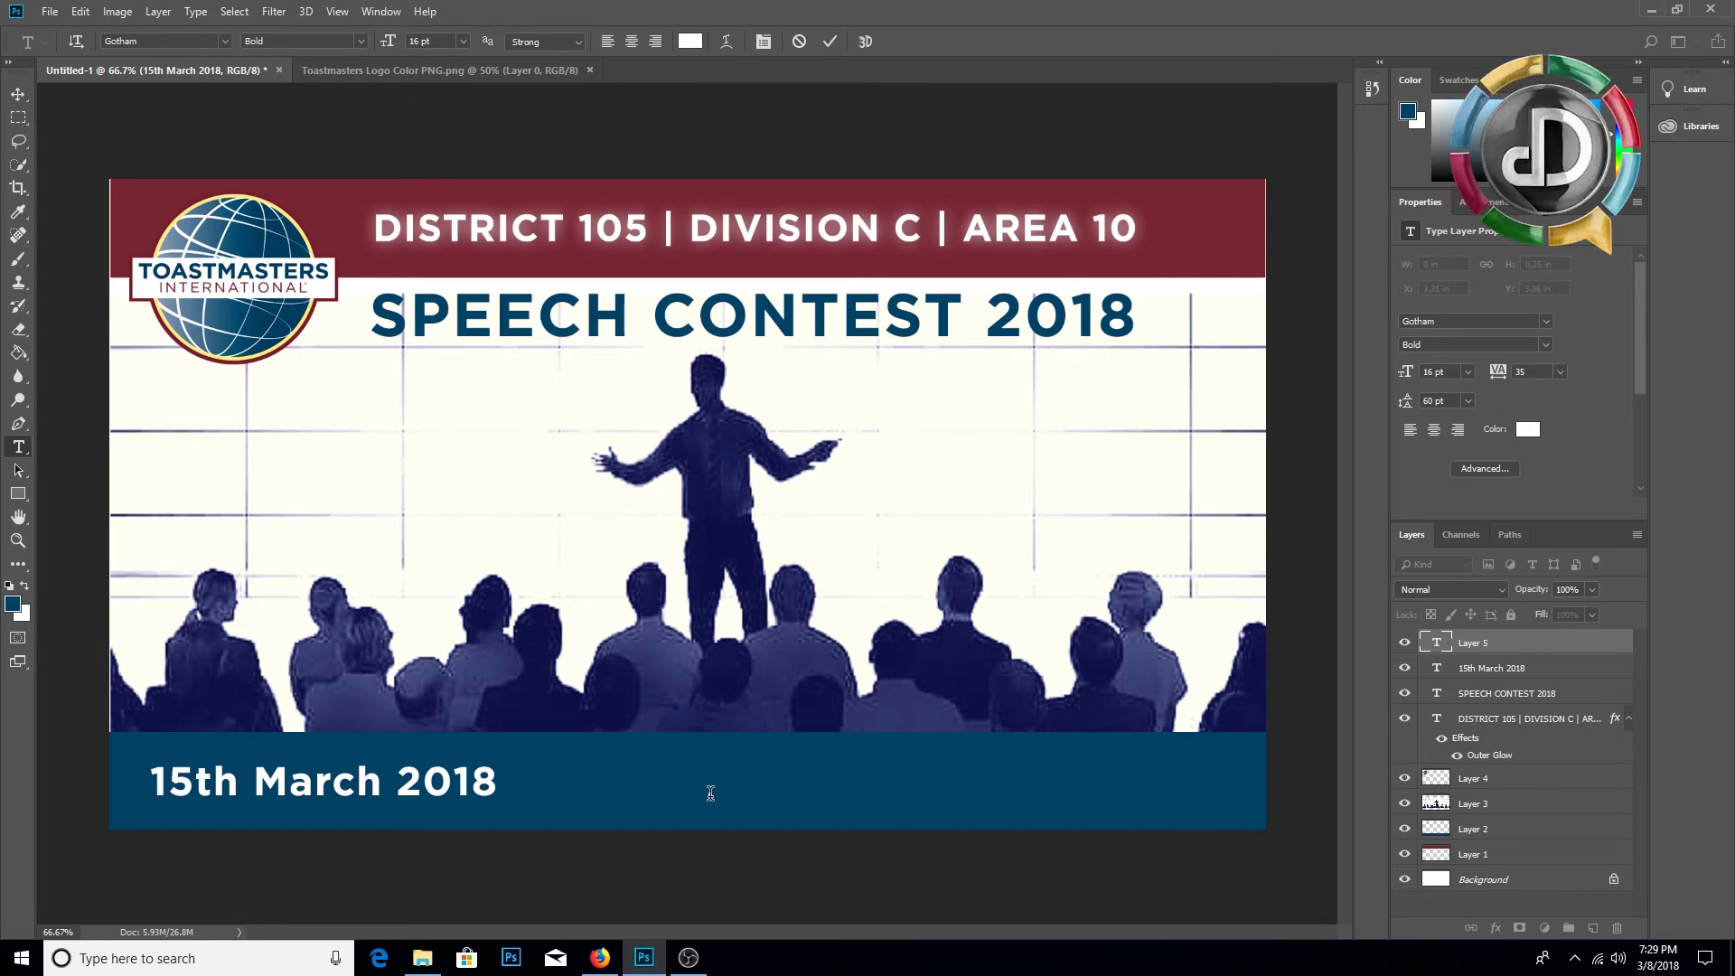
# Step: Type 'Golden Oasis Hotel 4PM Onwards' at 11 pt and move it to the footer's right end
pyautogui.write('Gold')
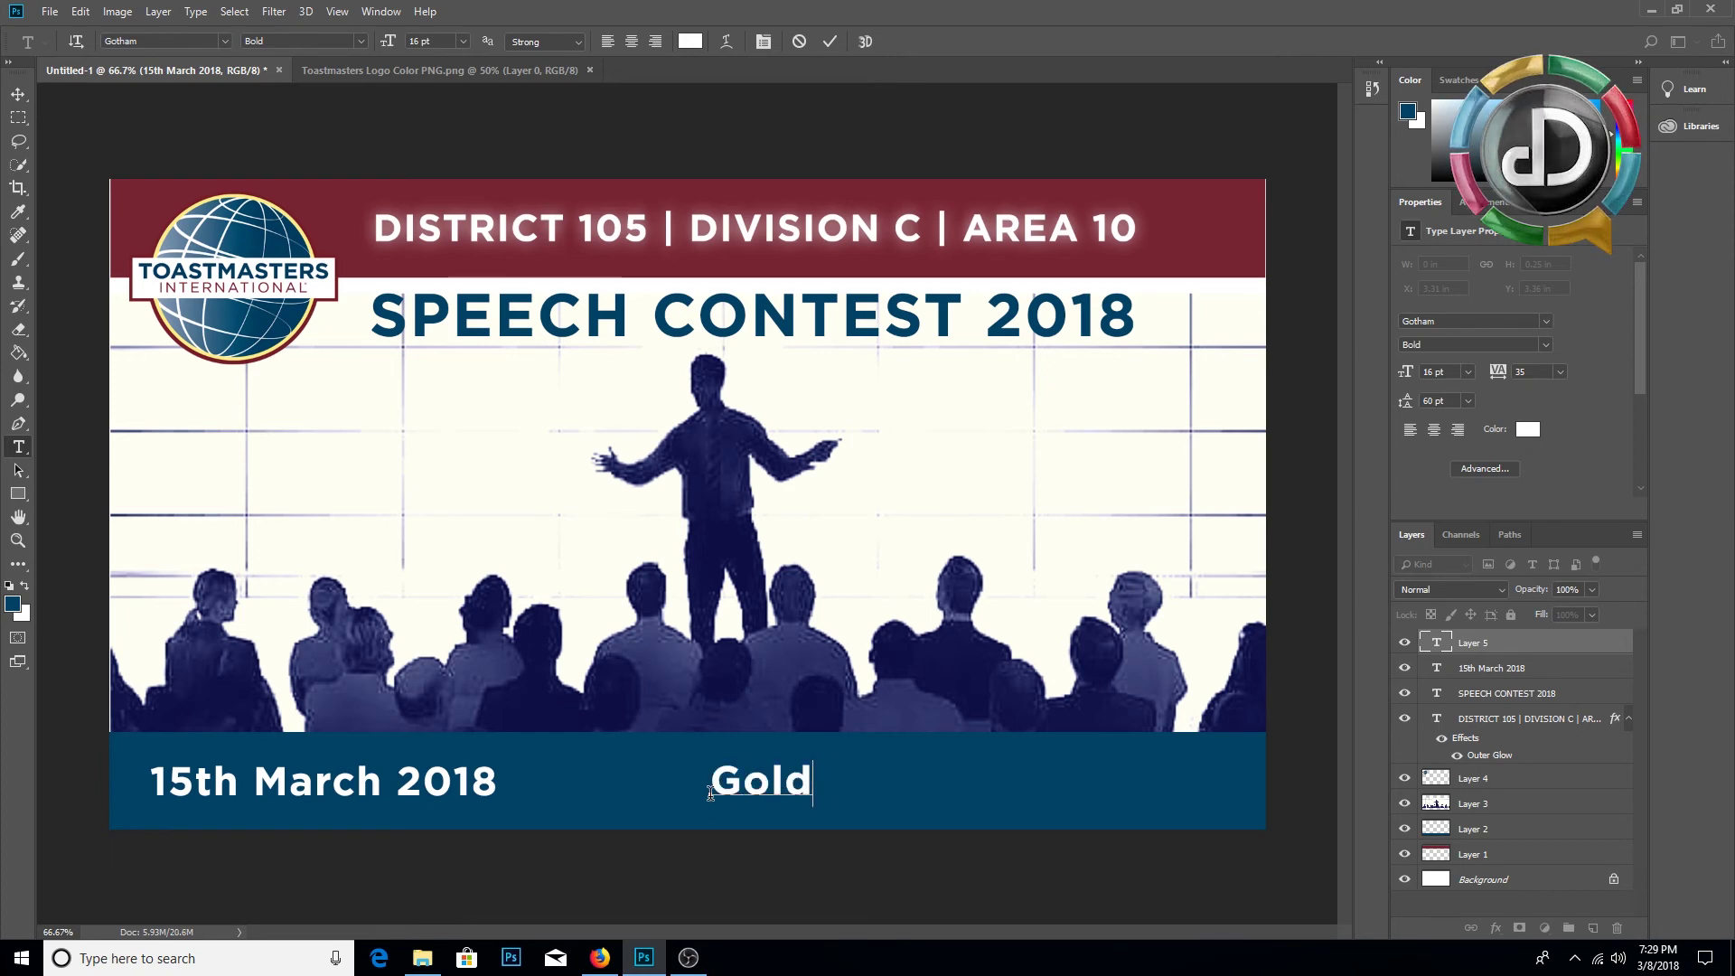
pyautogui.write('en Oas')
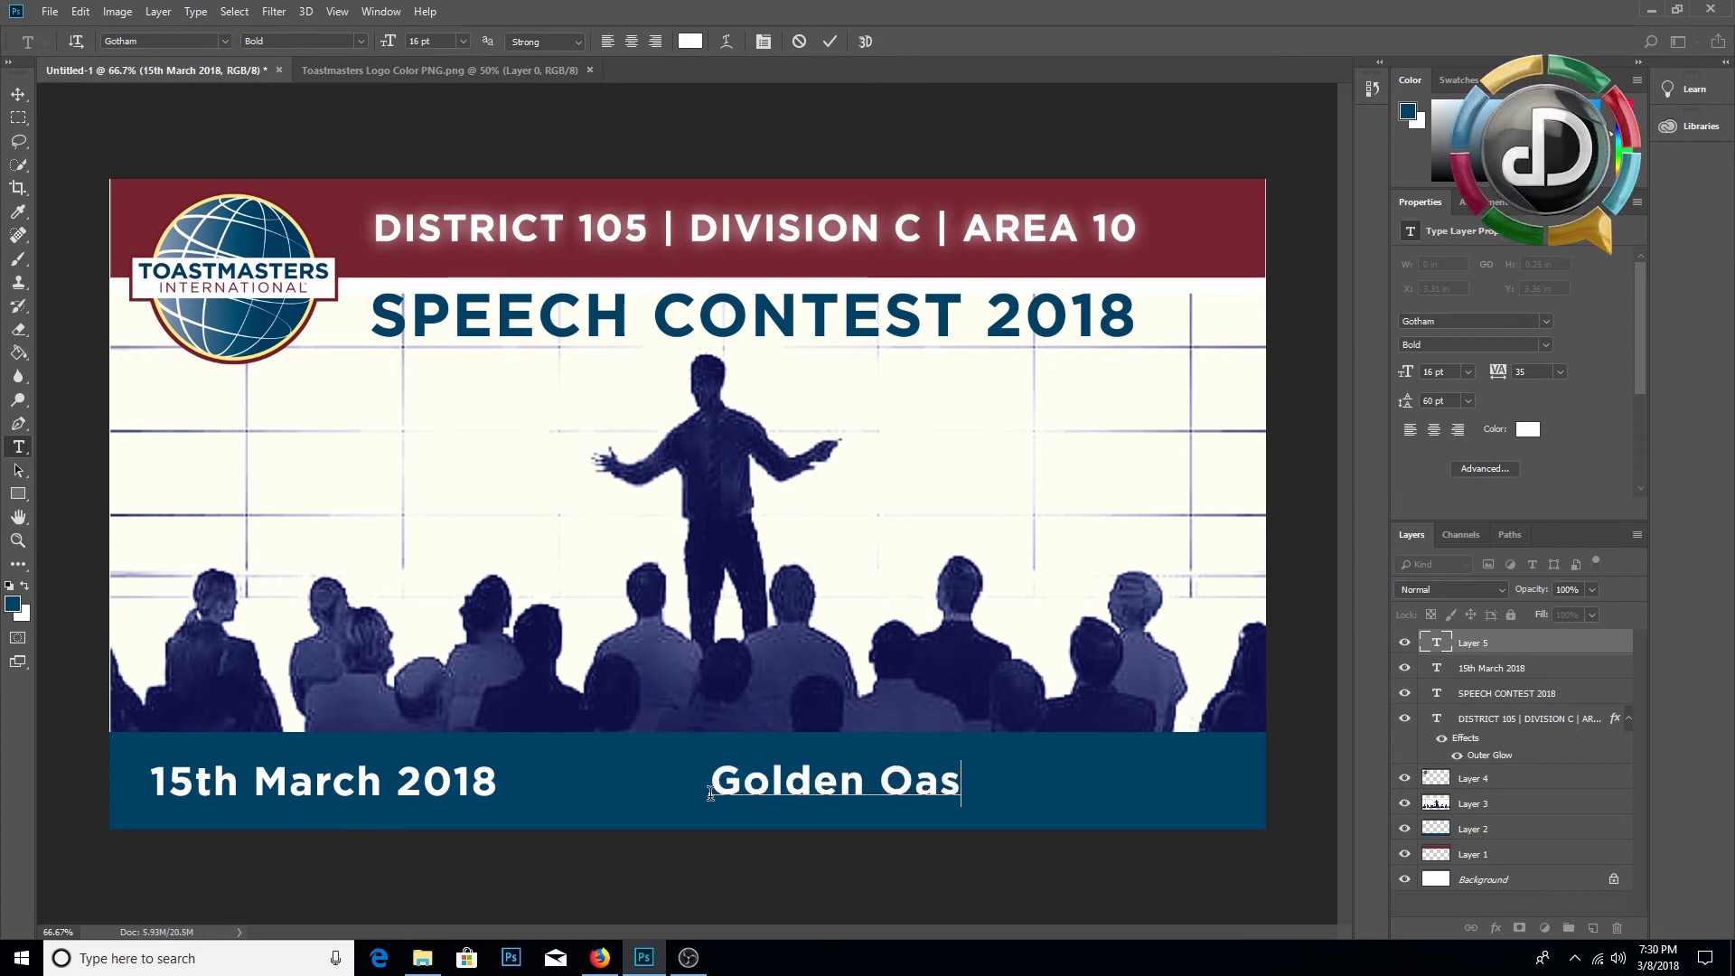
pyautogui.write('i ')
pyautogui.write('is')
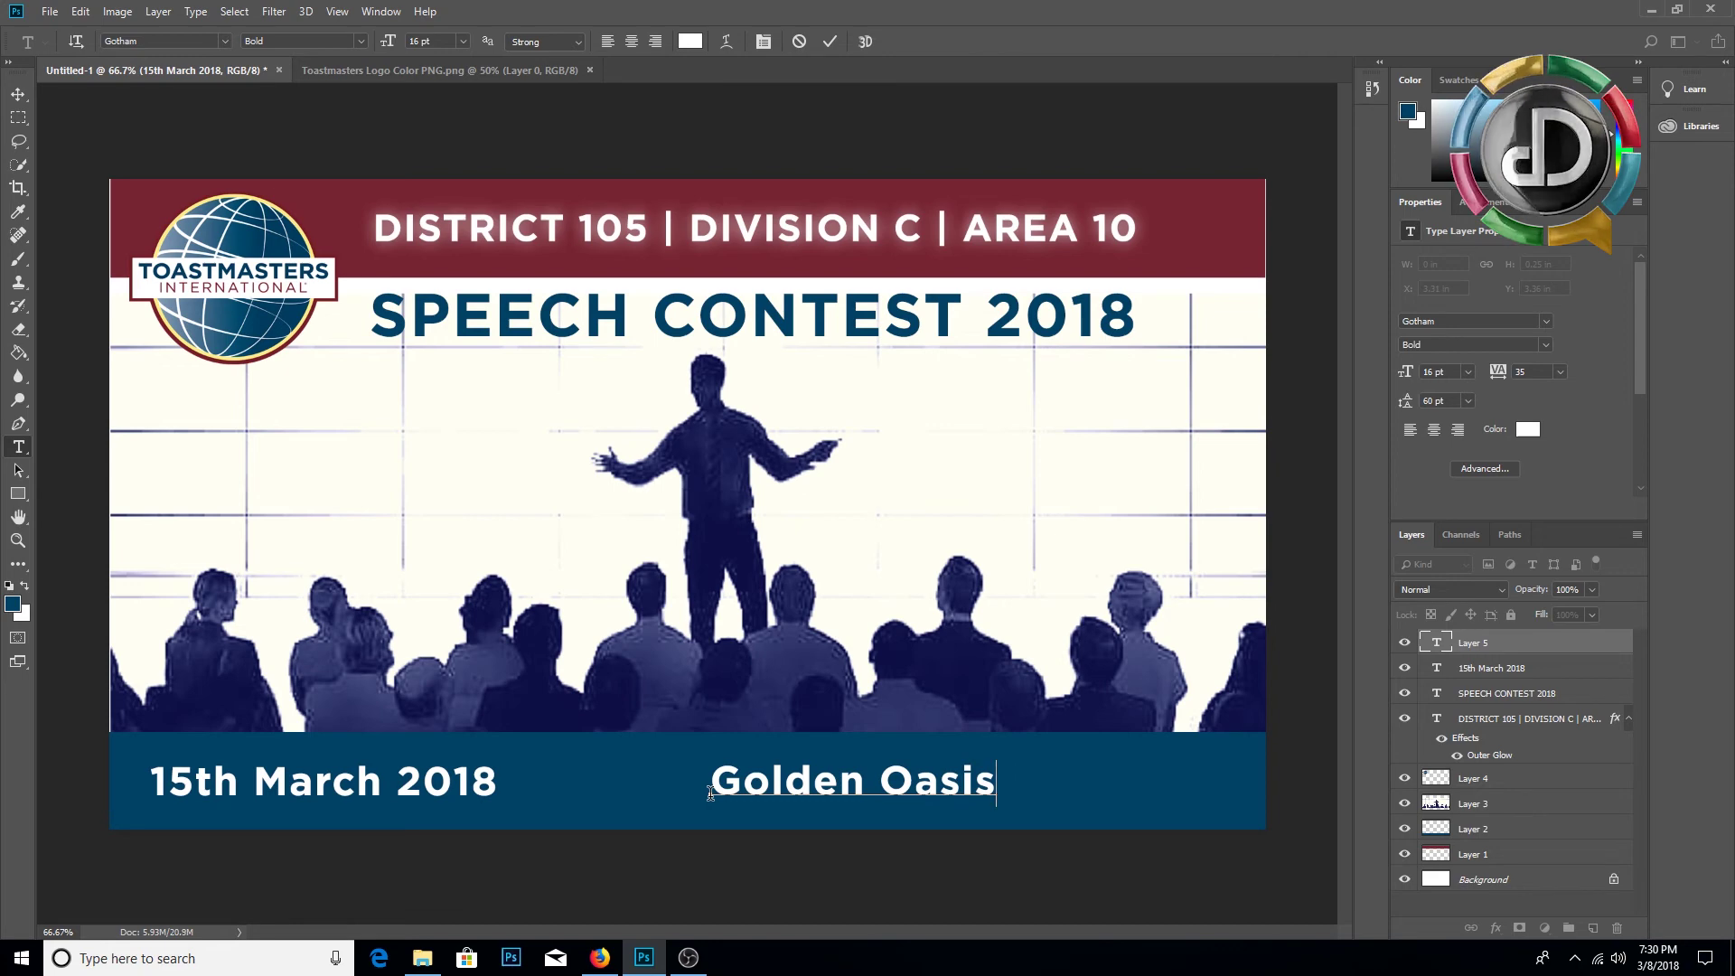
pyautogui.write(' Hotel')
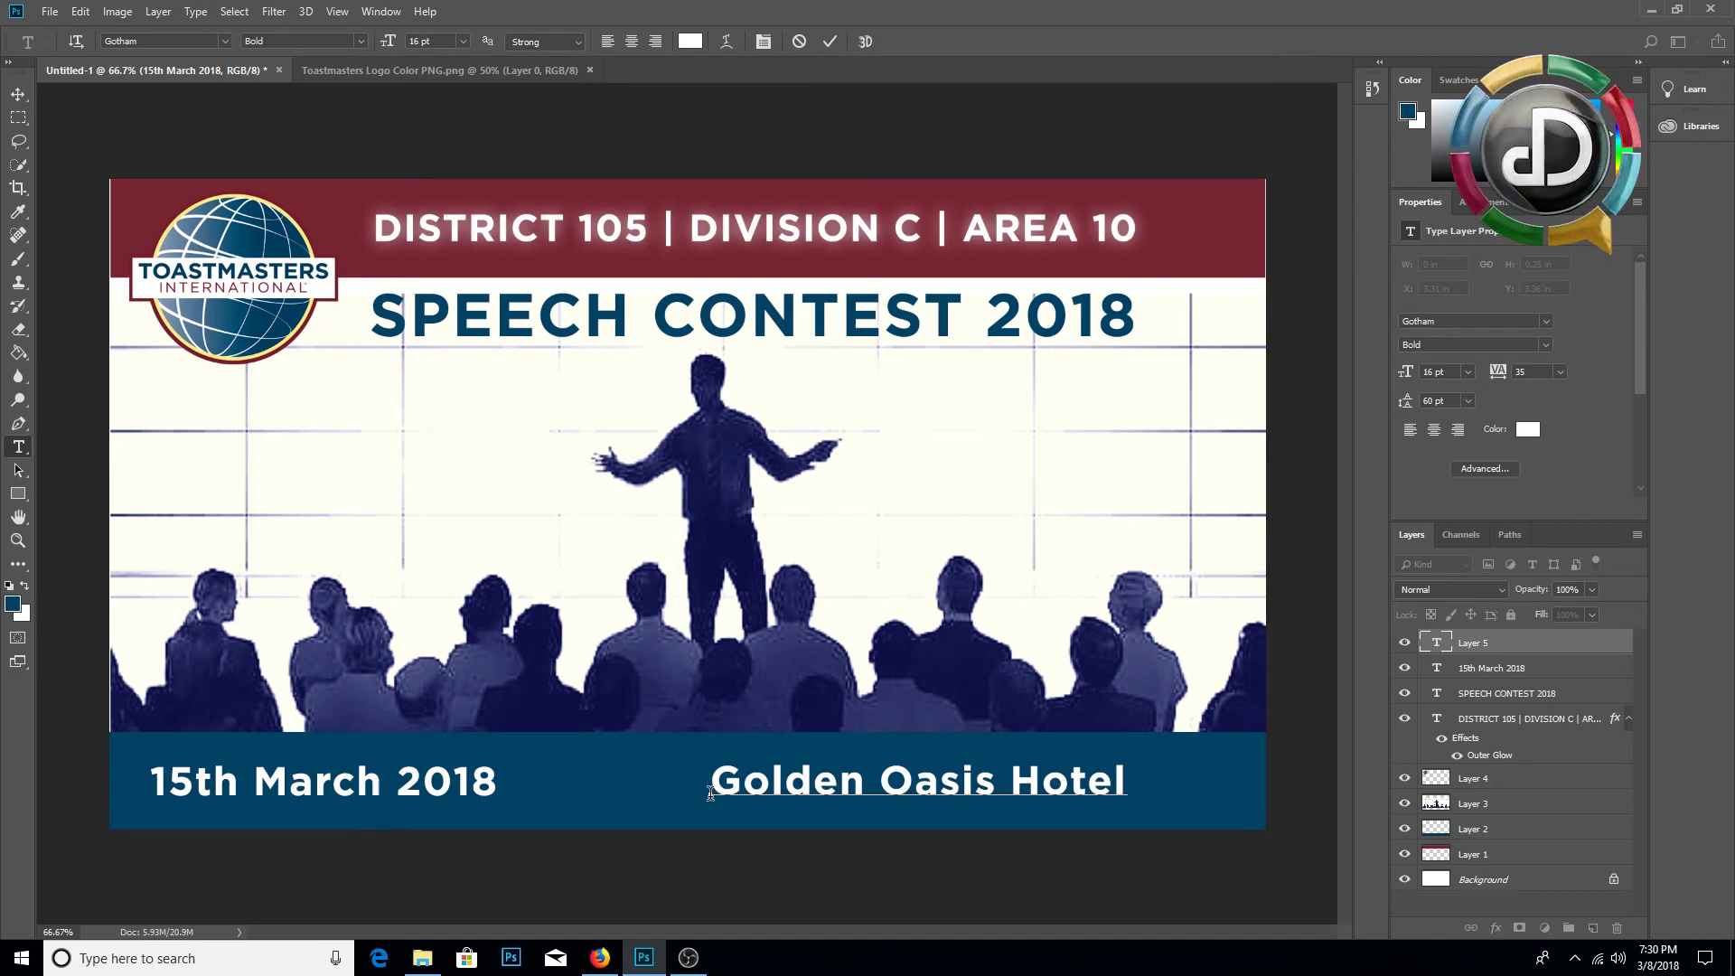
pyautogui.write('4PM C')
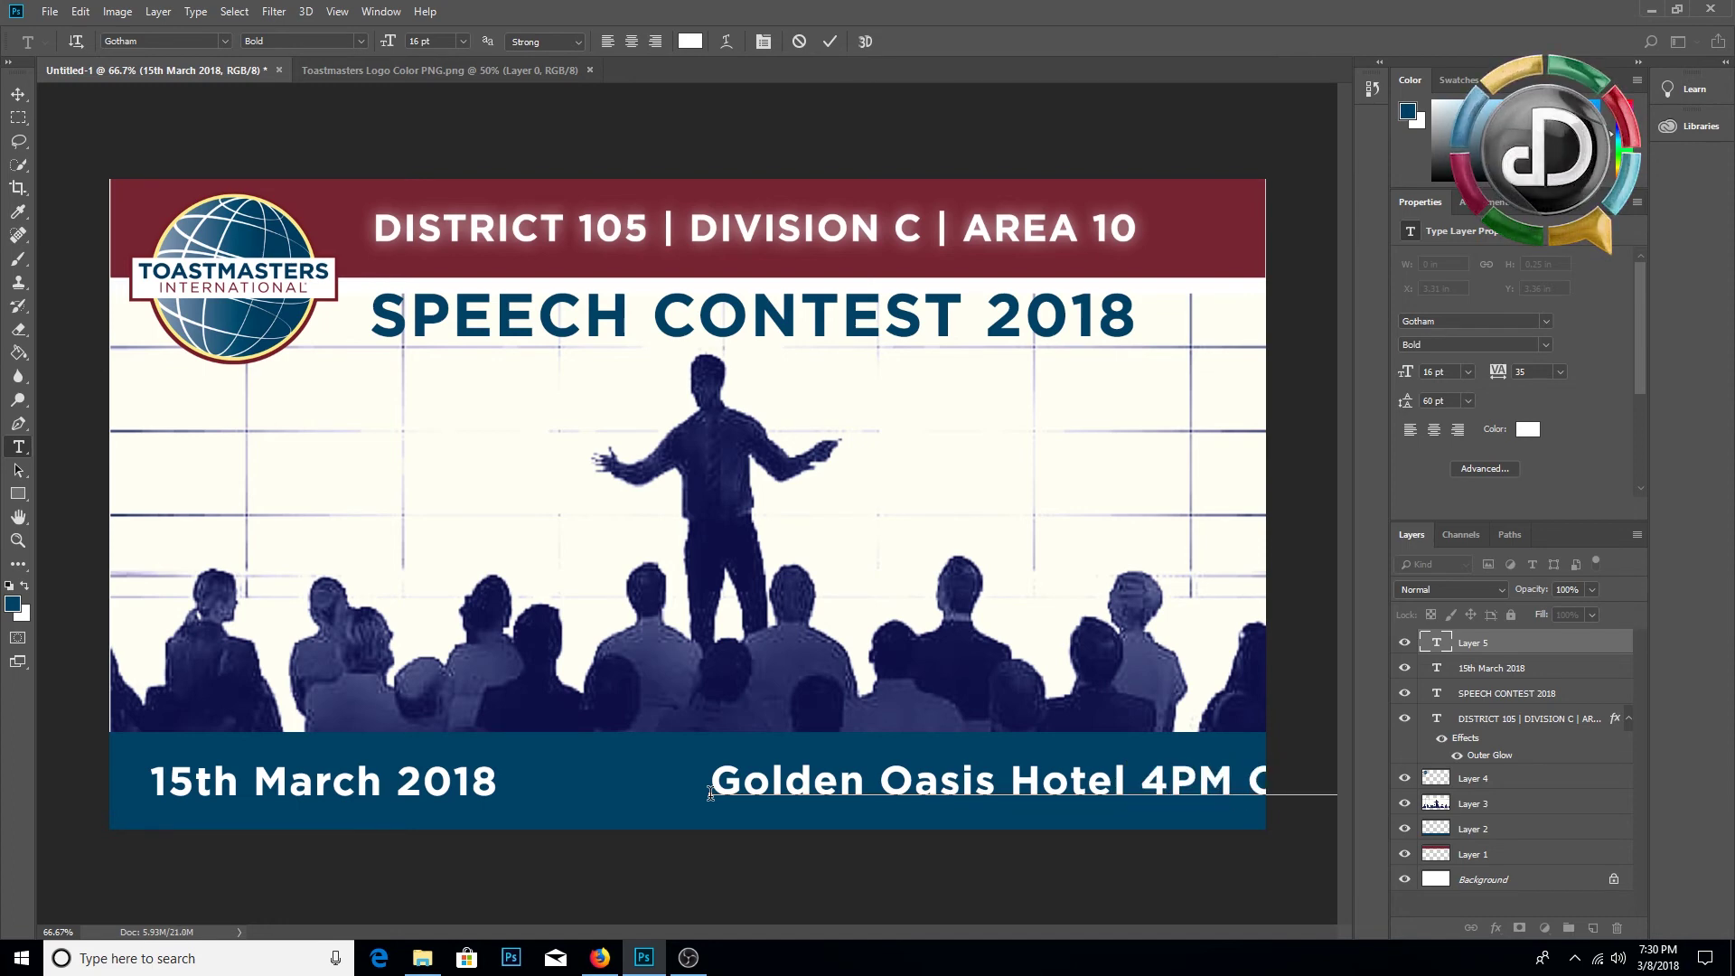
pyautogui.hotkey('ctrl', 'a')
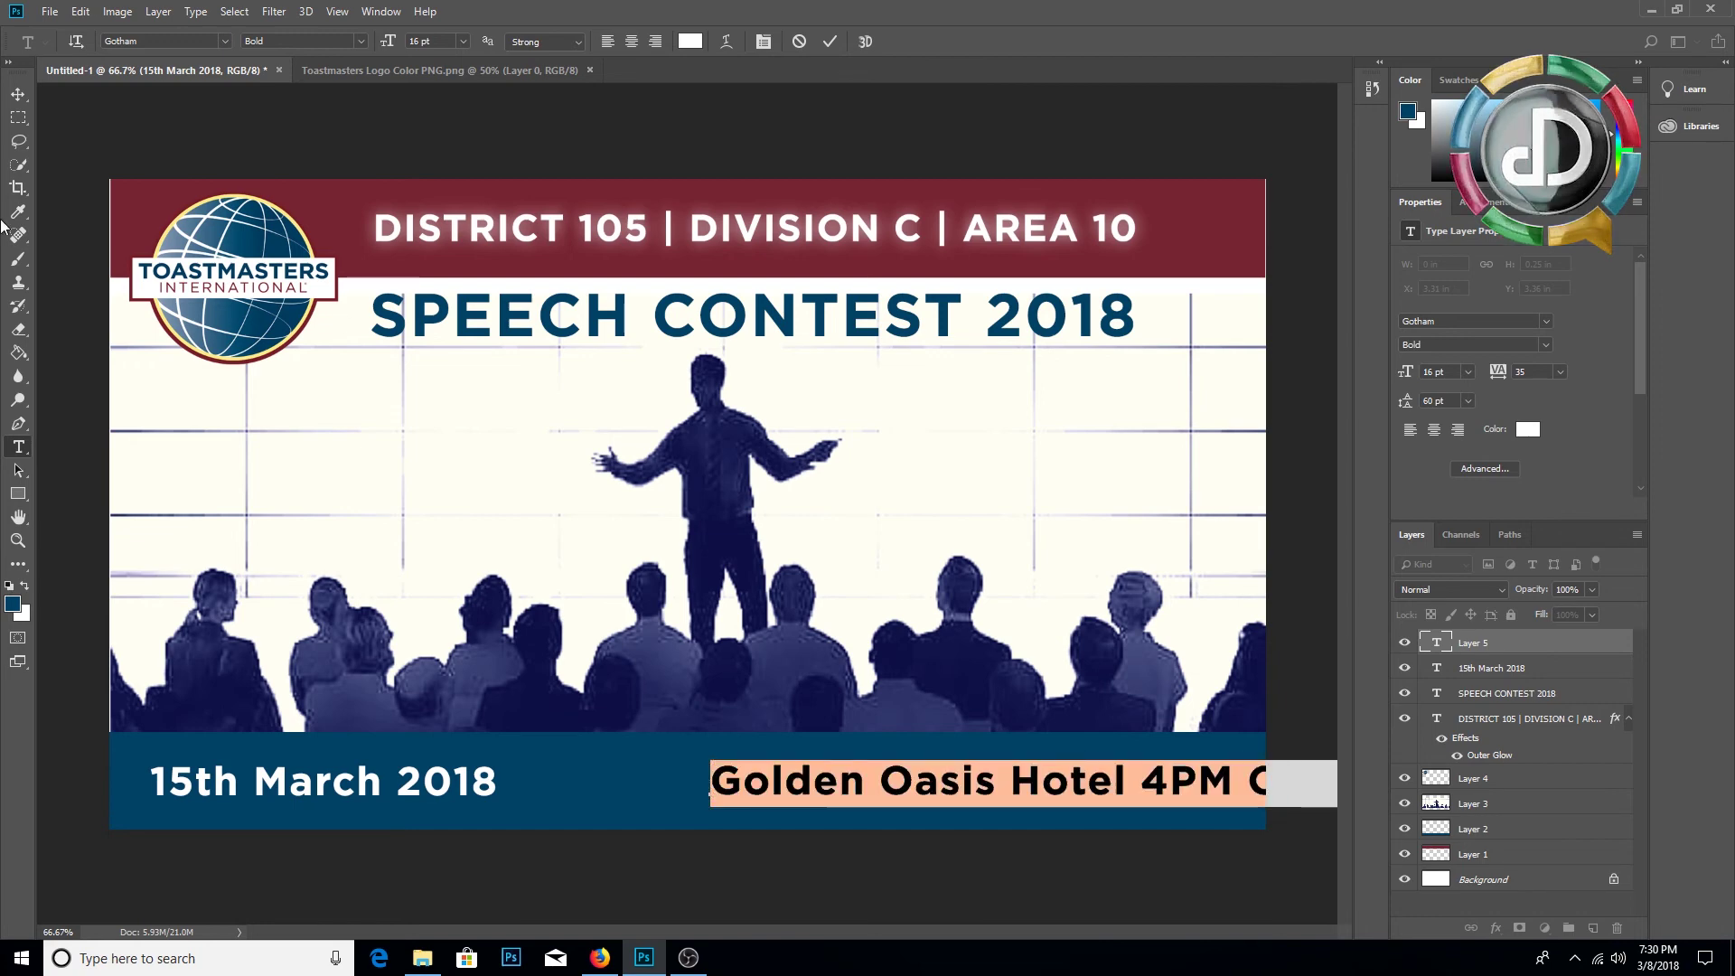
pyautogui.click(463, 41)
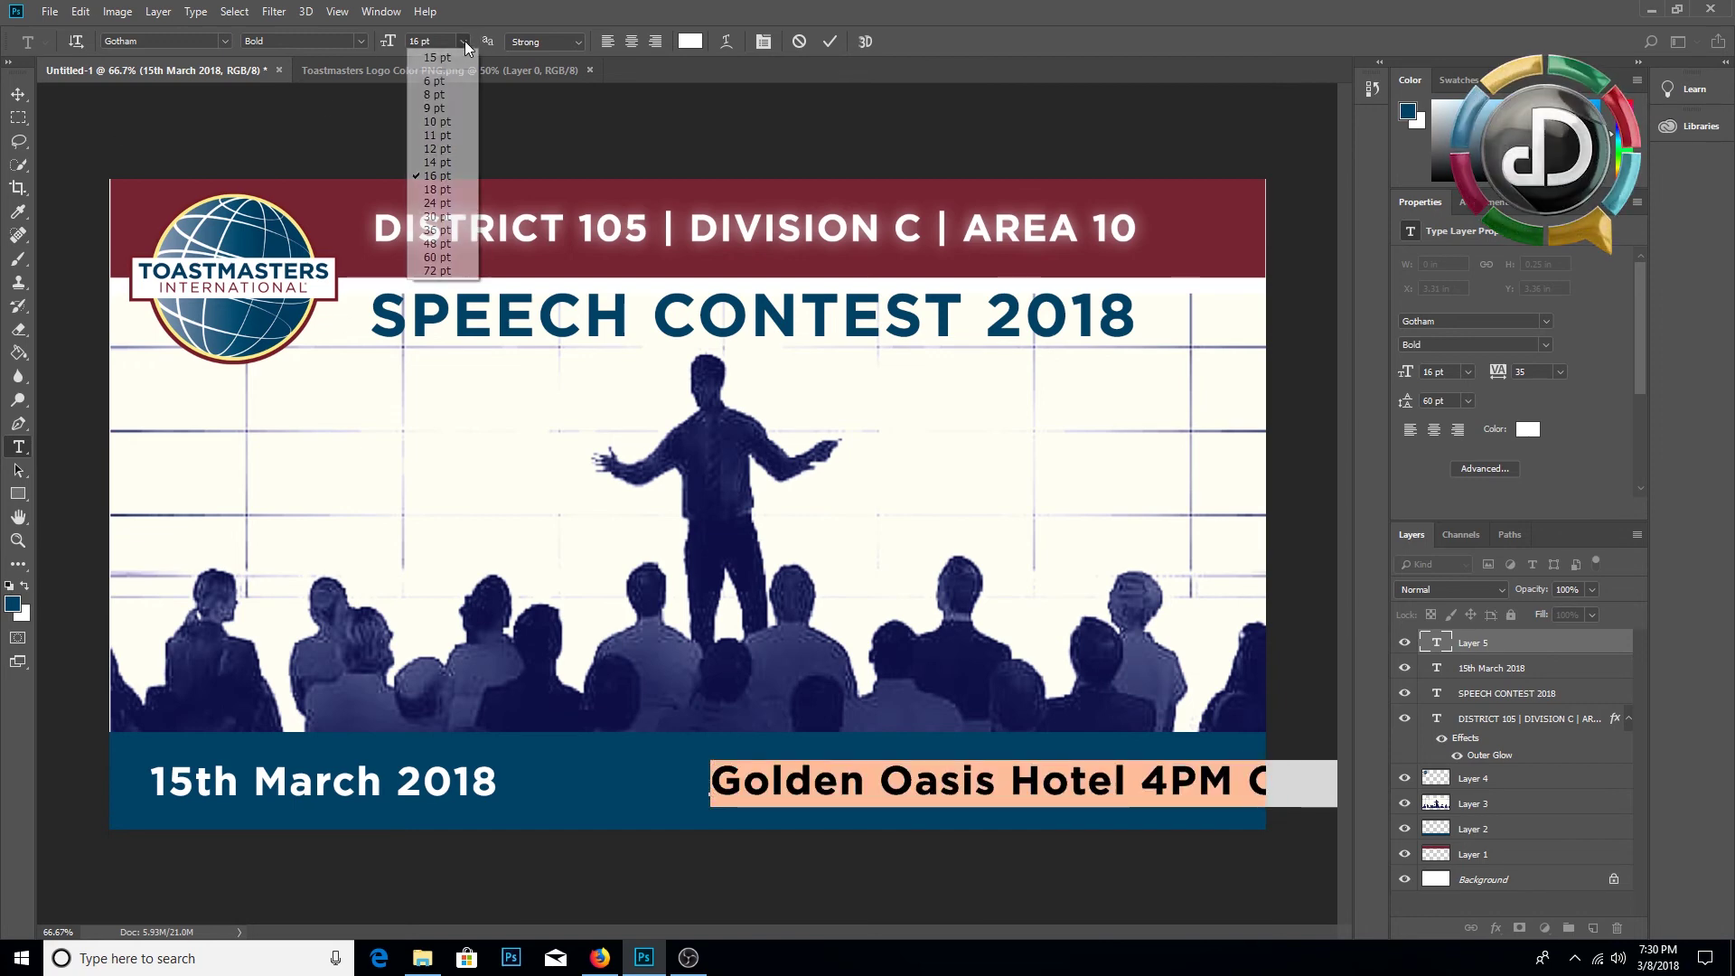
pyautogui.click(444, 163)
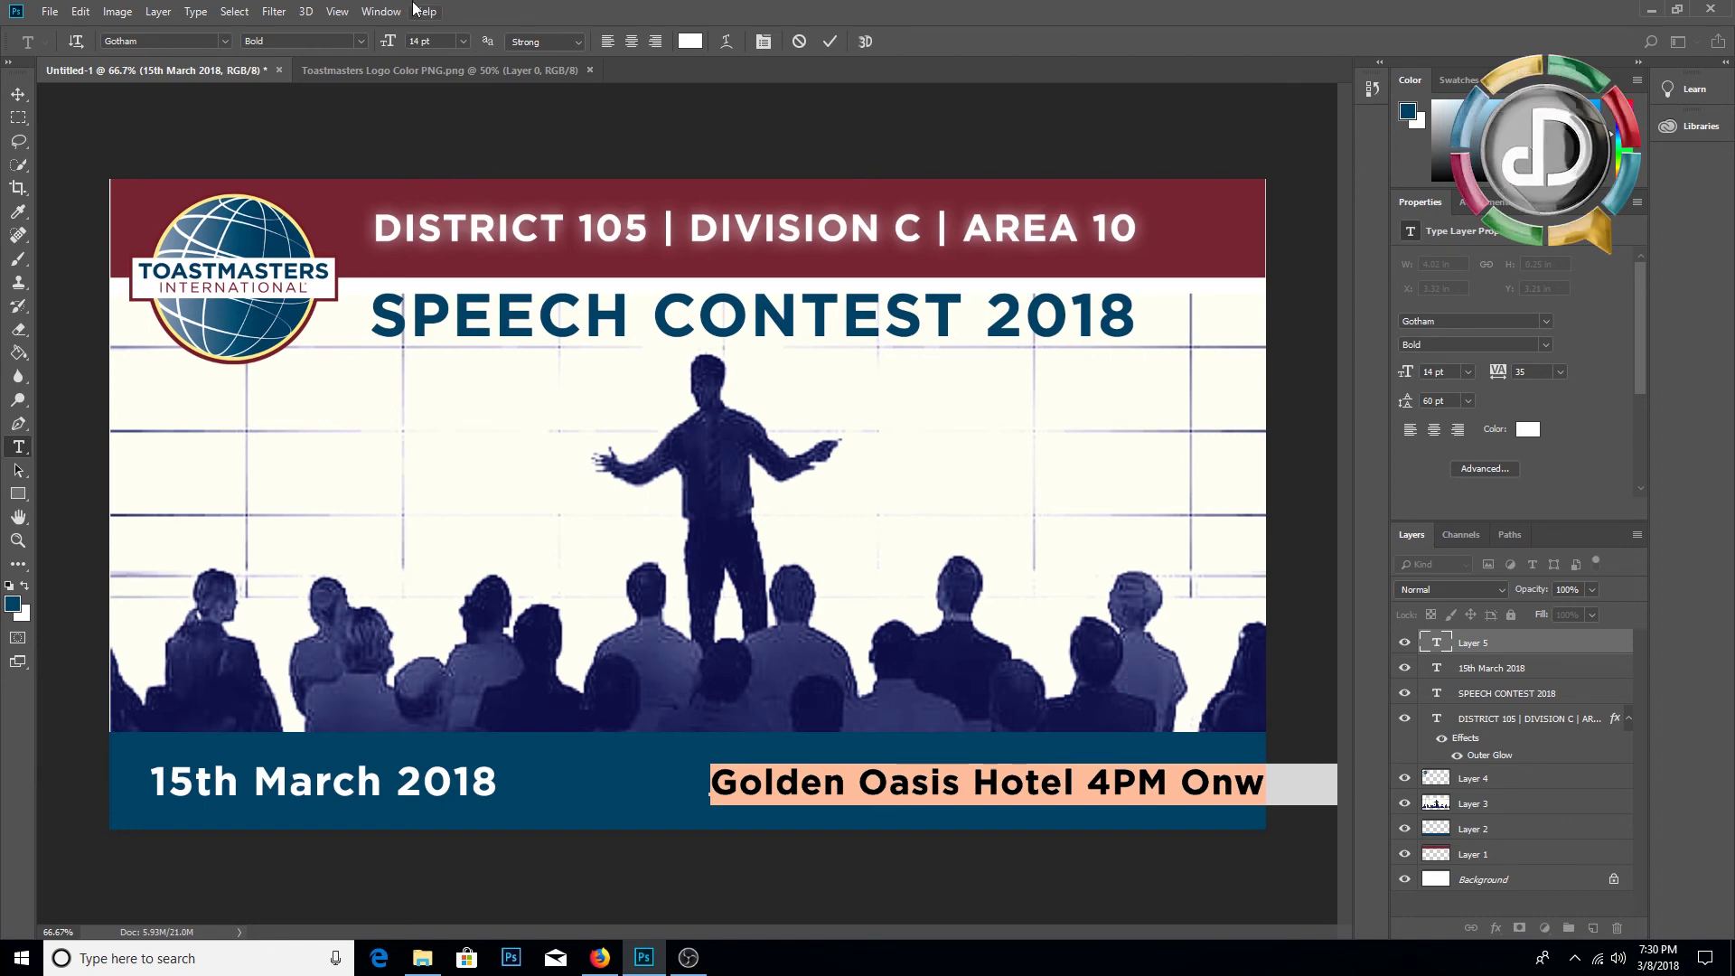
pyautogui.click(461, 45)
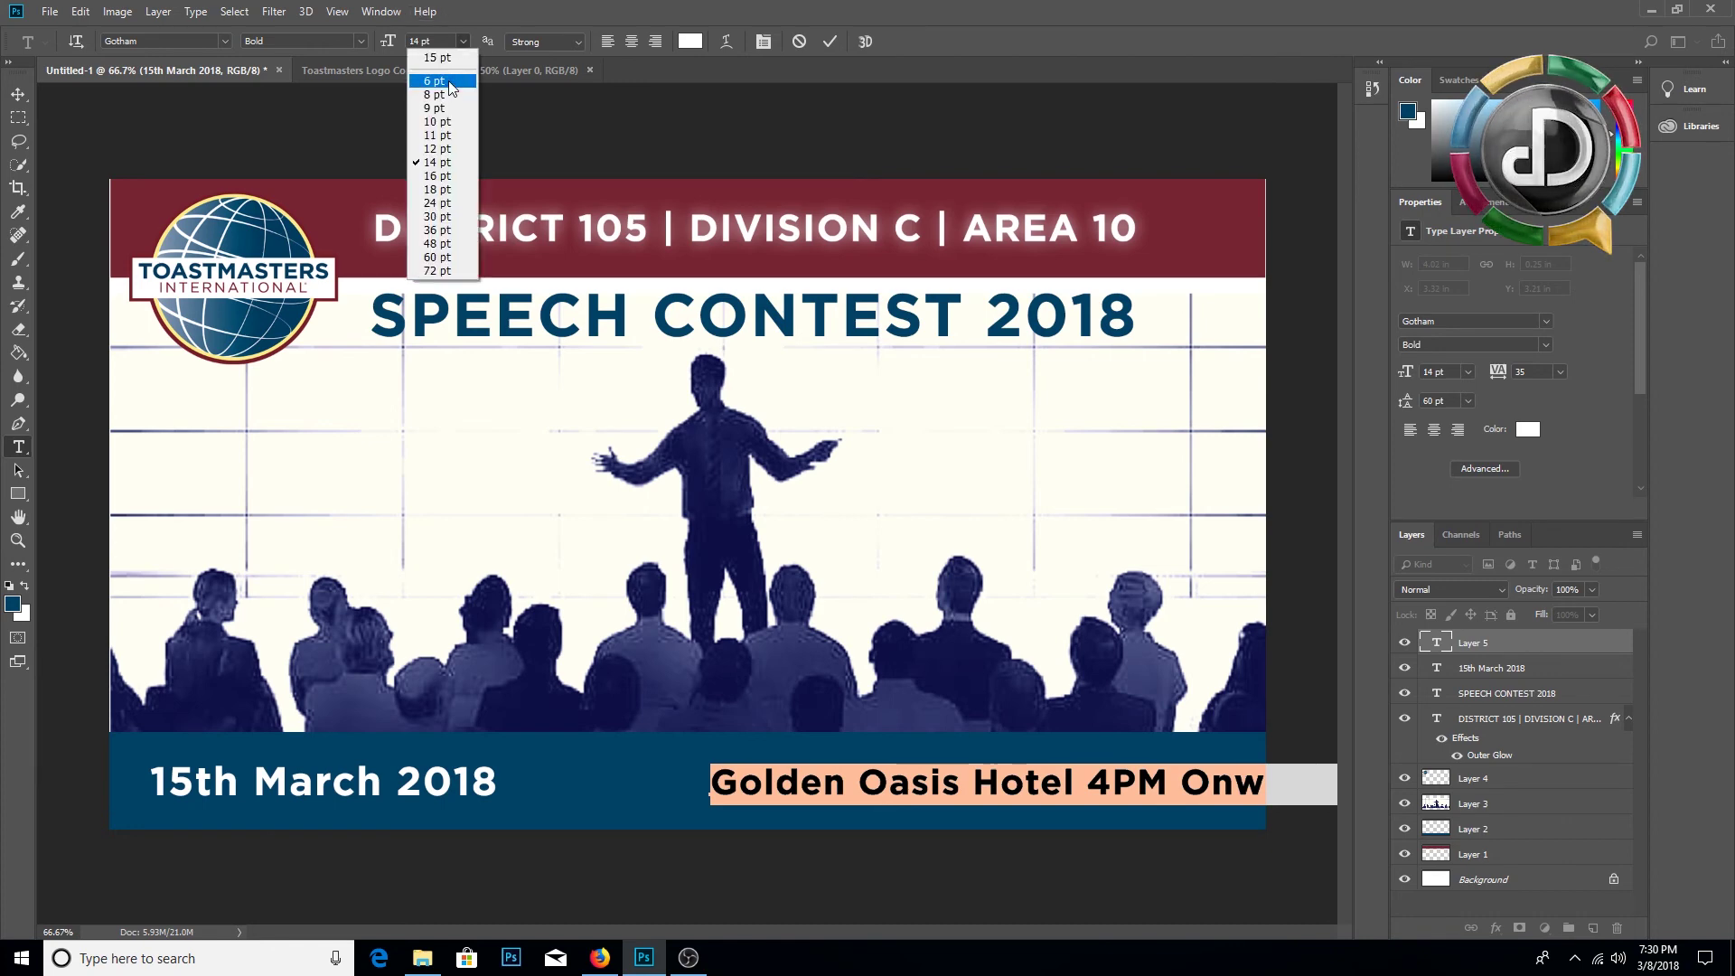
pyautogui.click(437, 138)
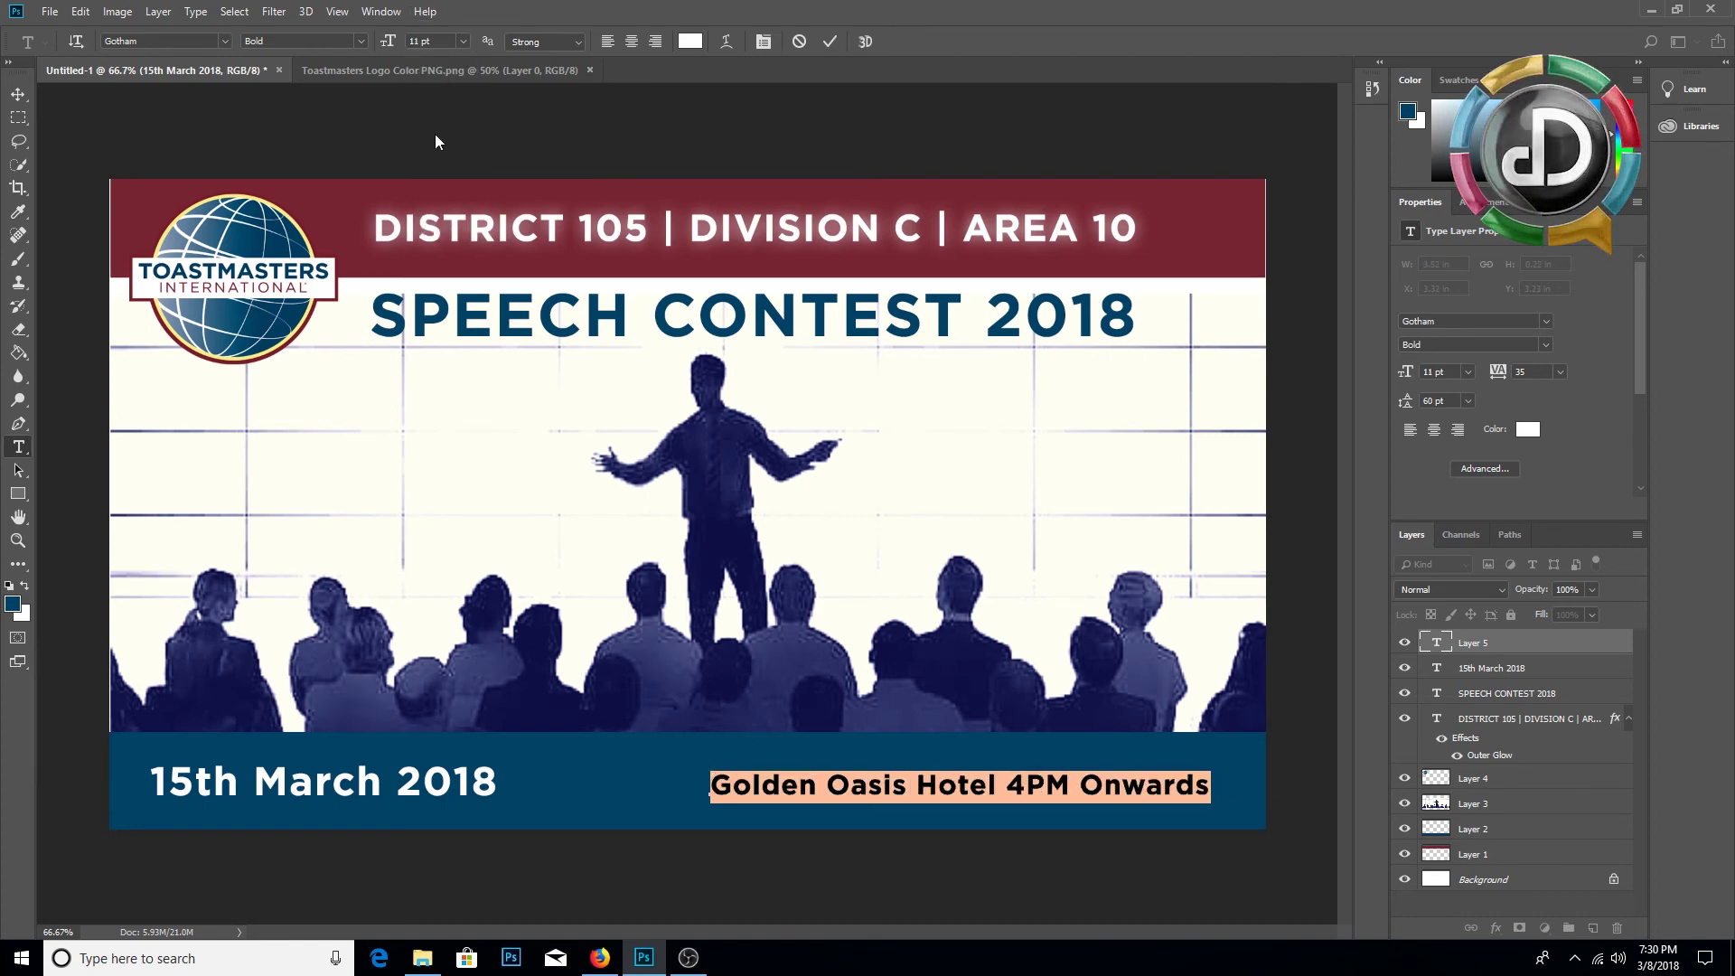
pyautogui.click(18, 93)
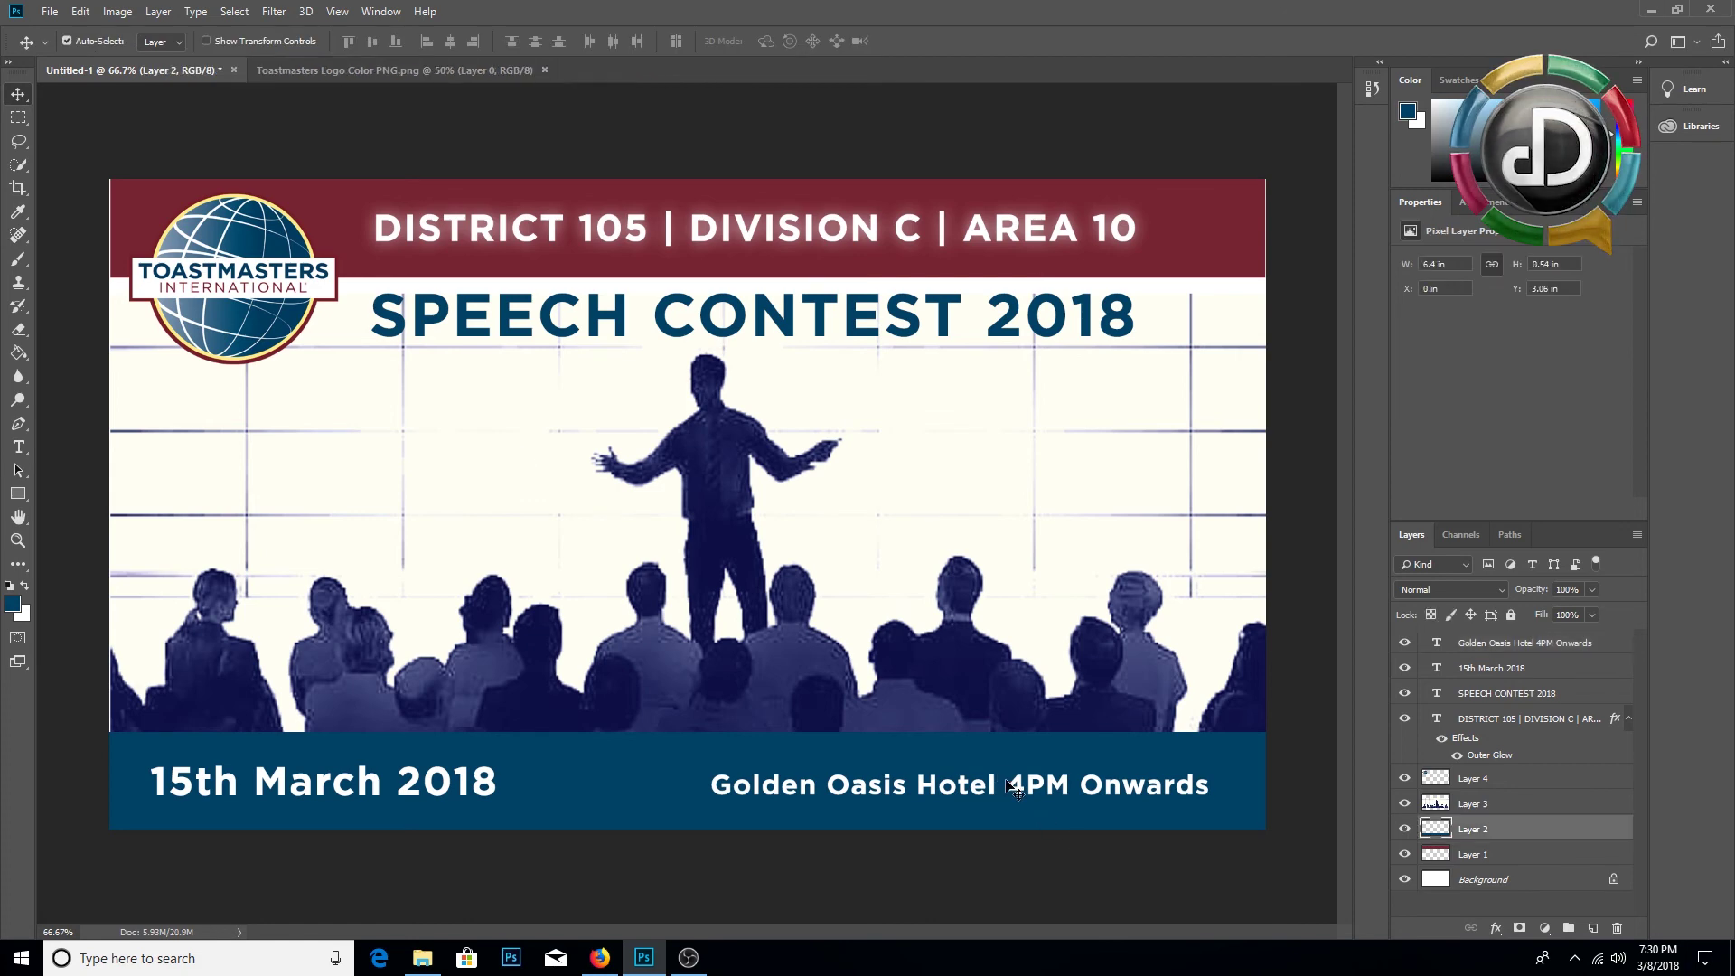
pyautogui.moveTo(1000, 779); pyautogui.dragTo(1054, 775)
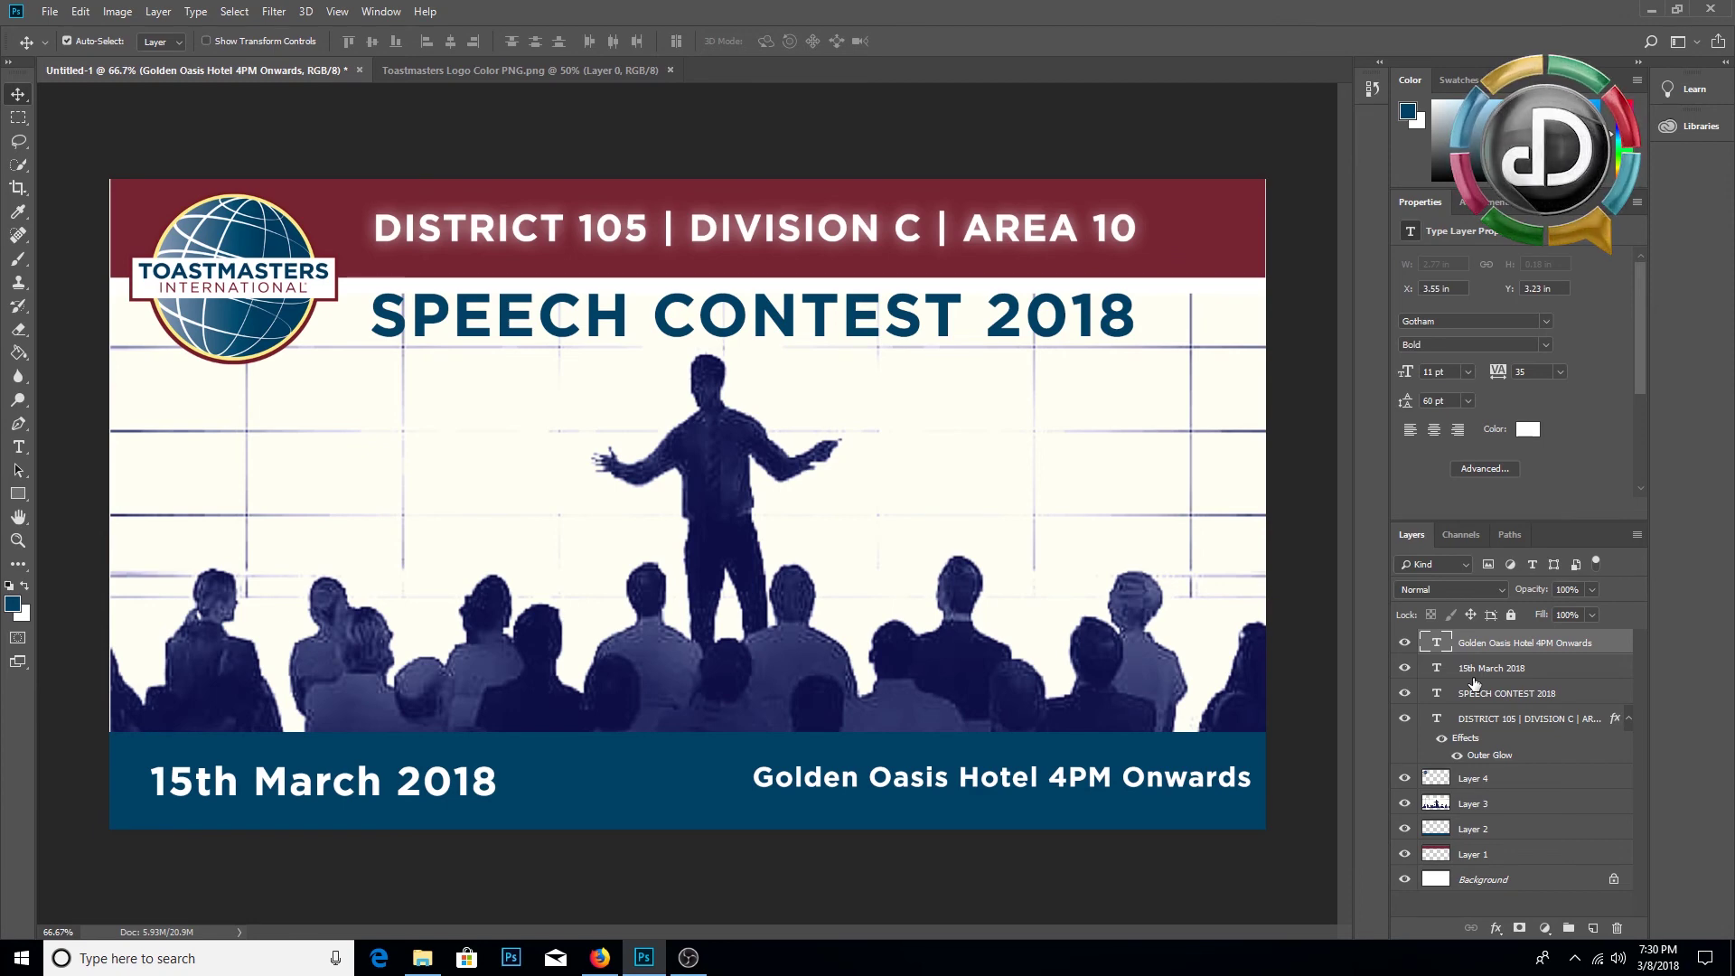
# Step: Apply a Drop Shadow to the venue text layer through Blending Options
pyautogui.click(1496, 928)
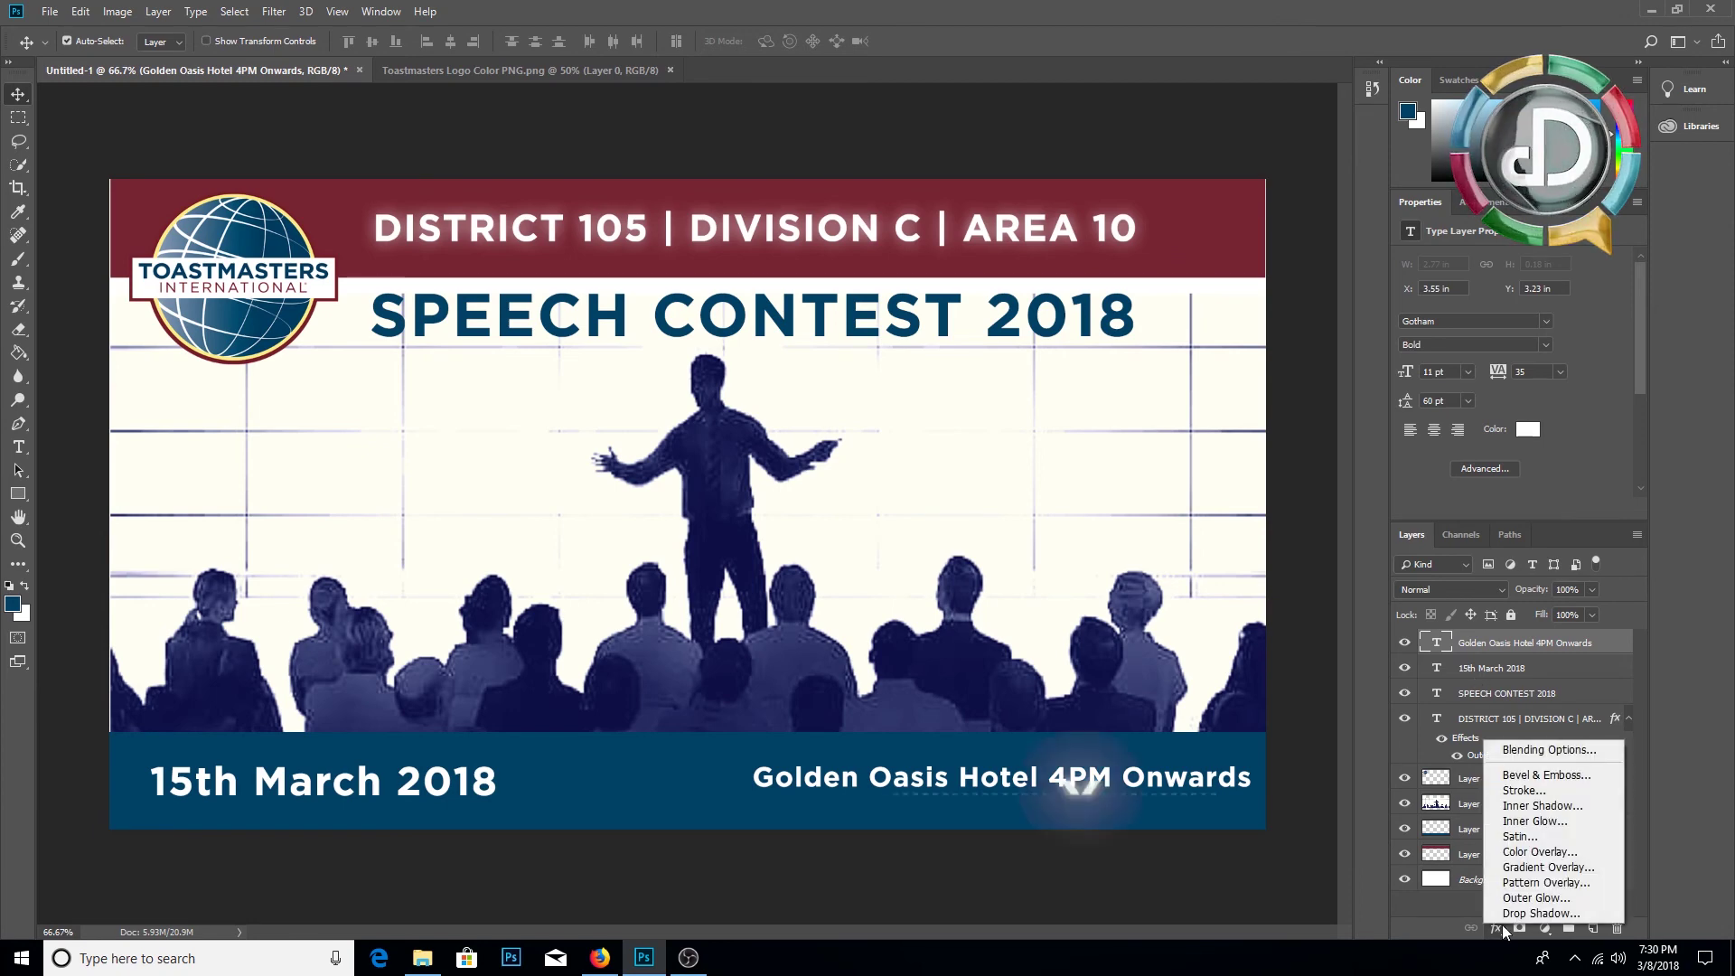
pyautogui.click(1497, 934)
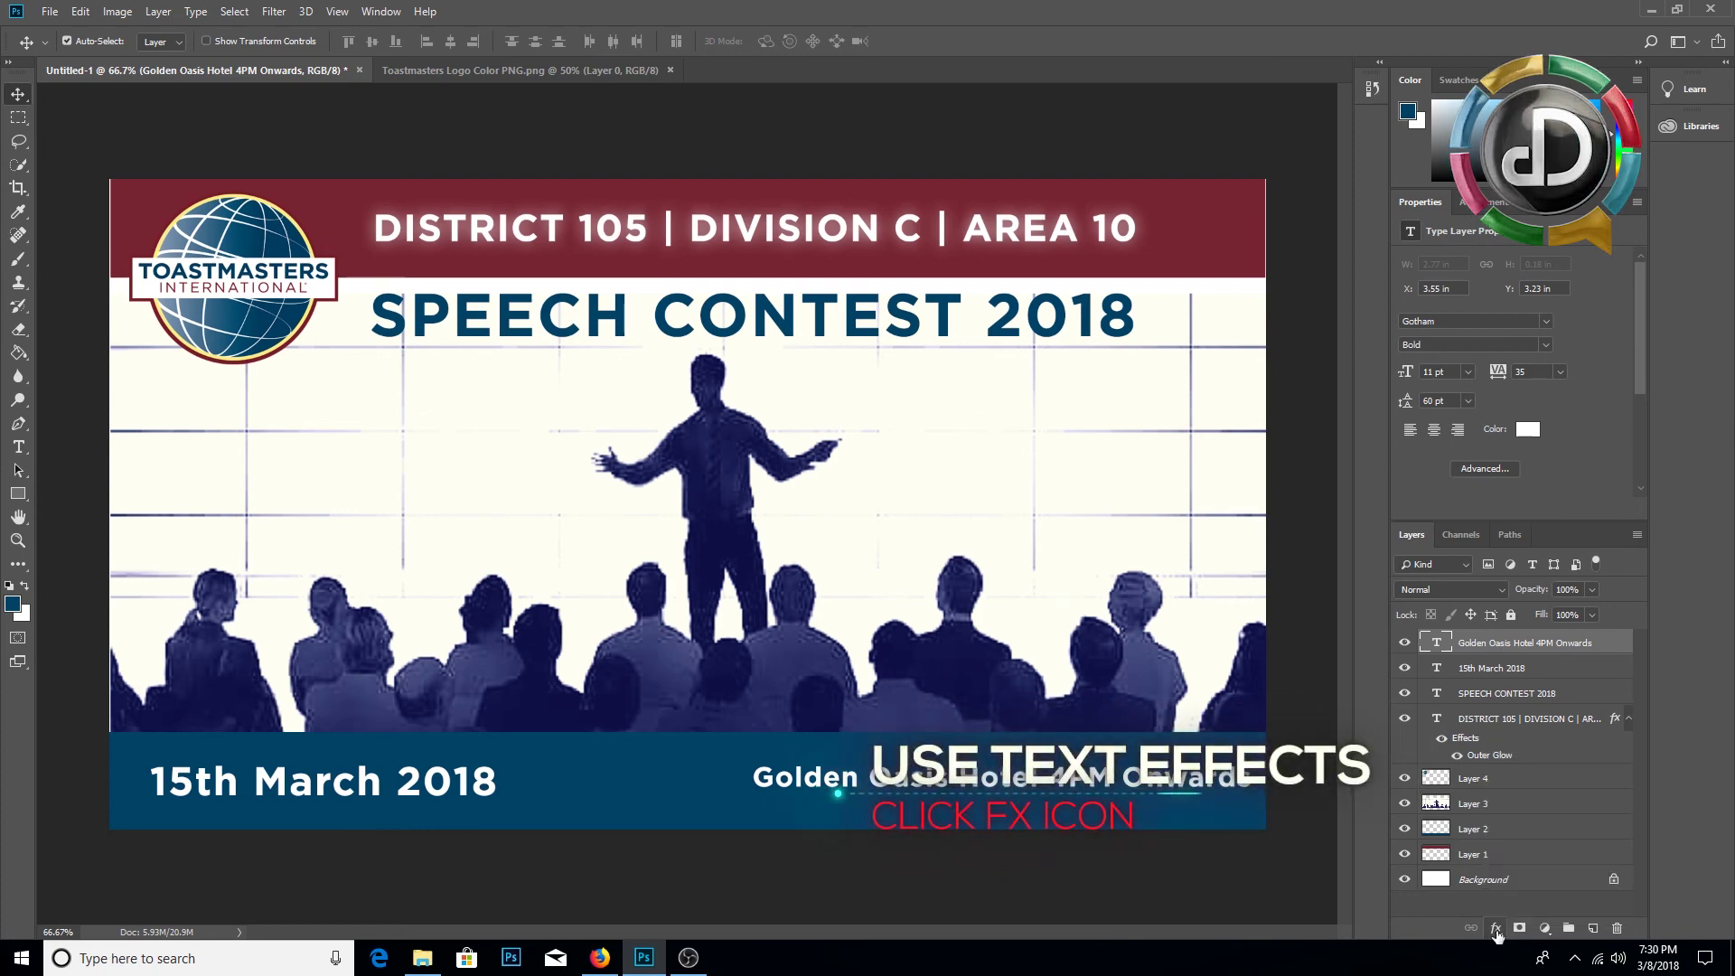
pyautogui.click(1498, 936)
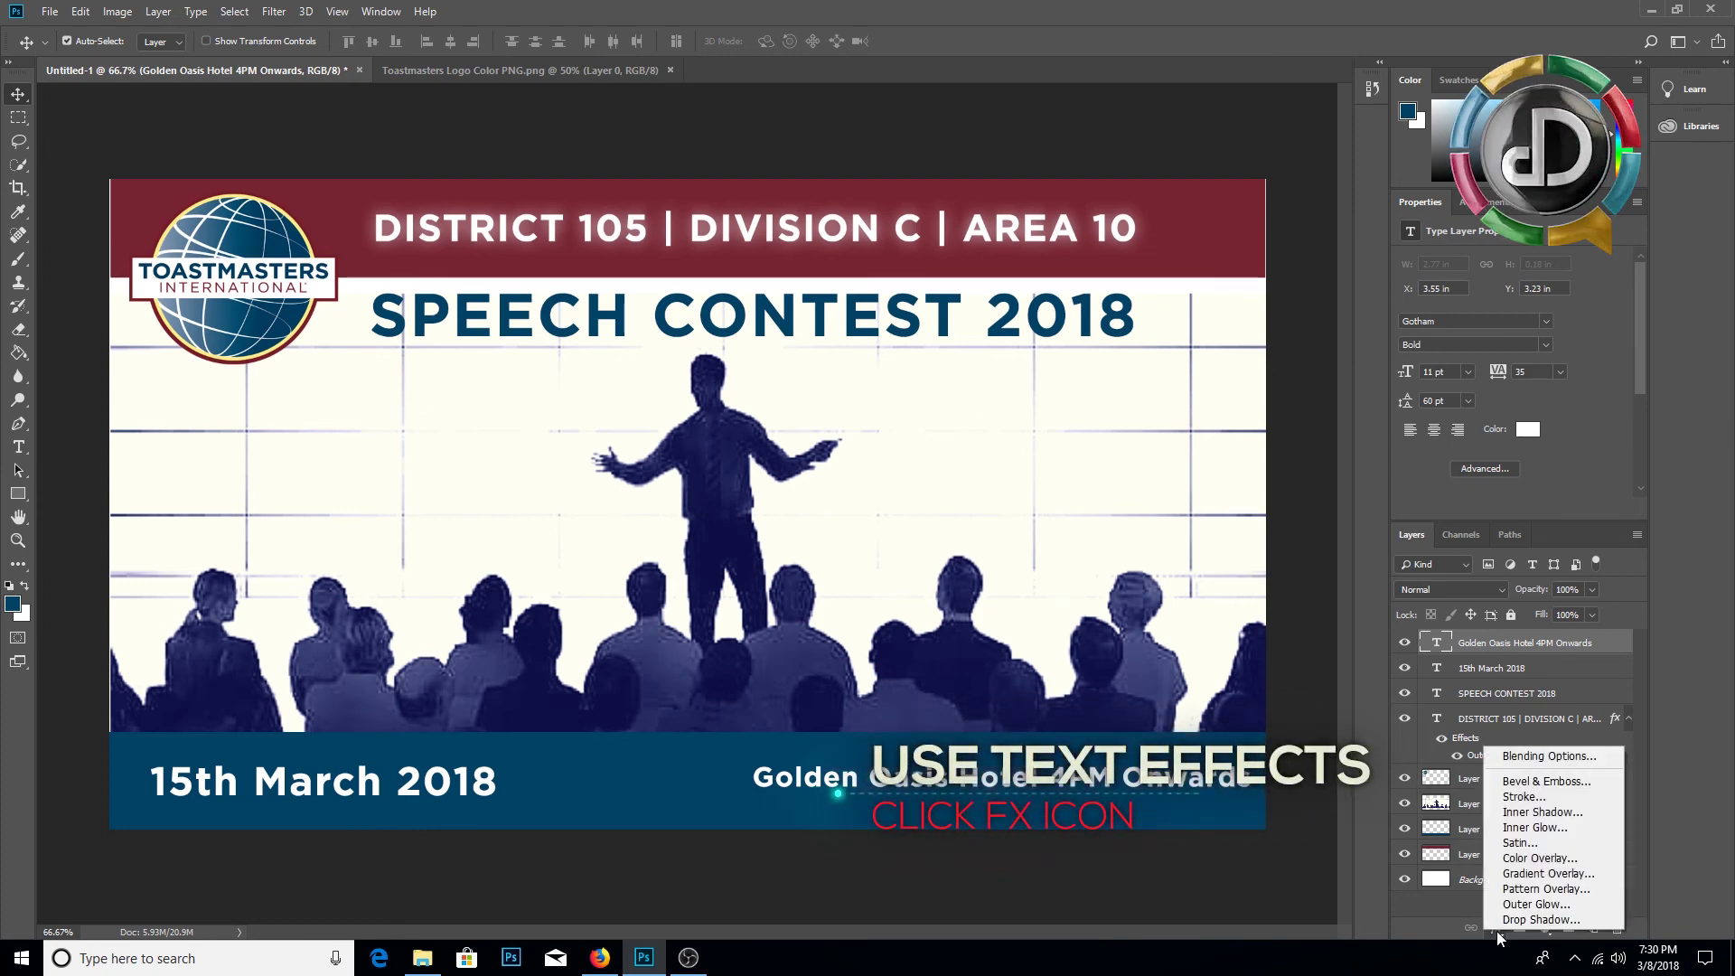
pyautogui.click(1533, 759)
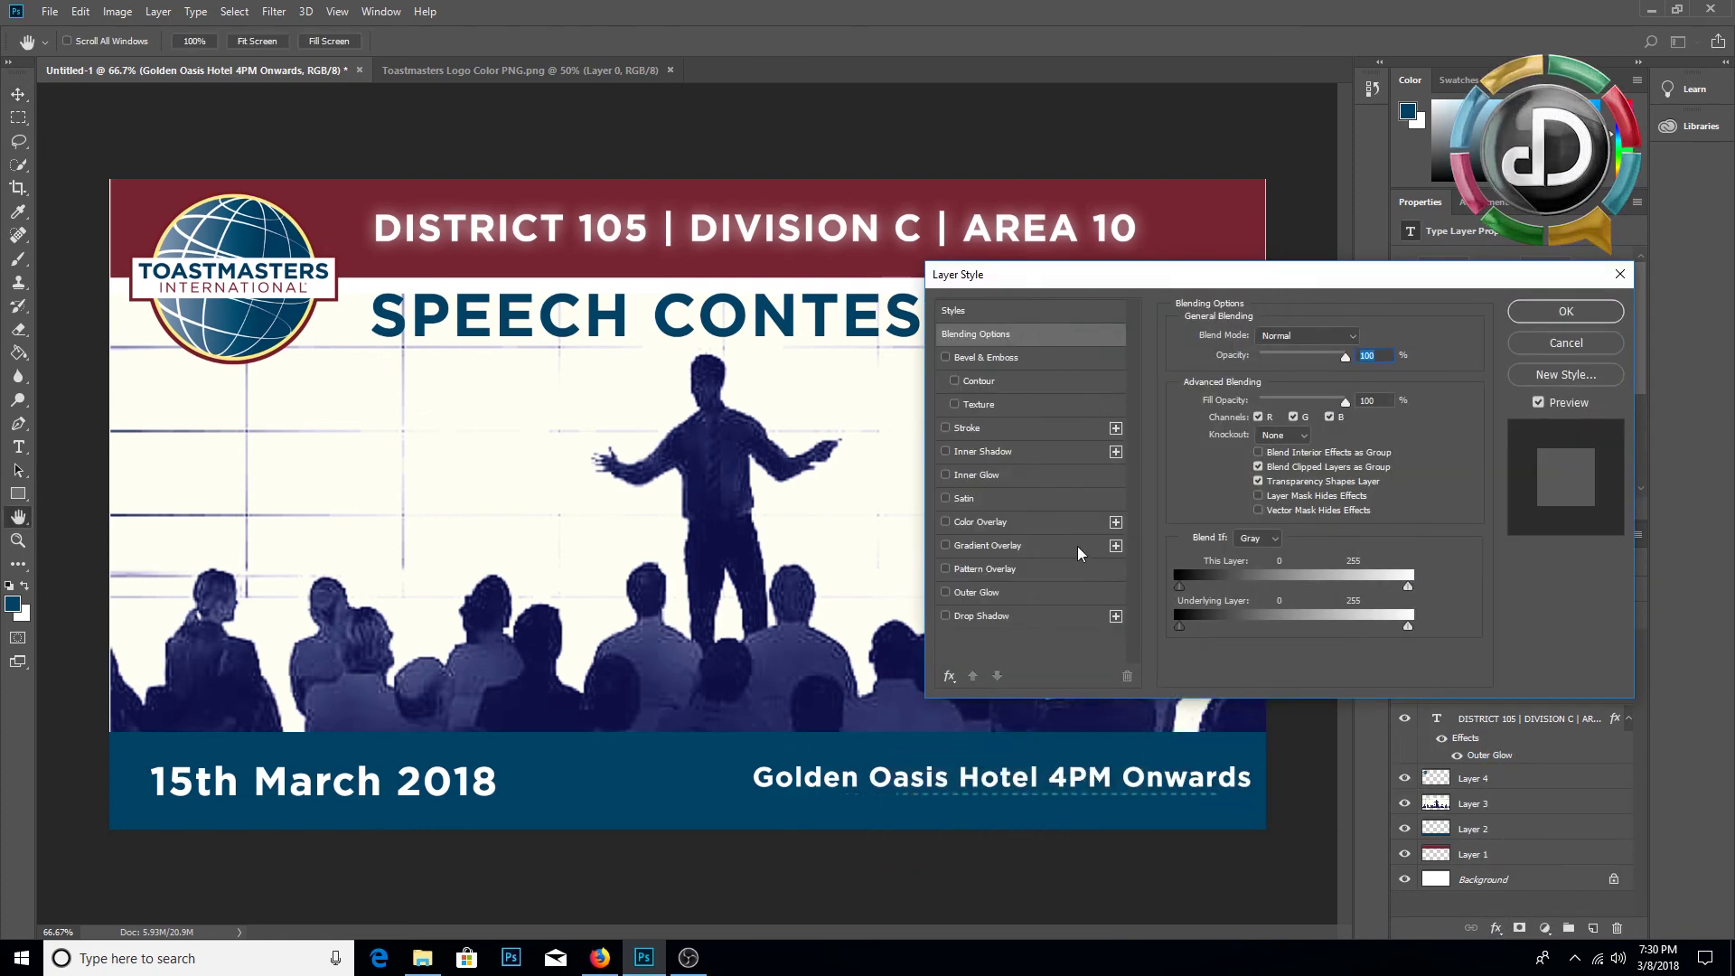
pyautogui.click(945, 616)
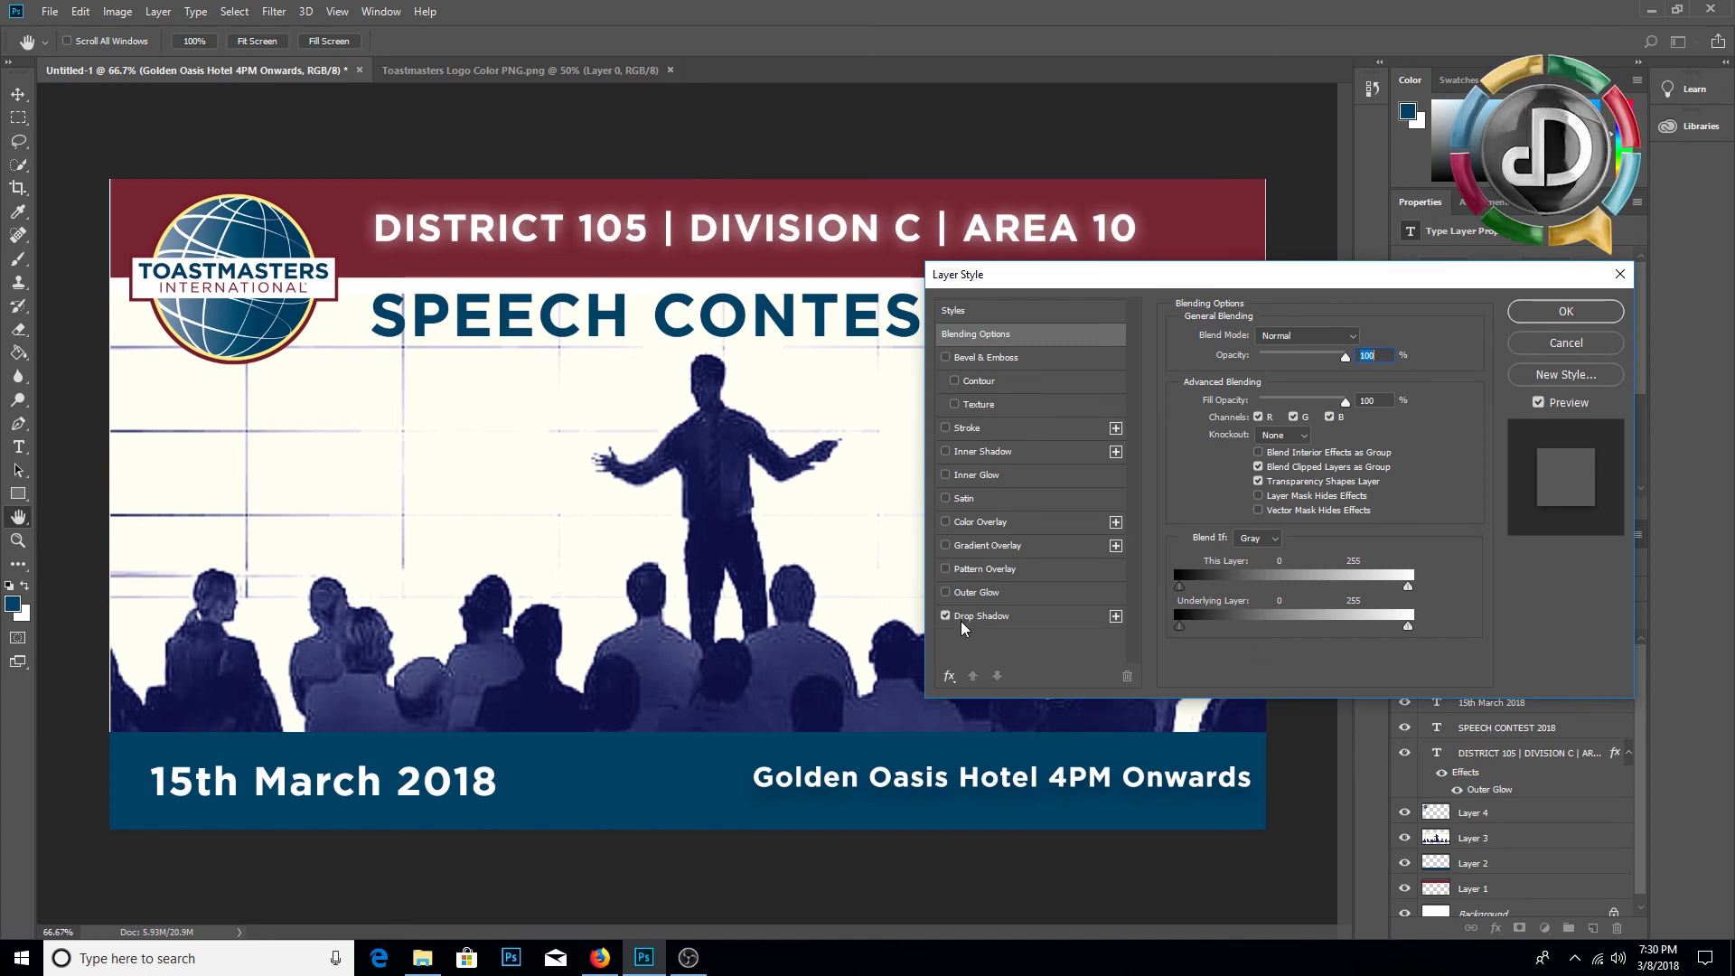
pyautogui.click(1529, 315)
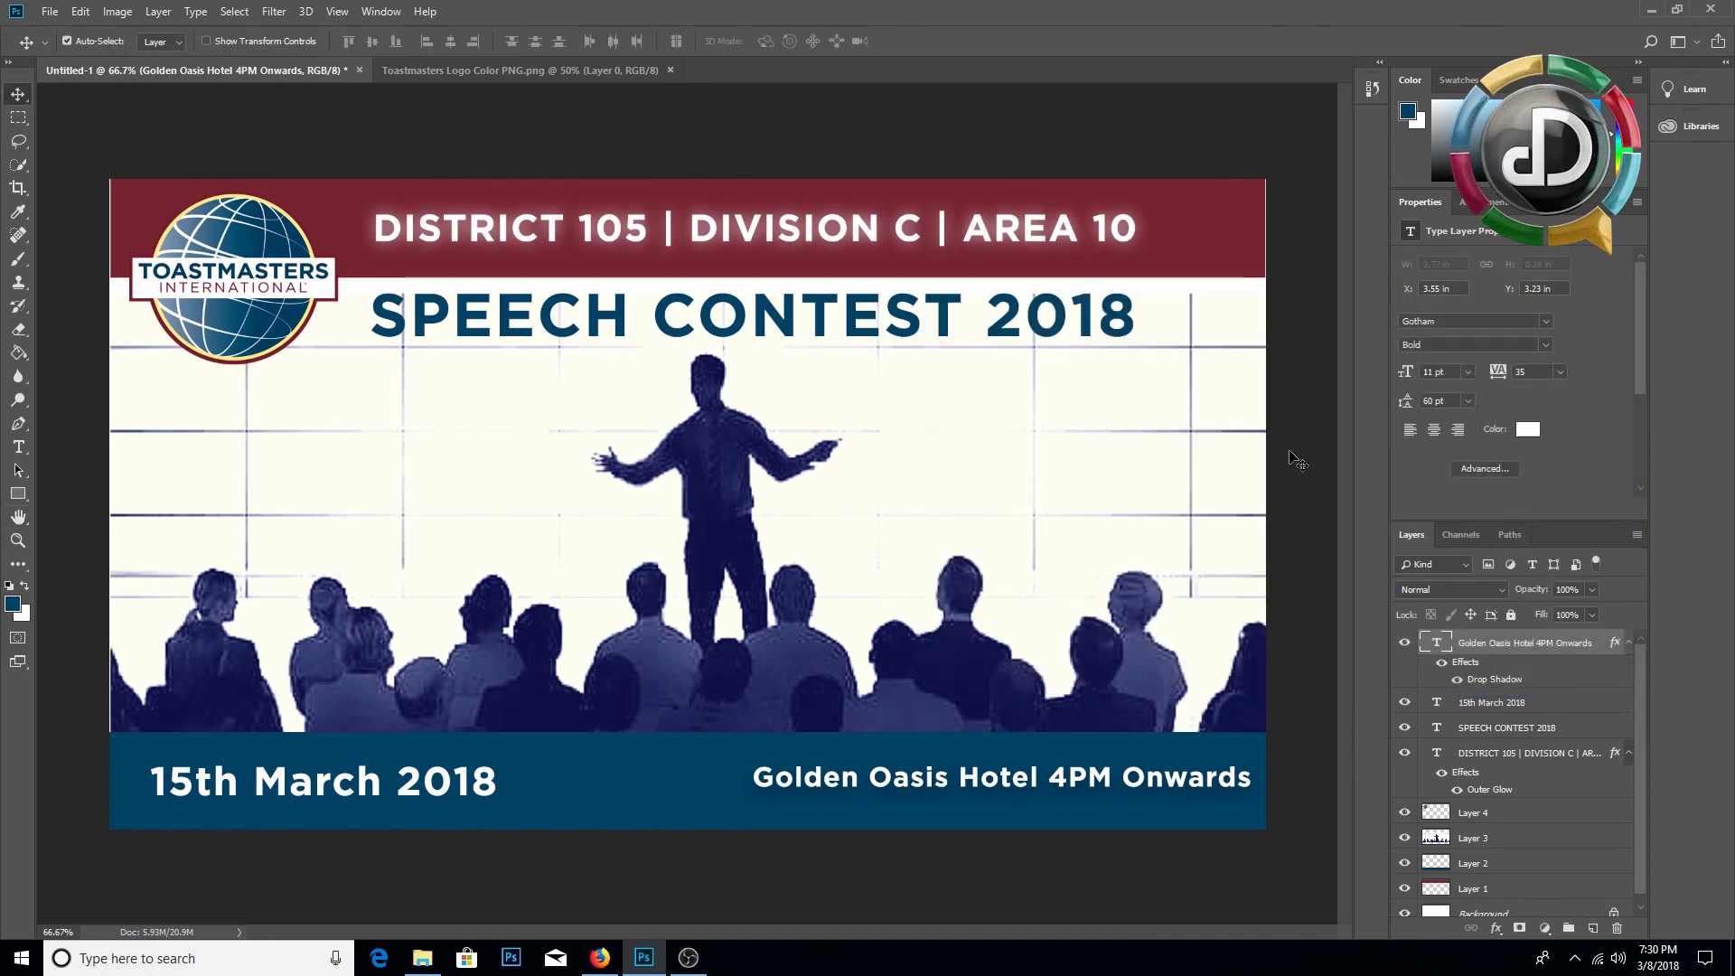